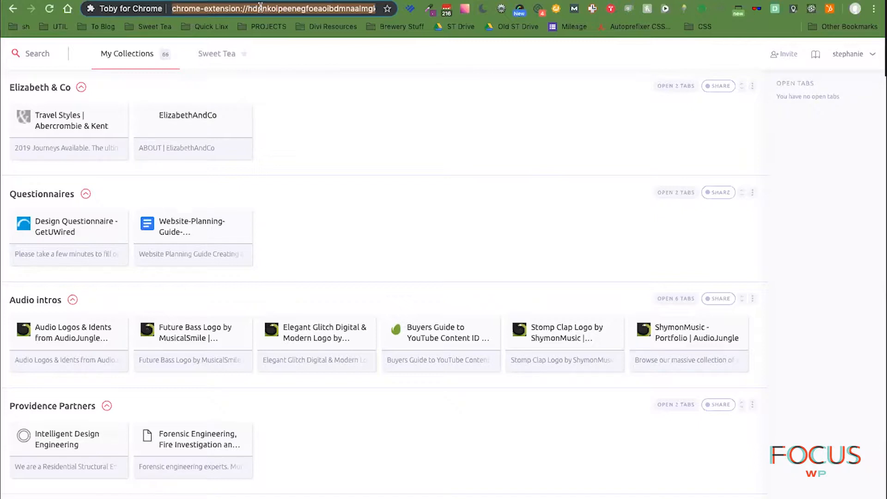
# - Load business.google.com from the address bar
pyautogui.write('bus')
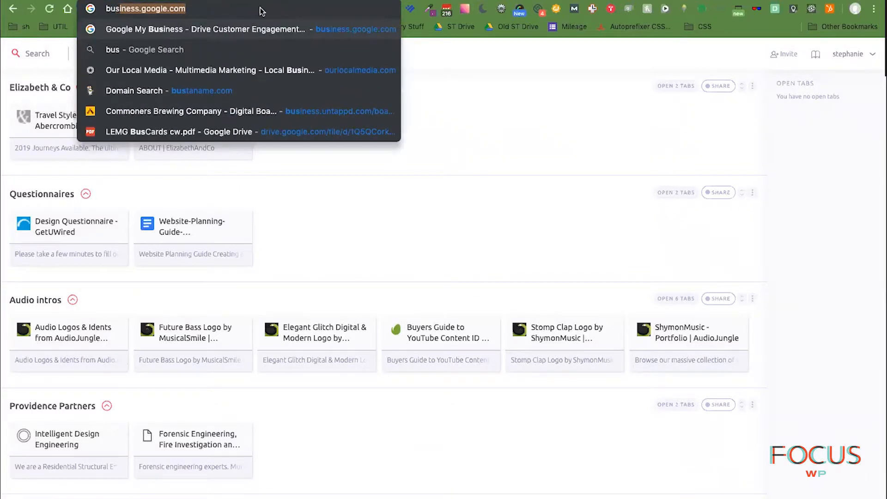
pyautogui.press('Return')
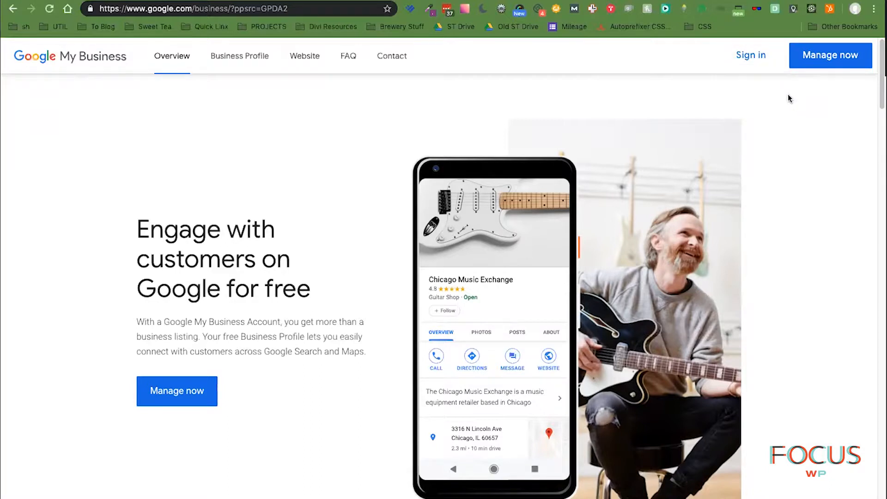
# - Sign in and switch to the Sweet Tea business Google account to start a listing
pyautogui.click(756, 66)
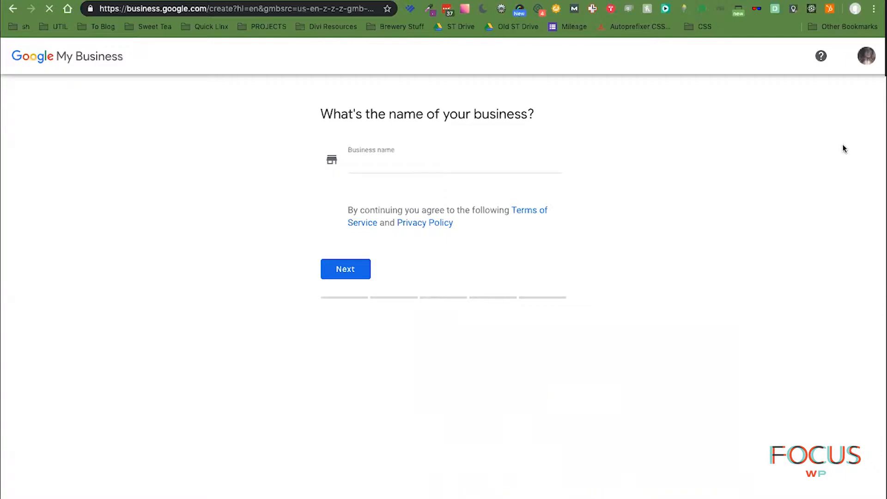
pyautogui.click(866, 56)
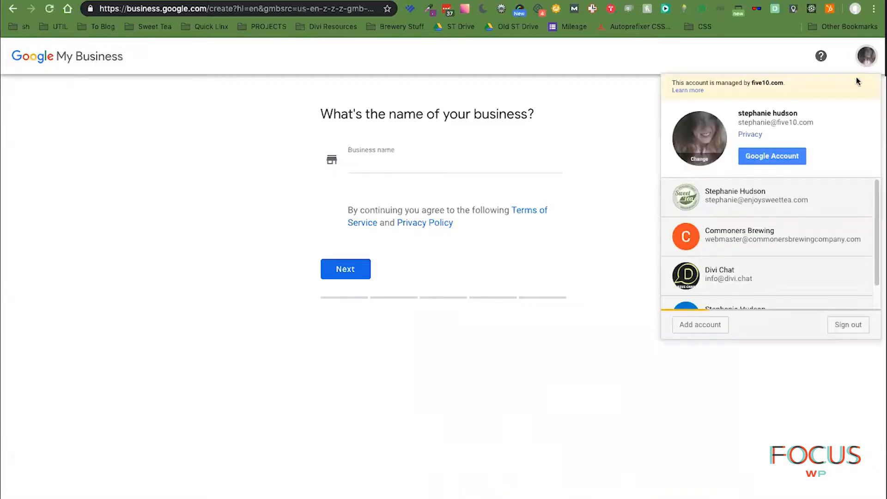
pyautogui.click(739, 202)
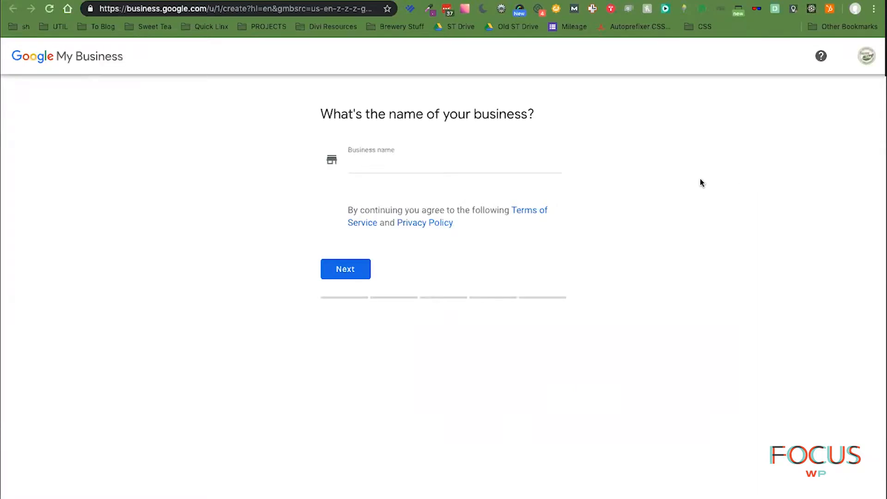
pyautogui.click(522, 169)
pyautogui.click(740, 163)
# - Name the business 'Sweet Tea Marketing' and answer No to a customer-visitable location
pyautogui.click(383, 164)
pyautogui.write('Sweet Tea Marketing')
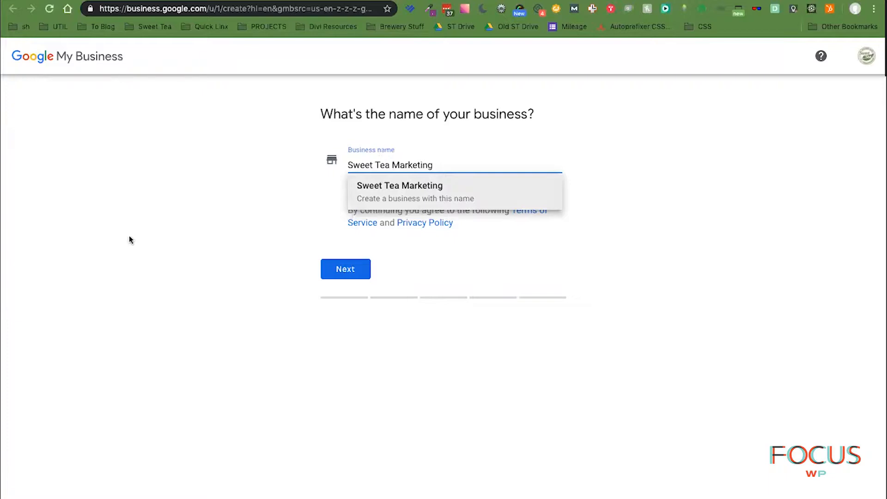
pyautogui.click(418, 200)
pyautogui.click(342, 275)
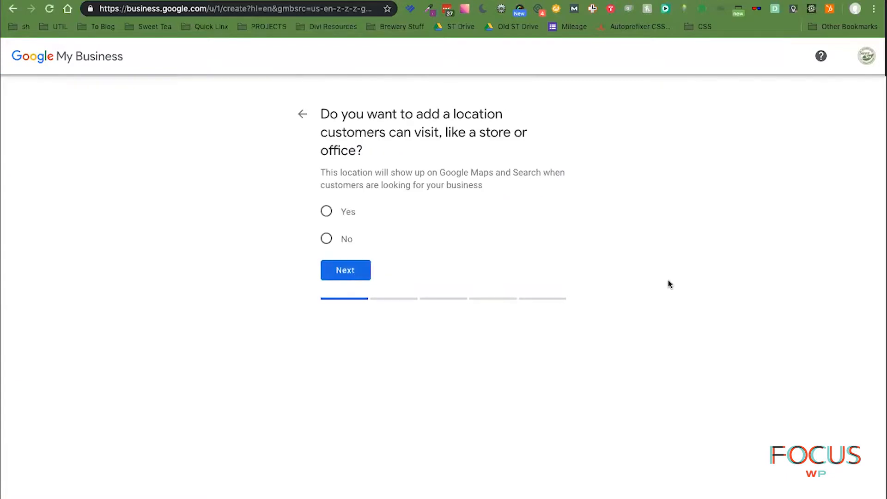
pyautogui.click(326, 240)
pyautogui.click(356, 270)
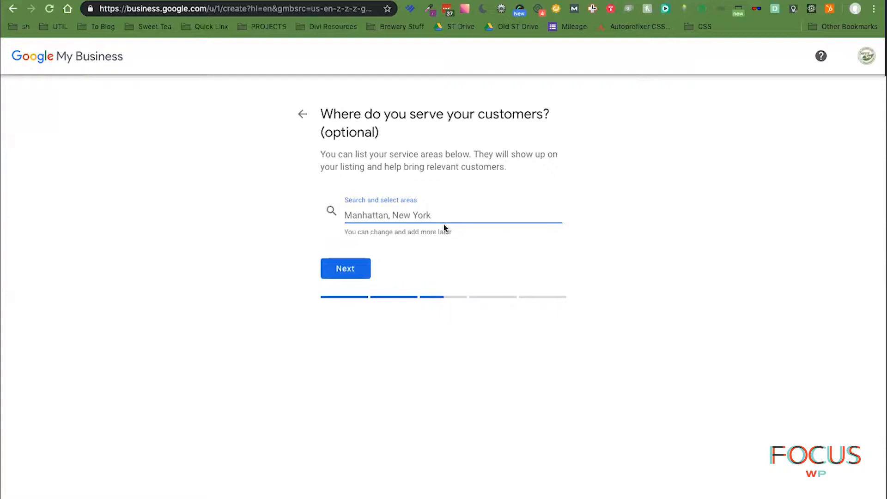
# - Add Charlotte, NC and Denver, NC as service areas, discarding a 'Rock' search
pyautogui.write('Char')
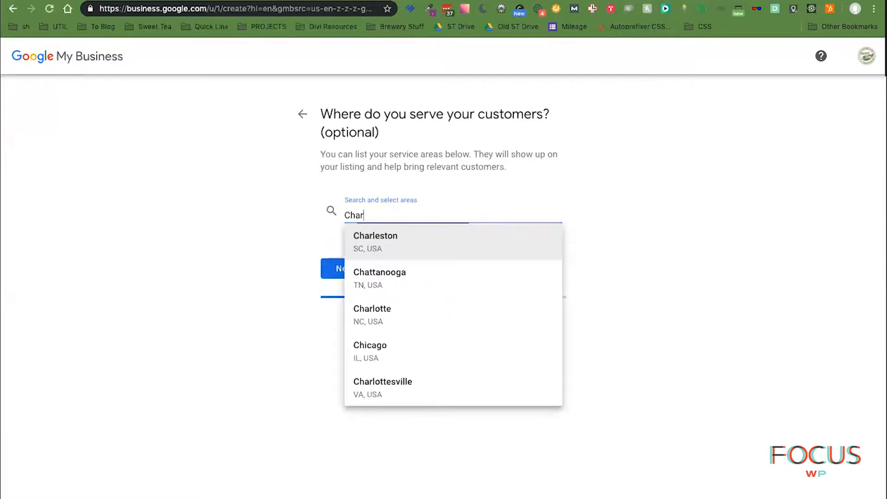
pyautogui.click(374, 314)
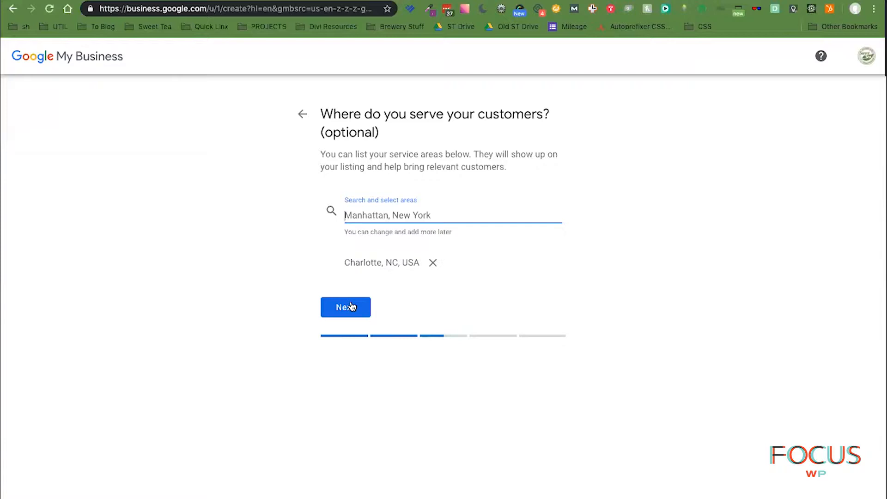
pyautogui.write('Denver,')
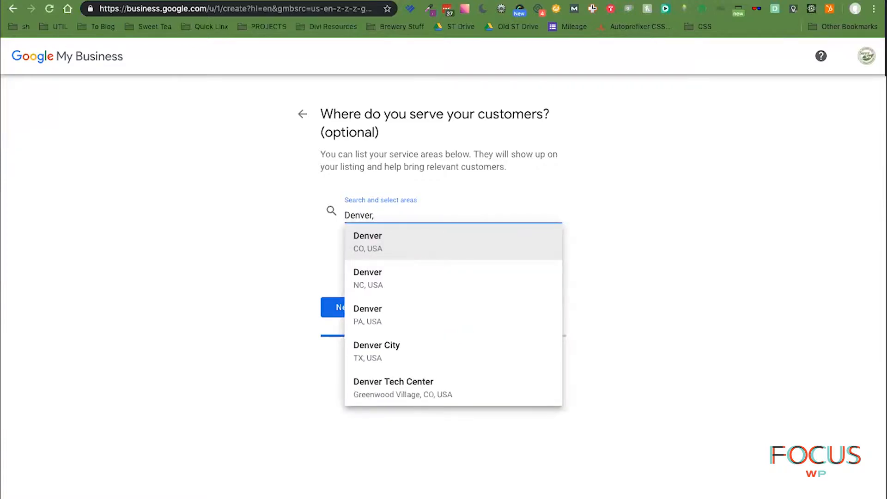
pyautogui.press('Down')
pyautogui.press('Return')
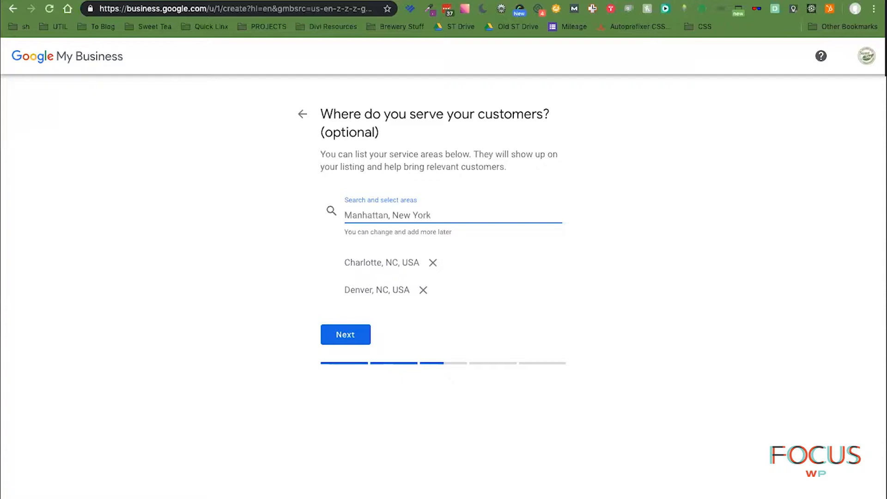
pyautogui.write('Ro')
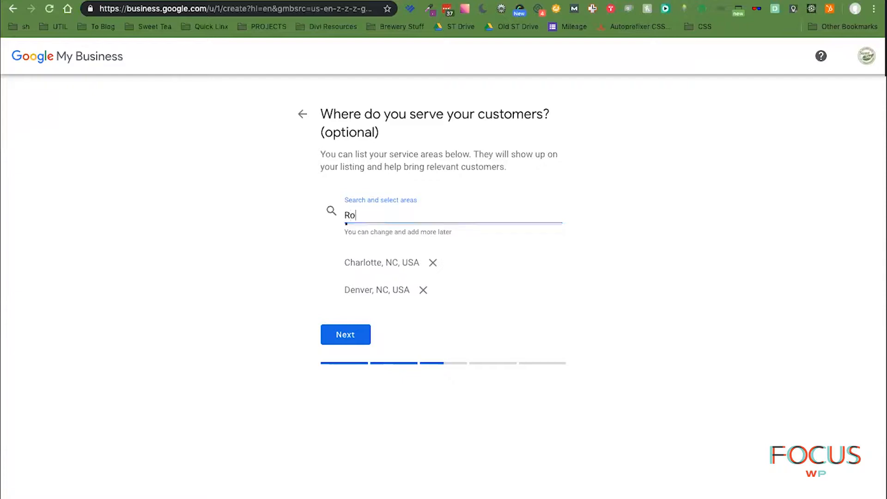
pyautogui.write('ck')
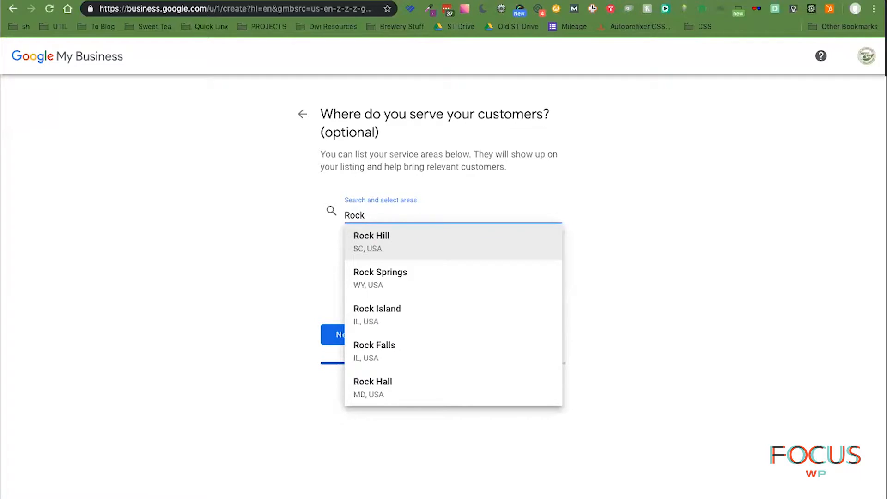
pyautogui.press('Down')
pyautogui.press('Up')
pyautogui.press('BackSpace')
pyautogui.press('BackSpace')
pyautogui.press('BackSpace')
pyautogui.press('BackSpace')
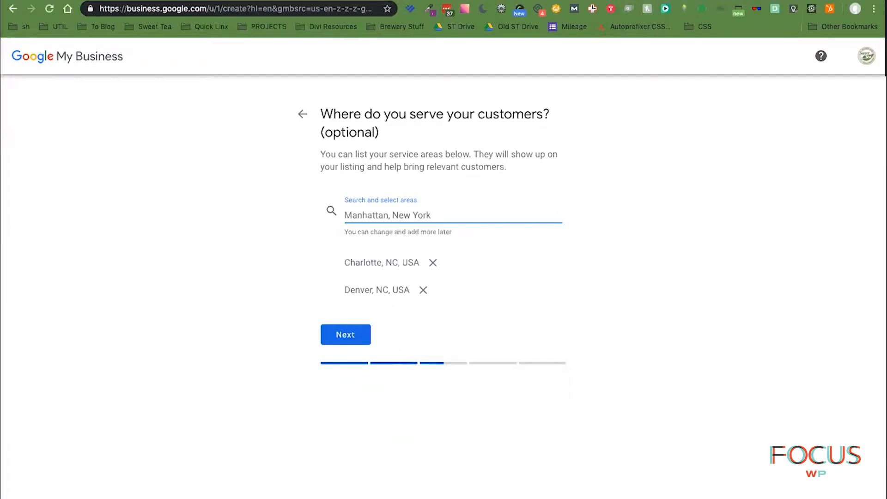
pyautogui.click(297, 406)
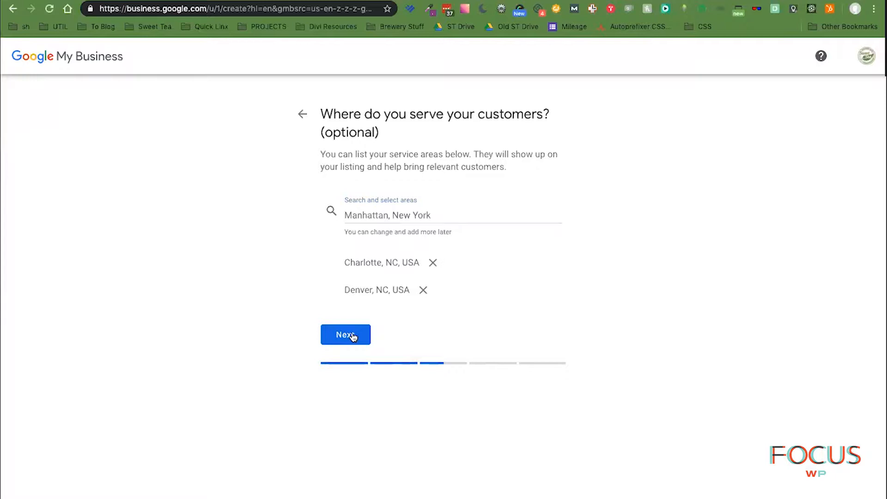
pyautogui.click(352, 336)
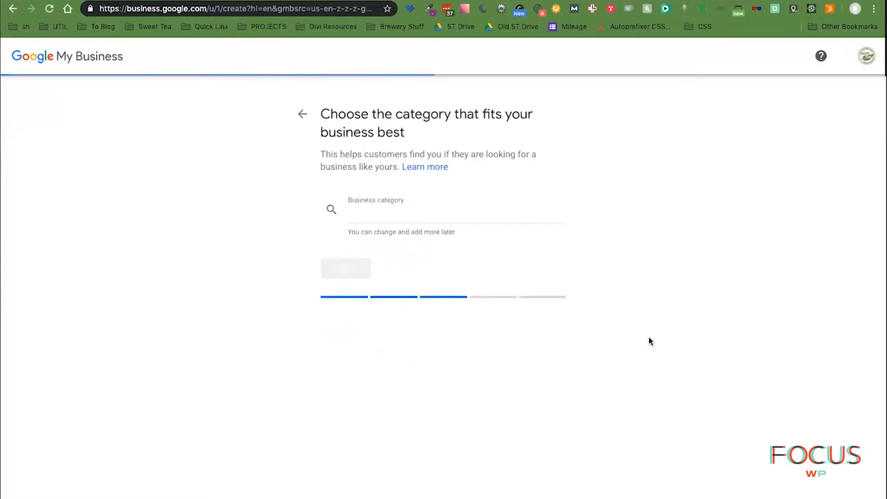
# - Choose Marketing agency as the business category
pyautogui.click(414, 217)
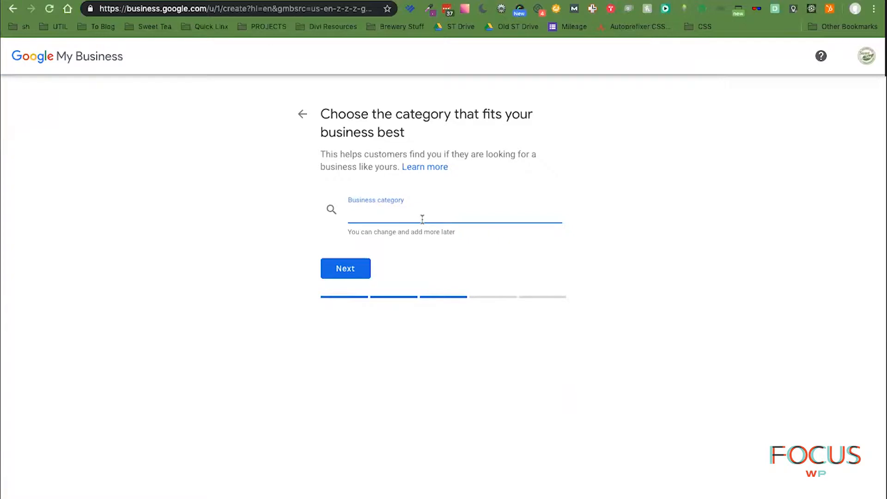
pyautogui.write('Marke')
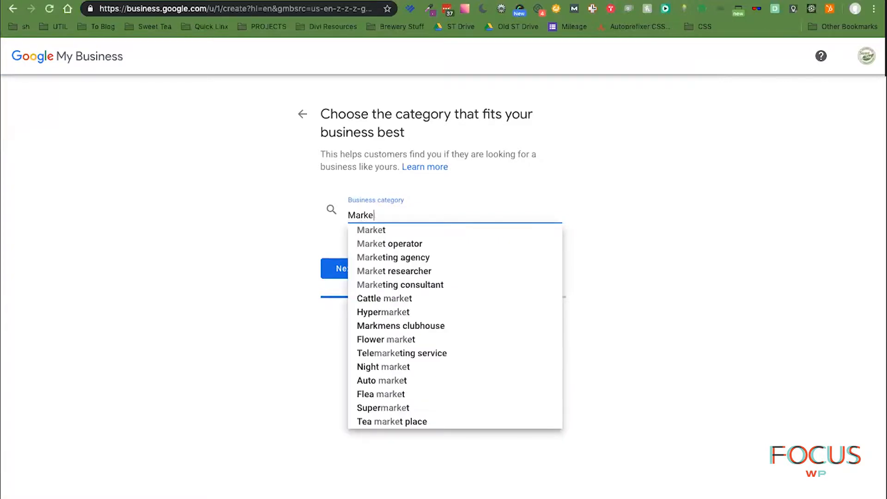
pyautogui.write('ting')
pyautogui.press('Down')
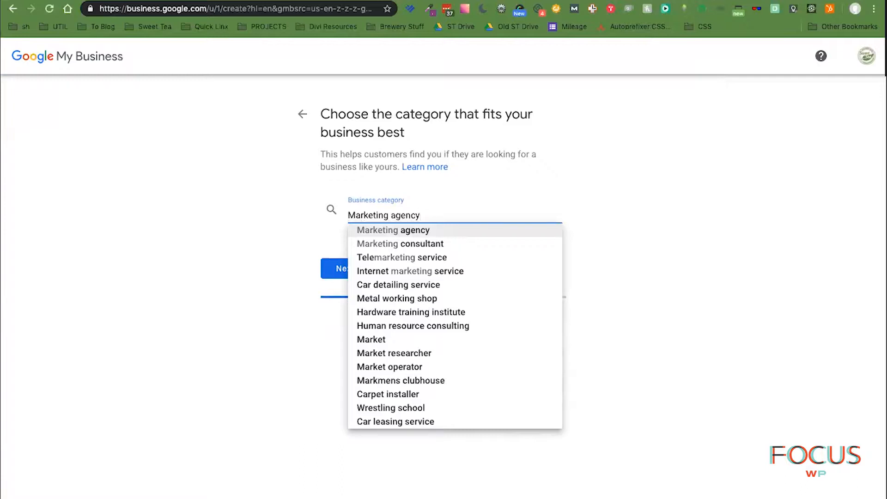
pyautogui.click(417, 232)
pyautogui.click(361, 270)
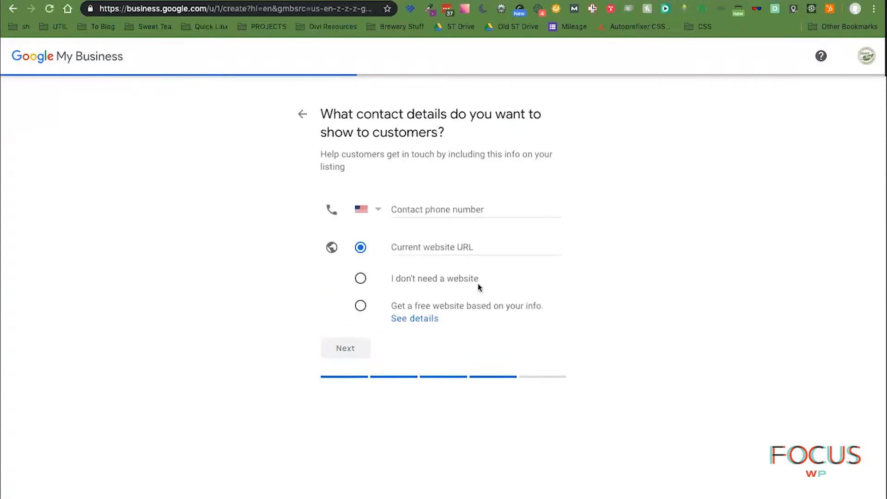
pyautogui.click(458, 208)
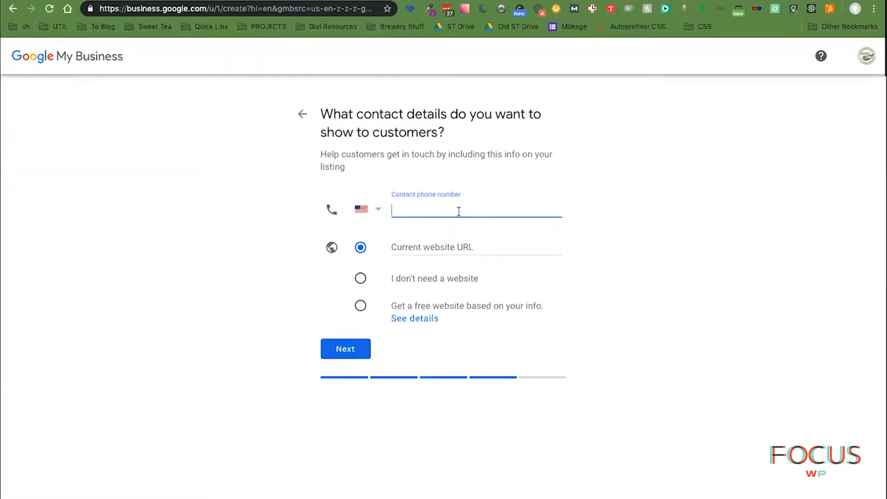
pyautogui.click(496, 243)
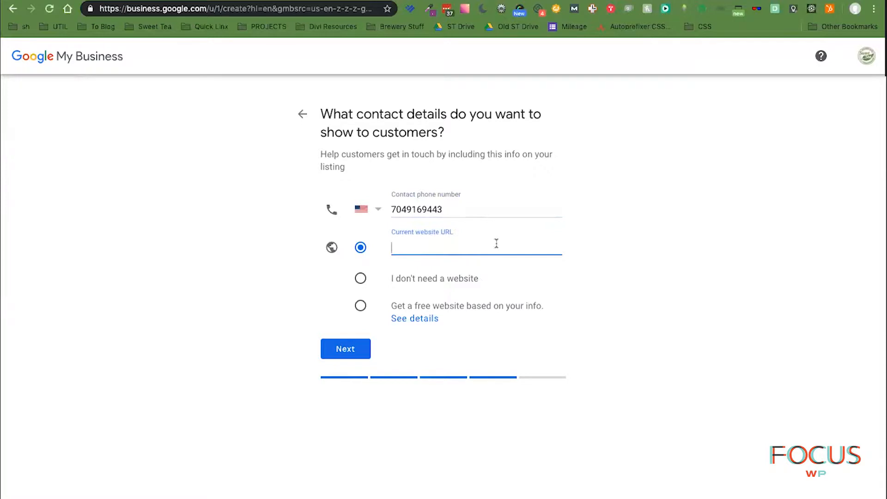
pyautogui.write('https://')
pyautogui.write('enjoyswee')
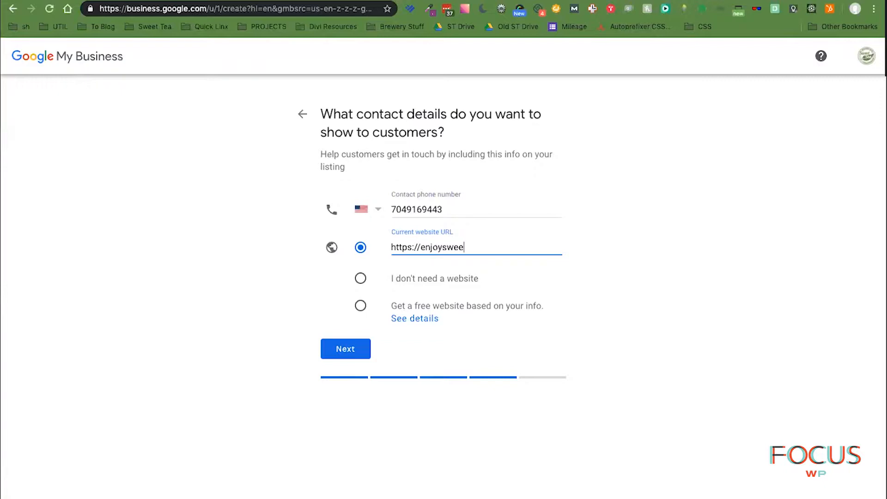
pyautogui.write('ttea.com')
pyautogui.click(339, 350)
pyautogui.click(342, 317)
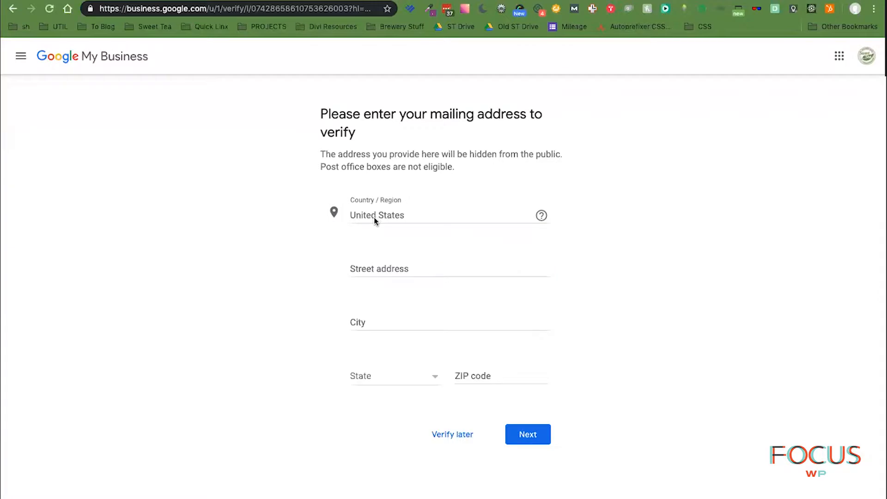
# - Enter the street address, city, state and ZIP code as the mailing address and submit it
pyautogui.click(386, 265)
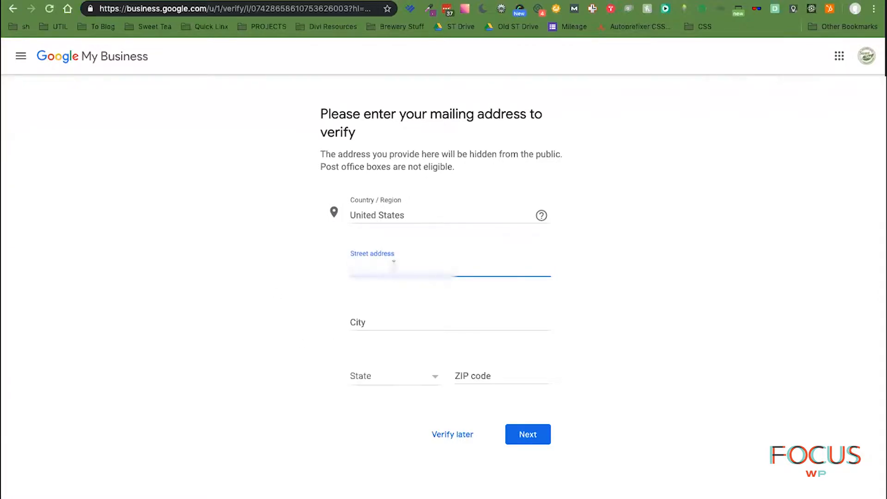
pyautogui.write('????')
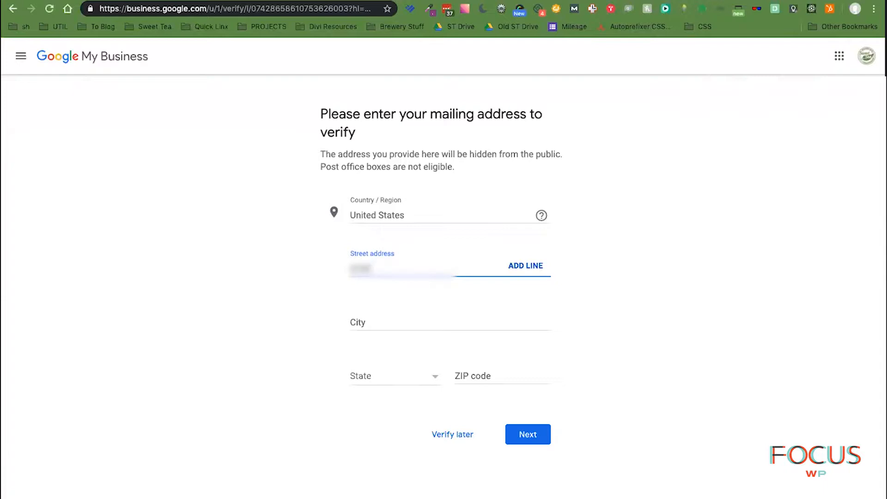
pyautogui.write('???????????')
pyautogui.press('Tab')
pyautogui.press('Tab')
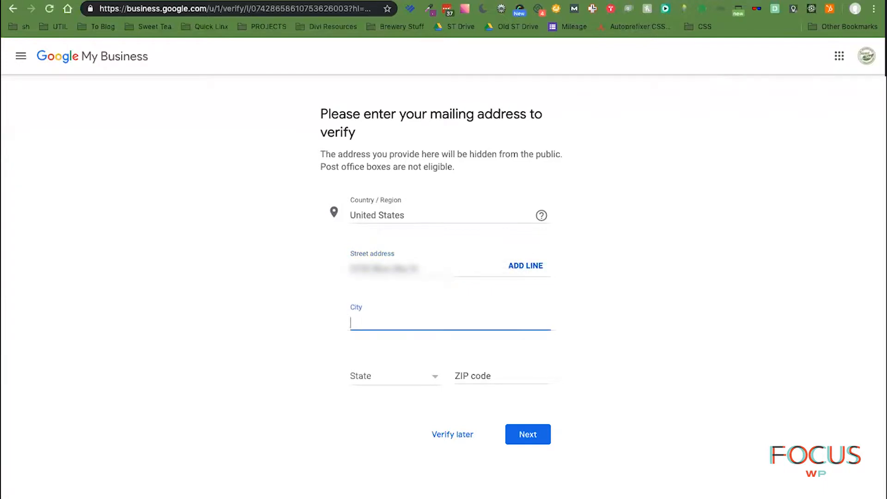
pyautogui.write('Denver')
pyautogui.press('Tab')
pyautogui.write('no')
pyautogui.press('Tab')
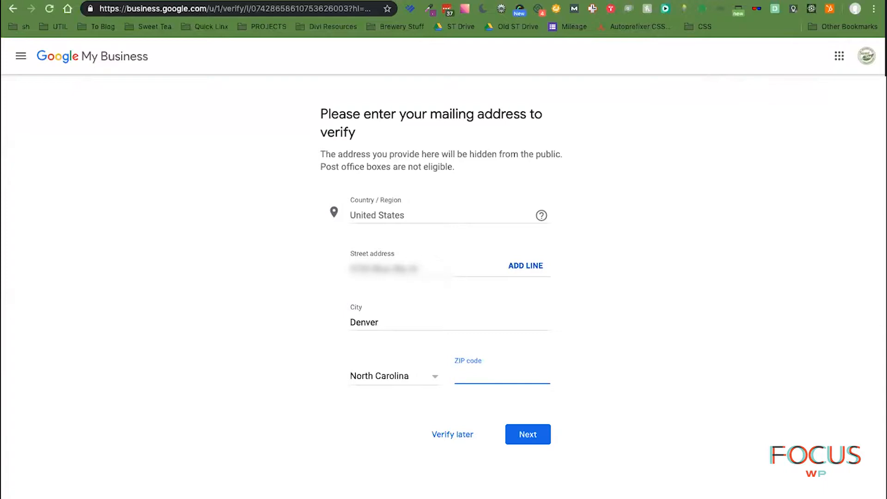
pyautogui.write('28037')
pyautogui.click(531, 435)
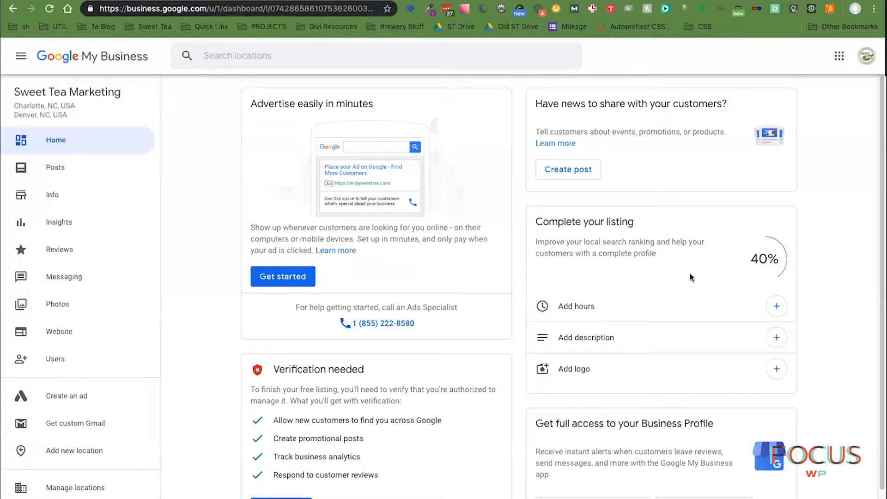
# - Open a new browser tab
pyautogui.hotkey('ctrl', 't')
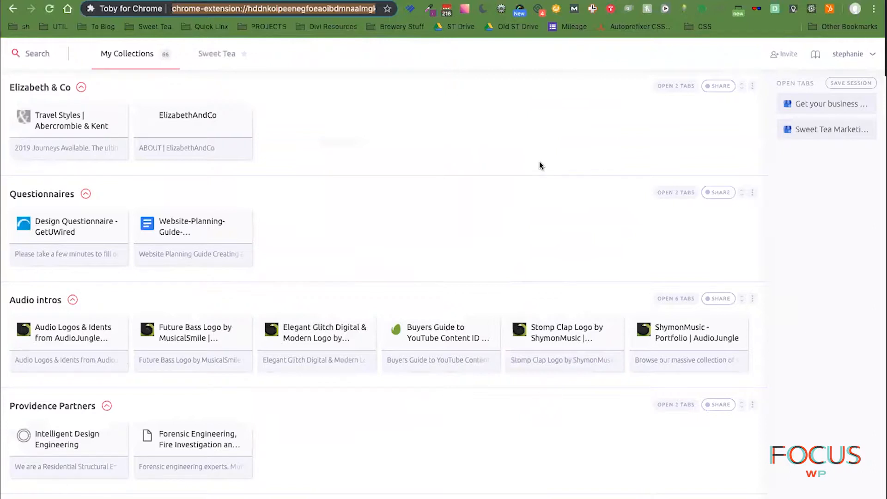
# - Search Google for 'sweet tea marketing'
pyautogui.write('sweet ')
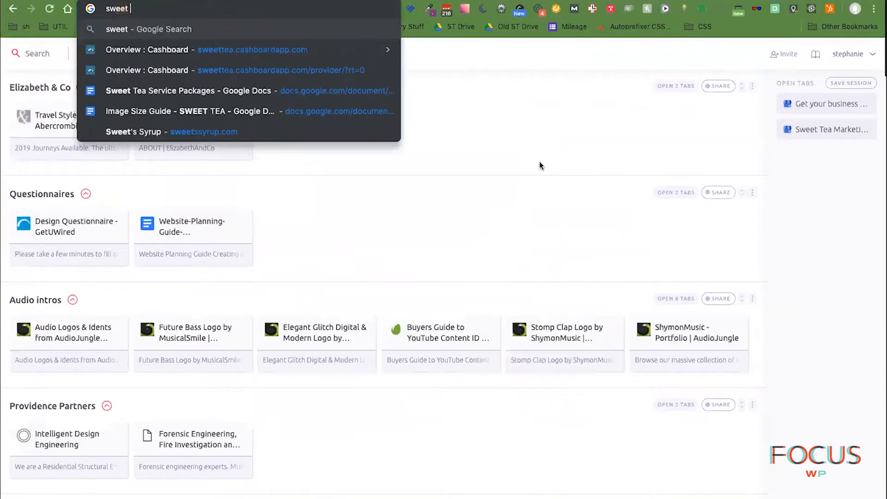
pyautogui.write('tea marketing')
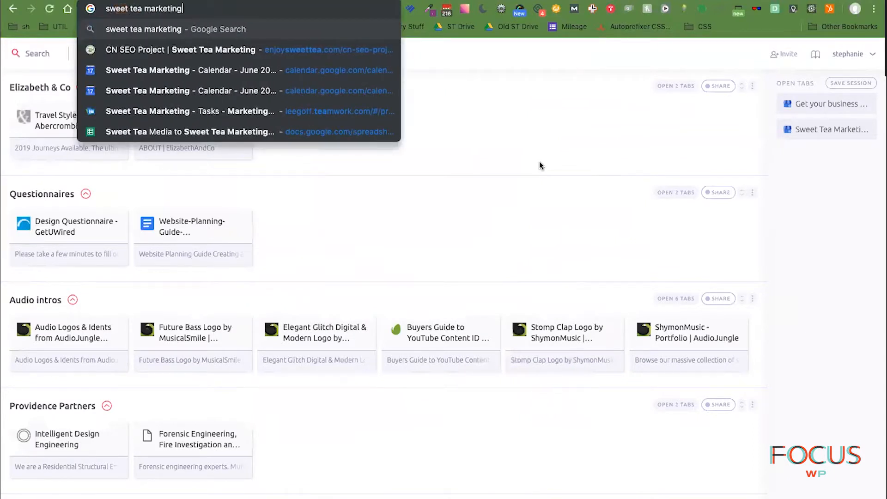
pyautogui.press('Return')
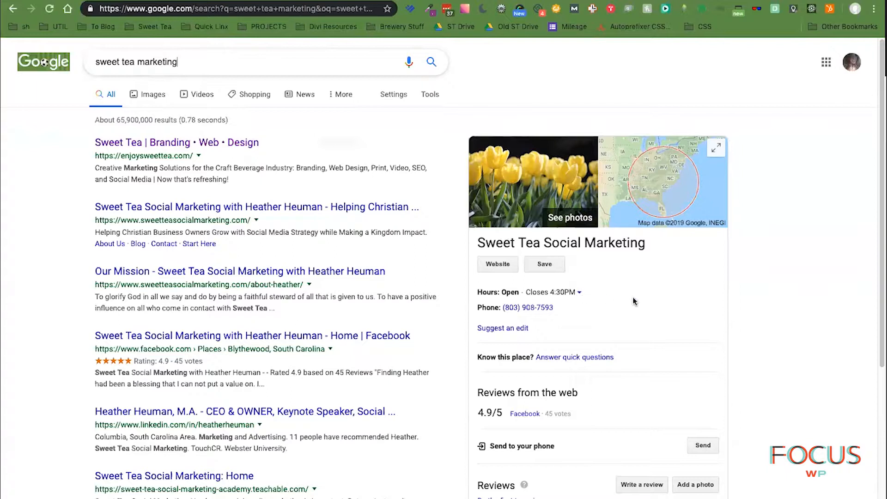
# - Visit the sweetteasocialmarketing.com homepage from the listing, scroll through it, then open a new tab
pyautogui.click(503, 268)
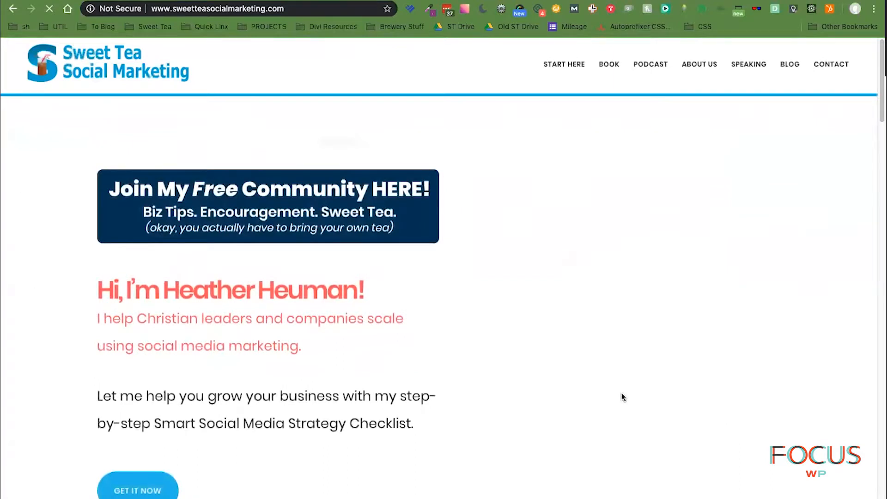
pyautogui.scroll(-7, 634, 393)
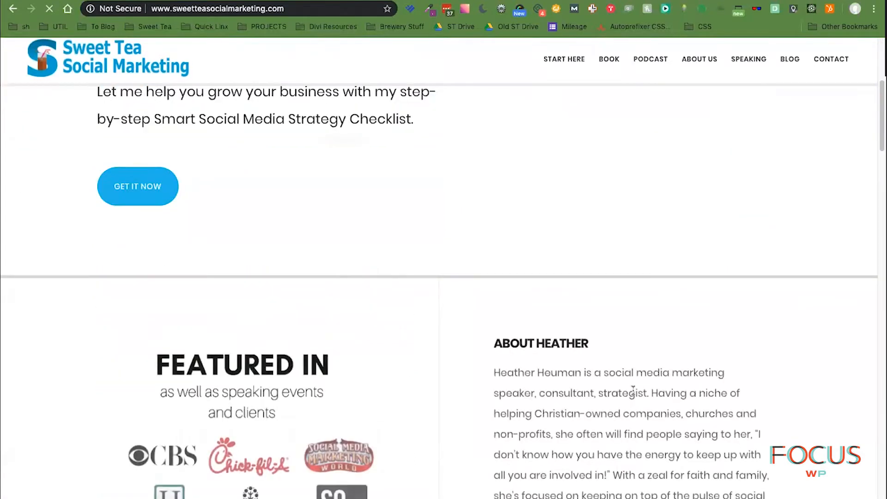
pyautogui.scroll(7, 634, 394)
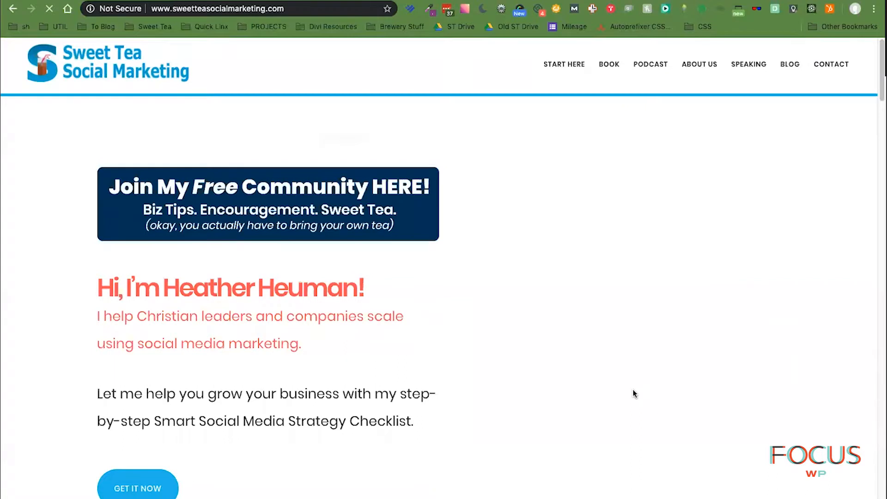
pyautogui.scroll(-1, 634, 394)
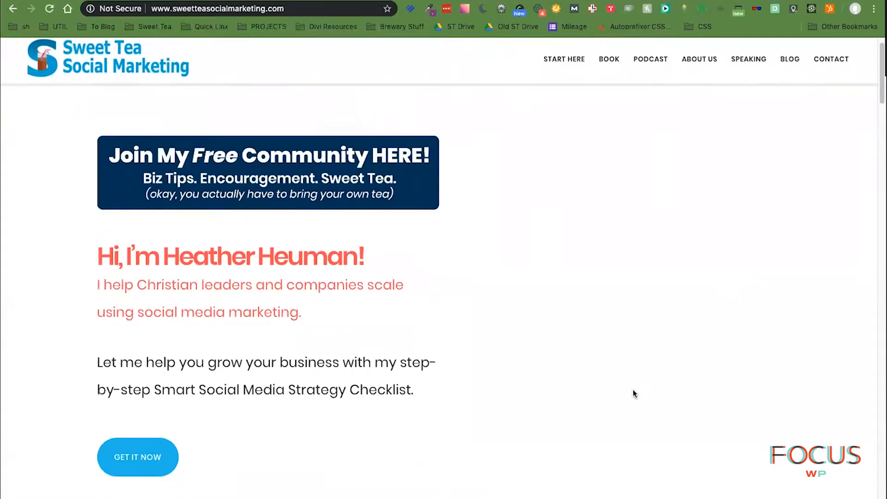
pyautogui.scroll(-10, 634, 393)
pyautogui.scroll(-10, 633, 392)
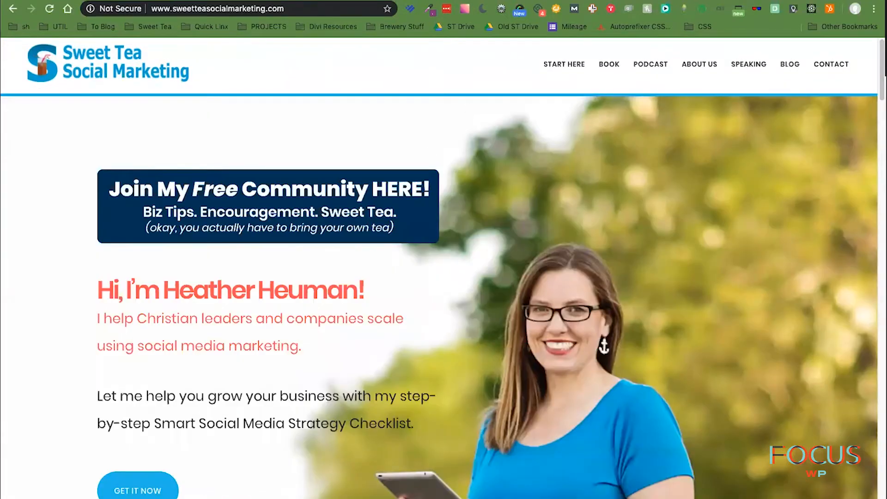
pyautogui.hotkey('ctrl', 't')
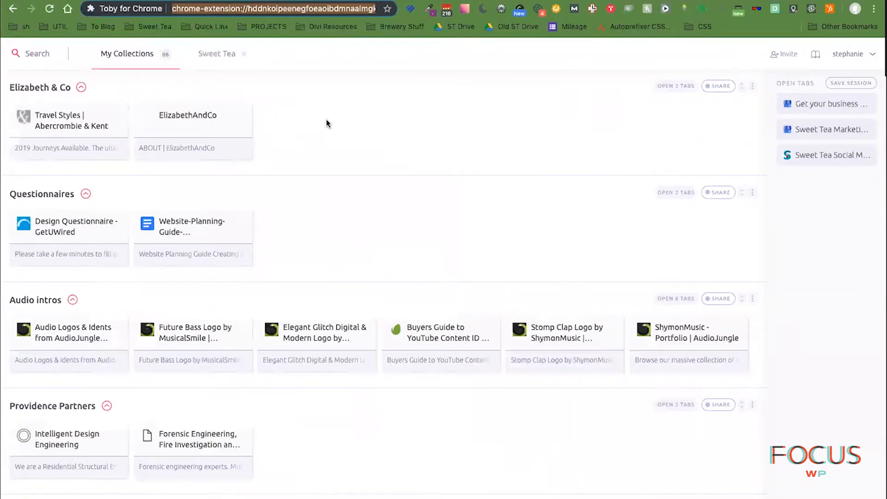
# - Search Google for 'enjoy sweet tea .com' and highlight the phone number in the top result
pyautogui.write('sweet tea marketing')
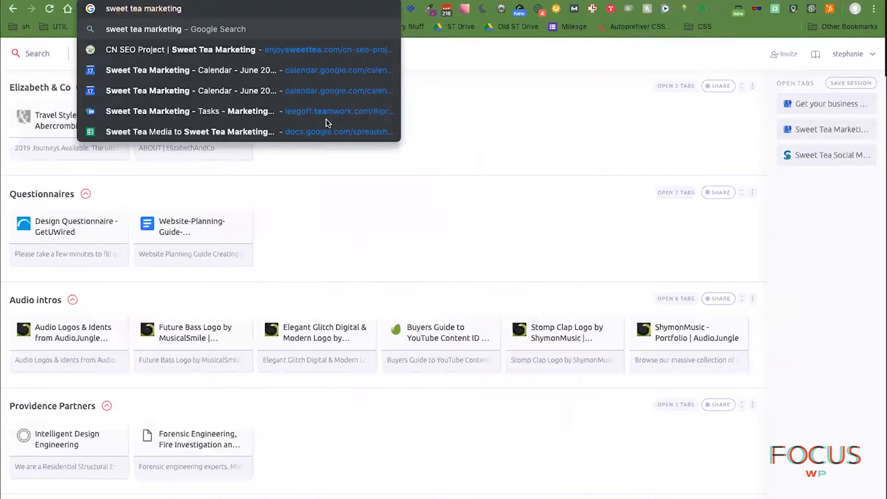
pyautogui.write(' .com')
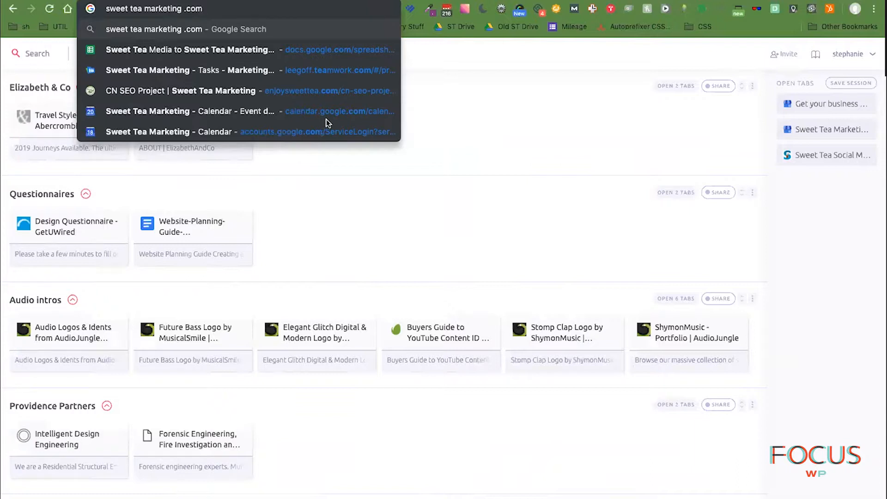
pyautogui.press('BackSpace')
pyautogui.press('BackSpace')
pyautogui.press('BackSpace')
pyautogui.press('BackSpace')
pyautogui.press('BackSpace')
pyautogui.press('BackSpace')
pyautogui.press('BackSpace')
pyautogui.press('BackSpace')
pyautogui.press('BackSpace')
pyautogui.press('BackSpace')
pyautogui.press('BackSpace')
pyautogui.press('BackSpace')
pyautogui.press('BackSpace')
pyautogui.press('BackSpace')
pyautogui.press('BackSpace')
pyautogui.press('BackSpace')
pyautogui.press('BackSpace')
pyautogui.press('BackSpace')
pyautogui.press('BackSpace')
pyautogui.press('BackSpace')
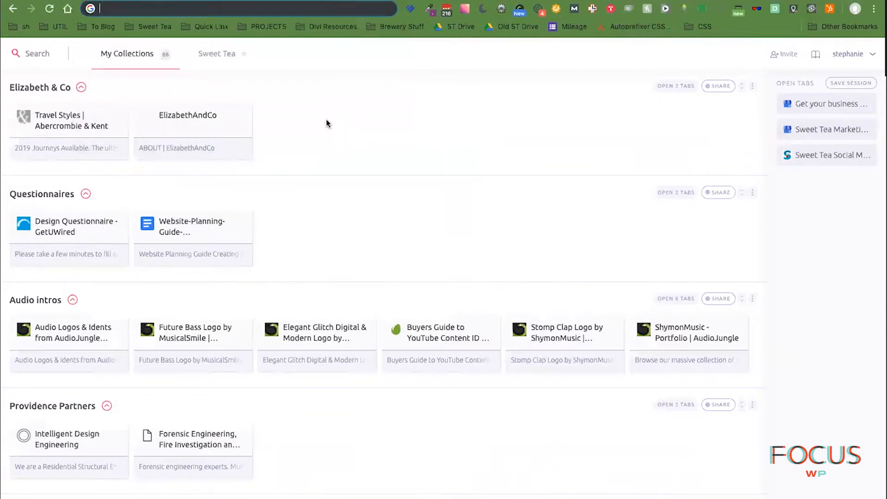
pyautogui.write('enjoy')
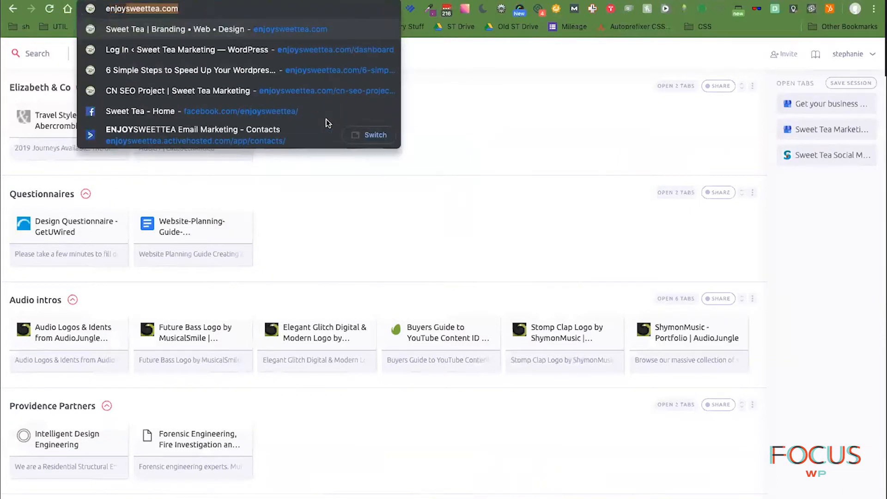
pyautogui.write(' sweet tea .com')
pyautogui.press('Return')
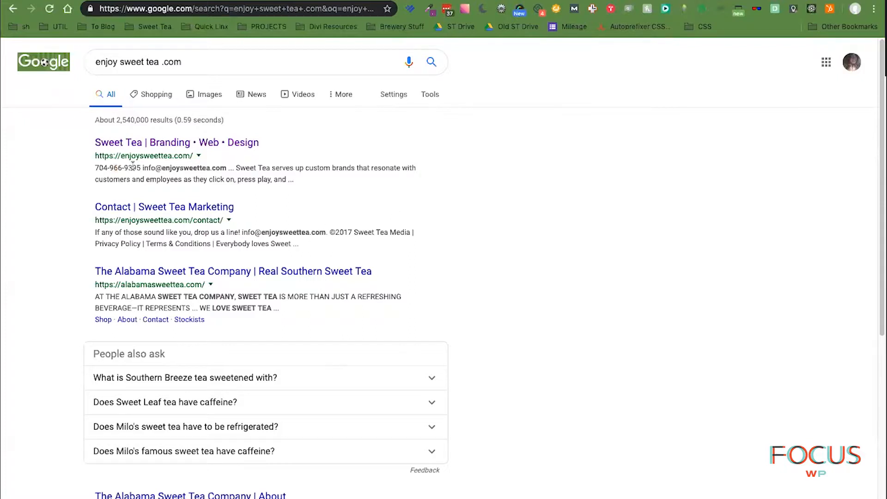
pyautogui.moveTo(107, 167); pyautogui.dragTo(141, 168)
pyautogui.click(477, 219)
# - Open enjoysweettea.com/dashboard in a new tab and log in to the WordPress admin
pyautogui.press('super+t')
pyautogui.write('en')
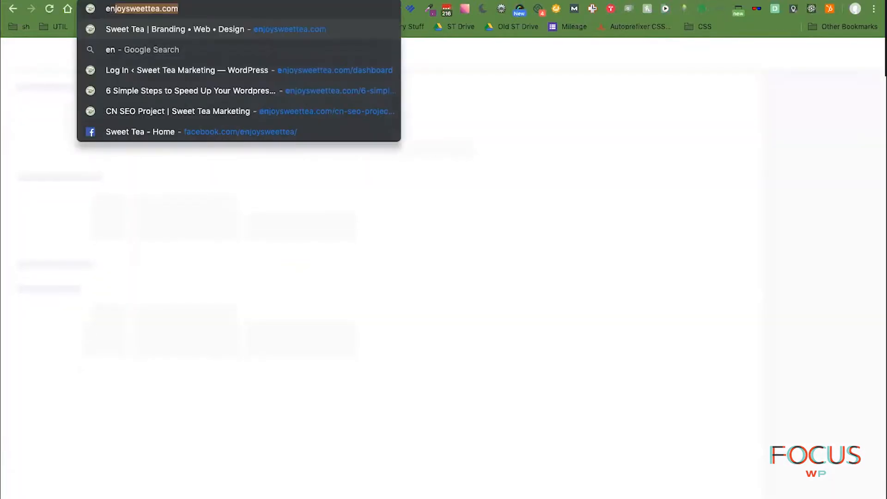
pyautogui.press('Down')
pyautogui.press('Return')
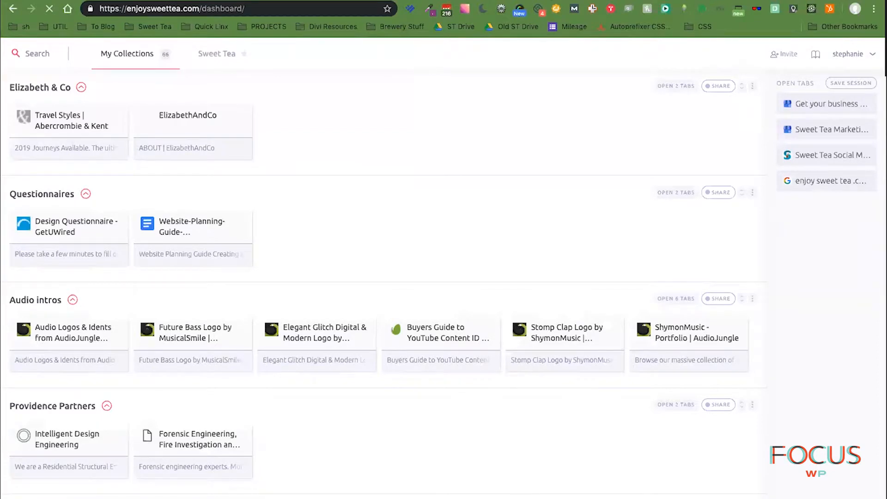
pyautogui.press('super+w')
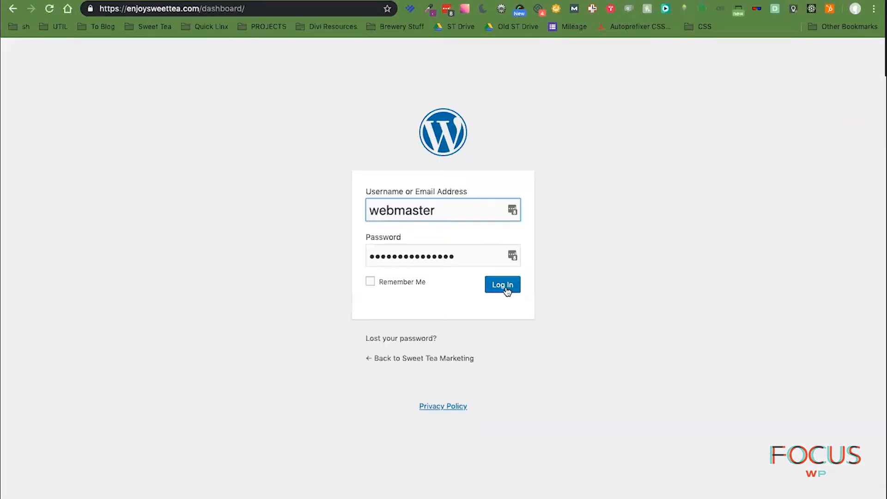
pyautogui.click(507, 290)
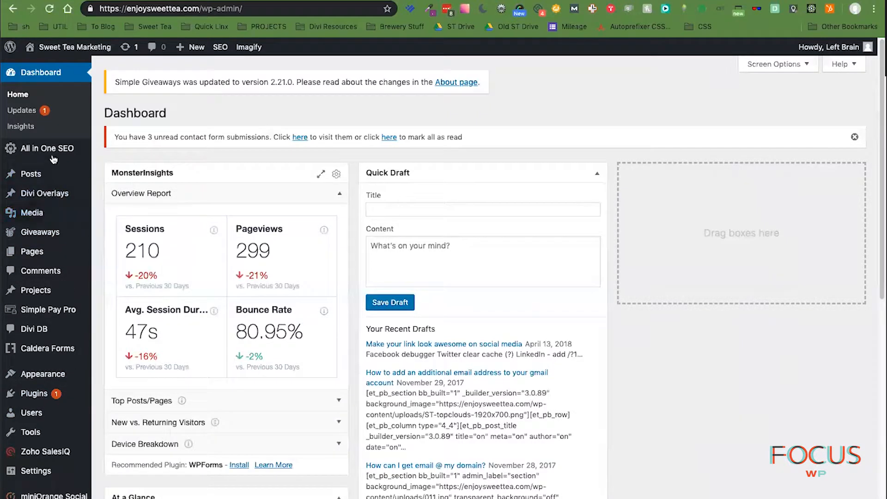
# - Review the All in One SEO General Settings page
pyautogui.moveTo(63, 152)
pyautogui.click(151, 154)
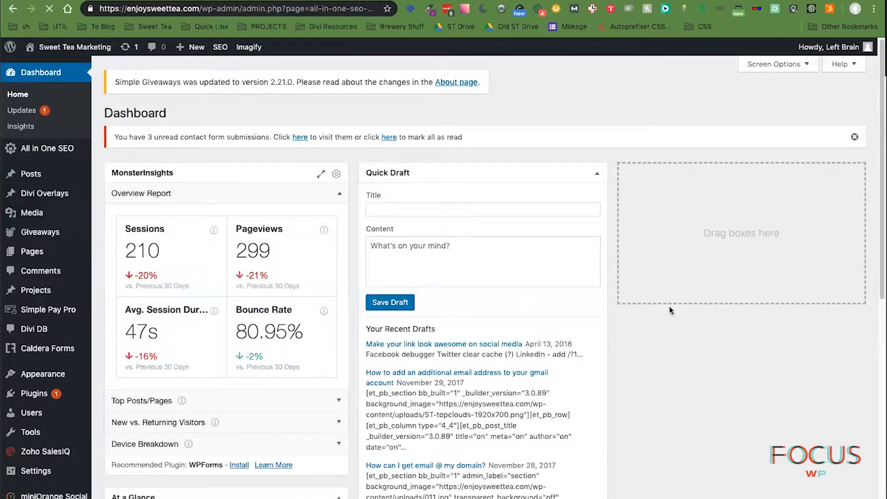
pyautogui.scroll(-3, 534, 444)
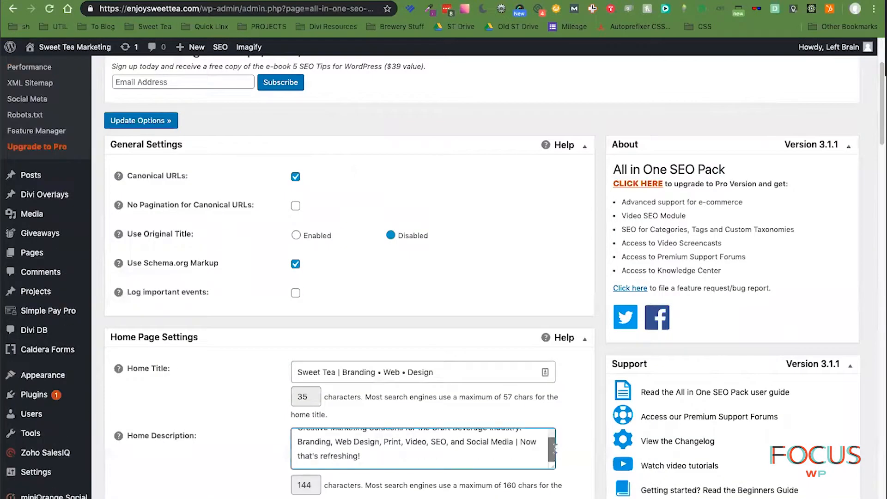
pyautogui.click(584, 434)
pyautogui.scroll(-8, 584, 434)
pyautogui.scroll(11, 583, 433)
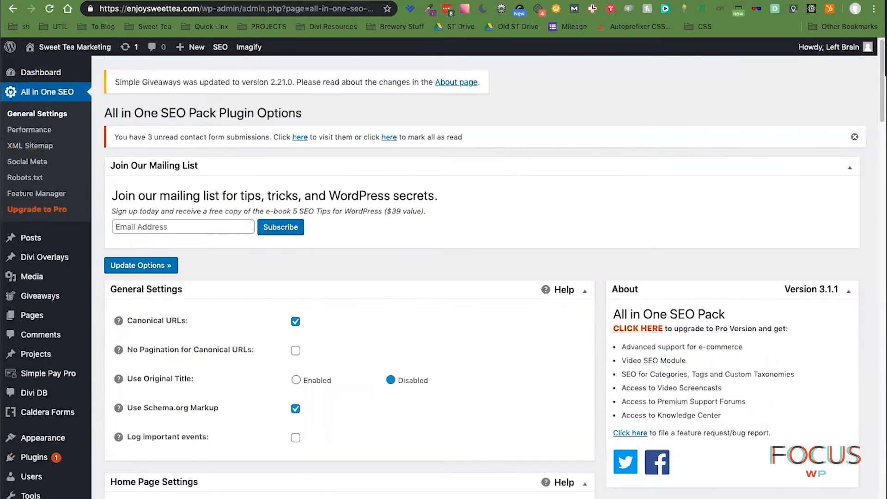
pyautogui.scroll(-10, 214, 484)
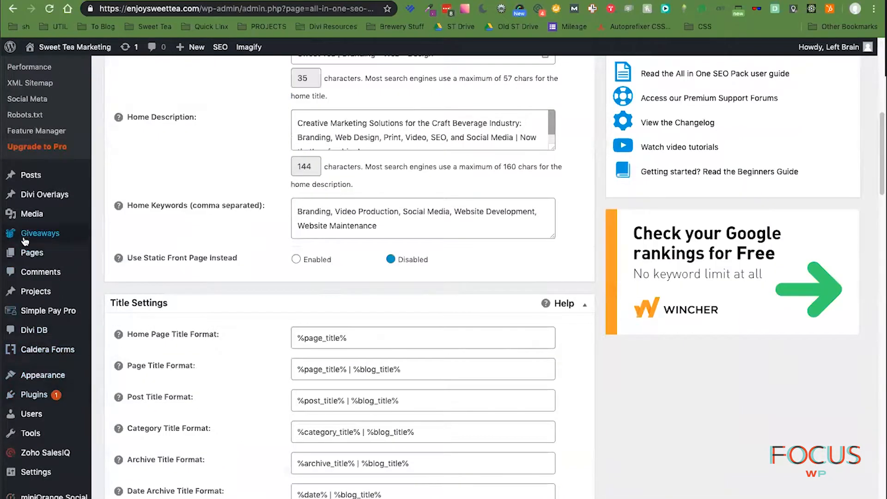
# - Open Pages > All Pages and scroll through the site's page list
pyautogui.moveTo(40, 257)
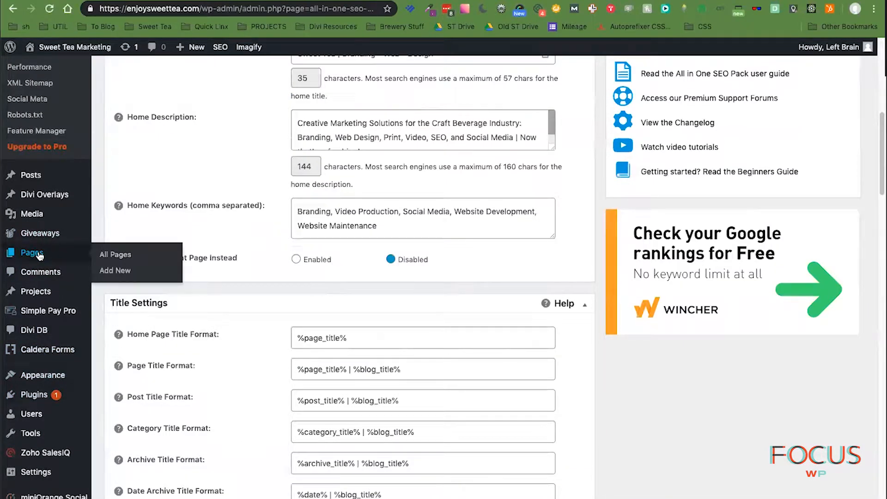
pyautogui.click(45, 257)
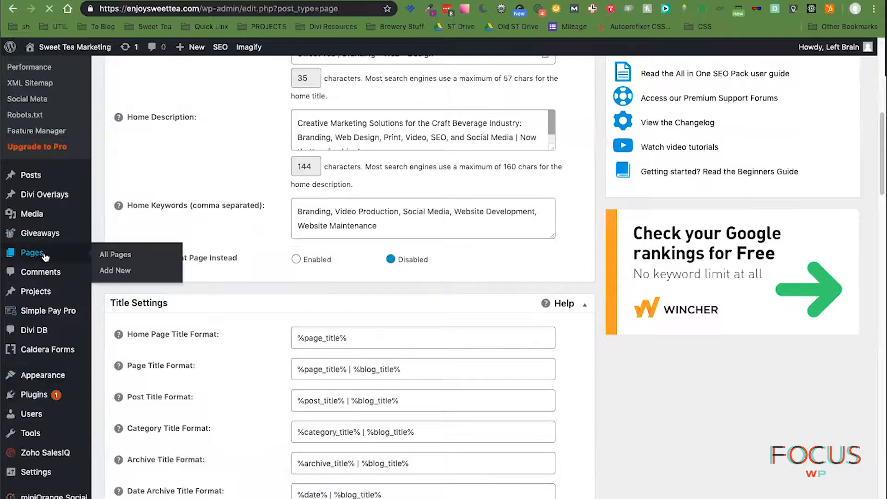
pyautogui.scroll(-4, 296, 369)
pyautogui.scroll(-10, 298, 381)
pyautogui.scroll(-13, 298, 380)
pyautogui.scroll(-11, 299, 380)
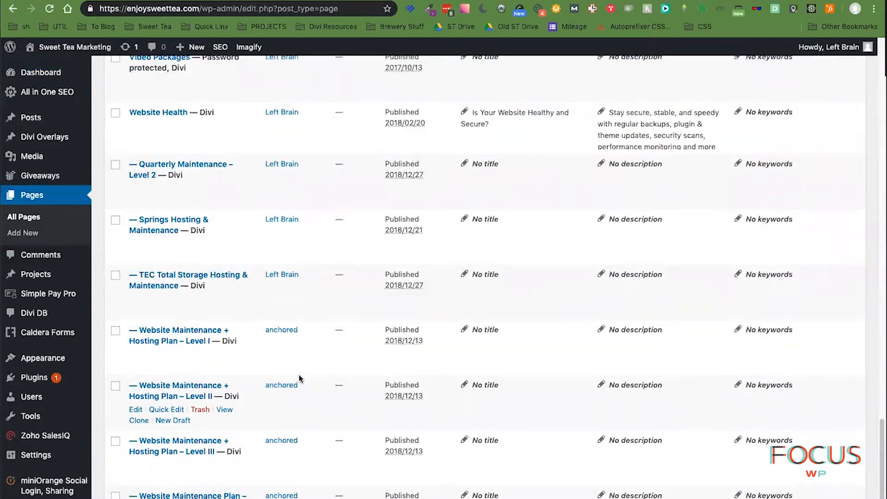
pyautogui.scroll(13, 300, 375)
# - Find the front page in the list with a 'fron' search and open it for editing
pyautogui.press('super+f')
pyautogui.write('home')
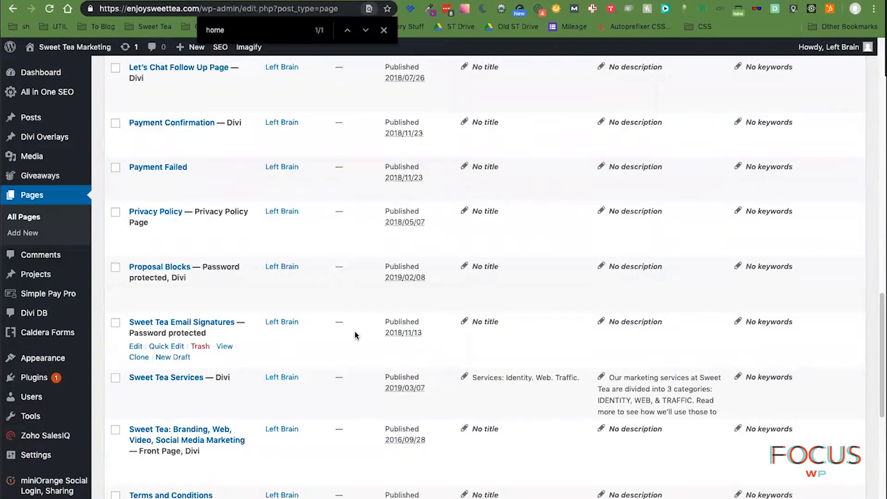
pyautogui.scroll(20, 355, 333)
pyautogui.scroll(-2, 356, 343)
pyautogui.press('BackSpace')
pyautogui.press('BackSpace')
pyautogui.press('BackSpace')
pyautogui.press('BackSpace')
pyautogui.write('fron')
pyautogui.click(197, 291)
# - Check the front page's SEO description, then go to the General Settings page
pyautogui.scroll(-5, 504, 332)
pyautogui.click(490, 268)
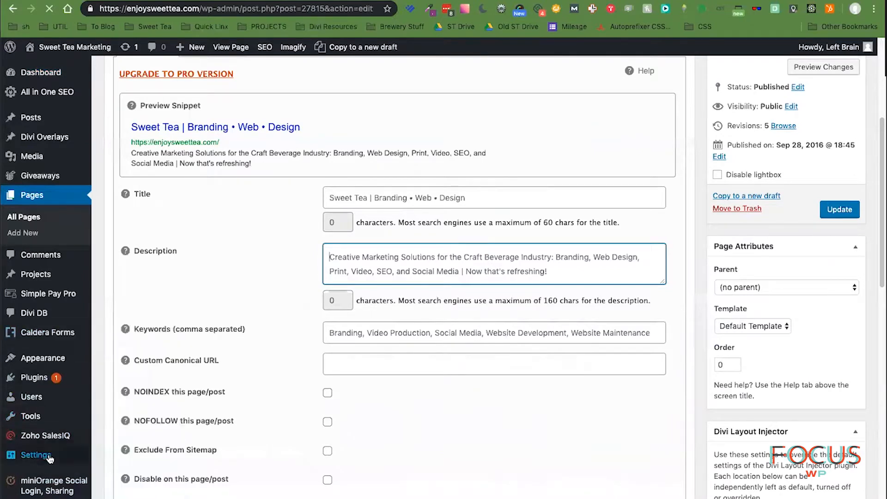
pyautogui.scroll(-2, 50, 458)
pyautogui.moveTo(51, 458)
pyautogui.click(129, 344)
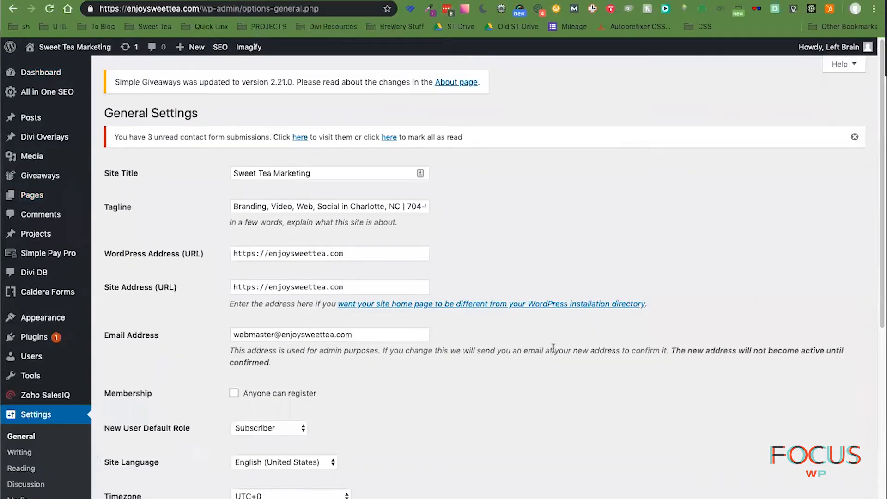
# - Correct the business phone number in the site Tagline and save the General Settings
pyautogui.moveTo(409, 206); pyautogui.dragTo(427, 206)
pyautogui.write('16-9443')
pyautogui.click(483, 204)
pyautogui.scroll(-10, 198, 482)
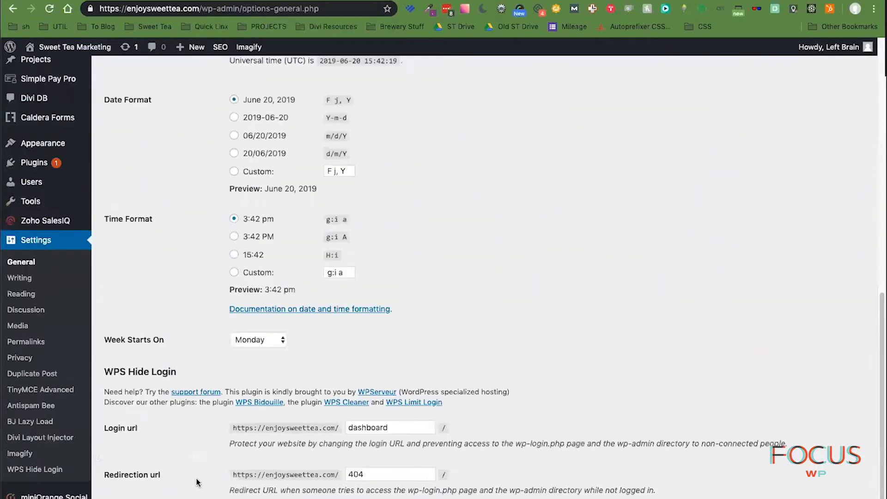
pyautogui.click(132, 498)
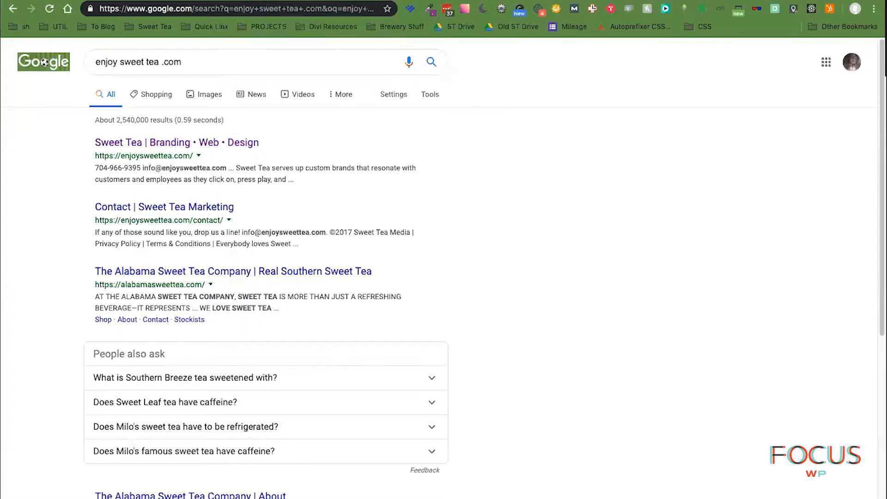
# - Return to the Google My Business dashboard and choose Verify now on the Verification needed card
pyautogui.click(261, 0)
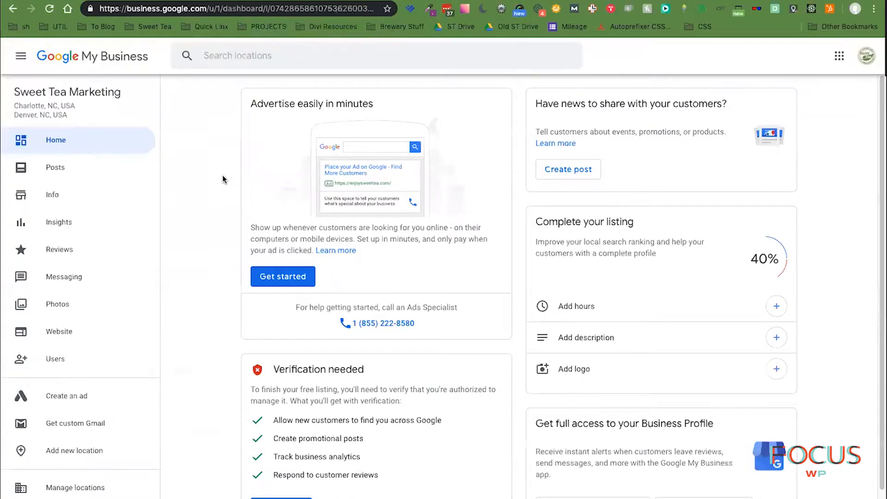
pyautogui.scroll(-2, 223, 180)
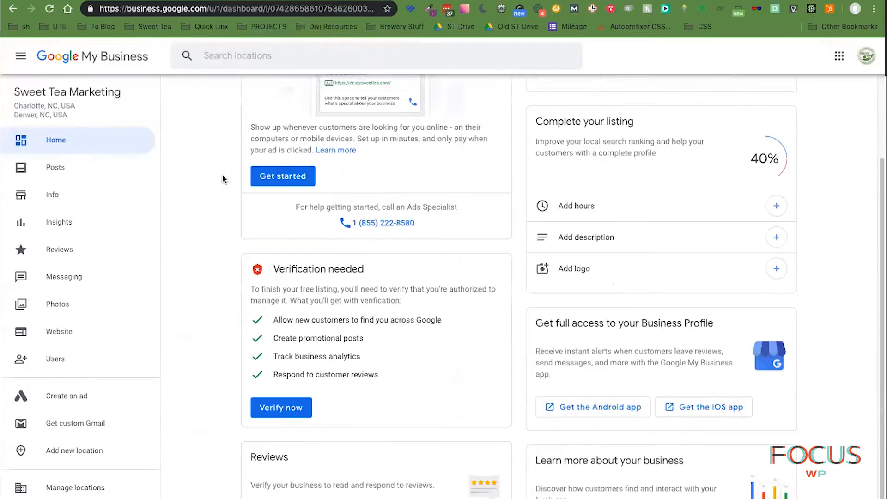
pyautogui.click(283, 406)
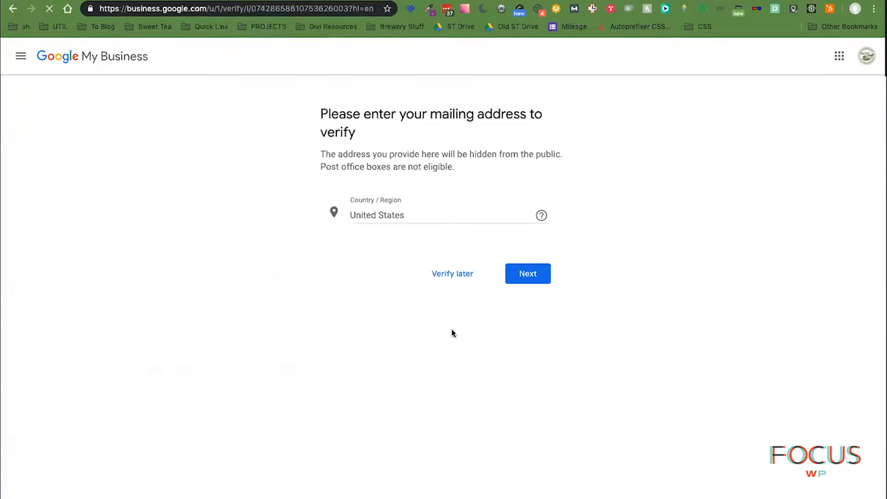
# - Fill in the street address, city Denver, state North Carolina and ZIP code, then submit
pyautogui.click(407, 267)
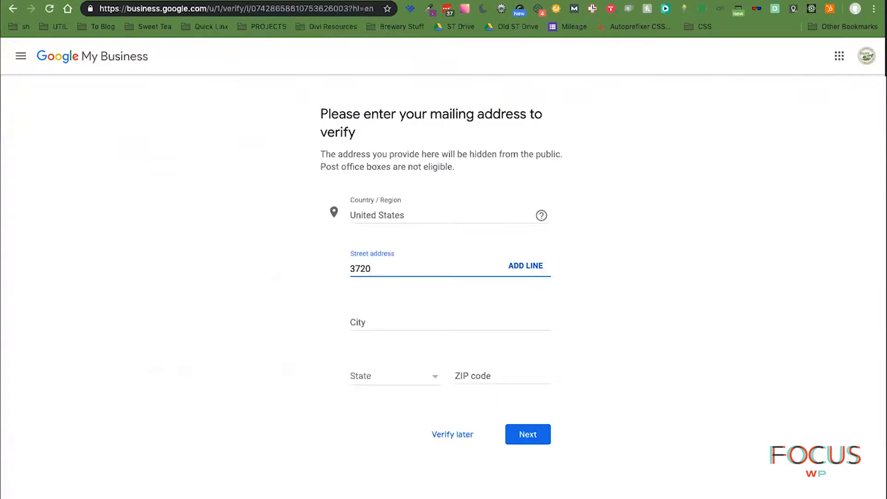
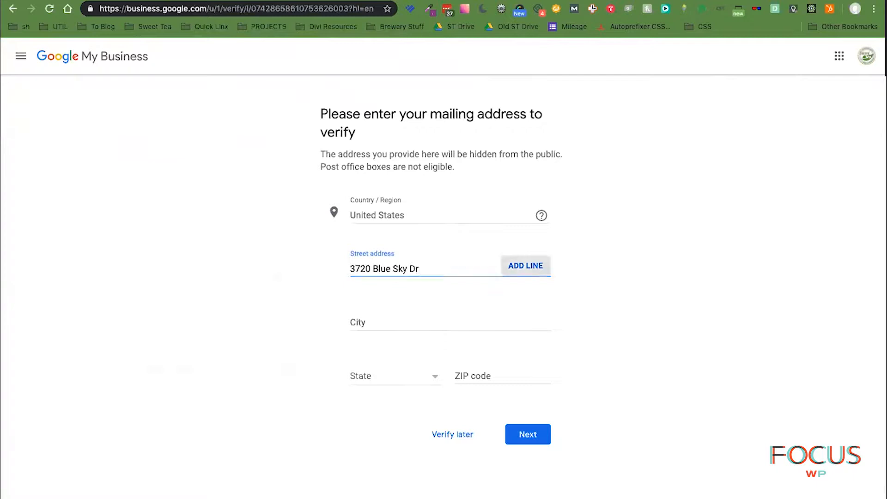
pyautogui.press('Tab')
pyautogui.press('Tab')
pyautogui.write('Denver')
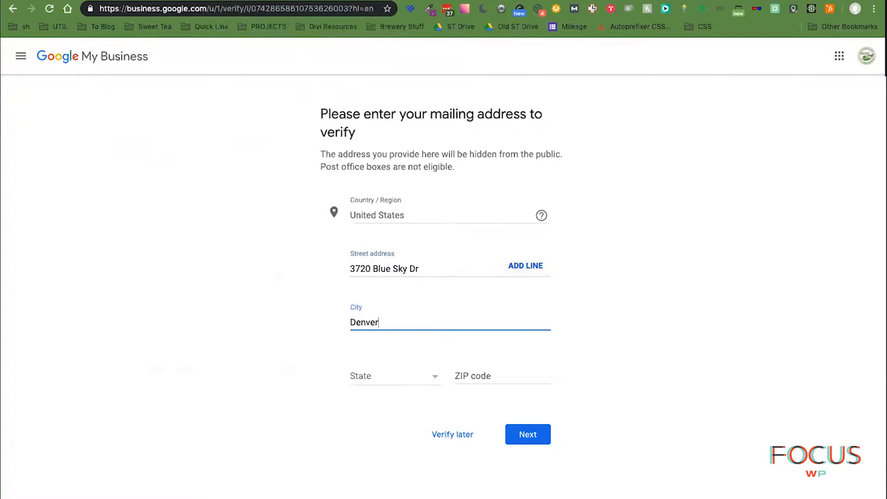
pyautogui.press('Tab')
pyautogui.write('no')
pyautogui.press('Tab')
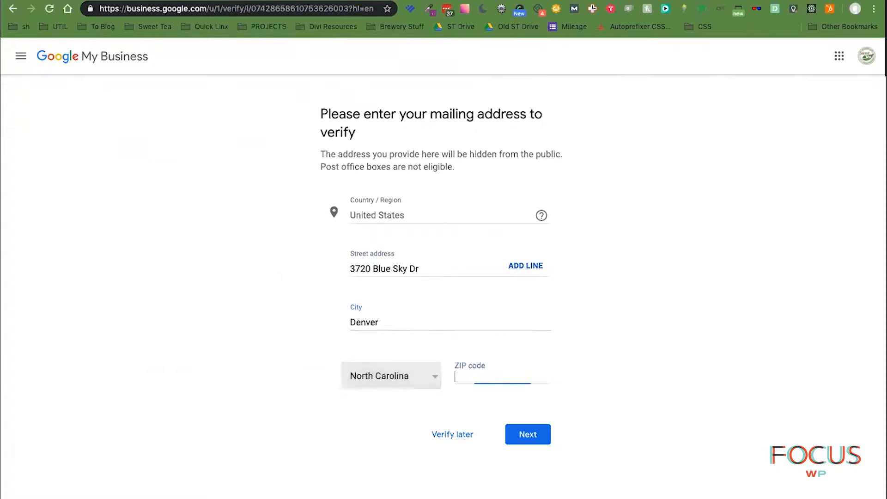
pyautogui.write('28037')
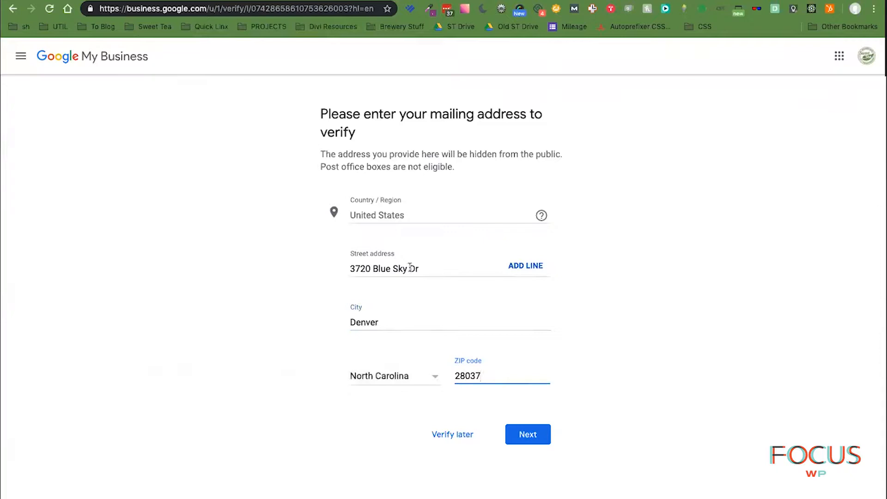
pyautogui.click(515, 438)
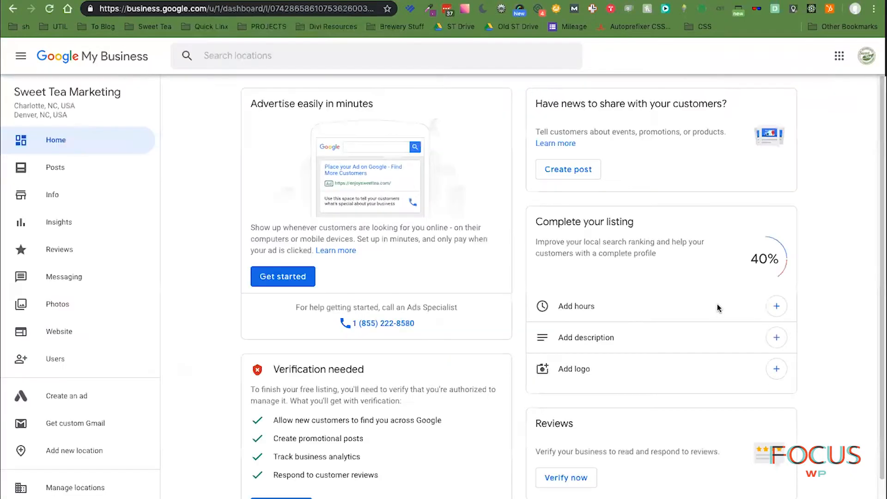
# - Start the ad setup from the dashboard's Get started button
pyautogui.scroll(-3, 837, 400)
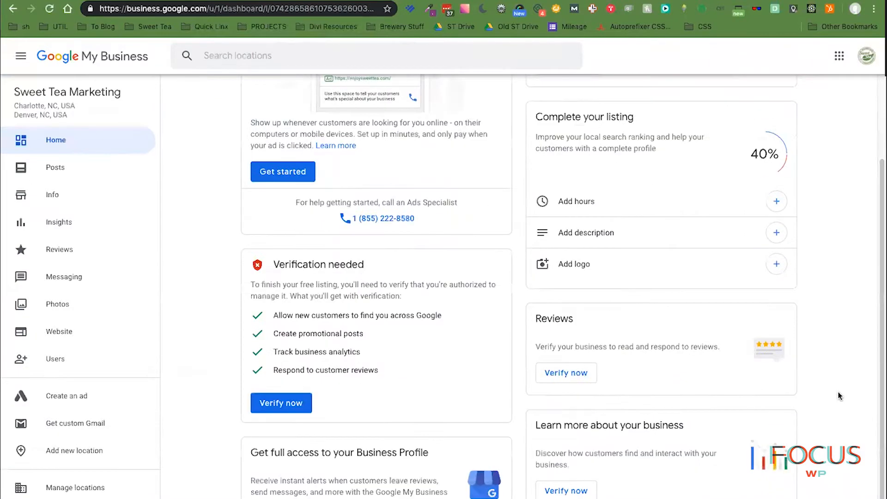
pyautogui.scroll(1, 840, 396)
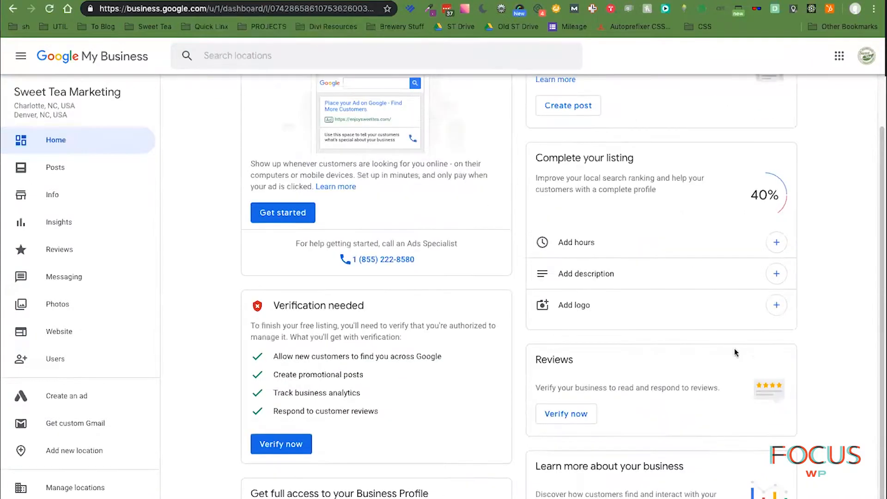
pyautogui.click(300, 217)
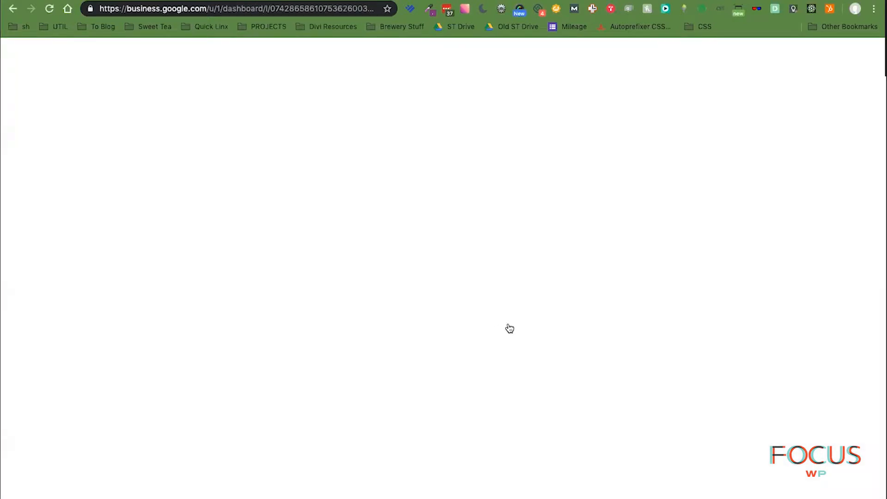
# - Go back to the dashboard and open the listing's Info page
pyautogui.scroll(-3, 508, 328)
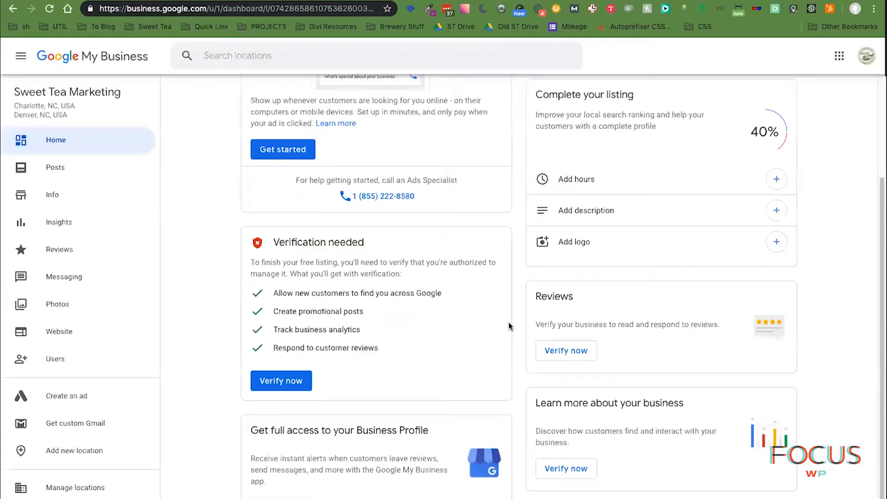
pyautogui.scroll(3, 509, 327)
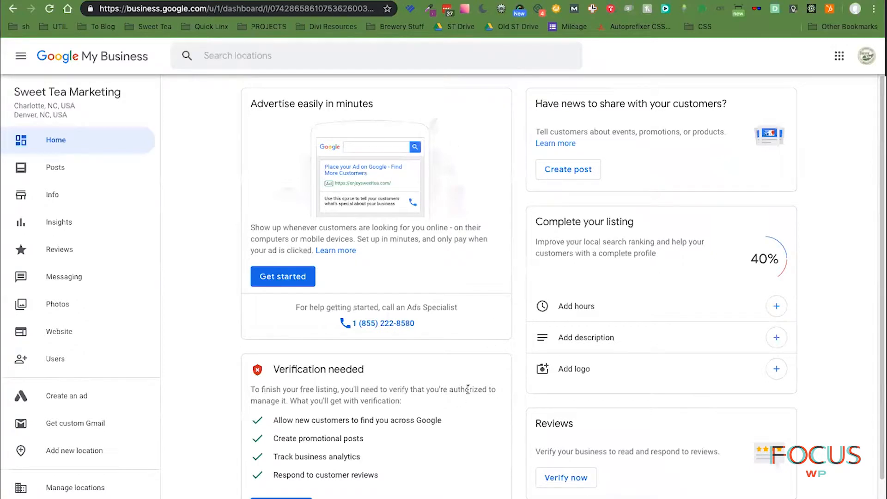
pyautogui.scroll(-3, 468, 389)
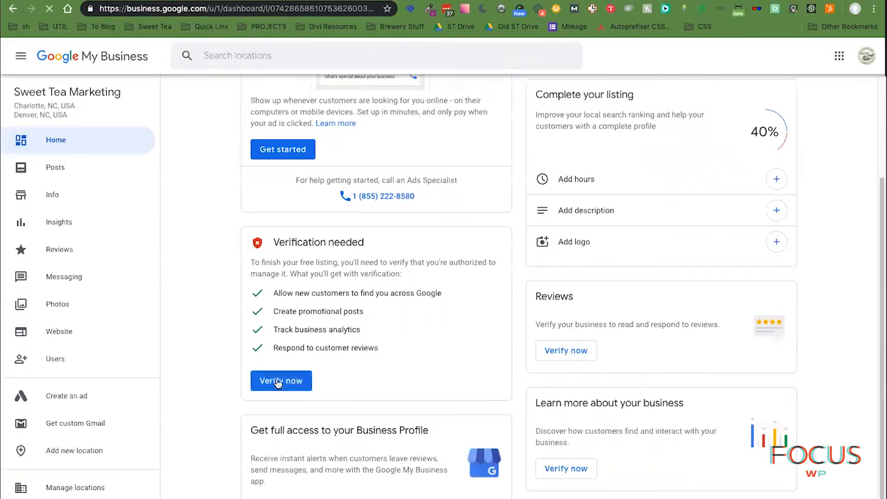
pyautogui.scroll(3, 834, 436)
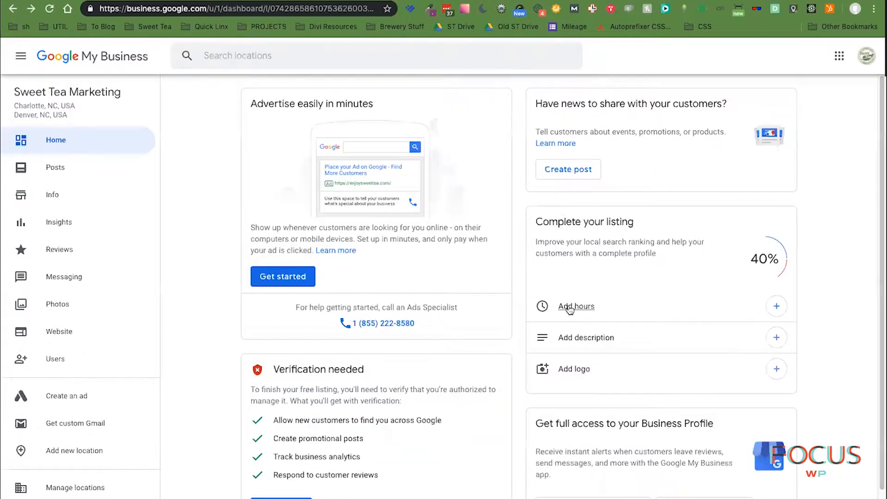
pyautogui.scroll(-1, 835, 412)
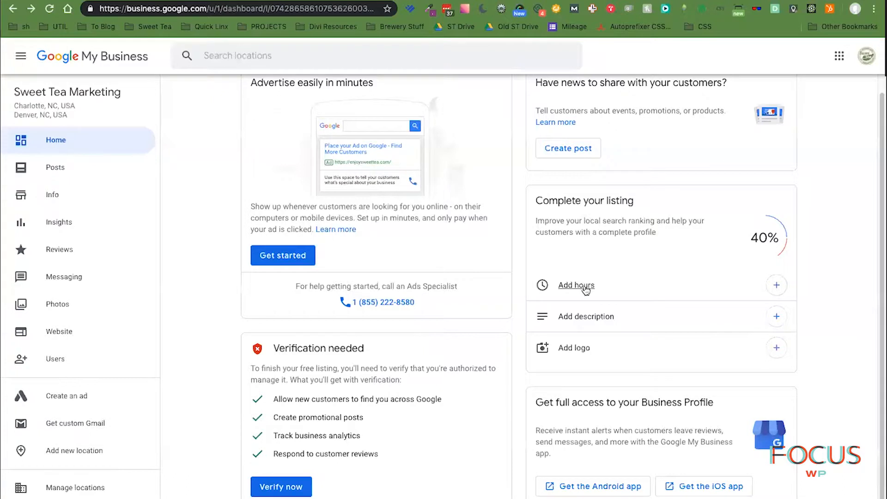
pyautogui.scroll(-1, 805, 387)
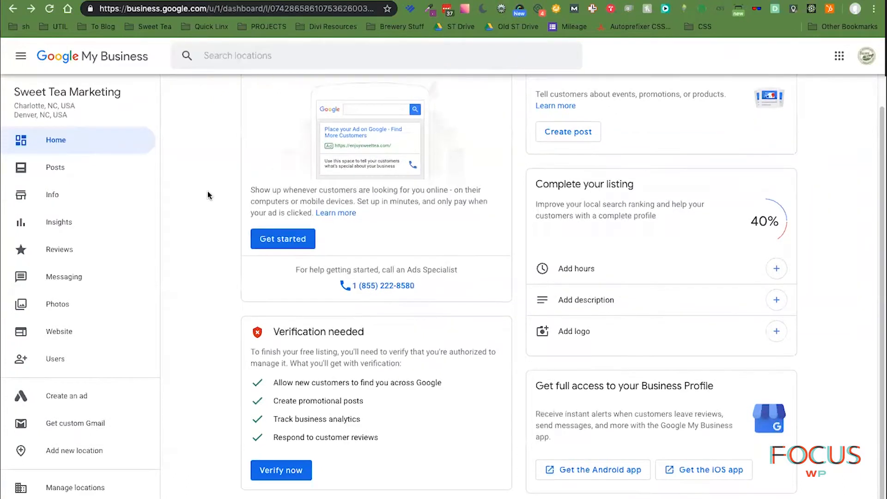
pyautogui.click(49, 196)
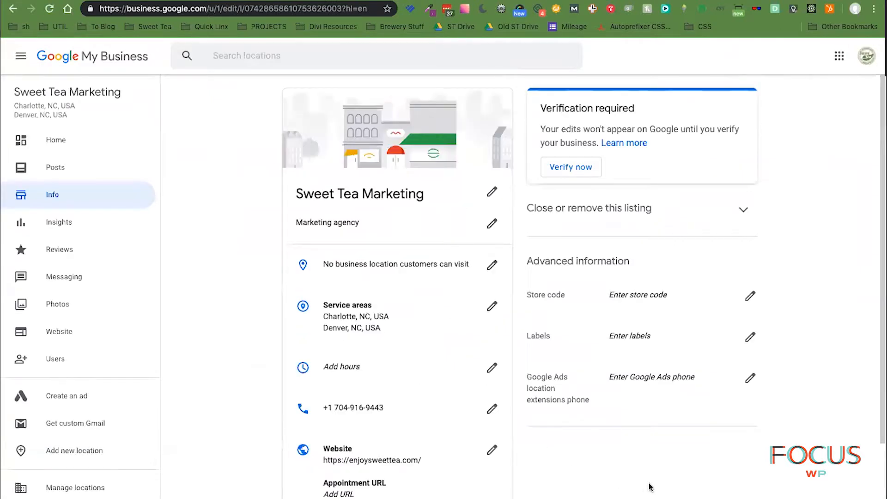
# - Open the category editor and add Design agency as an additional category
pyautogui.scroll(-1, 721, 476)
pyautogui.scroll(-2, 722, 476)
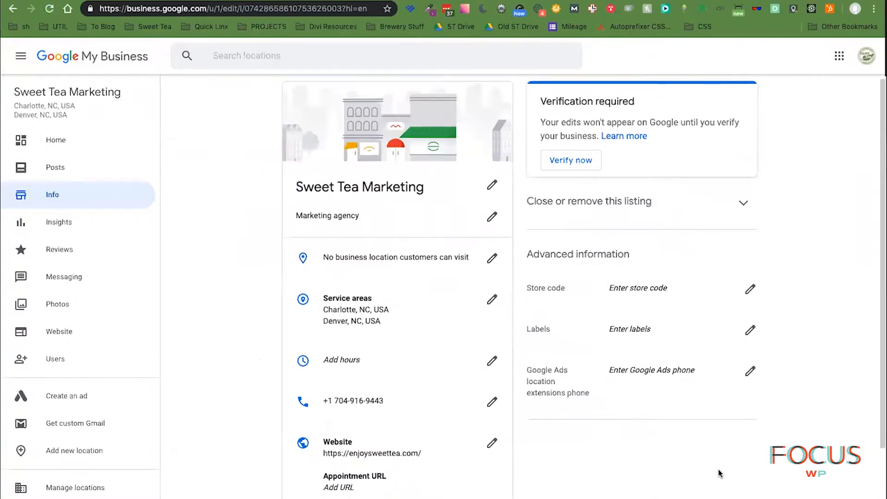
pyautogui.scroll(2, 720, 472)
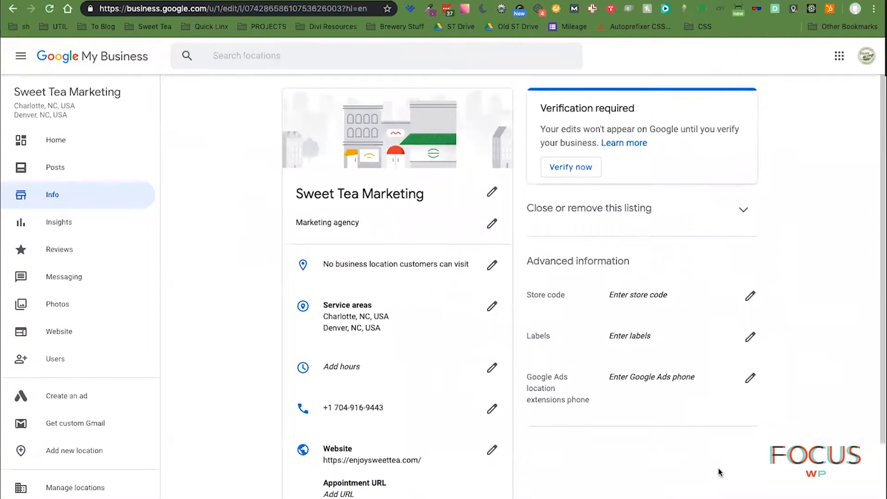
pyautogui.click(327, 224)
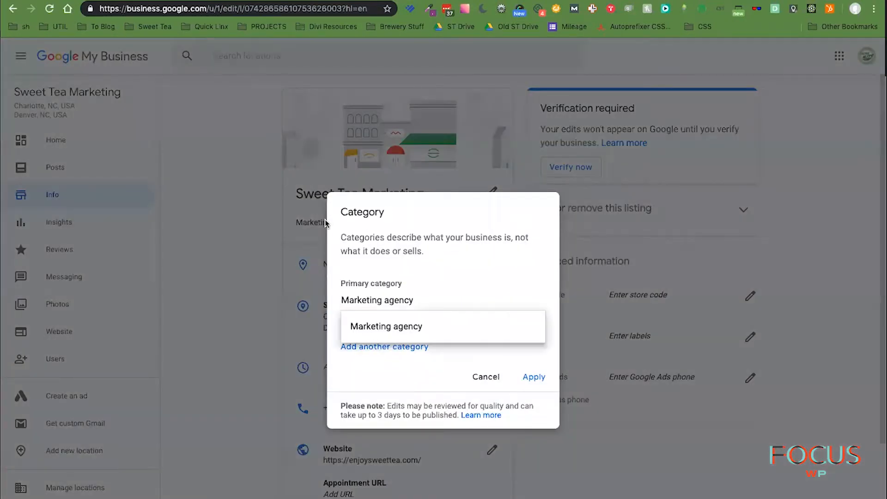
pyautogui.click(396, 351)
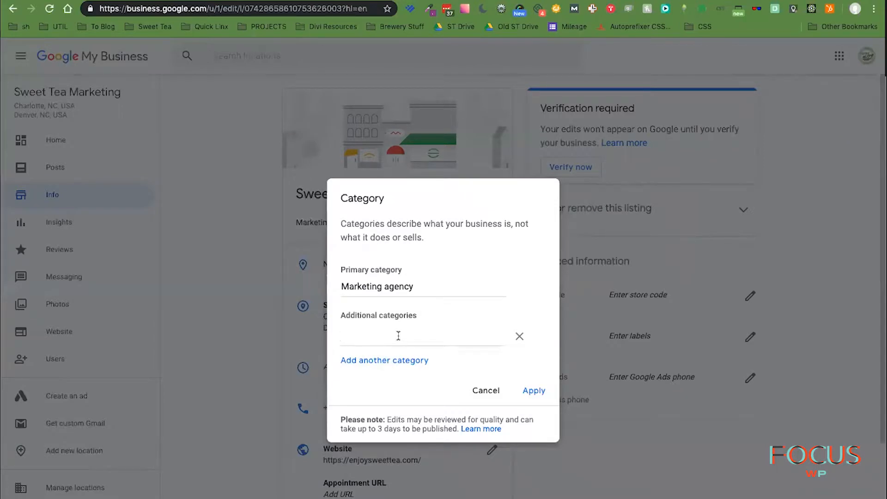
pyautogui.write('digi')
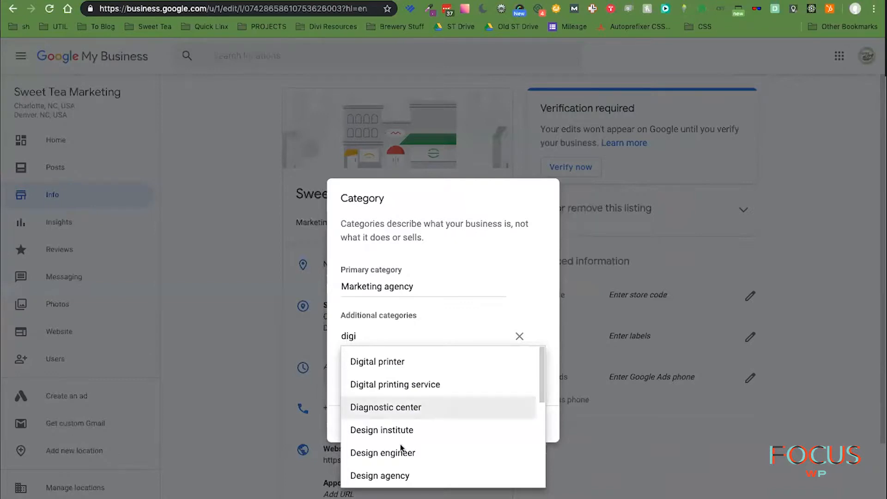
pyautogui.scroll(-1, 405, 473)
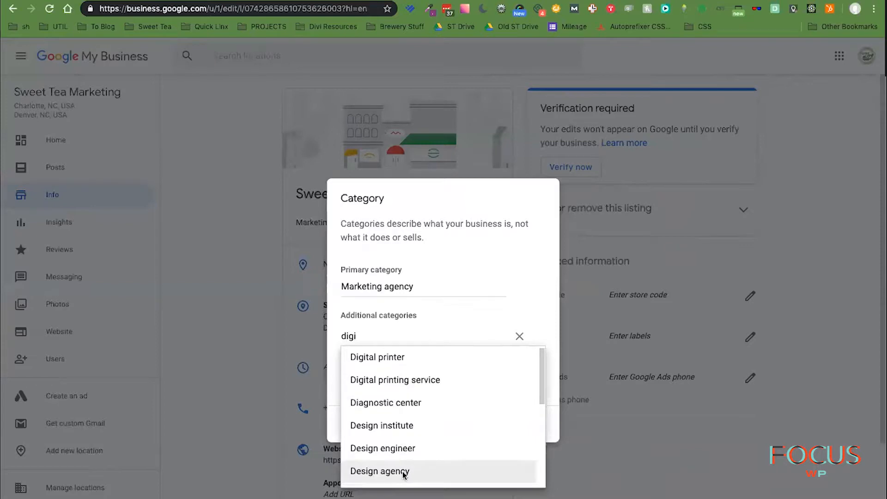
pyautogui.click(403, 472)
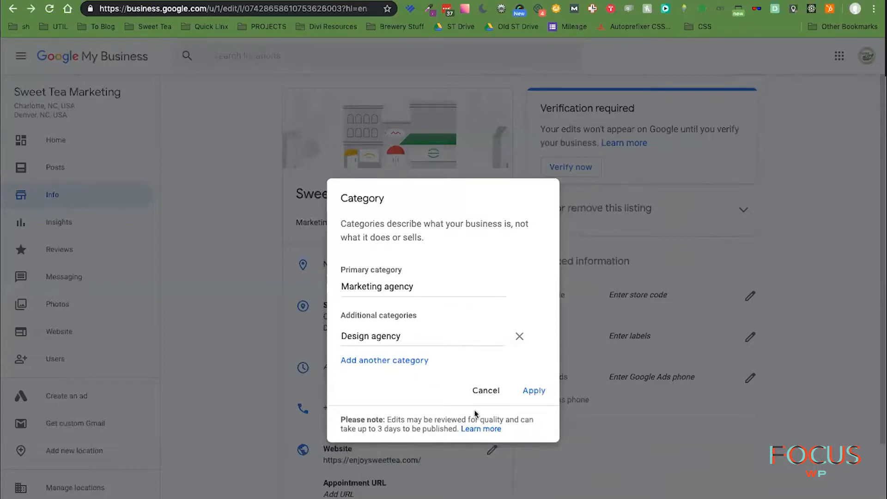
# - Add Internet marketing service and Website designer as further categories
pyautogui.click(380, 360)
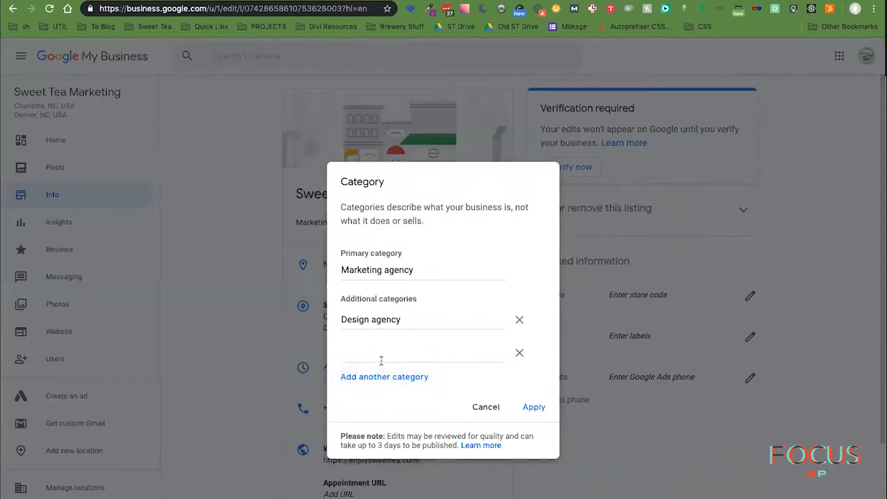
pyautogui.write('digital')
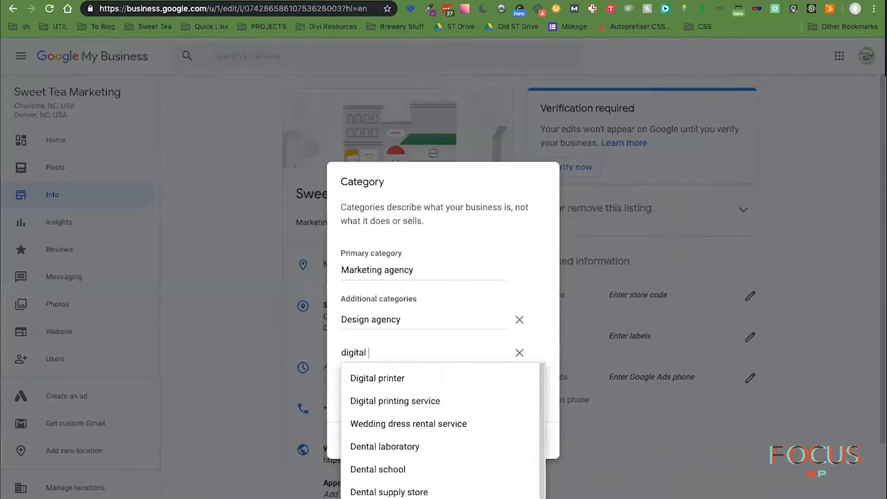
pyautogui.press('BackSpace')
pyautogui.press('BackSpace')
pyautogui.press('BackSpace')
pyautogui.press('BackSpace')
pyautogui.press('BackSpace')
pyautogui.press('BackSpace')
pyautogui.press('BackSpace')
pyautogui.press('BackSpace')
pyautogui.write('internet')
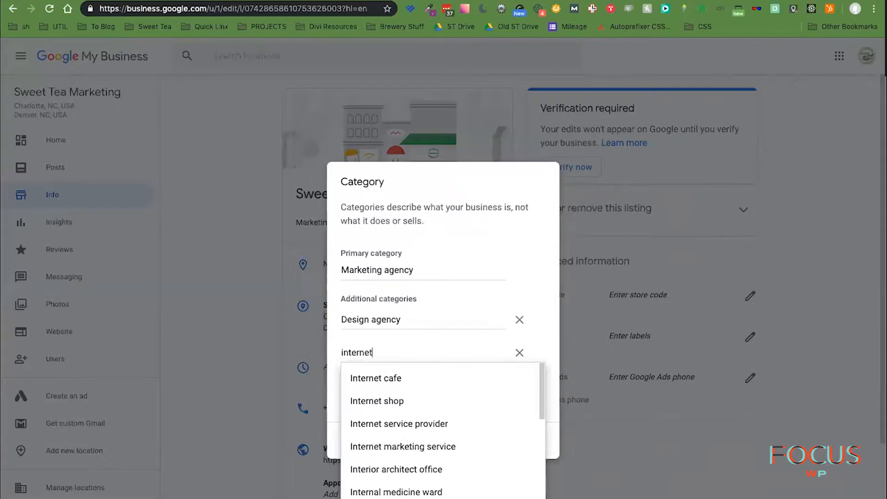
pyautogui.click(450, 448)
pyautogui.click(396, 377)
pyautogui.write('web')
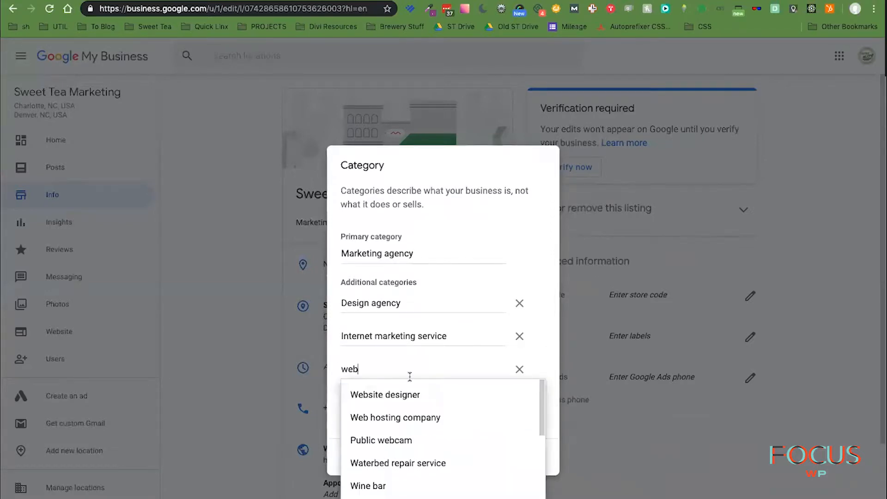
pyautogui.click(397, 395)
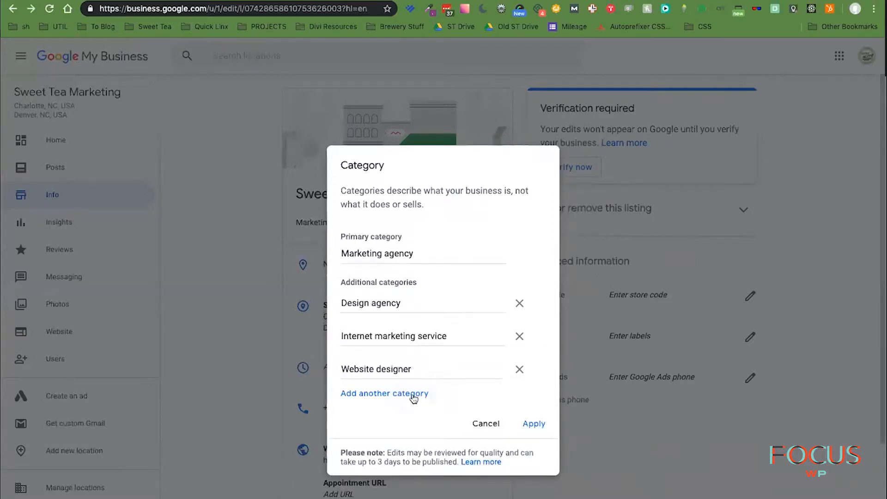
pyautogui.click(413, 395)
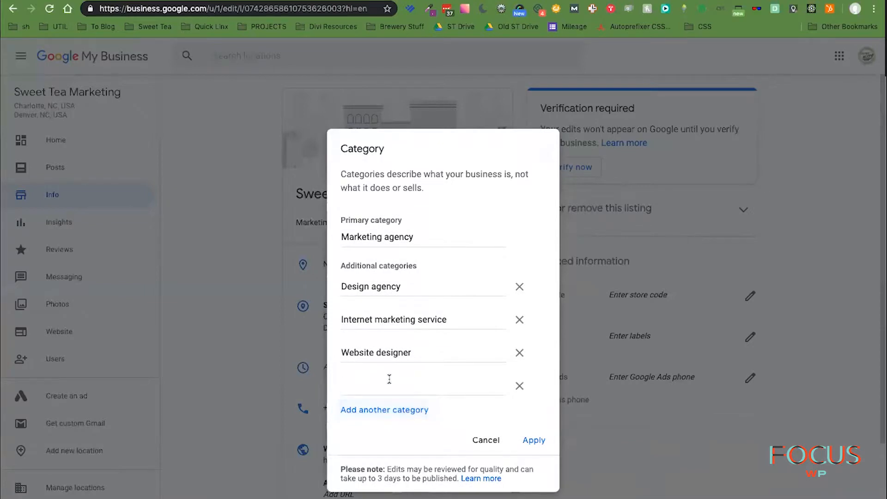
# - Add Media company as an additional category
pyautogui.write('social')
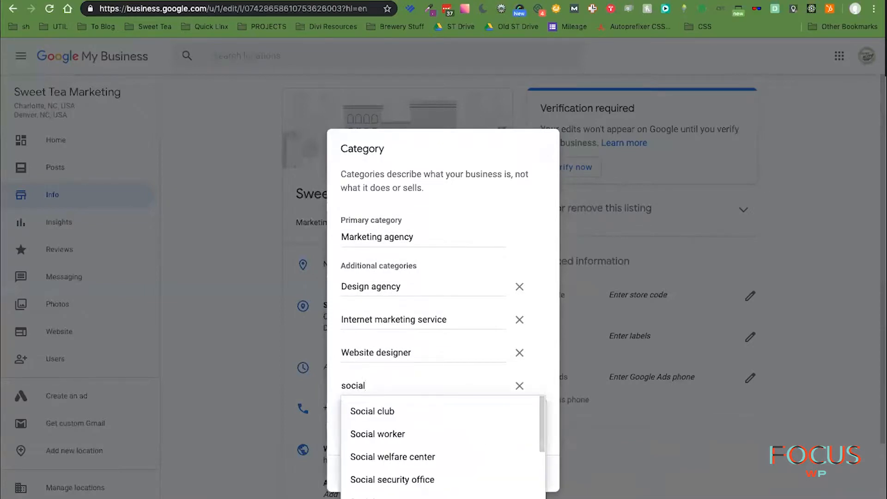
pyautogui.write(' med')
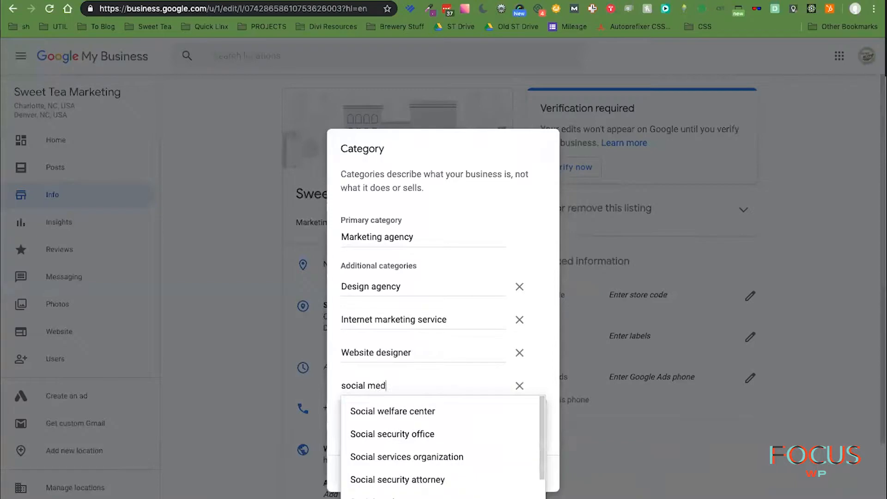
pyautogui.write('ia')
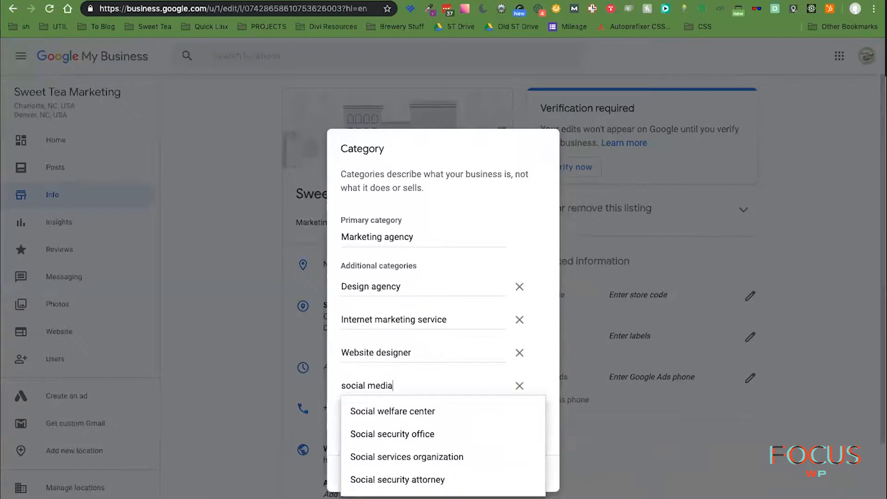
pyautogui.press('BackSpace')
pyautogui.press('BackSpace')
pyautogui.press('BackSpace')
pyautogui.press('BackSpace')
pyautogui.press('BackSpace')
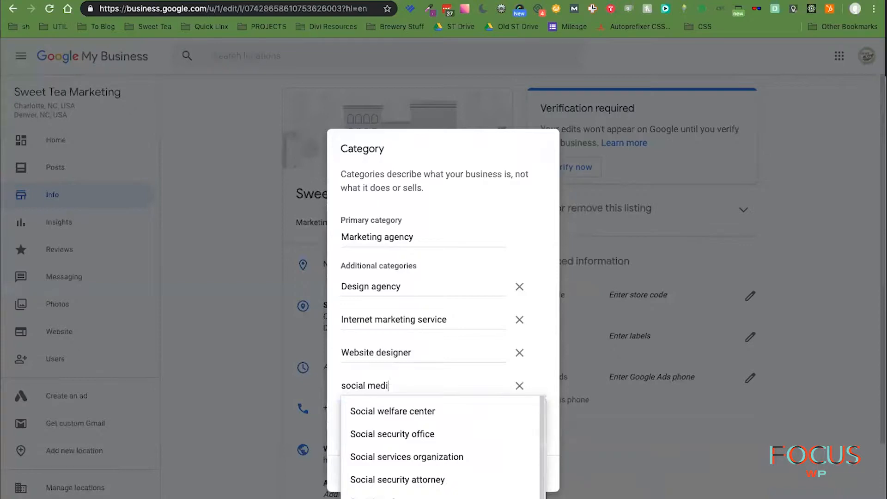
pyautogui.press('BackSpace')
pyautogui.press('BackSpace')
pyautogui.press('BackSpace')
pyautogui.press('BackSpace')
pyautogui.press('BackSpace')
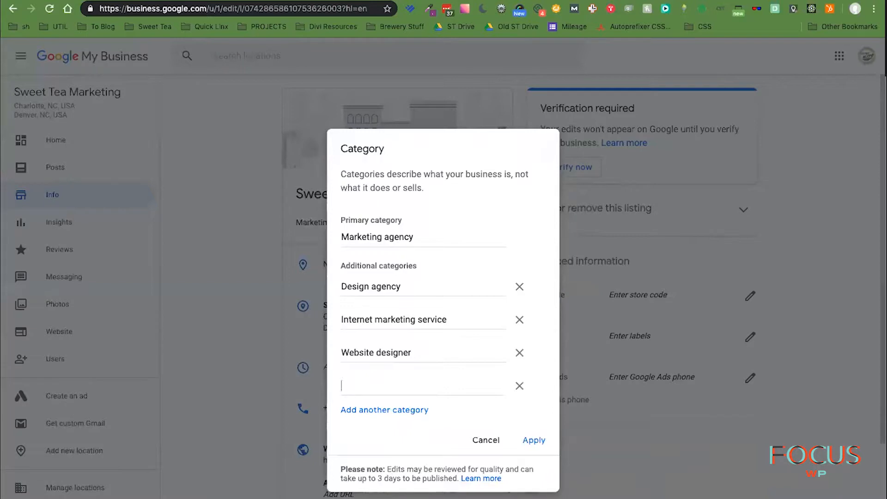
pyautogui.write('media')
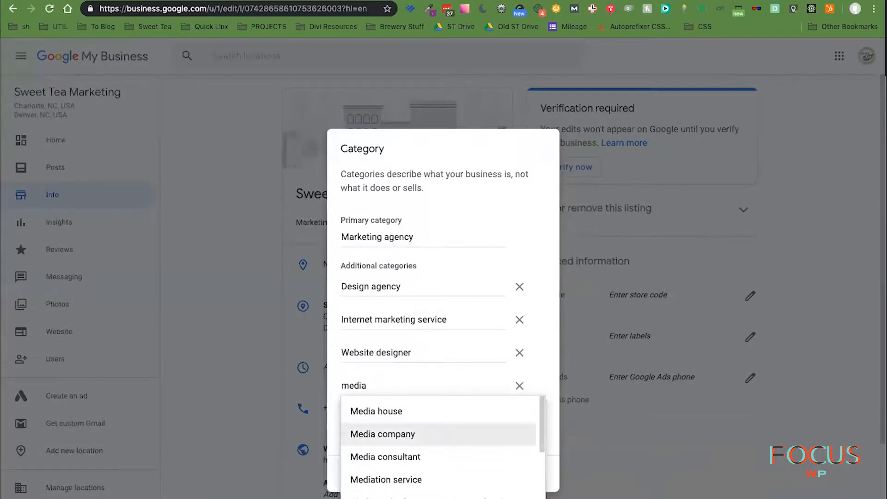
pyautogui.press('Return')
# - Add Marketing consultant, remove the empty category row and apply the changes
pyautogui.click(384, 411)
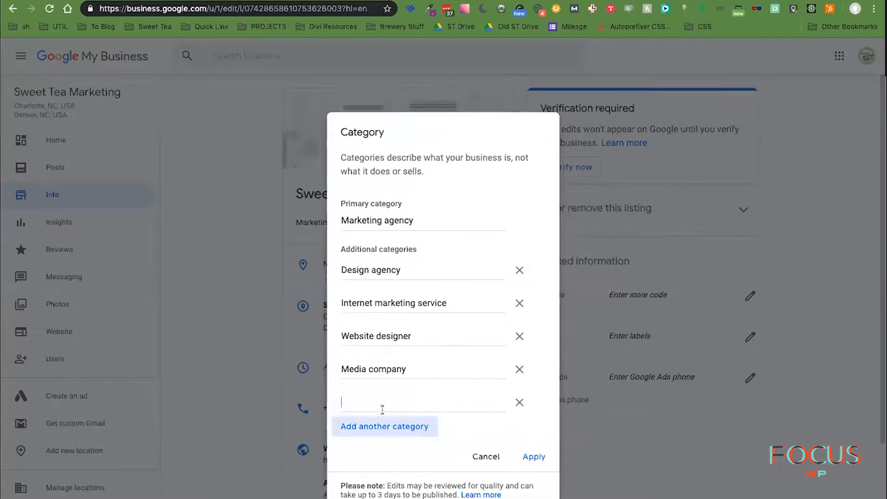
pyautogui.write('marketing')
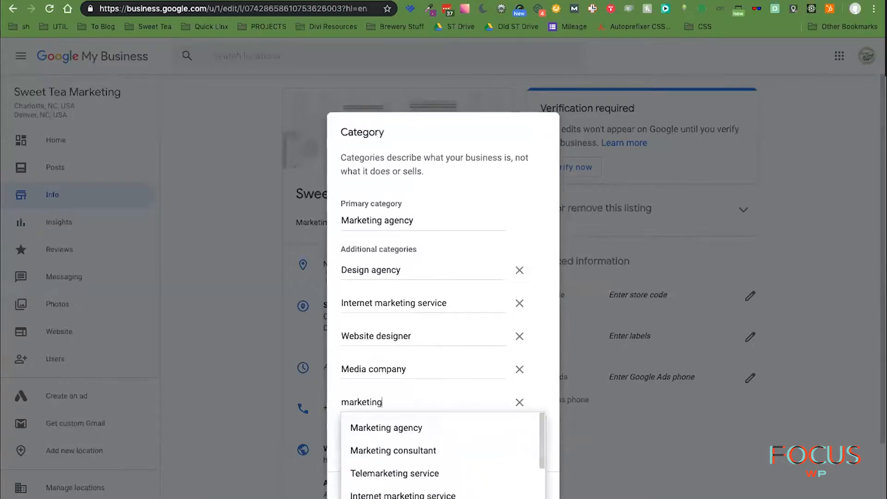
pyautogui.click(410, 448)
pyautogui.click(415, 428)
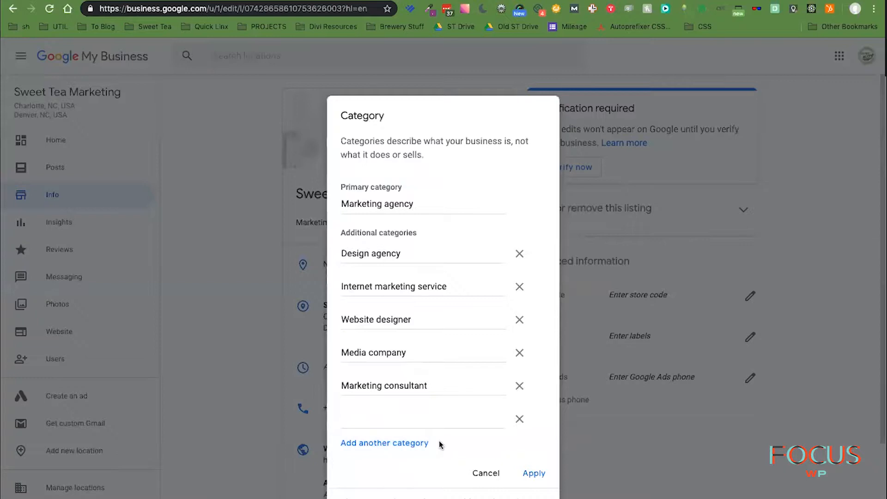
pyautogui.click(519, 419)
pyautogui.click(534, 457)
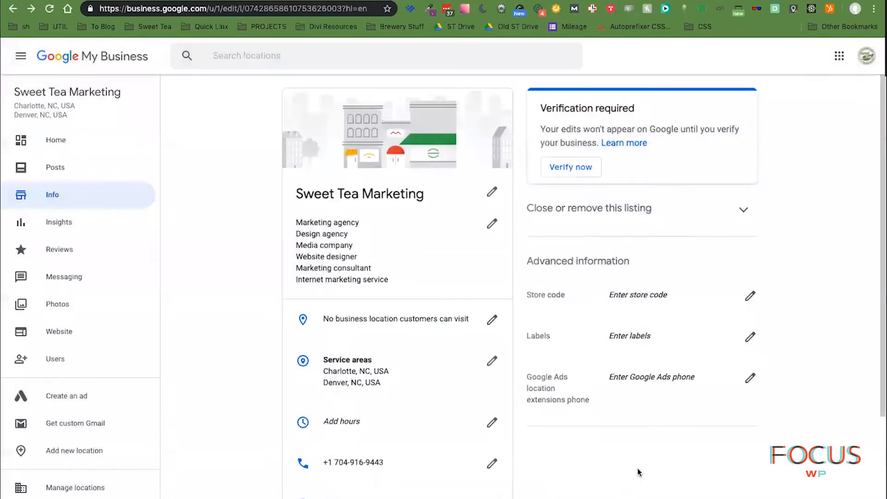
# - Scroll the Info page and open the Service areas editor
pyautogui.scroll(-2, 638, 471)
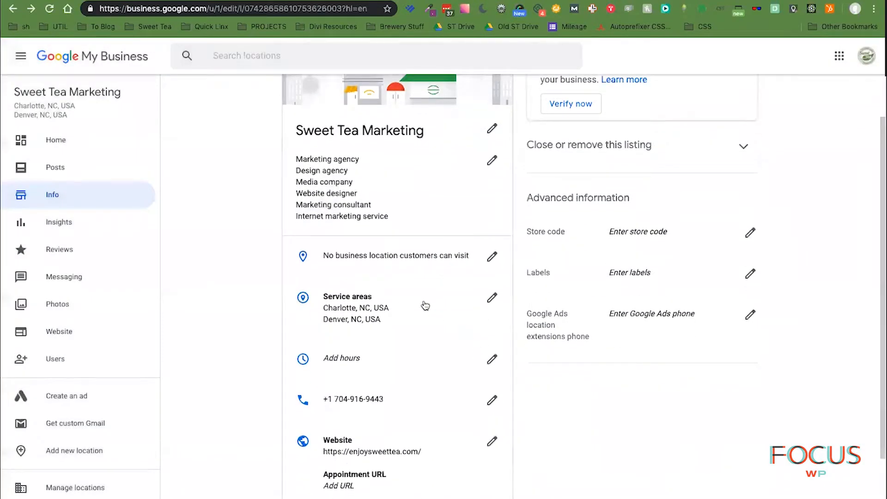
pyautogui.click(370, 312)
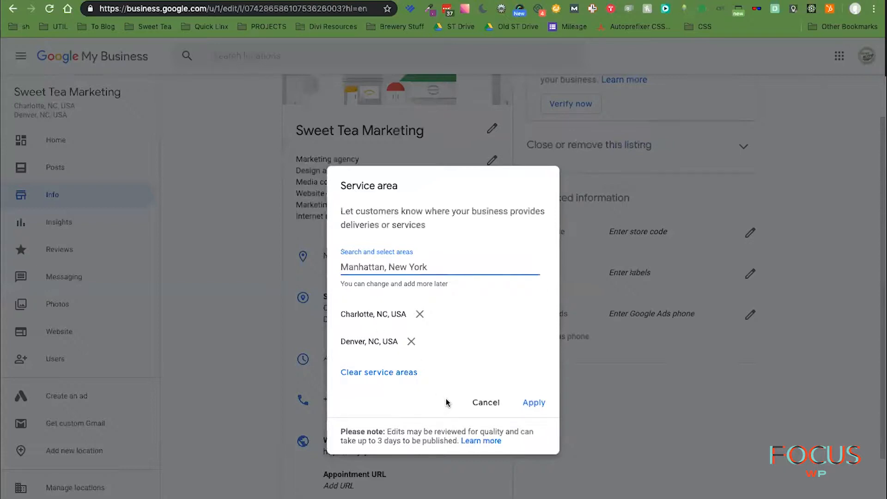
# - Add Fort Mill SC, Rock Hill SC, Winston-Salem NC and Raleigh NC as service areas
pyautogui.write('Fort Mill,')
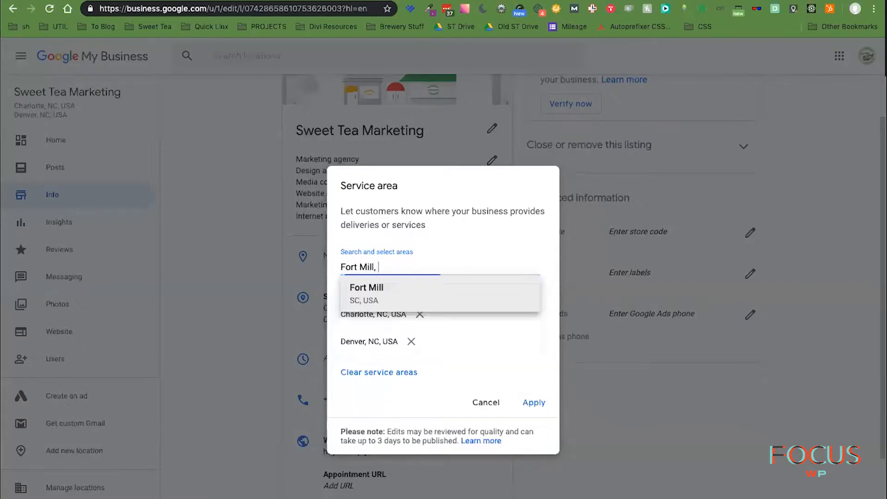
pyautogui.press('Return')
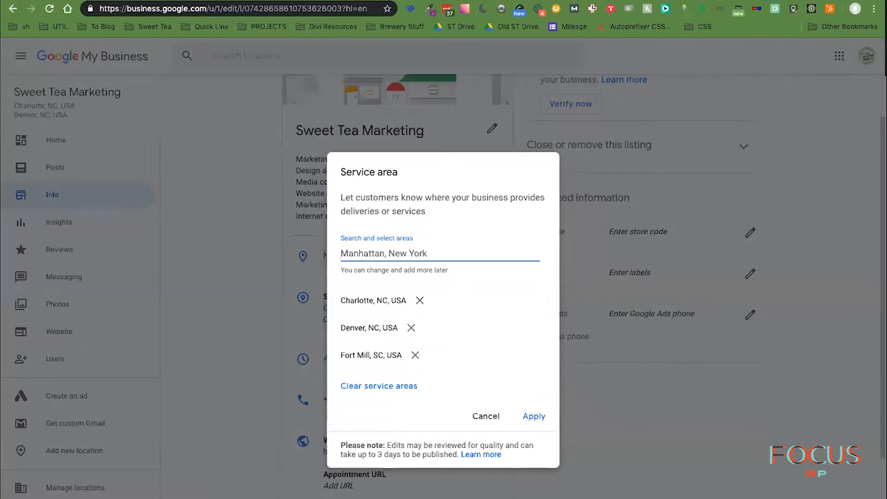
pyautogui.write('Rock Hill')
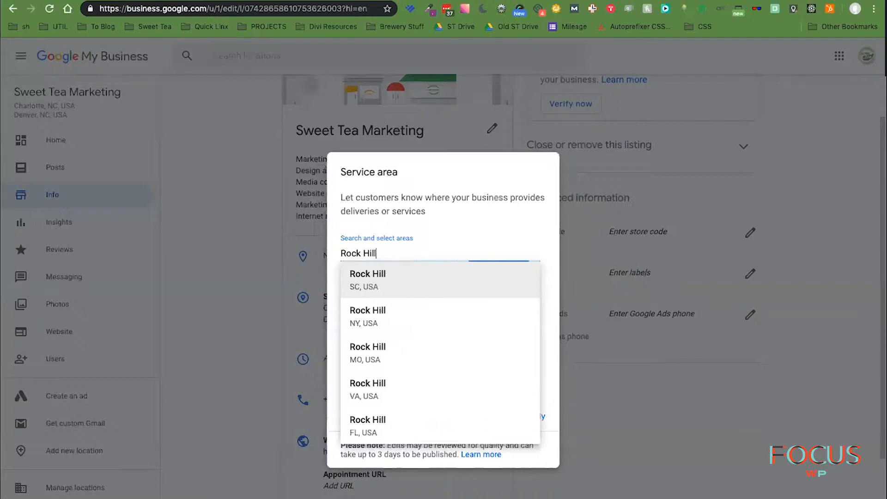
pyautogui.write(', SC')
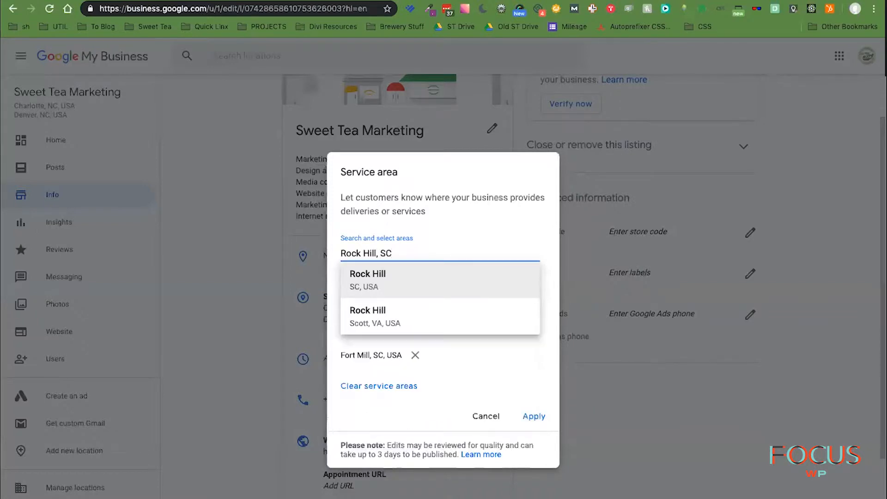
pyautogui.press('Return')
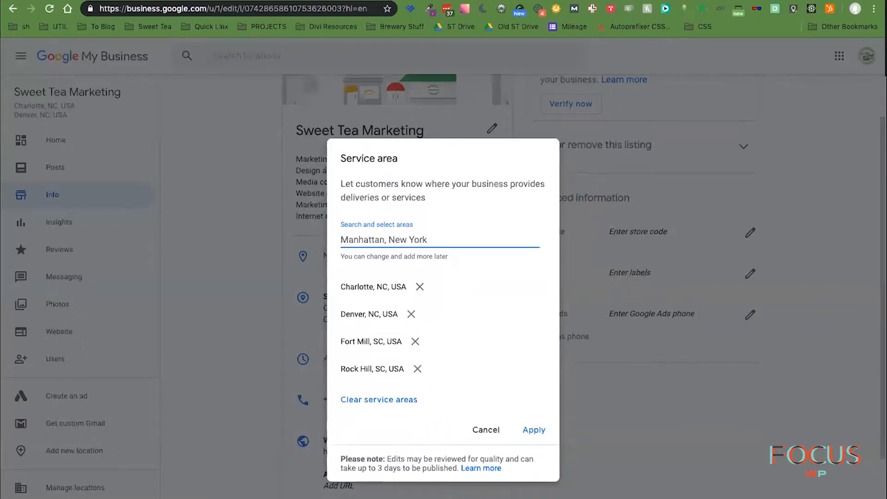
pyautogui.write('Win')
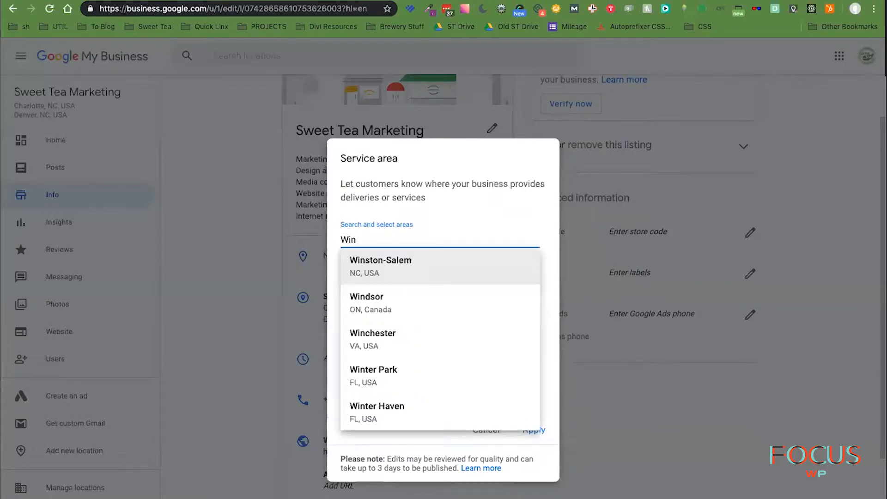
pyautogui.press('Return')
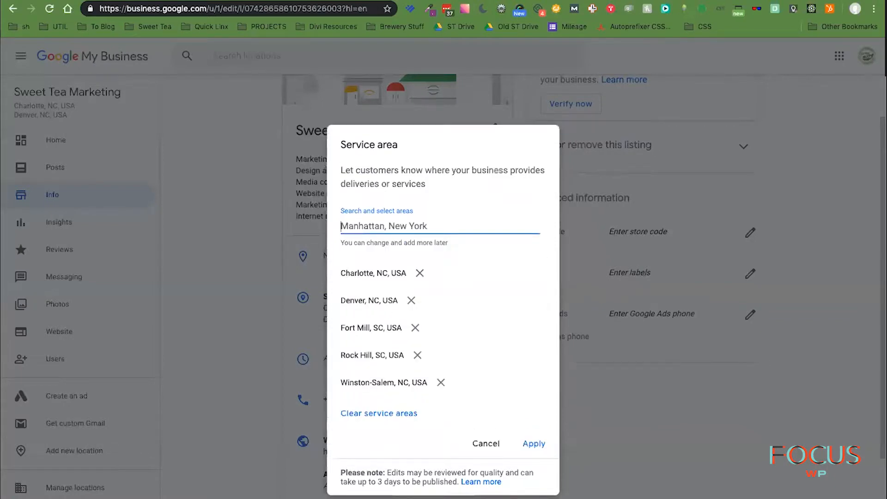
pyautogui.write('Ralei')
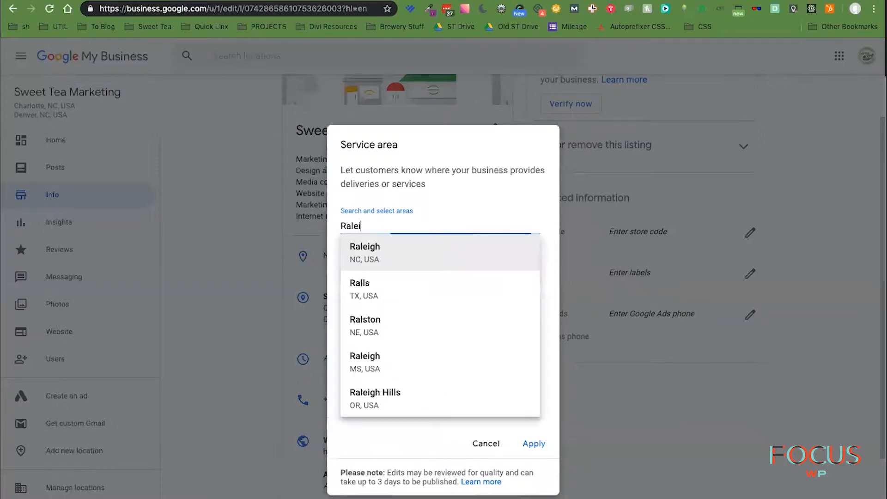
pyautogui.press('Return')
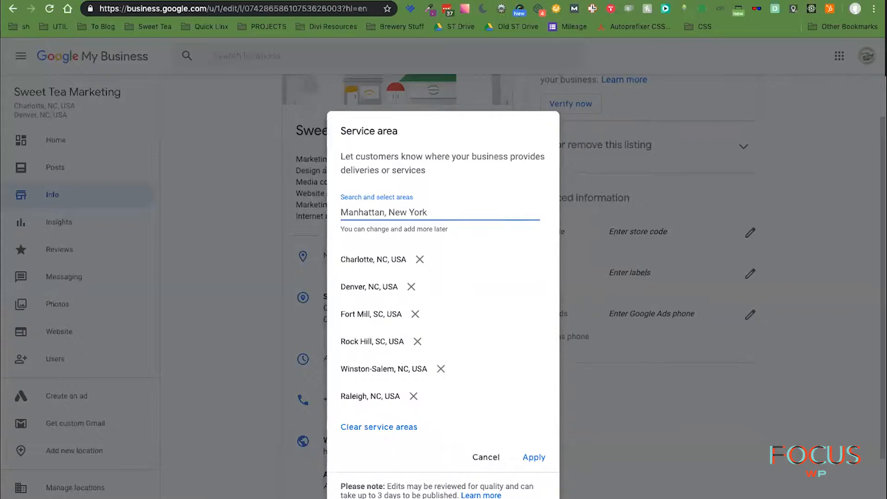
pyautogui.write('Hunte')
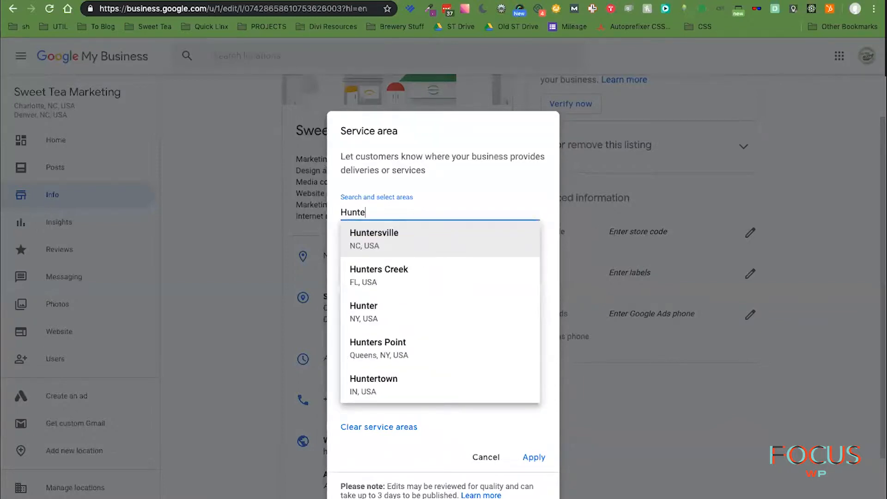
# - Add Huntersville, Cornelius, Concord, Davidson and Pineville as service areas and apply the list
pyautogui.press('Return')
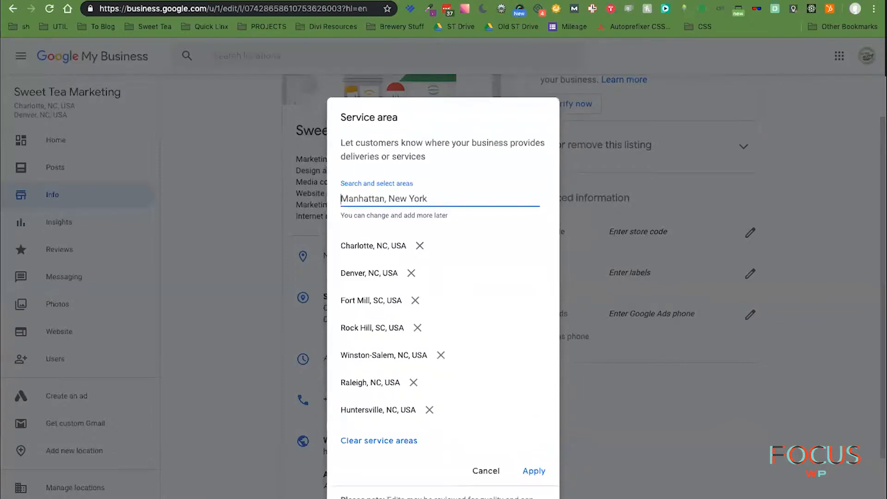
pyautogui.write('Corneli')
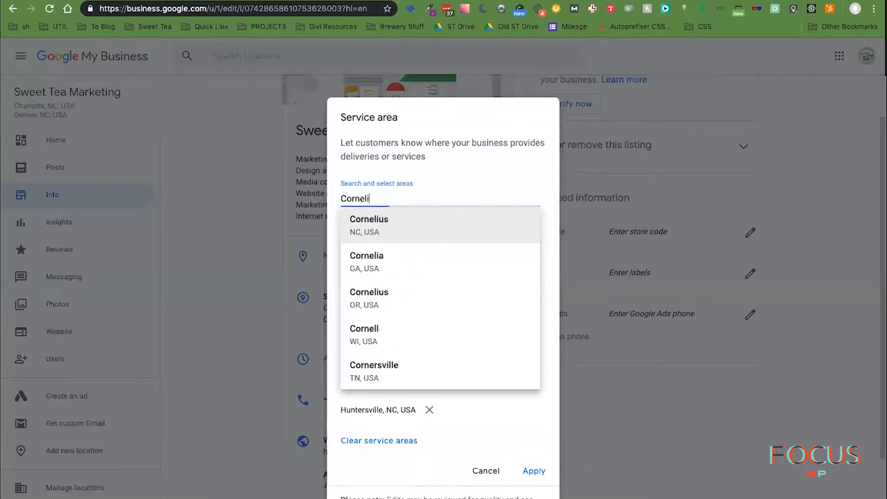
pyautogui.press('Return')
pyautogui.write('Concord')
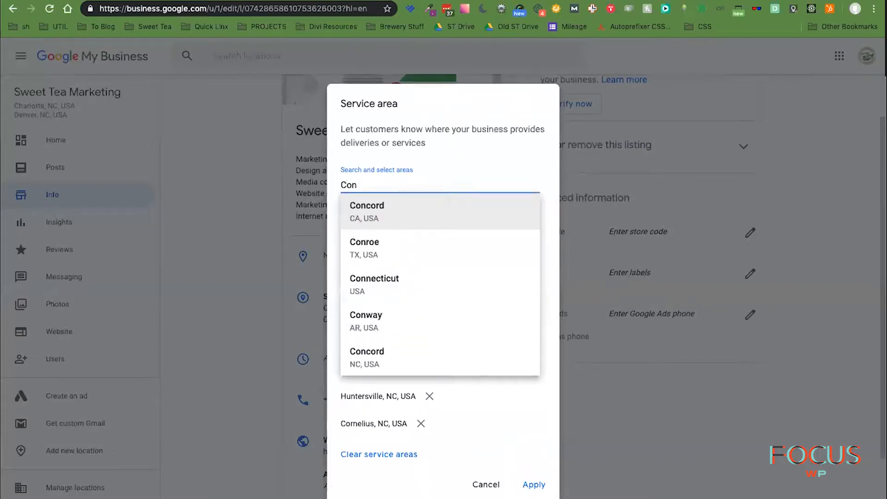
pyautogui.press('Return')
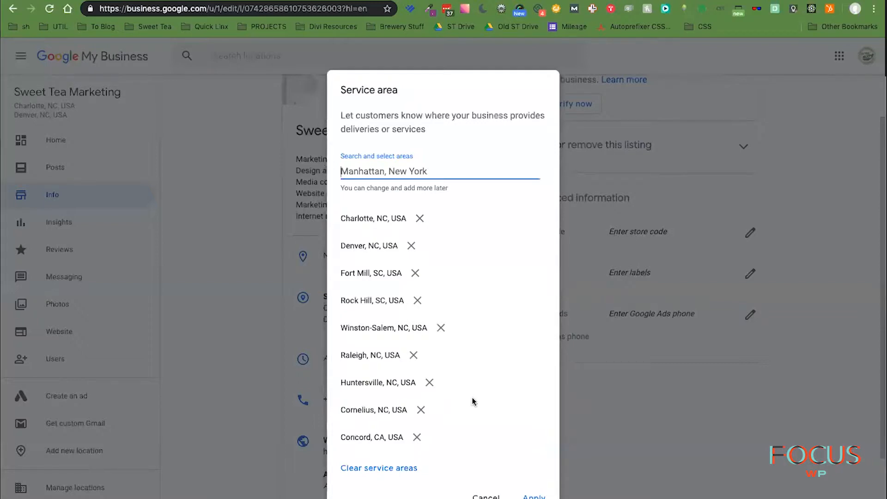
pyautogui.write('Davidson')
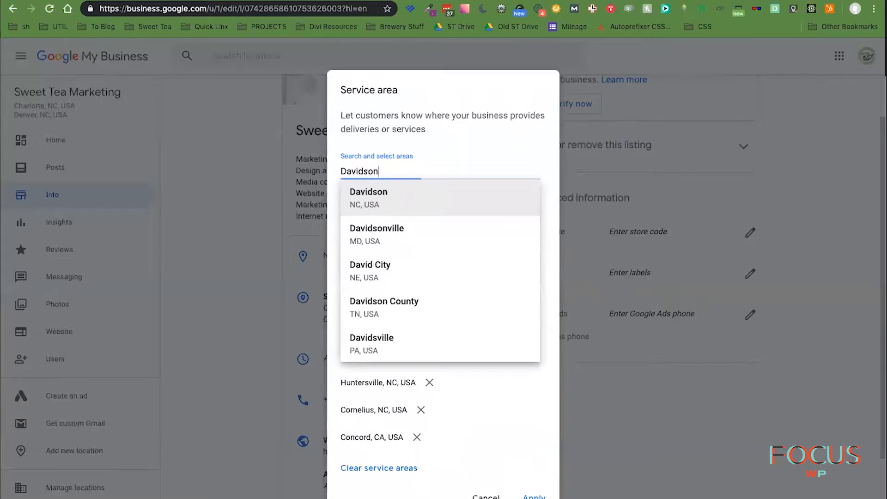
pyautogui.press('Return')
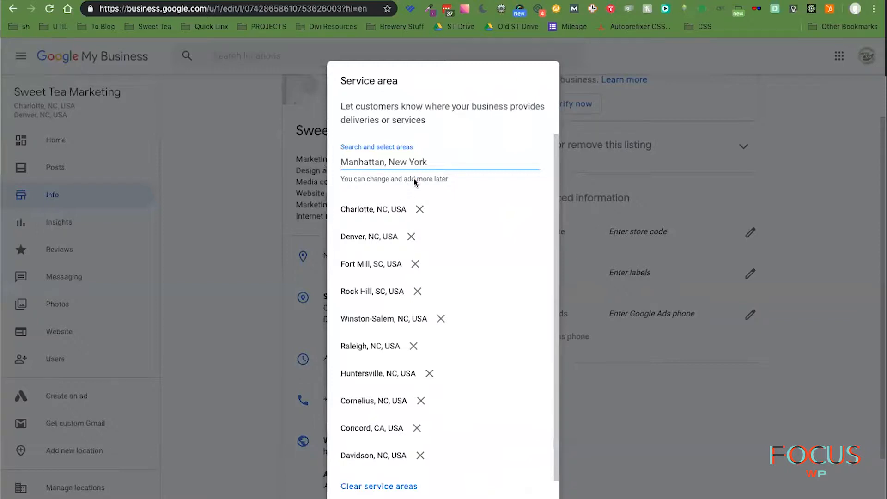
pyautogui.write('Pinevi')
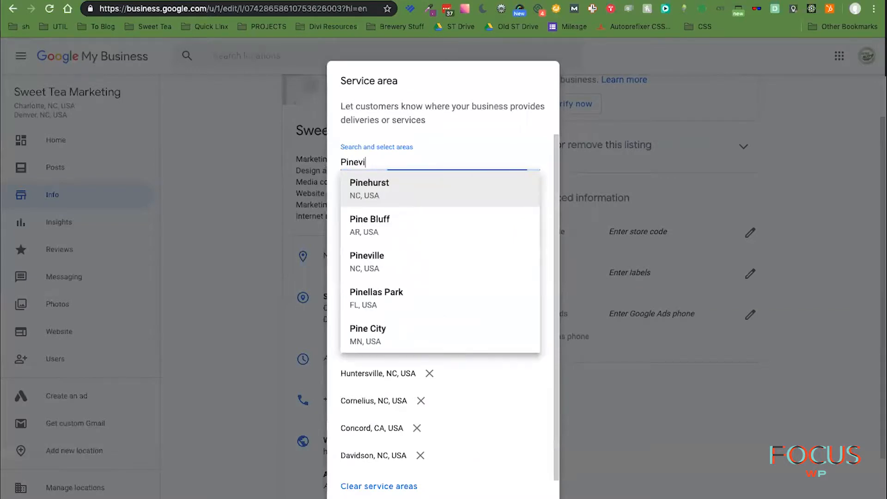
pyautogui.press('Return')
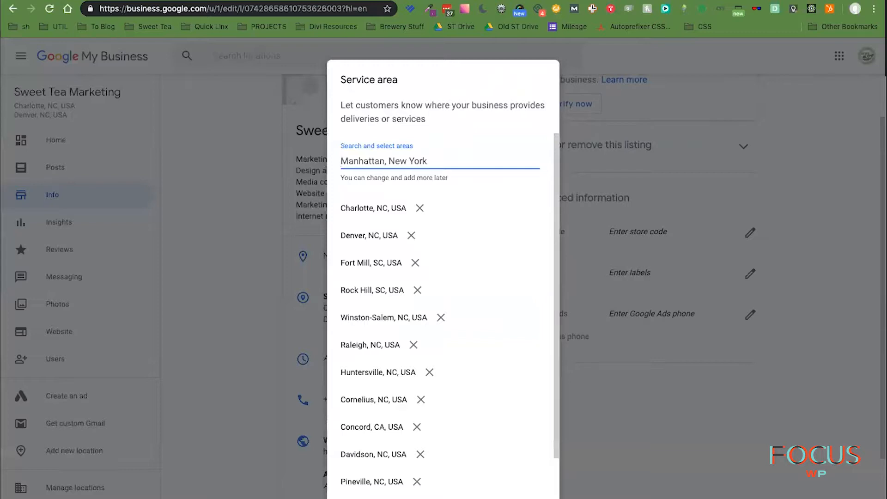
pyautogui.write('Matthe')
pyautogui.click(536, 498)
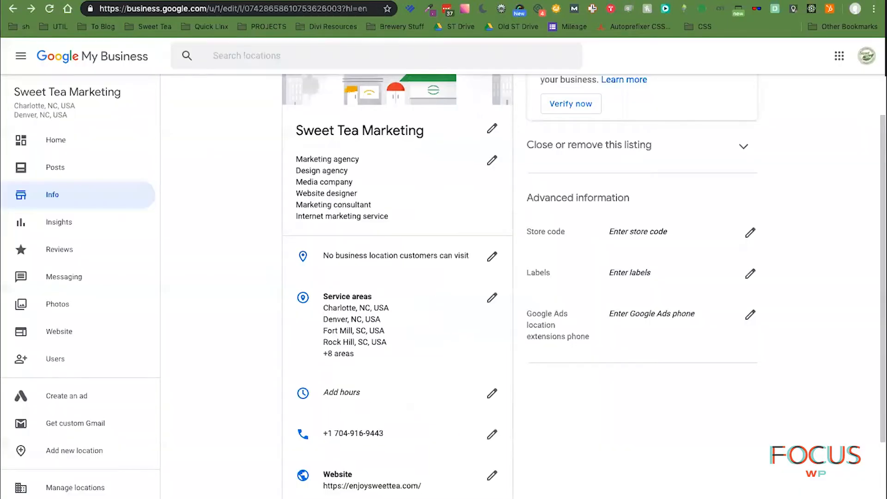
# - Scroll down the Info page and open the Hours dialog via 'Add hours'
pyautogui.scroll(-3, 583, 286)
pyautogui.scroll(-1, 523, 286)
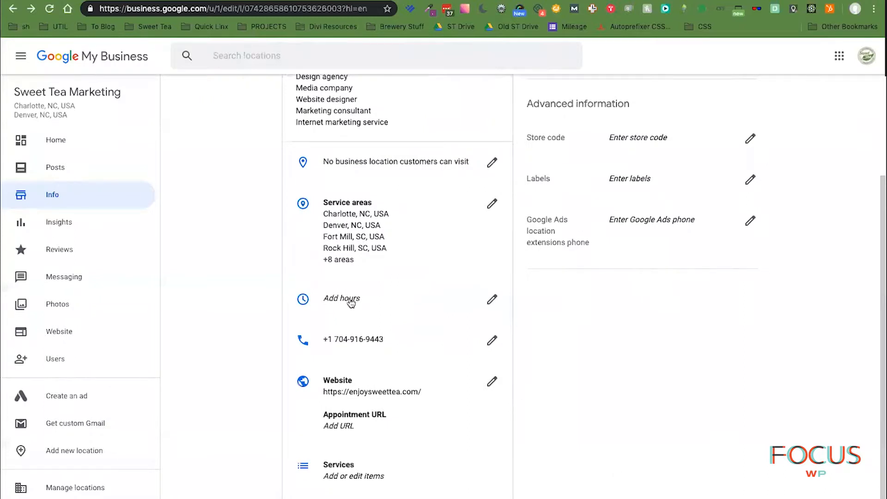
pyautogui.click(350, 298)
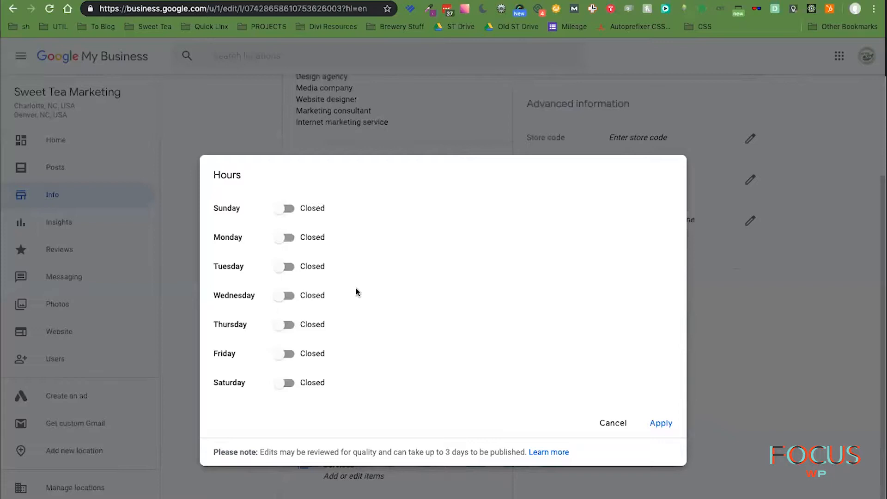
# - Switch Monday through Friday from Closed to Open
pyautogui.click(282, 239)
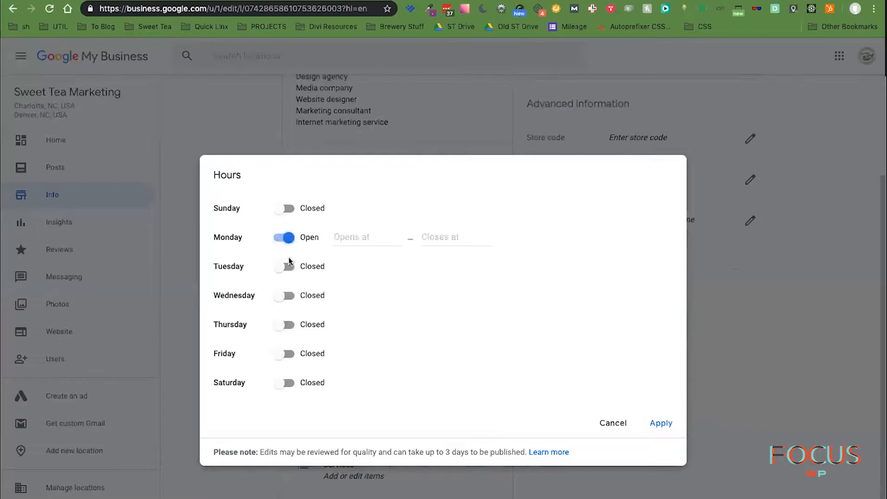
pyautogui.click(284, 266)
pyautogui.click(286, 296)
pyautogui.click(286, 325)
pyautogui.click(286, 354)
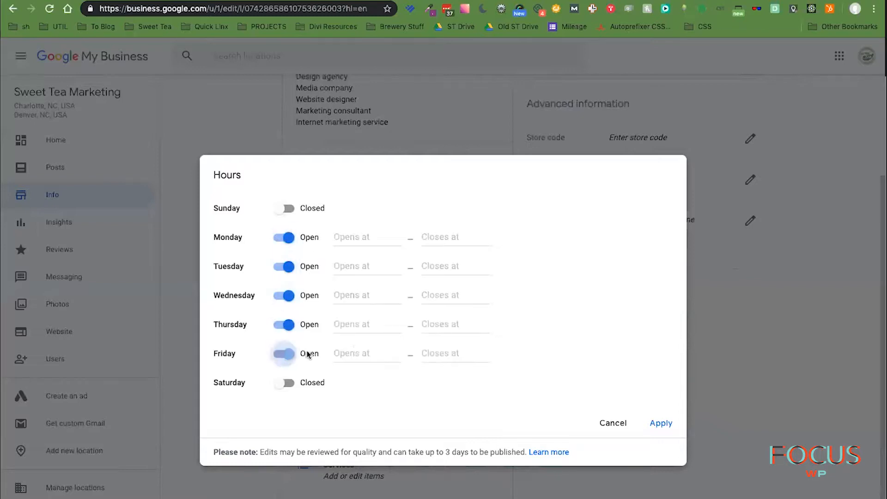
# - Set Monday's hours to 9:00 am–7:00 pm
pyautogui.click(366, 237)
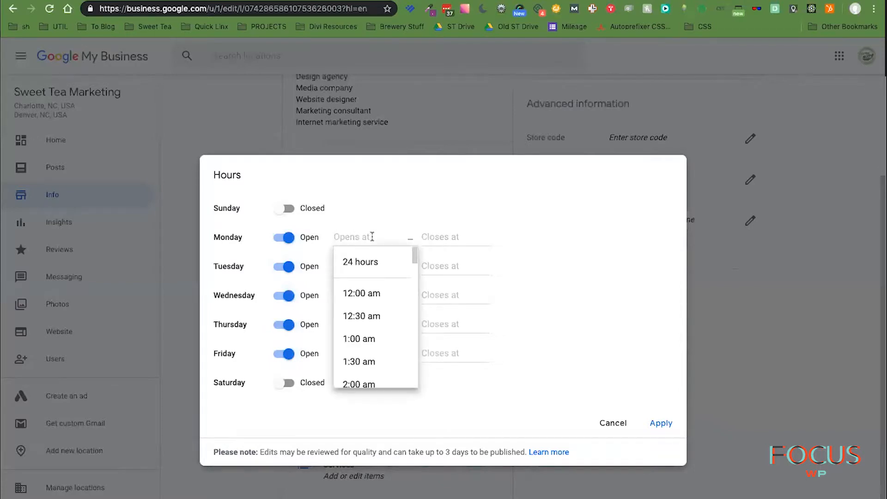
pyautogui.write('9')
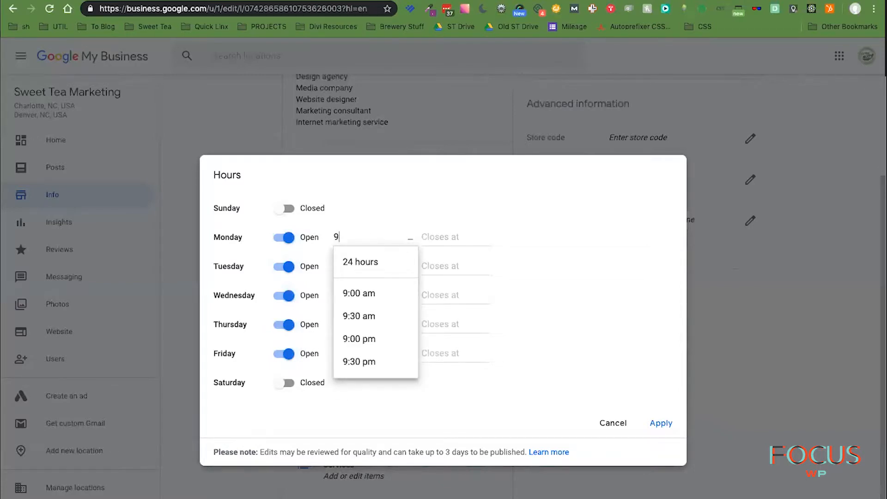
pyautogui.press('Down')
pyautogui.press('Down')
pyautogui.press('Return')
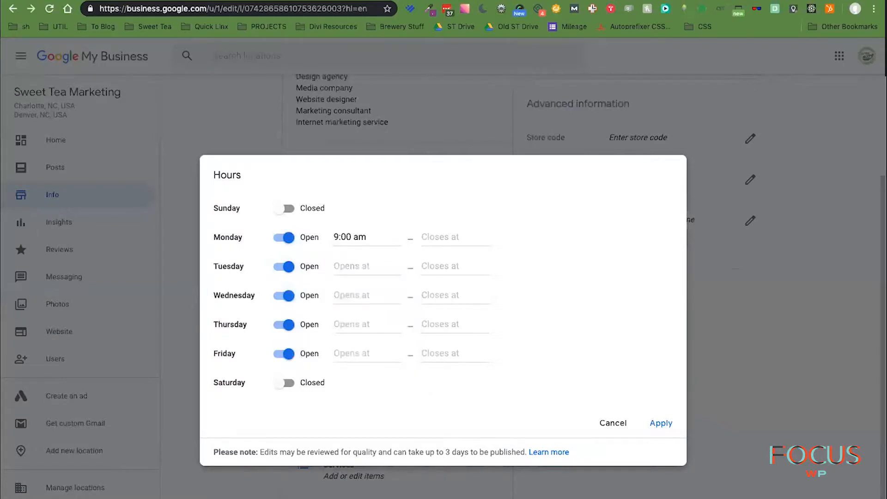
pyautogui.press('Tab')
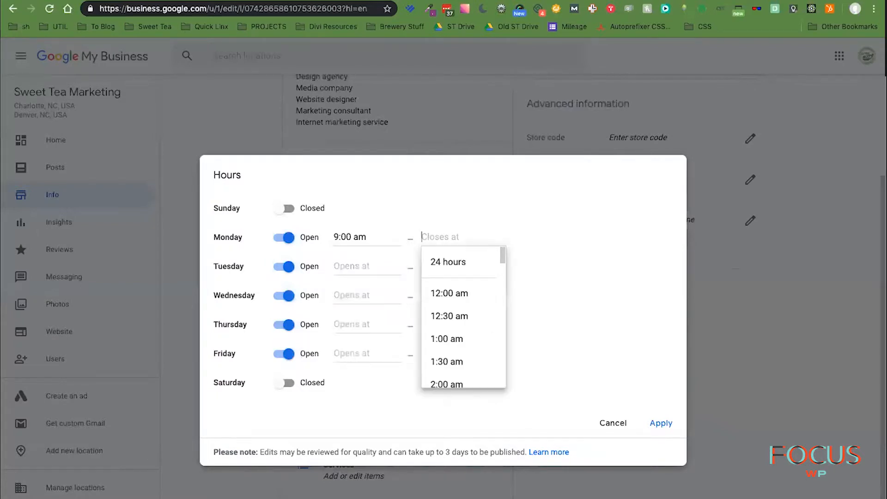
pyautogui.write('7')
pyautogui.press('Down')
pyautogui.press('Down')
pyautogui.press('Down')
pyautogui.press('Down')
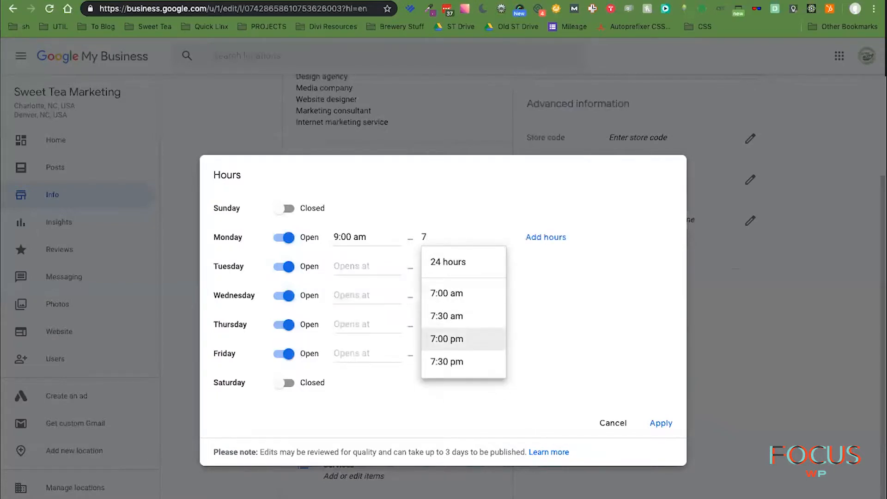
pyautogui.press('Return')
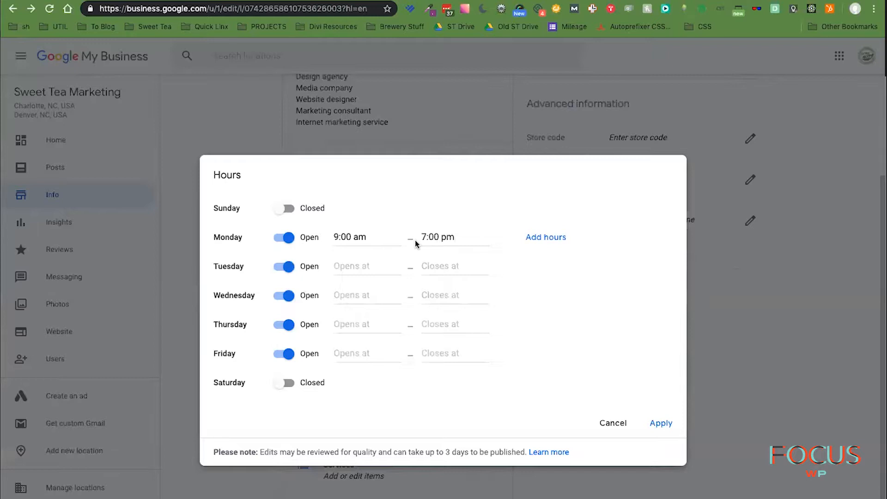
pyautogui.click(529, 238)
pyautogui.click(503, 250)
# - Set Tuesday through Friday opening times to 9:00 am
pyautogui.click(348, 265)
pyautogui.scroll(-9, 369, 361)
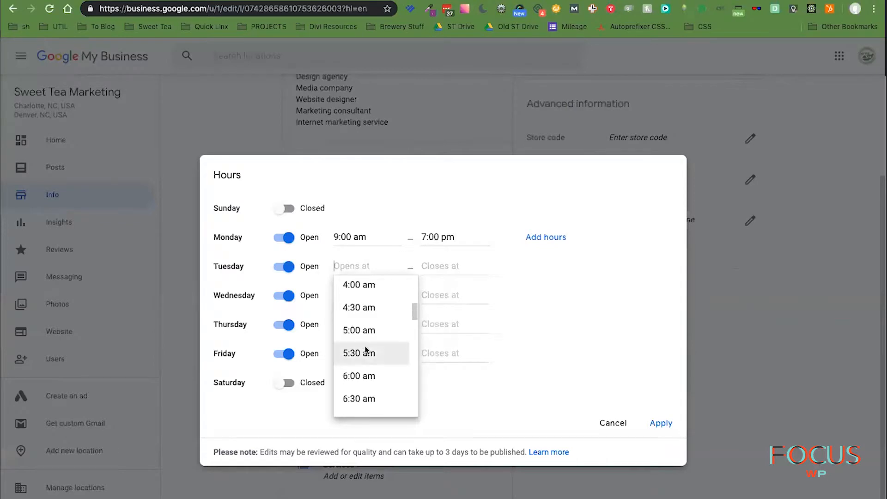
pyautogui.click(368, 306)
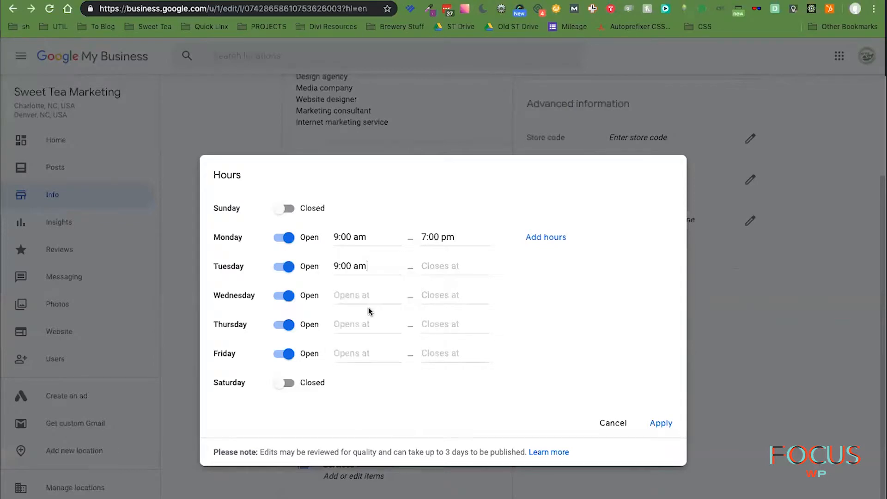
pyautogui.click(369, 295)
pyautogui.scroll(-10, 388, 388)
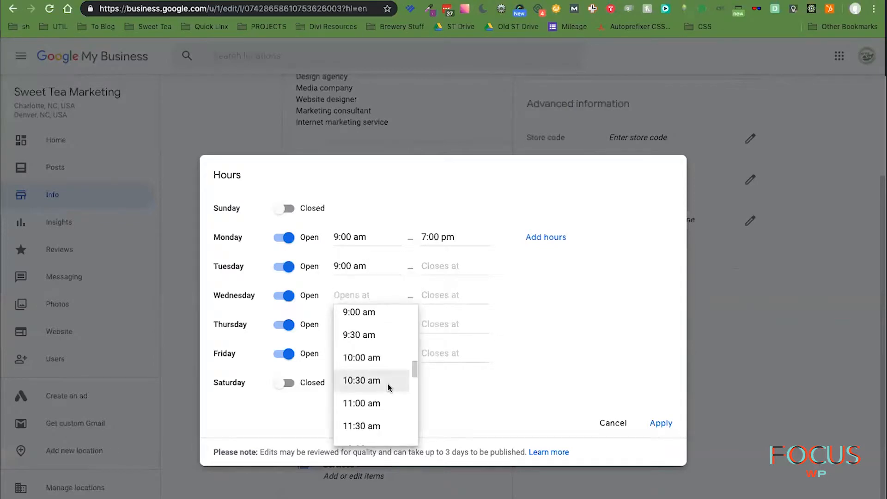
pyautogui.click(386, 312)
pyautogui.click(383, 326)
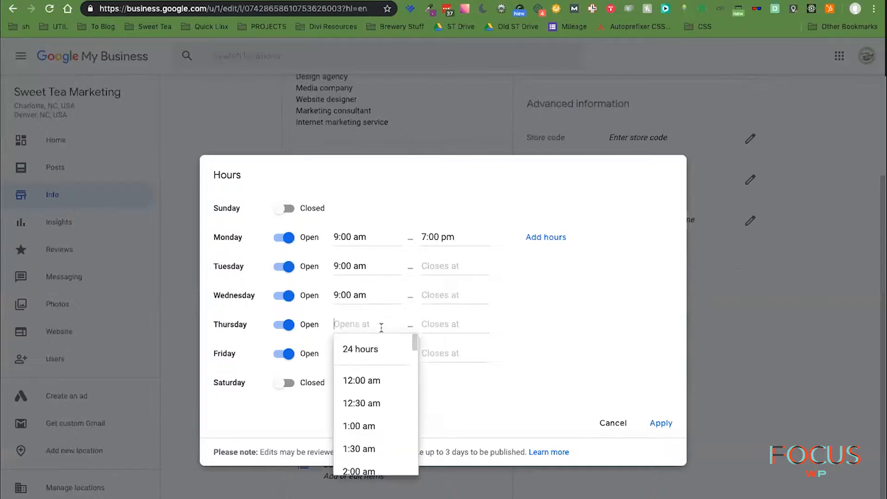
pyautogui.scroll(-12, 397, 406)
pyautogui.scroll(3, 406, 388)
pyautogui.click(390, 392)
pyautogui.click(383, 354)
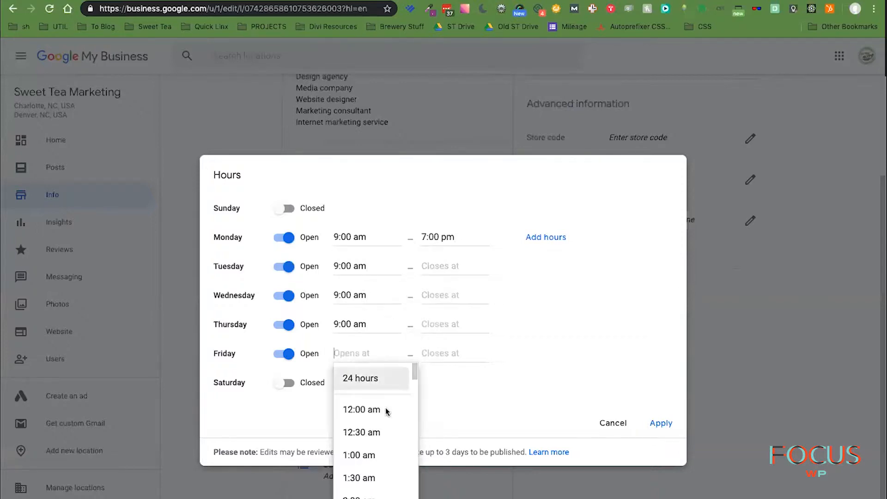
pyautogui.scroll(-6, 388, 410)
pyautogui.scroll(-3, 390, 413)
pyautogui.click(367, 492)
# - Set Tuesday through Friday closing times to 7:00 pm and apply the hours
pyautogui.click(455, 267)
pyautogui.scroll(-16, 460, 393)
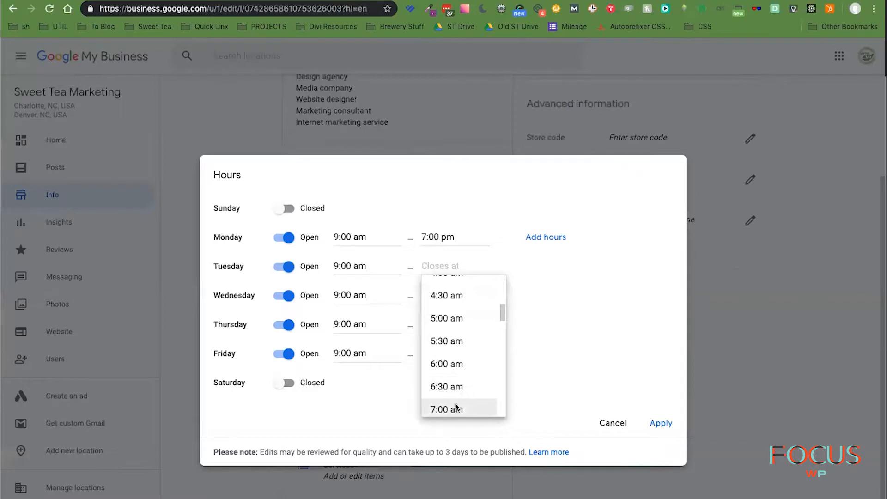
pyautogui.click(447, 367)
pyautogui.click(442, 295)
pyautogui.scroll(-15, 469, 393)
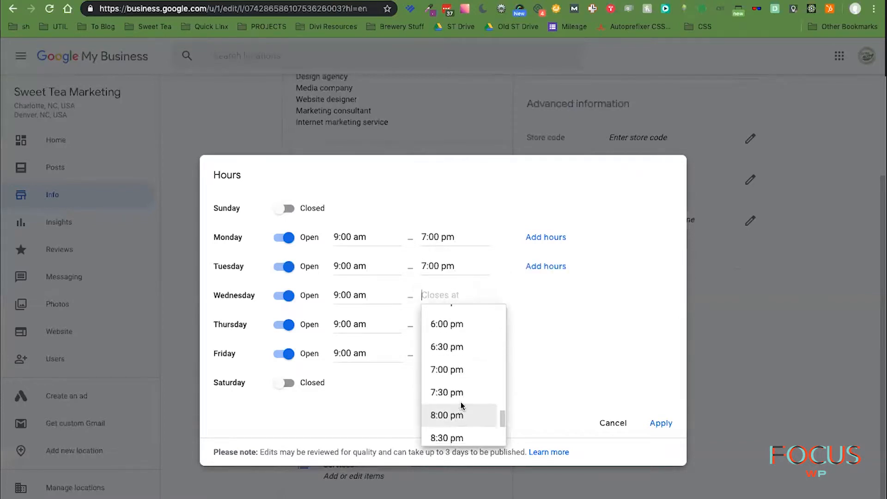
pyautogui.click(450, 371)
pyautogui.click(441, 324)
pyautogui.scroll(-18, 460, 407)
pyautogui.click(448, 467)
pyautogui.click(441, 354)
pyautogui.scroll(-20, 467, 416)
pyautogui.scroll(5, 475, 414)
pyautogui.click(475, 414)
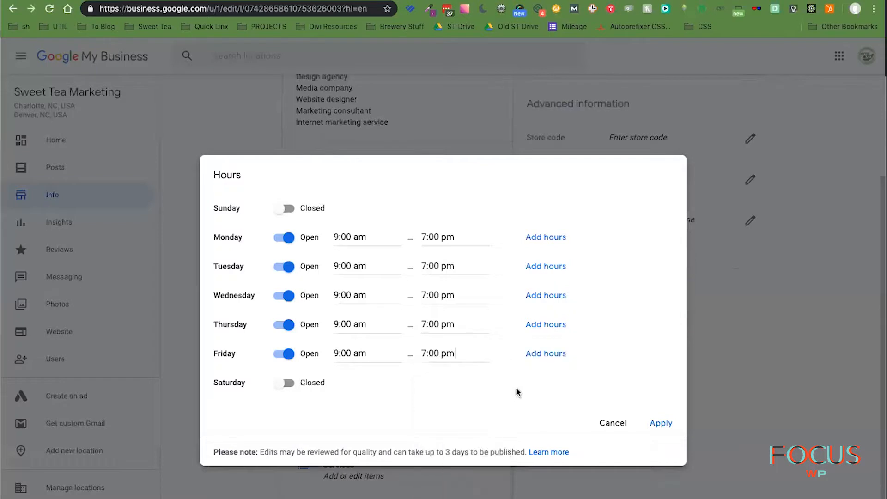
pyautogui.click(661, 423)
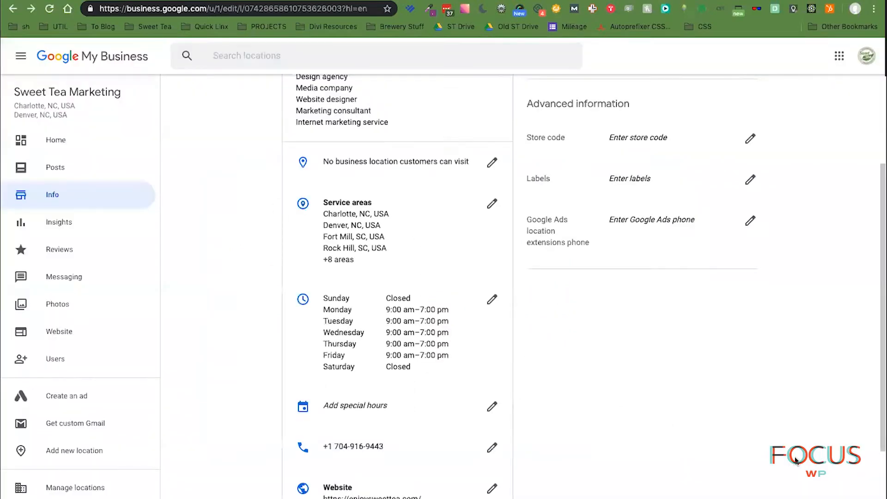
# - Add a special-hours closure for December 25, 2019
pyautogui.scroll(-5, 608, 446)
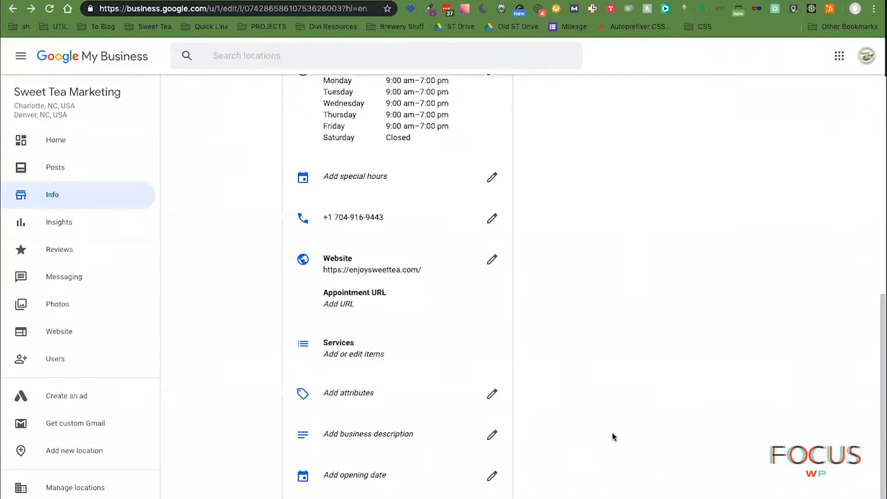
pyautogui.click(336, 175)
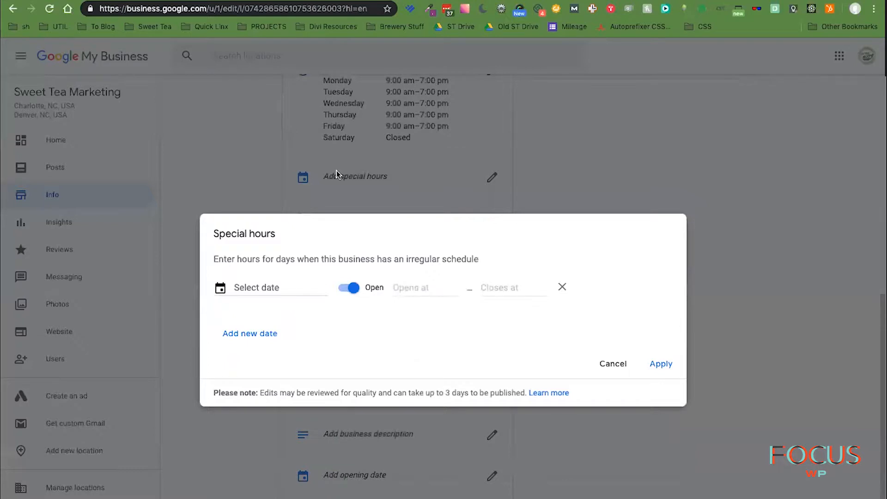
pyautogui.click(237, 284)
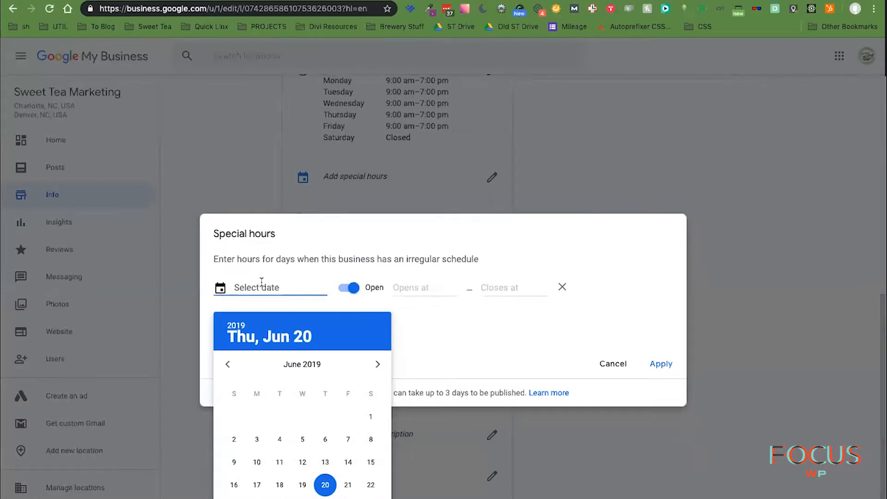
pyautogui.click(377, 364)
pyautogui.click(377, 365)
pyautogui.click(377, 365)
pyautogui.click(378, 365)
pyautogui.click(377, 365)
pyautogui.click(378, 365)
pyautogui.click(376, 364)
pyautogui.click(228, 365)
pyautogui.click(303, 485)
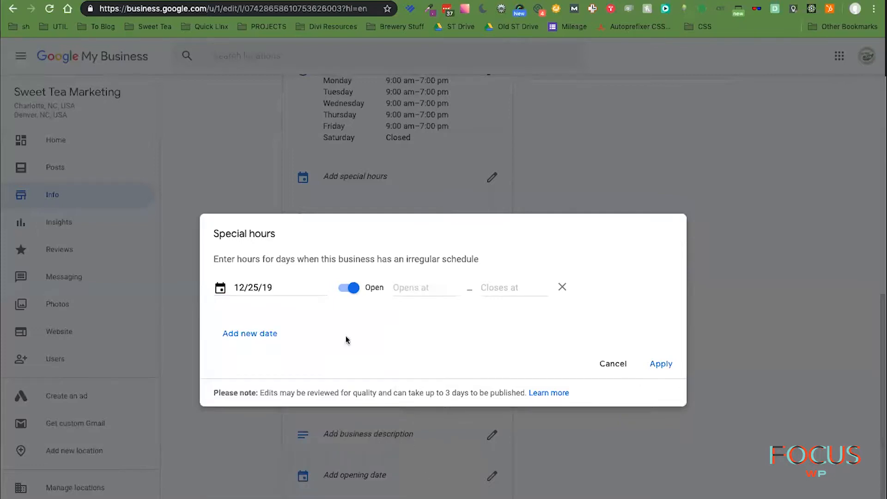
pyautogui.click(353, 287)
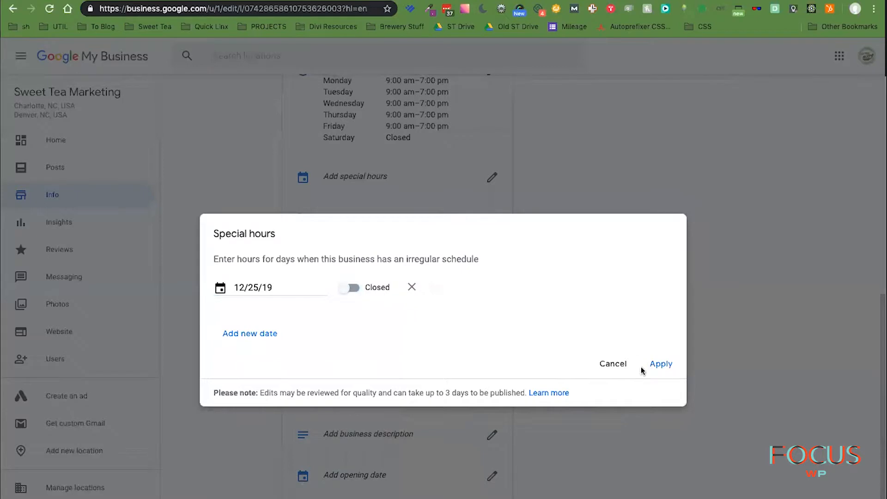
pyautogui.click(661, 364)
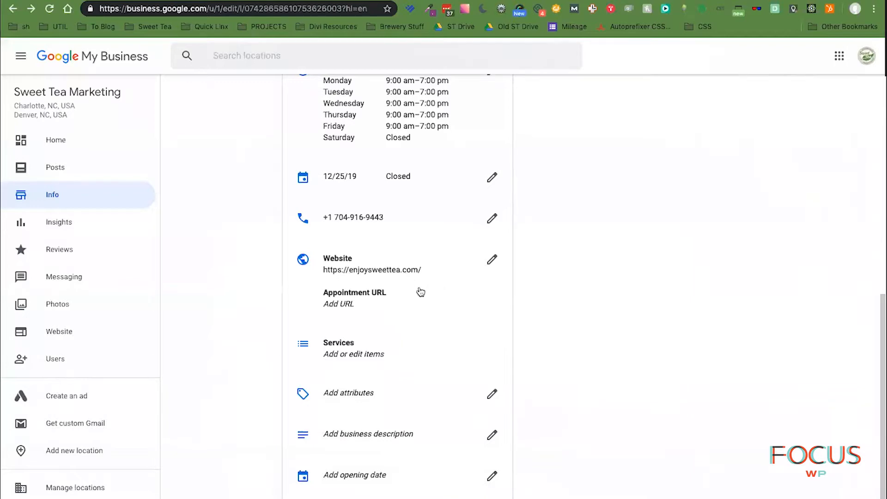
# - Add a second special date, January 1, 2020, marked Closed
pyautogui.click(351, 180)
pyautogui.click(252, 333)
pyautogui.click(374, 386)
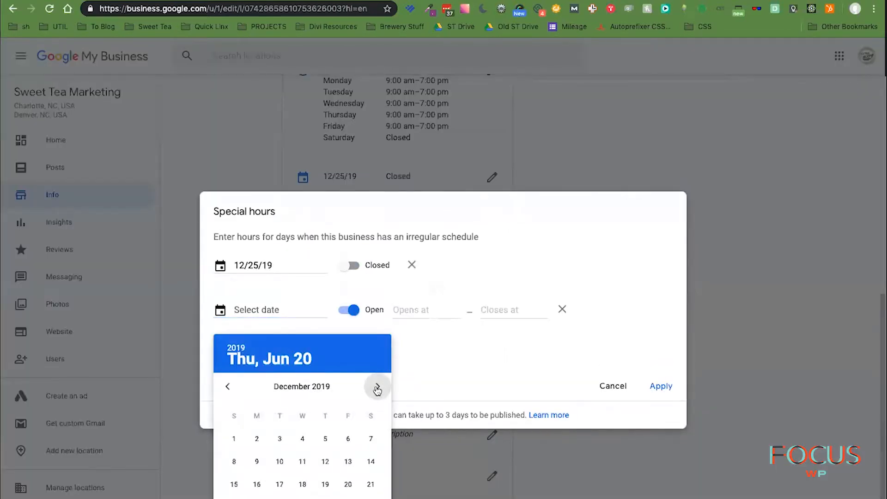
pyautogui.click(374, 386)
pyautogui.click(302, 439)
pyautogui.click(349, 310)
pyautogui.click(661, 386)
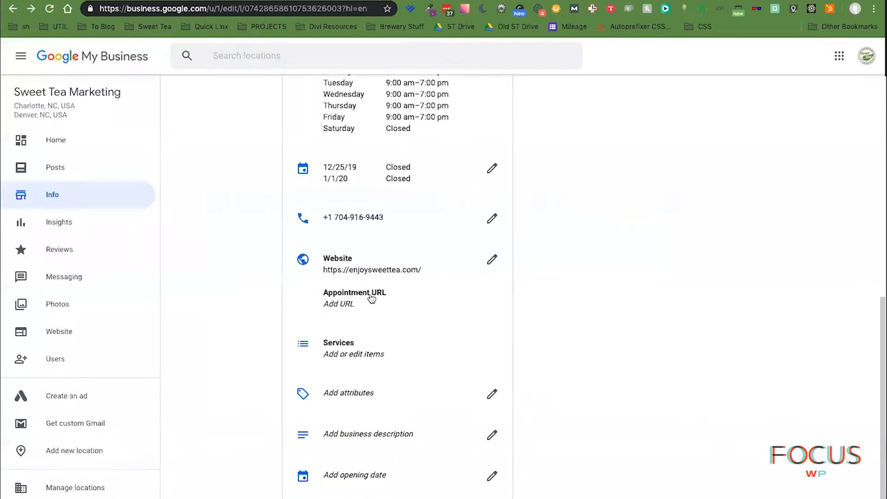
pyautogui.click(371, 298)
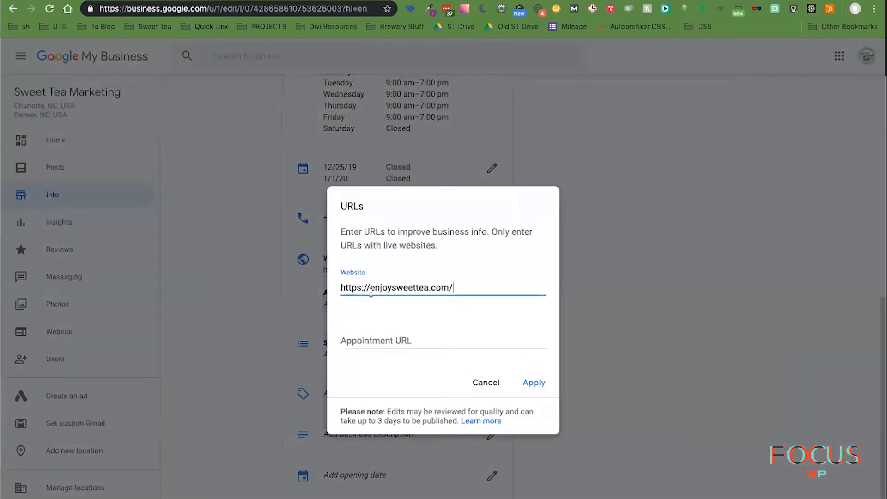
pyautogui.click(388, 335)
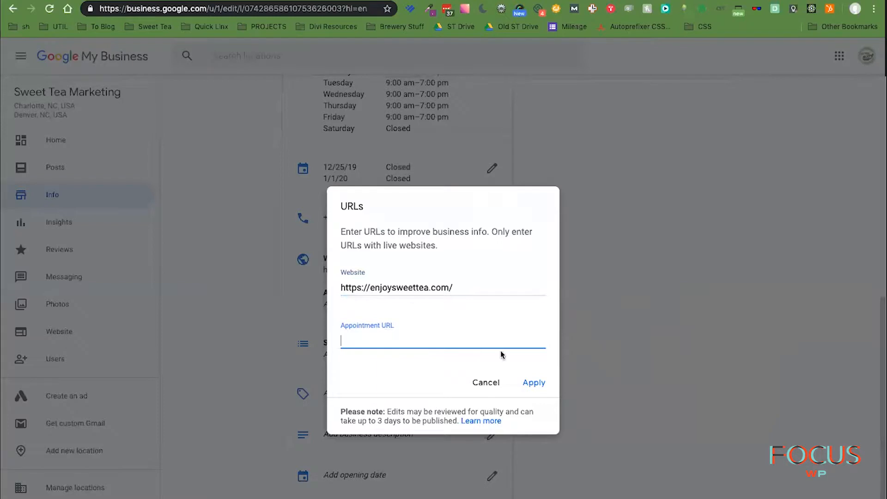
pyautogui.click(486, 383)
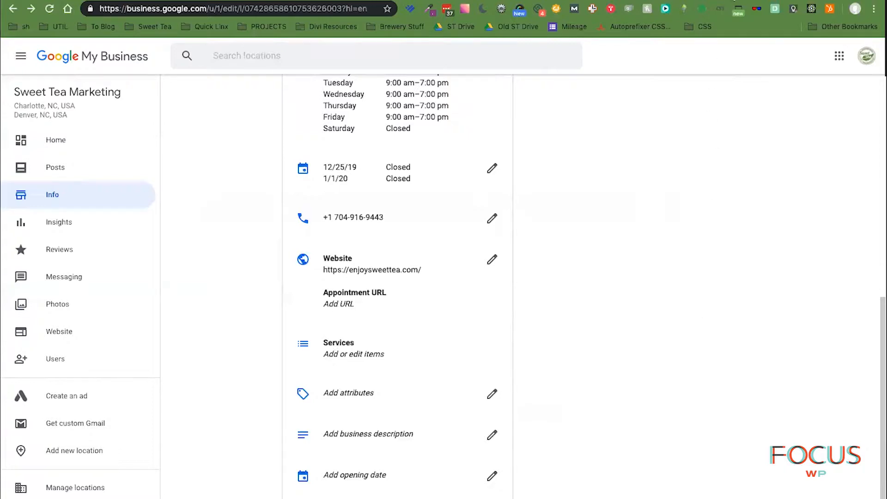
pyautogui.click(736, 0)
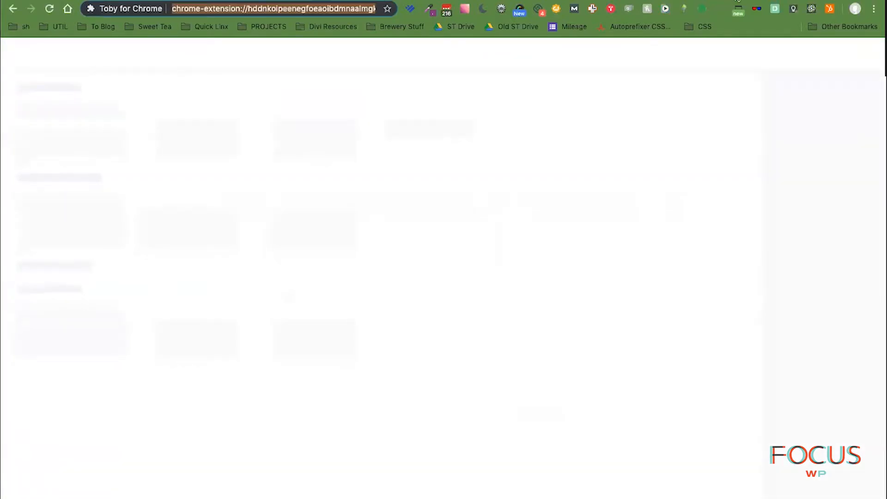
# - Load the enjoysweettea.bookafy.com booking page and preview its scheduling dialog
pyautogui.write('boohbah.com')
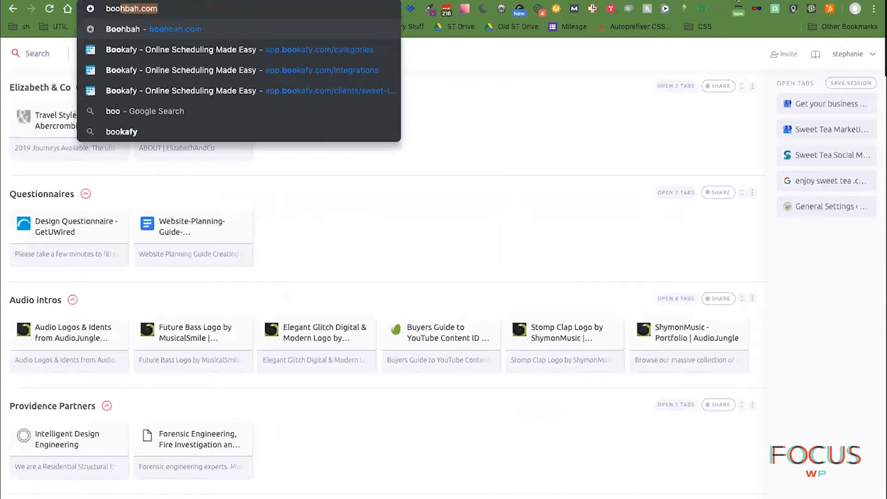
pyautogui.press('Down')
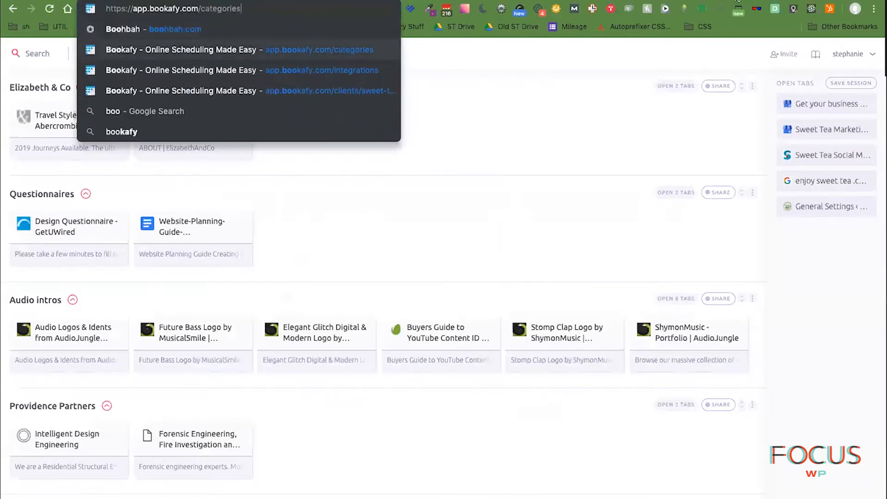
pyautogui.press('Down')
pyautogui.press('Down')
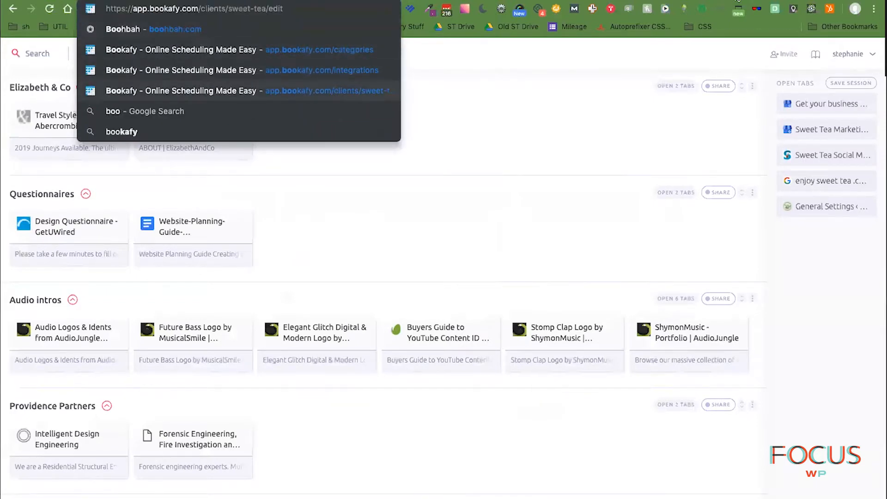
pyautogui.write('enjoysweettea.bookafy.com')
pyautogui.press('Return')
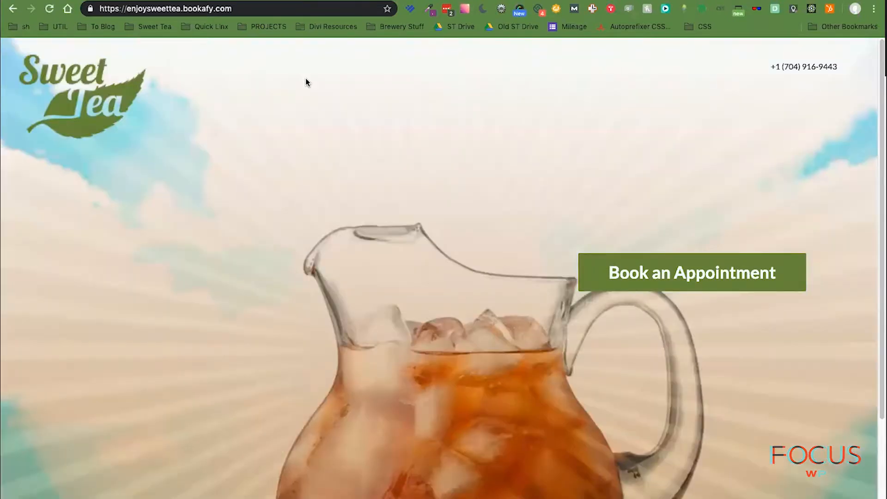
pyautogui.scroll(-5, 432, 345)
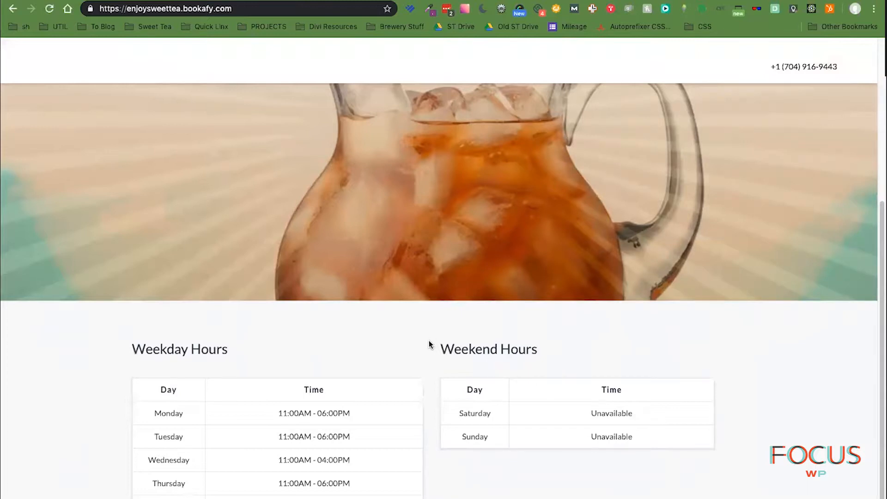
pyautogui.scroll(5, 431, 342)
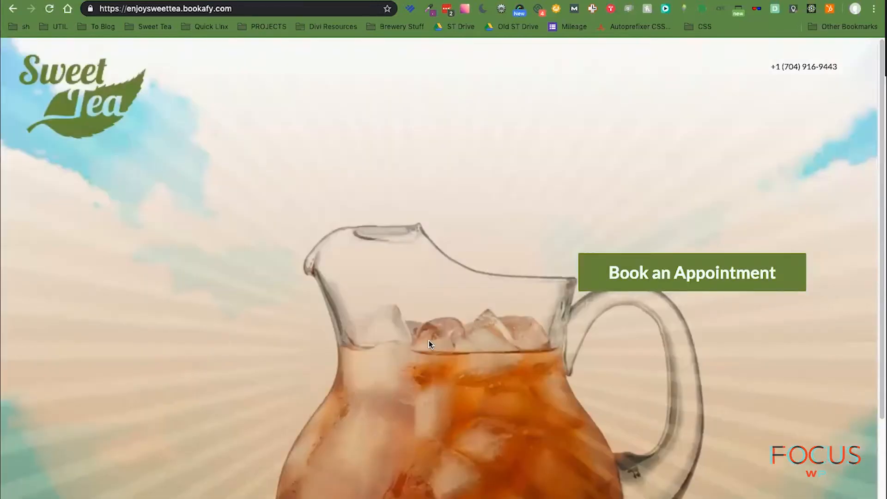
pyautogui.click(706, 278)
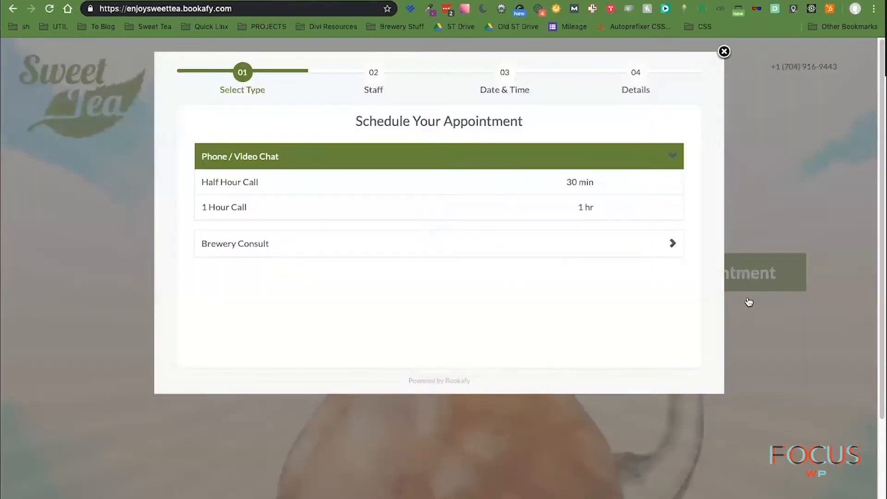
pyautogui.click(724, 52)
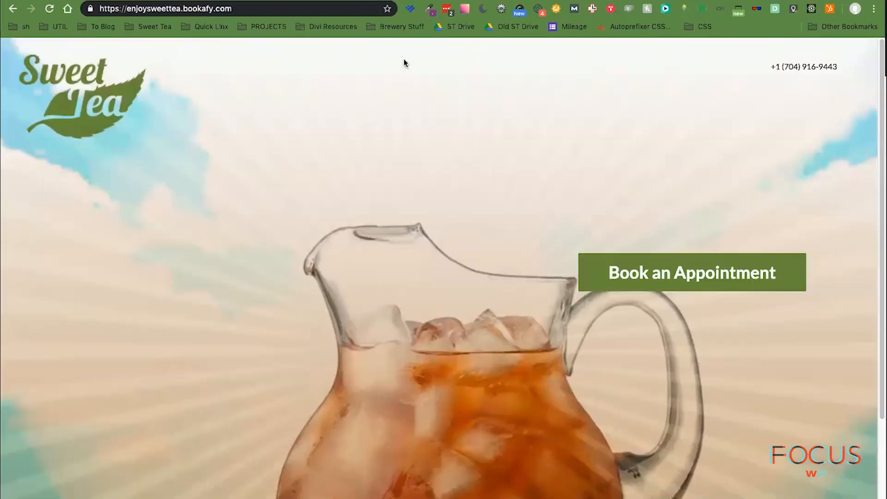
pyautogui.click(146, 8)
pyautogui.rightClick(147, 8)
pyautogui.click(169, 76)
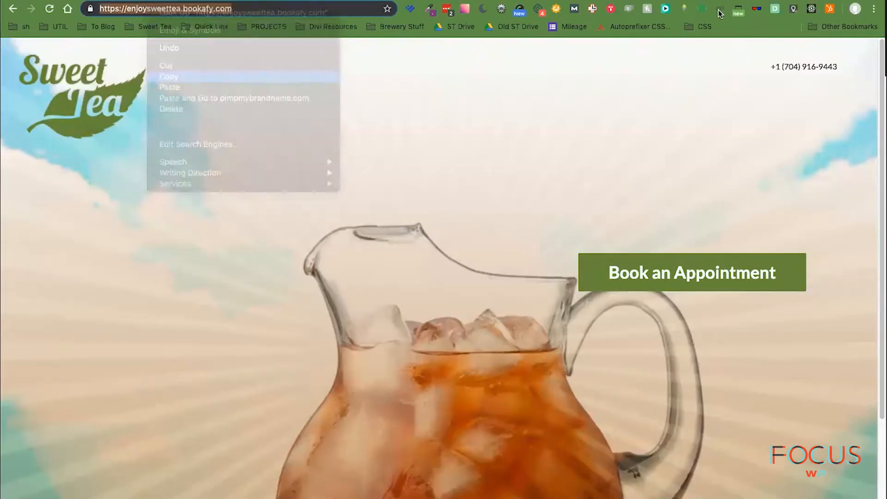
pyautogui.click(352, 1)
pyautogui.click(358, 297)
pyautogui.click(378, 340)
pyautogui.hotkey('ctrl', 'v')
pyautogui.click(546, 387)
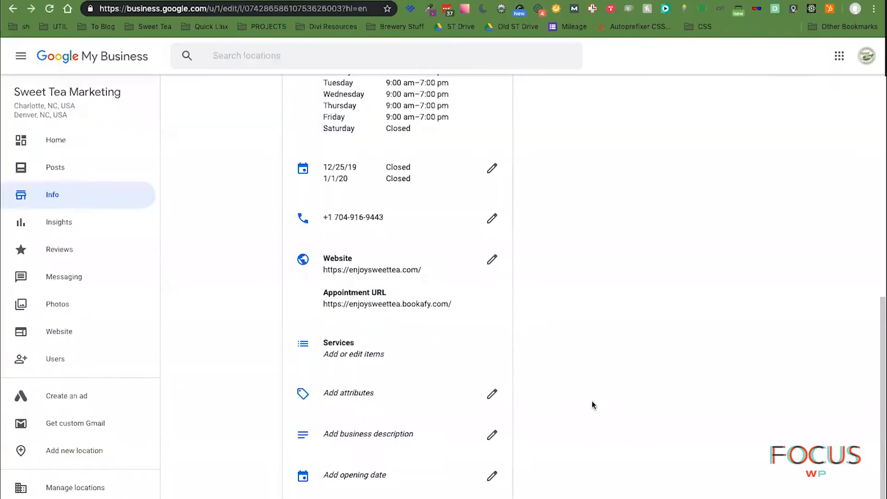
pyautogui.click(343, 352)
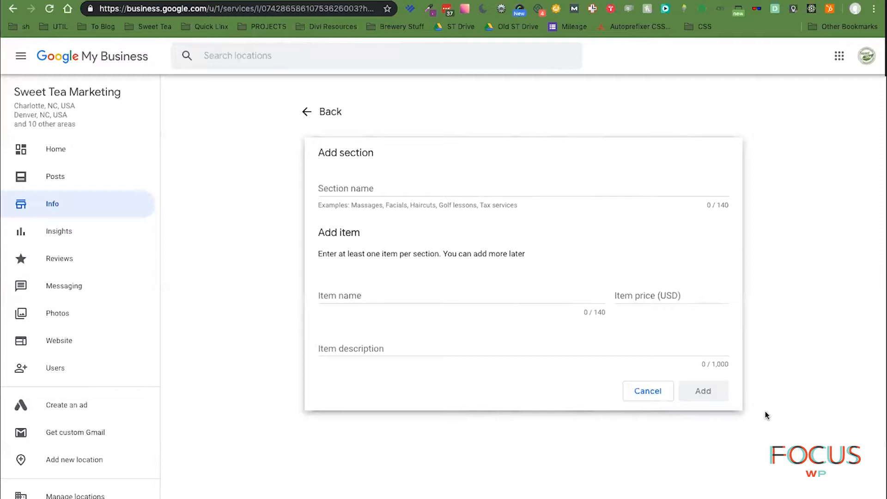
# - Leave the new section form's Item name empty and open the Sweet Tea bookmarks folder
pyautogui.click(411, 382)
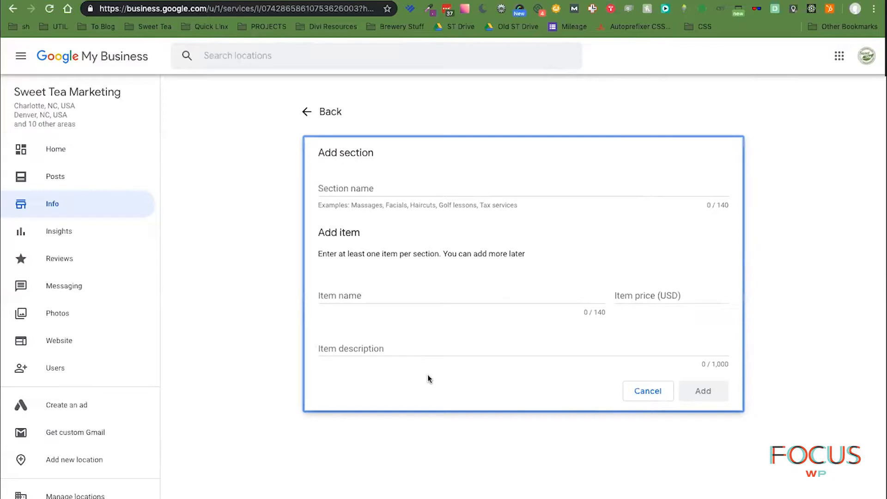
pyautogui.click(394, 294)
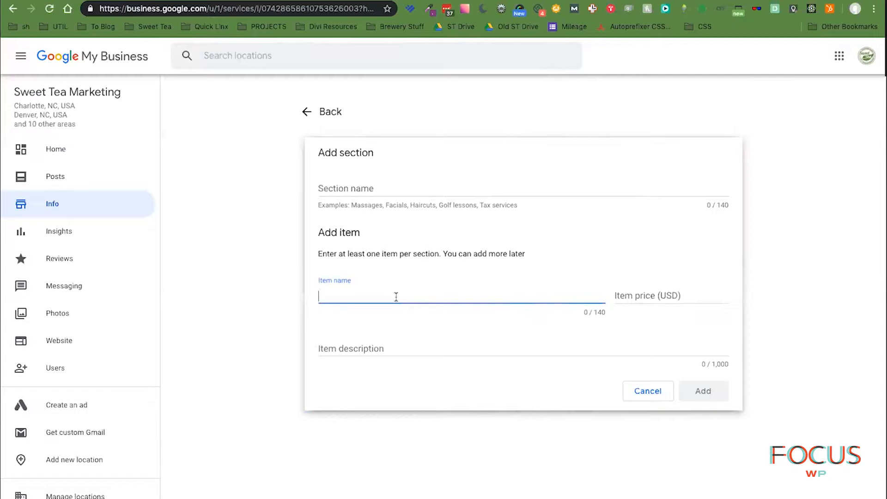
pyautogui.click(436, 376)
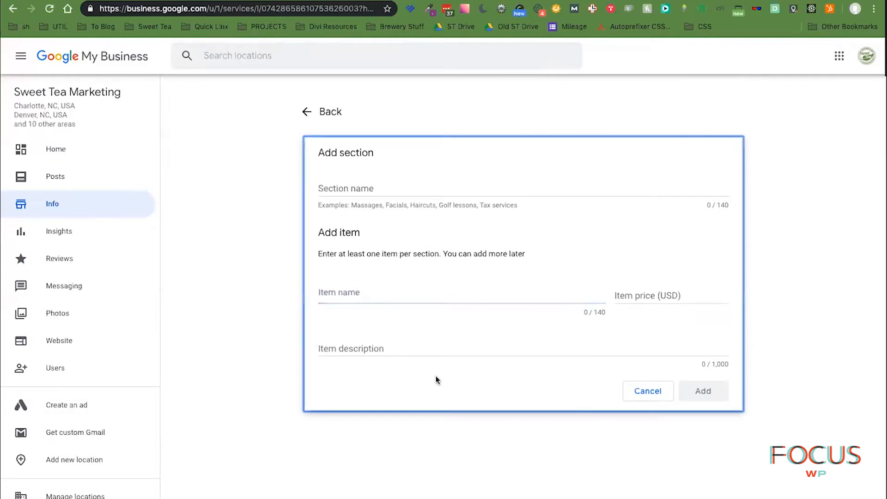
pyautogui.click(846, 390)
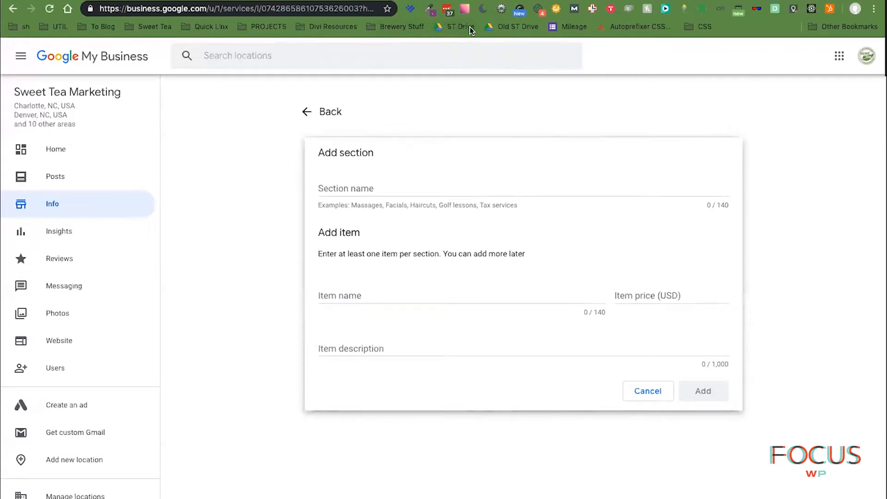
pyautogui.click(144, 28)
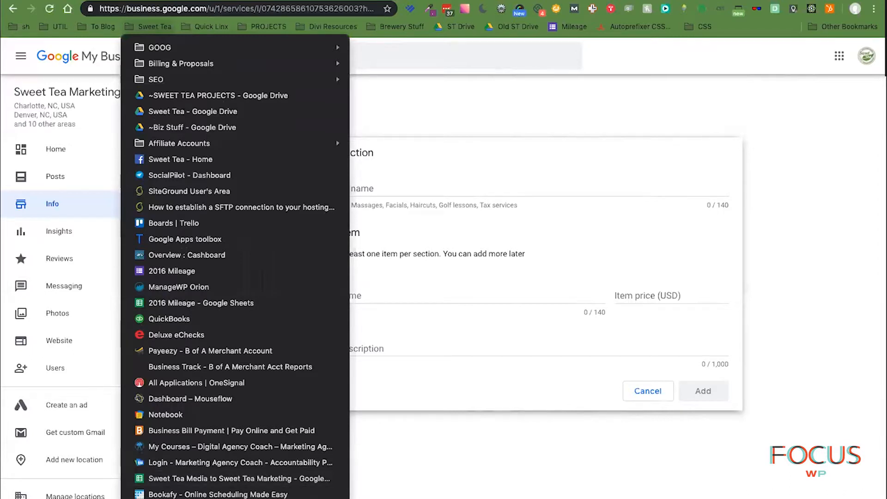
pyautogui.click(468, 453)
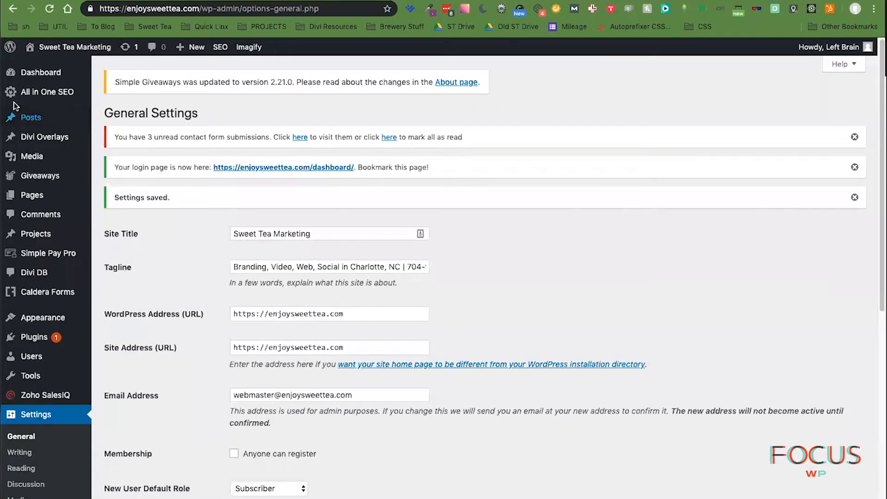
pyautogui.click(32, 194)
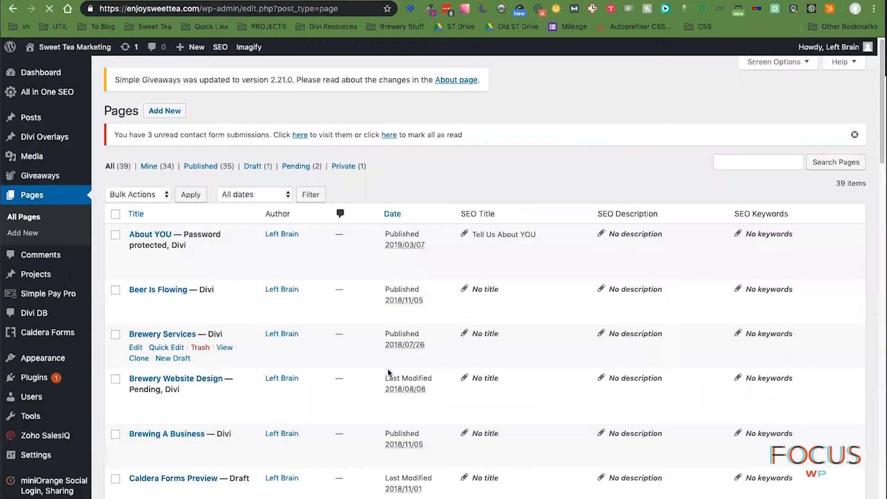
pyautogui.scroll(-5, 387, 369)
pyautogui.scroll(-10, 387, 369)
pyautogui.scroll(-7, 388, 371)
pyautogui.click(224, 493)
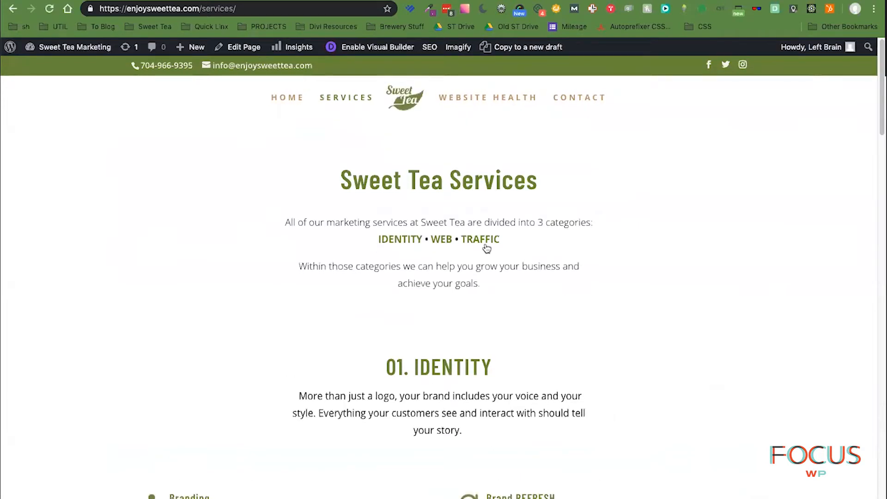
pyautogui.scroll(-6, 711, 350)
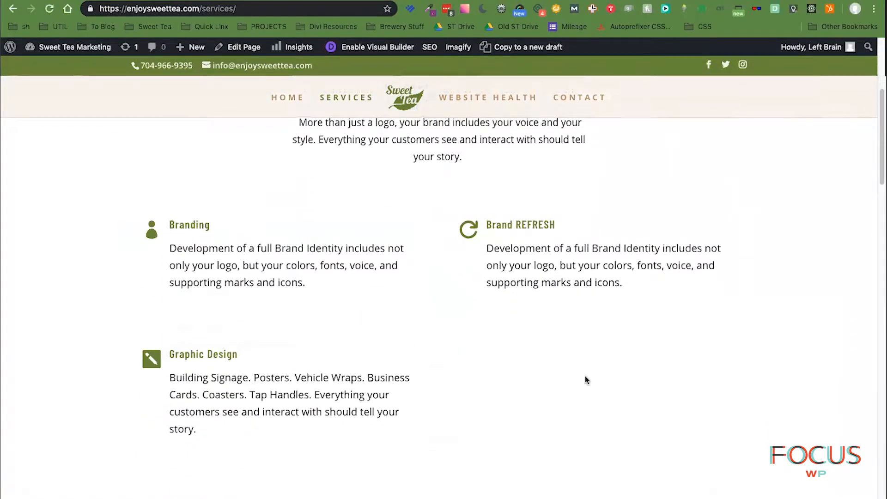
pyautogui.scroll(-1, 669, 385)
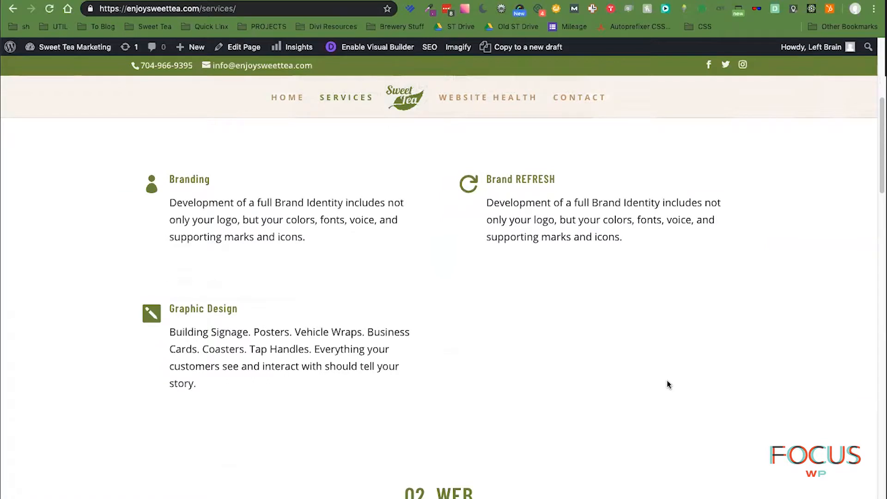
pyautogui.scroll(2, 666, 380)
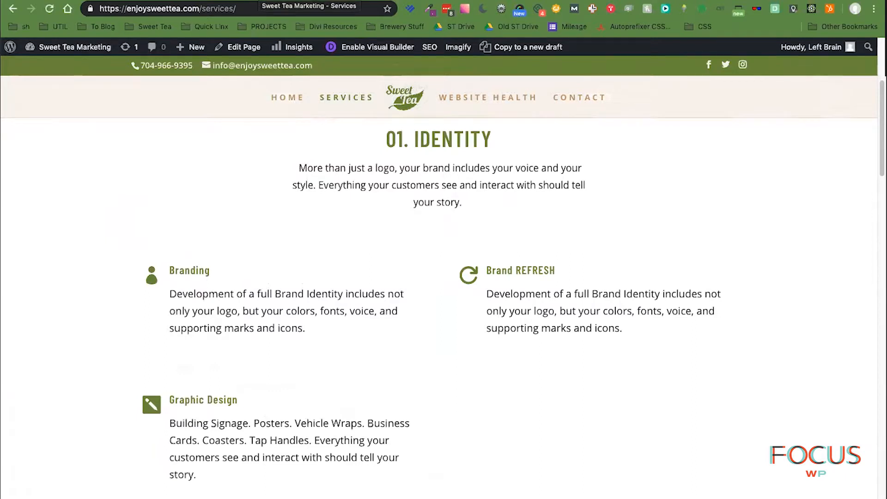
pyautogui.click(260, 1)
pyautogui.click(362, 188)
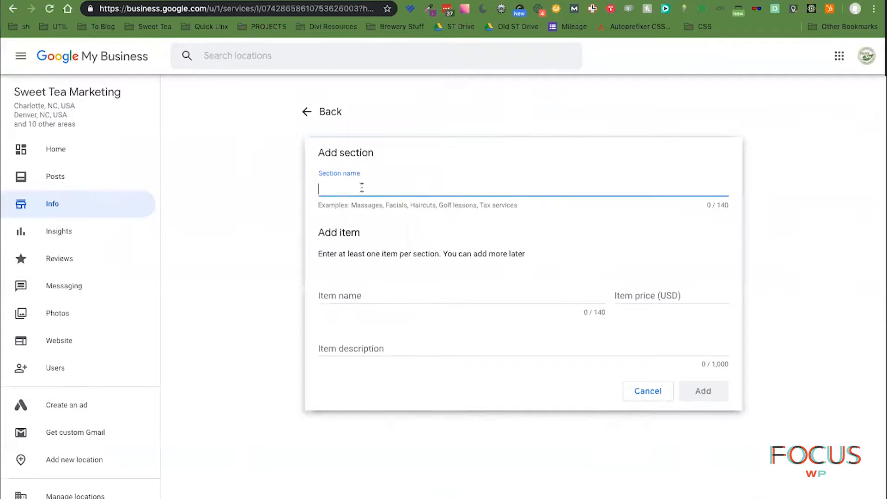
# - Fill Section name with 'Identity:' followed by the Identity intro paragraph copied from the Sweet Tea services page
pyautogui.write('IDen')
pyautogui.press('BackSpace')
pyautogui.press('BackSpace')
pyautogui.press('BackSpace')
pyautogui.press('BackSpace')
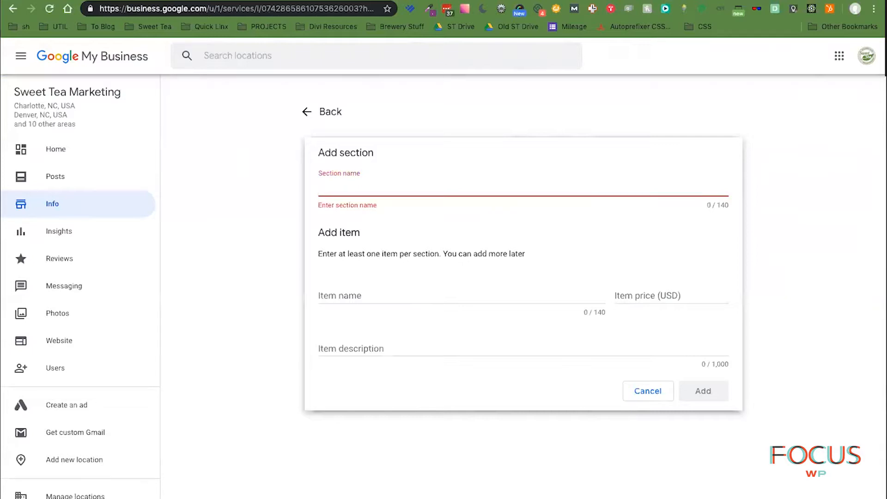
pyautogui.click(596, 0)
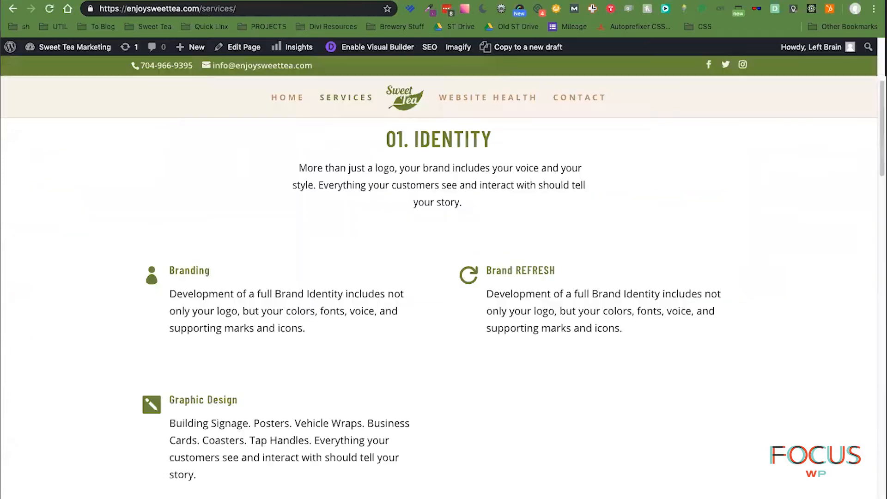
pyautogui.tripleClick(298, 168)
pyautogui.hotkey('ctrl', 'c')
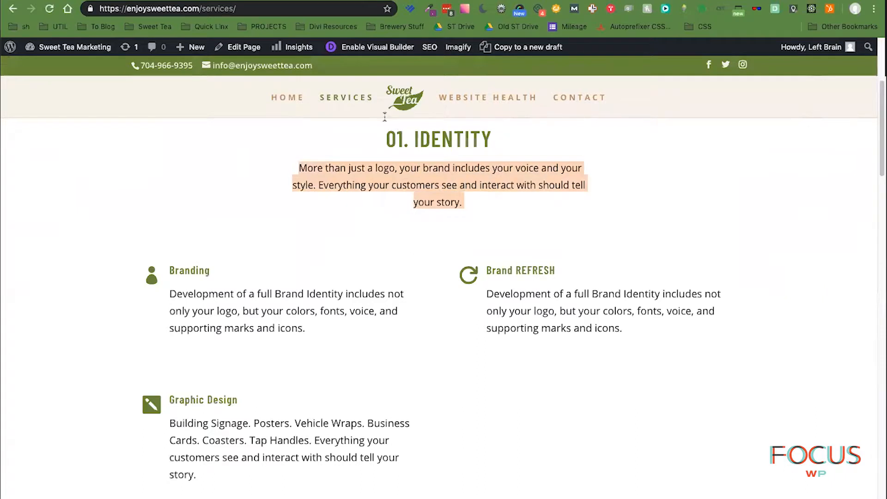
pyautogui.hotkey('ctrl', 'shift', 'Tab')
pyautogui.click(345, 203)
pyautogui.write('Identity:')
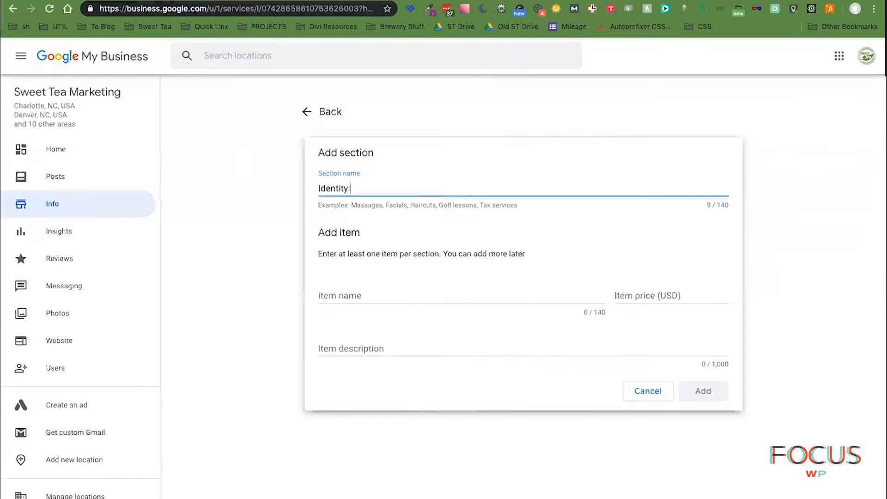
pyautogui.hotkey('ctrl', 'v')
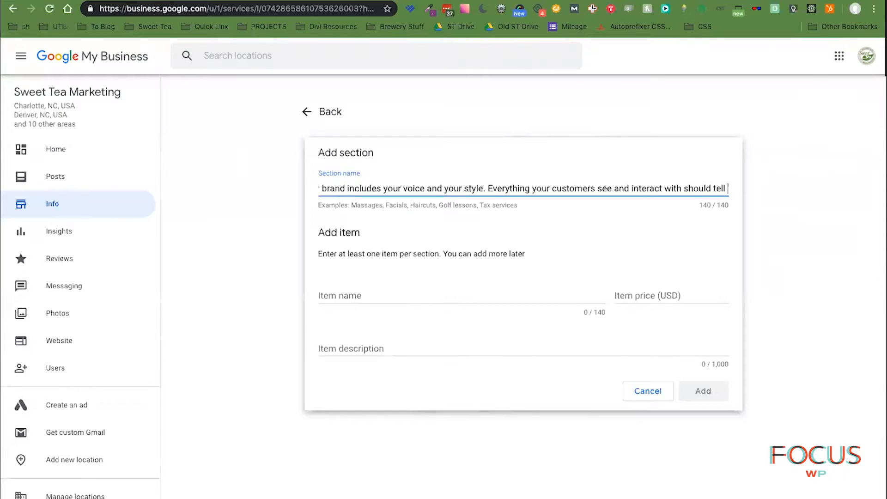
pyautogui.moveTo(641, 187); pyautogui.dragTo(735, 204)
pyautogui.click(730, 188)
pyautogui.click(716, 189)
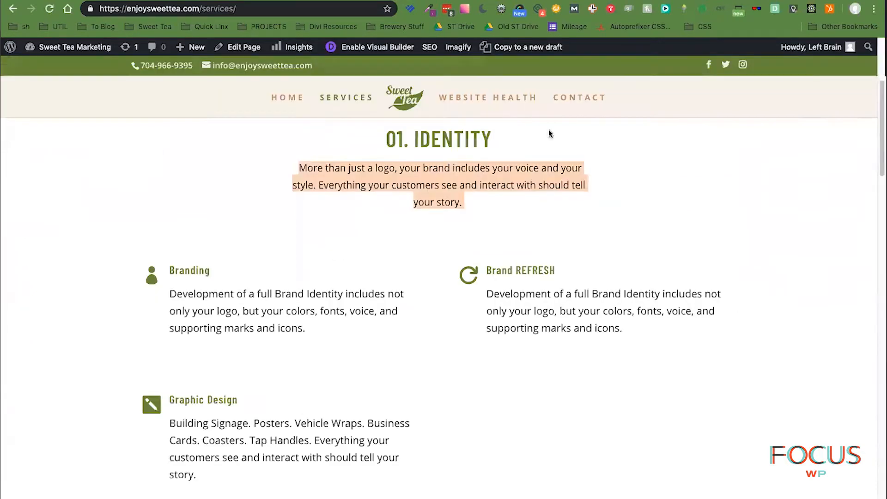
pyautogui.click(487, 204)
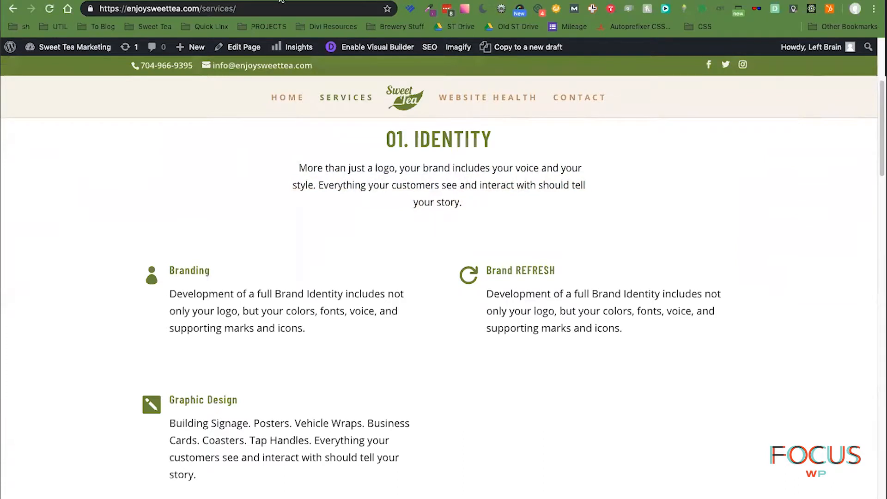
pyautogui.click(245, 0)
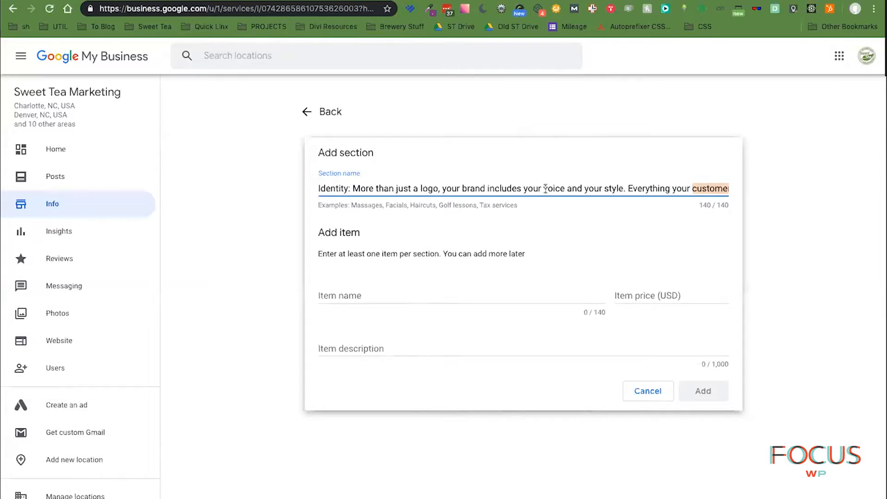
# - Trim 'your voice and your style.' and 'should tell' so the name ends at 'interact with.'
pyautogui.moveTo(524, 189); pyautogui.dragTo(630, 190)
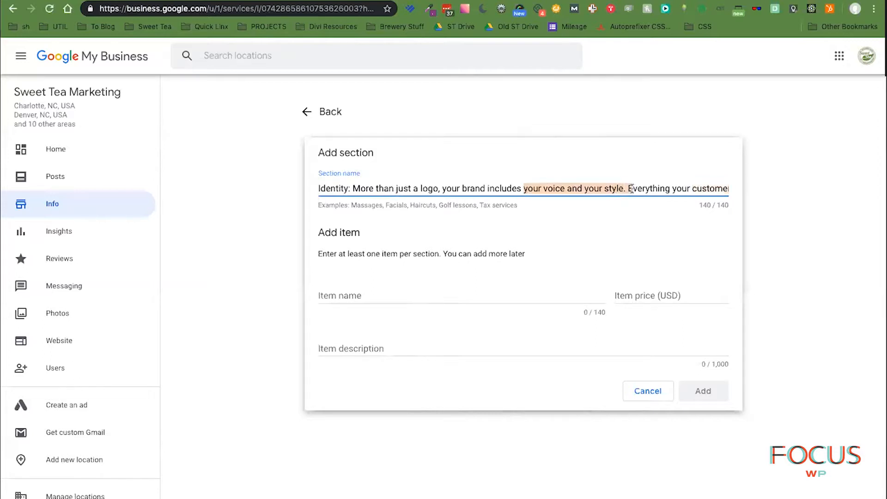
pyautogui.press('BackSpace')
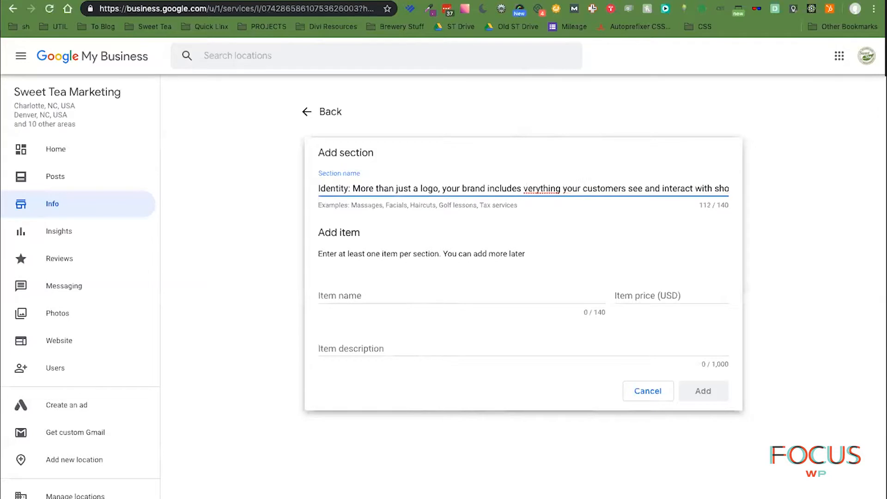
pyautogui.moveTo(643, 188); pyautogui.dragTo(745, 190)
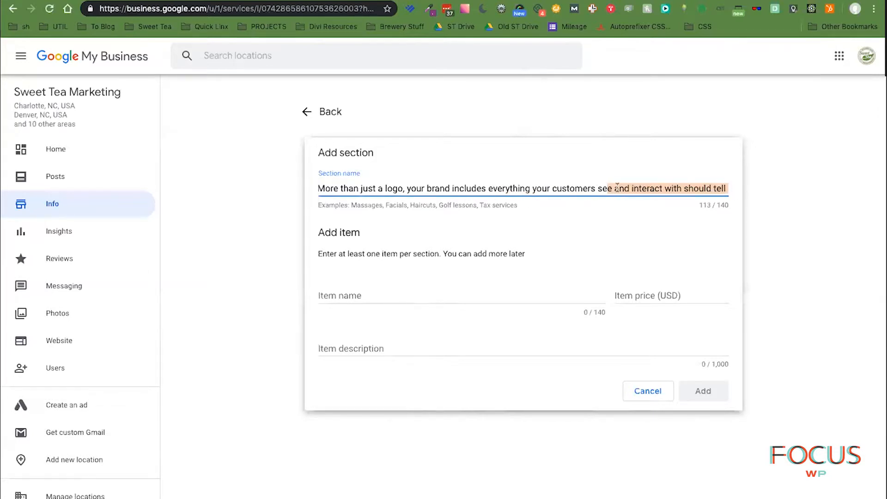
pyautogui.click(683, 188)
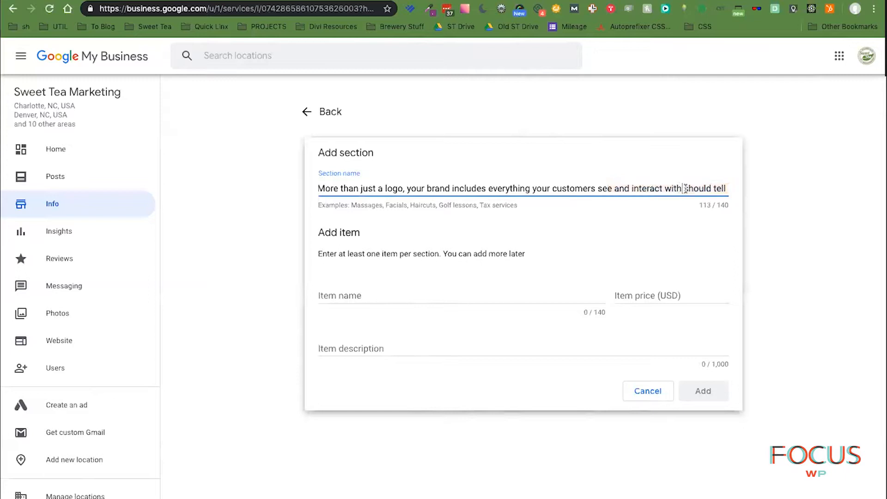
pyautogui.write('.')
pyautogui.hotkey('shift', 'End')
pyautogui.press('BackSpace')
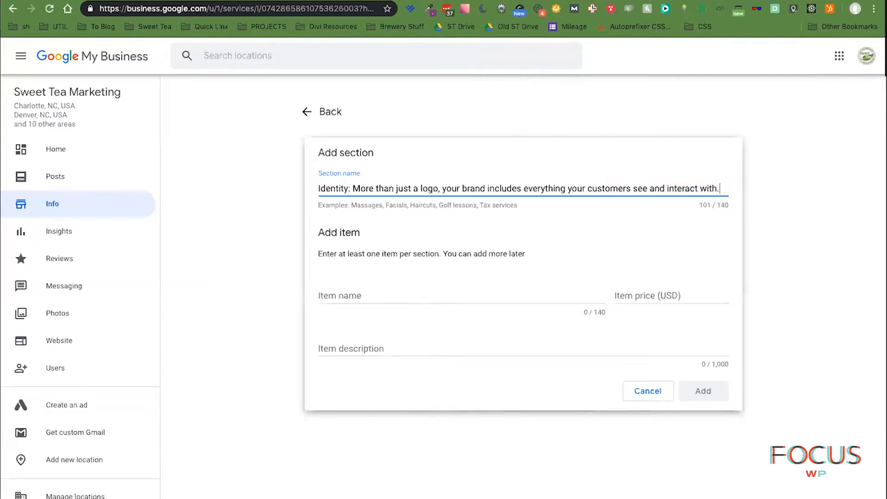
pyautogui.click(340, 218)
pyautogui.moveTo(315, 189); pyautogui.dragTo(803, 186)
# - Enter item 'Brand Refresh' with the pasted brand identity description and no price
pyautogui.click(417, 294)
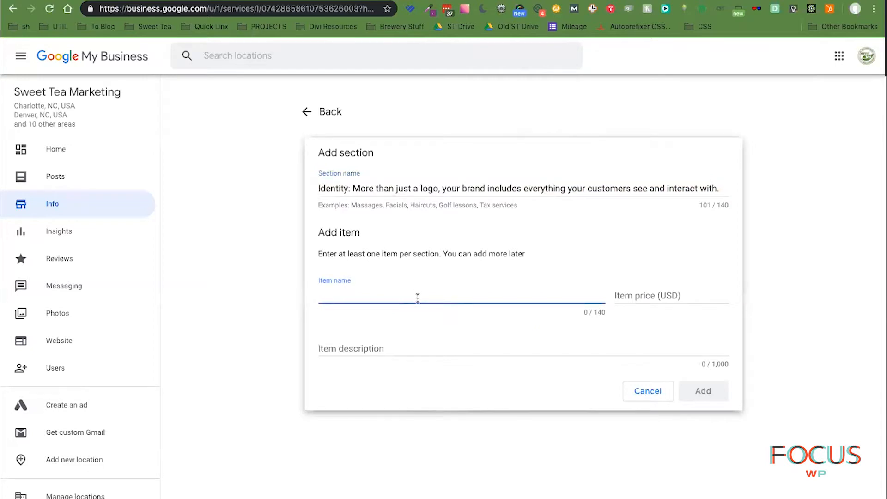
pyautogui.write('Brand Refresh')
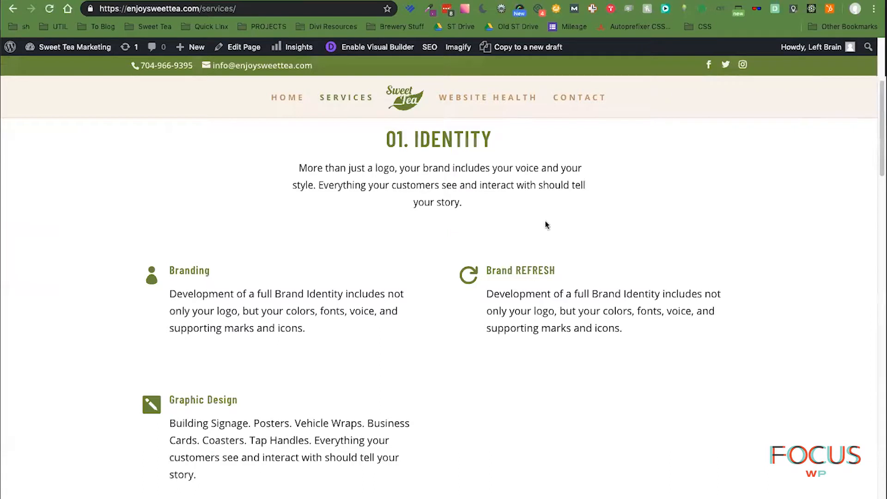
pyautogui.moveTo(486, 292); pyautogui.dragTo(661, 342)
pyautogui.press('super+c')
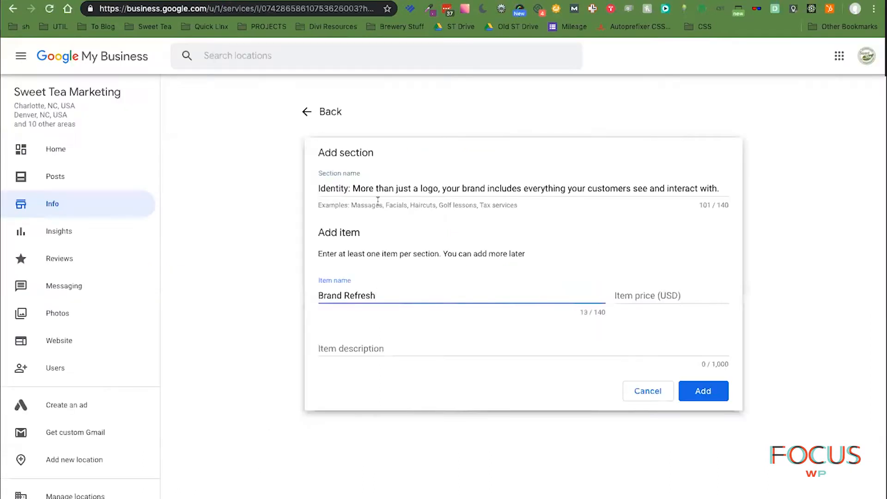
pyautogui.click(386, 345)
pyautogui.press('super+v')
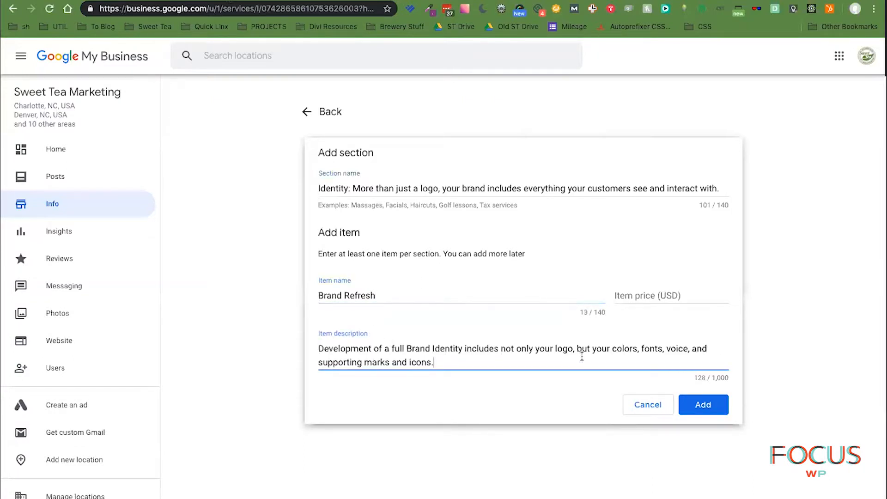
pyautogui.click(460, 298)
pyautogui.click(675, 297)
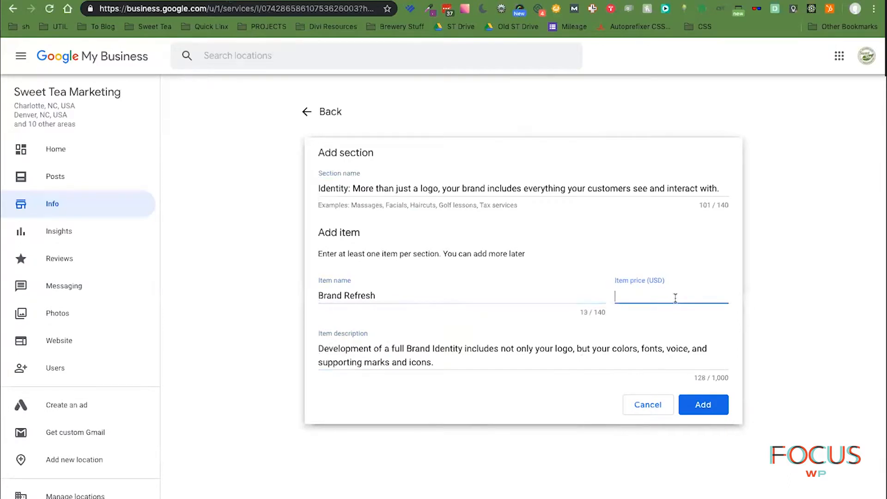
pyautogui.write('900')
pyautogui.click(677, 320)
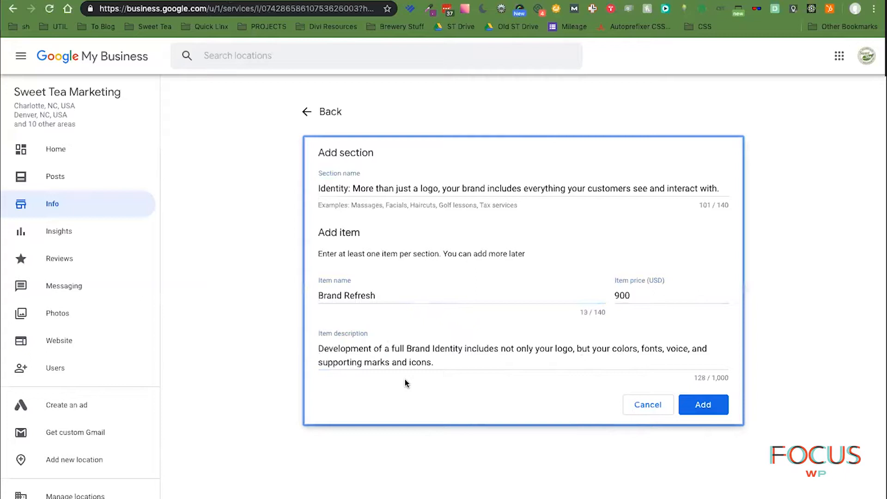
pyautogui.doubleClick(617, 295)
pyautogui.press('BackSpace')
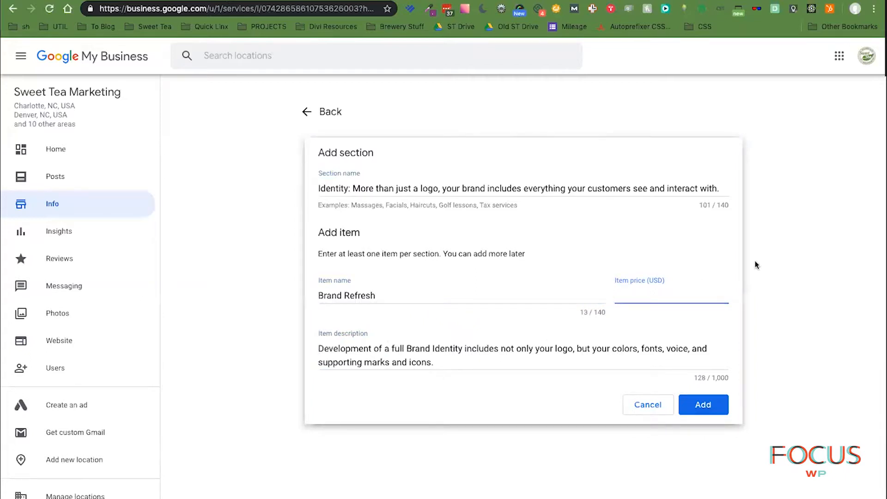
pyautogui.click(771, 281)
# - Rename the item to 'Branding' and add it to the Identity section
pyautogui.click(681, 0)
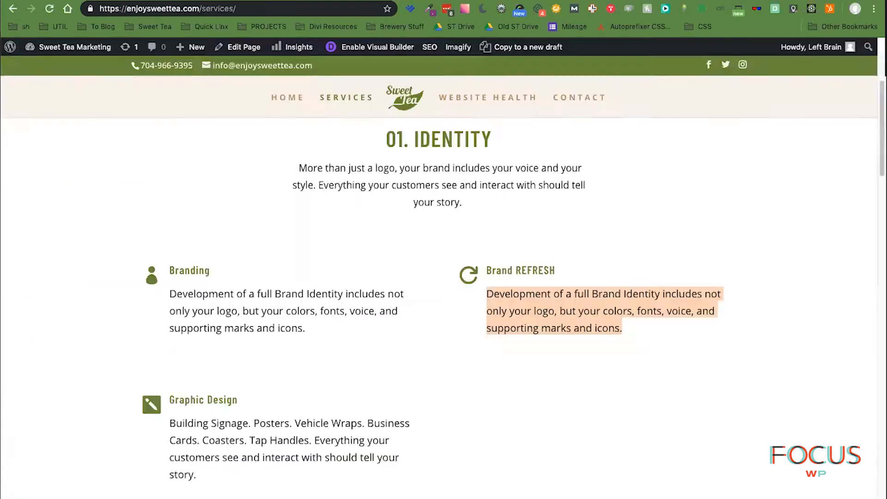
pyautogui.click(250, 305)
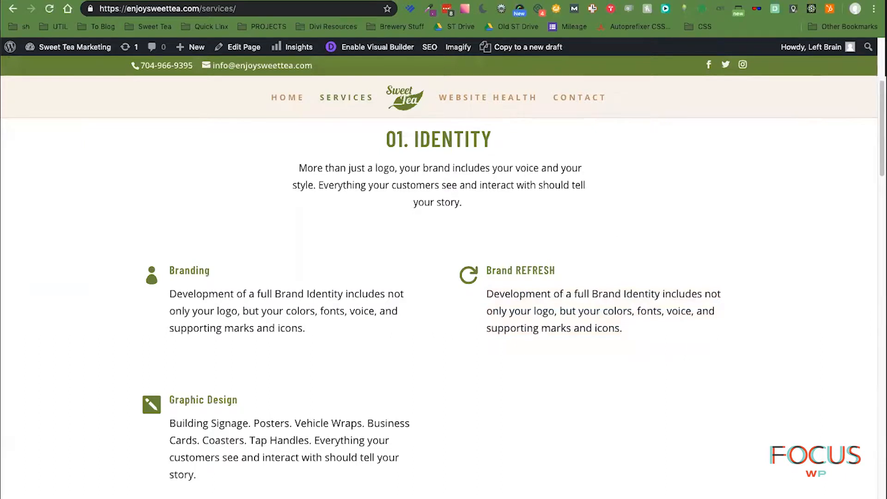
pyautogui.click(203, 0)
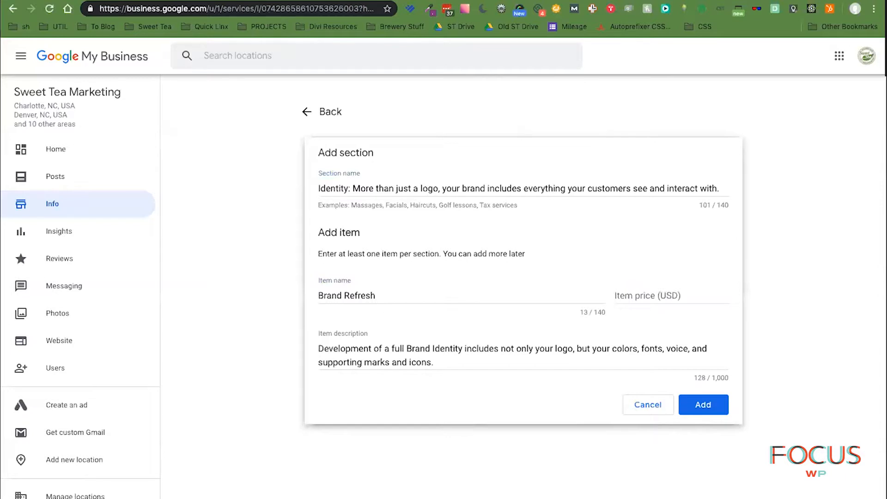
pyautogui.doubleClick(355, 294)
pyautogui.press('BackSpace')
pyautogui.press('BackSpace')
pyautogui.press('BackSpace')
pyautogui.write('ding')
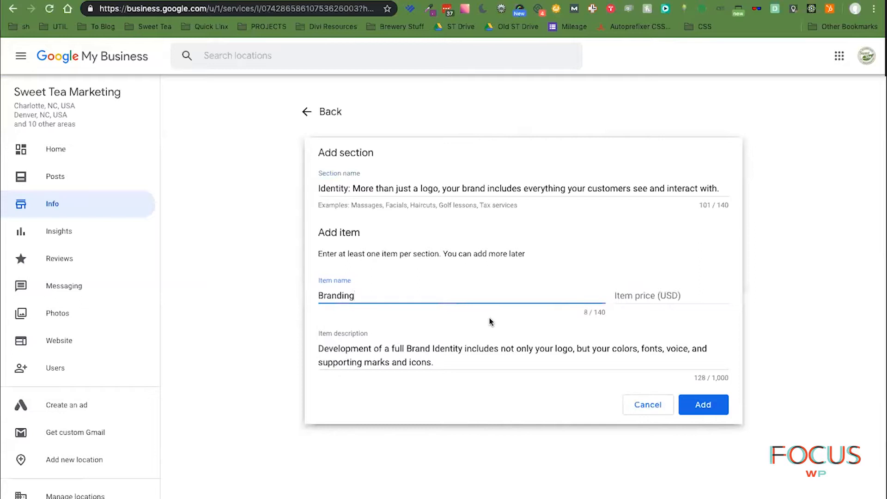
pyautogui.click(715, 406)
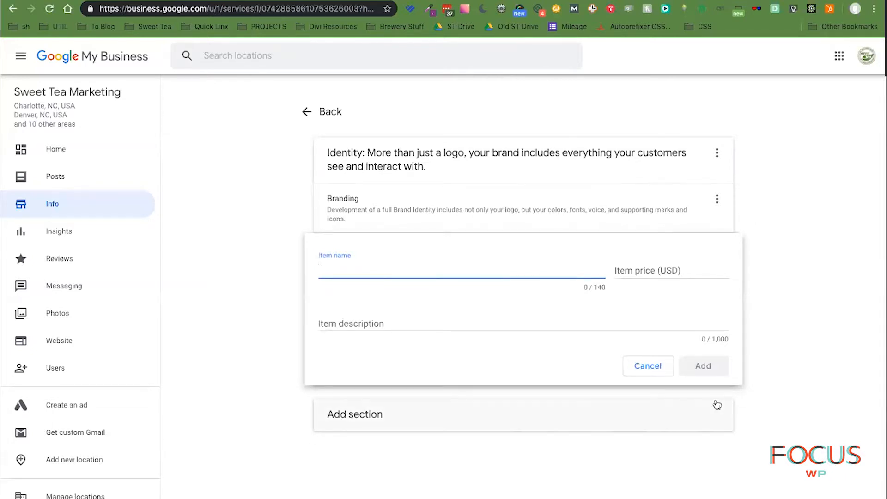
# - Add a 'Brand Refresh' item with the pasted branding description, then select the services page's Graphic Design text
pyautogui.write('Brand')
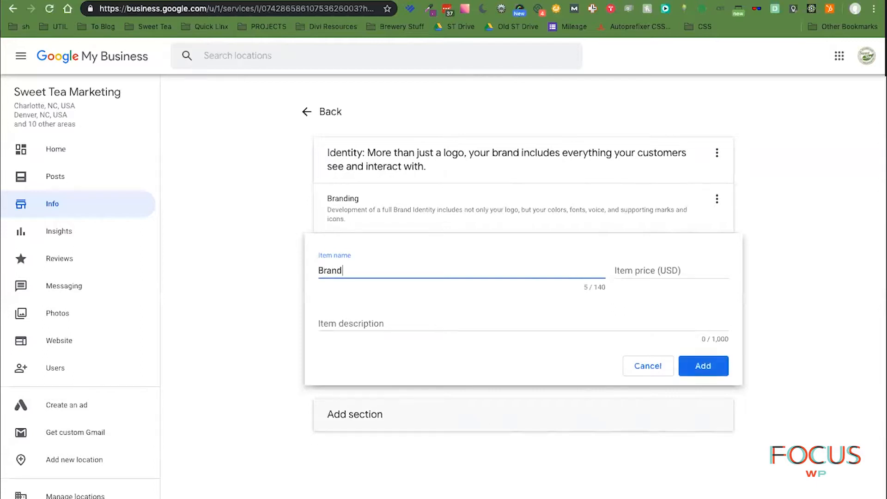
pyautogui.write(' Refresh')
pyautogui.click(453, 324)
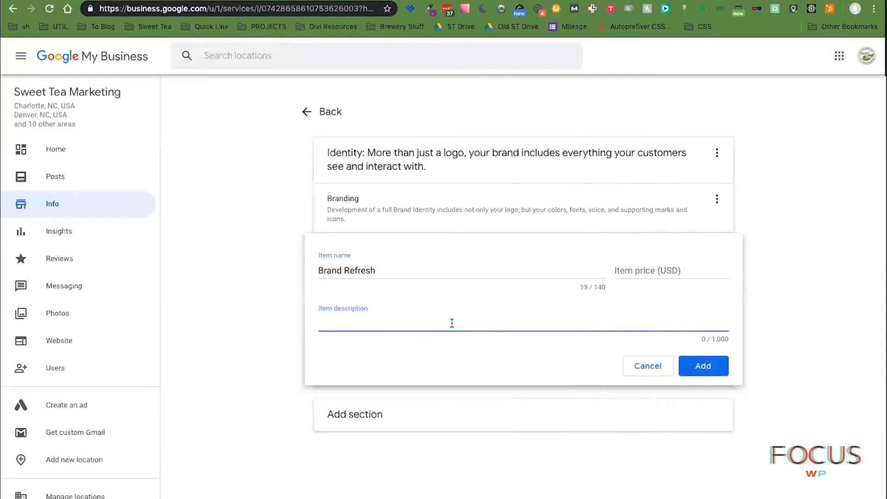
pyautogui.click(440, 268)
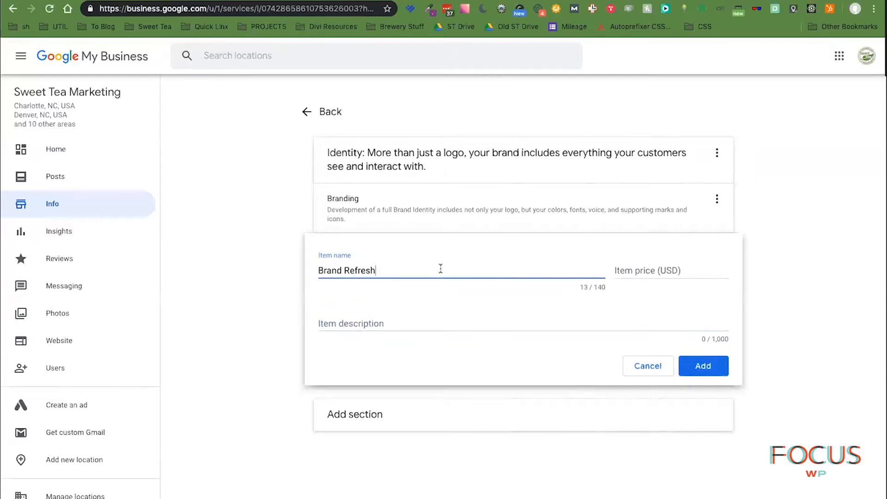
pyautogui.click(446, 325)
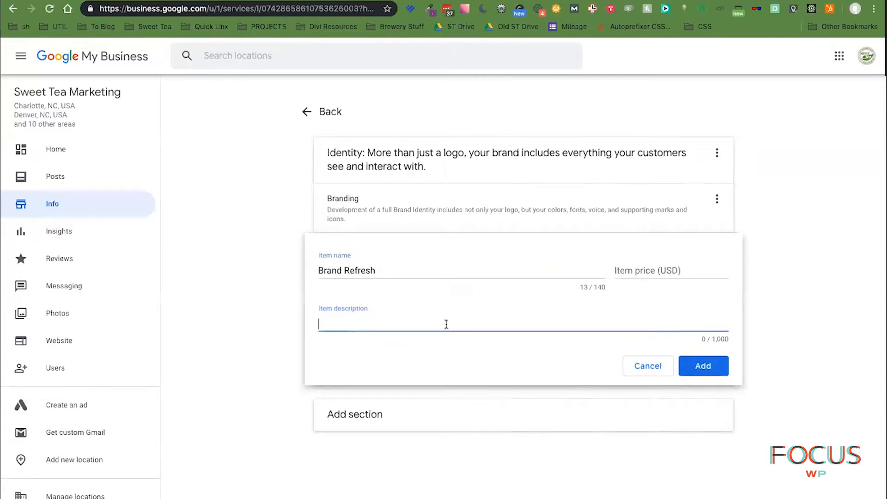
pyautogui.click(445, 270)
pyautogui.click(443, 323)
pyautogui.write('Development of a full Brand Identity includes not only your logo, but your colors, fonts, voice, and supporting marks and icons.')
pyautogui.click(712, 383)
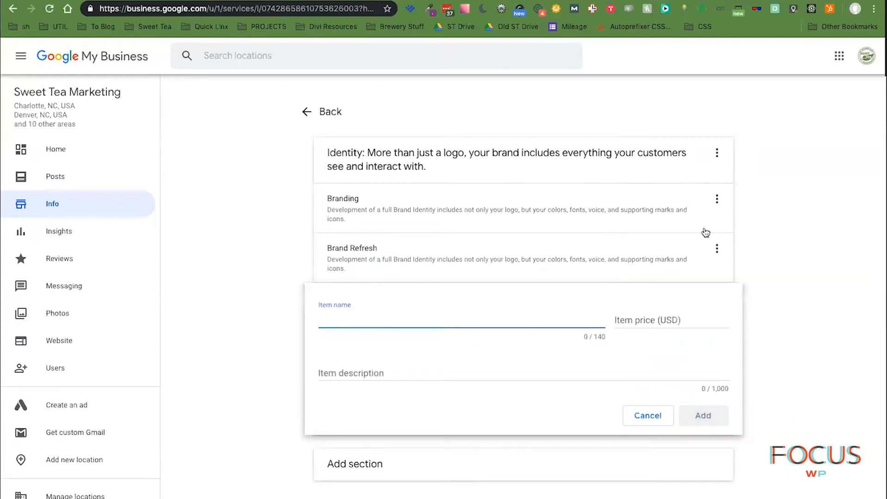
pyautogui.hotkey('ctrl', 'Tab')
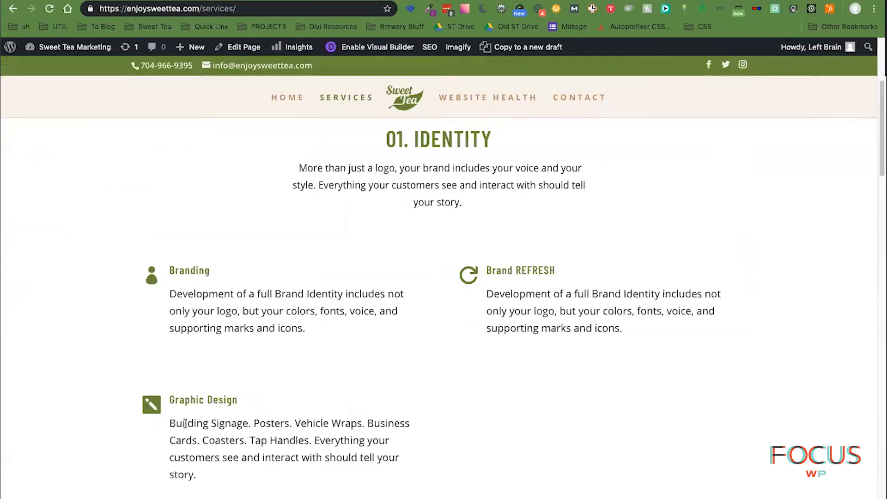
pyautogui.moveTo(169, 422); pyautogui.dragTo(199, 488)
pyautogui.hotkey('ctrl', 'c')
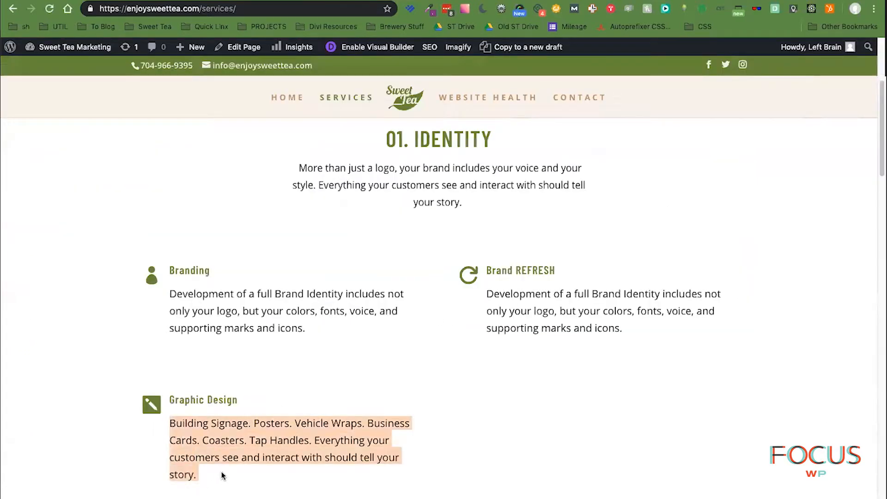
# - Add a 'Graphic Design' item with its pasted description to the Identity section
pyautogui.hotkey('ctrl', 'shift', 'Tab')
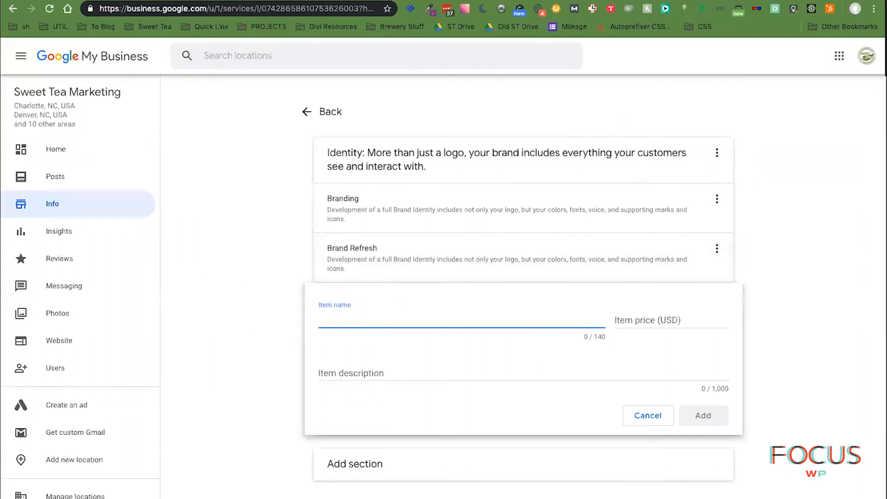
pyautogui.write('Graphic Design')
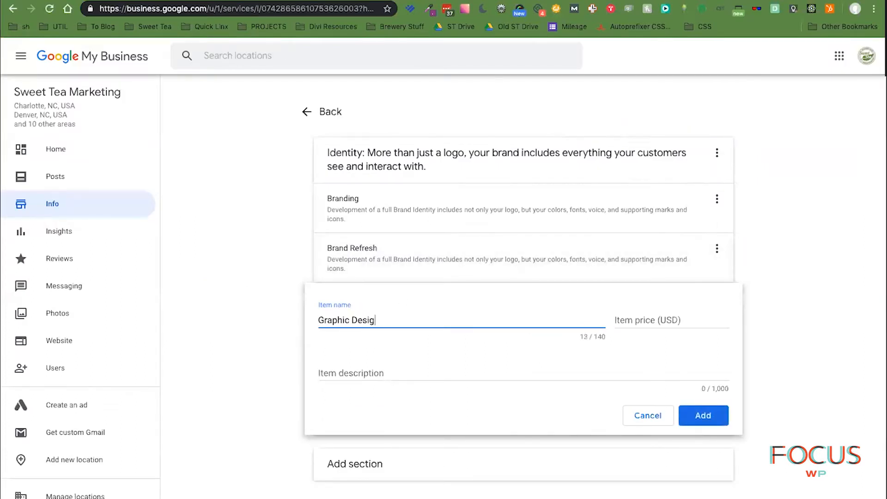
pyautogui.press('Tab')
pyautogui.press('Tab')
pyautogui.hotkey('ctrl', 'v')
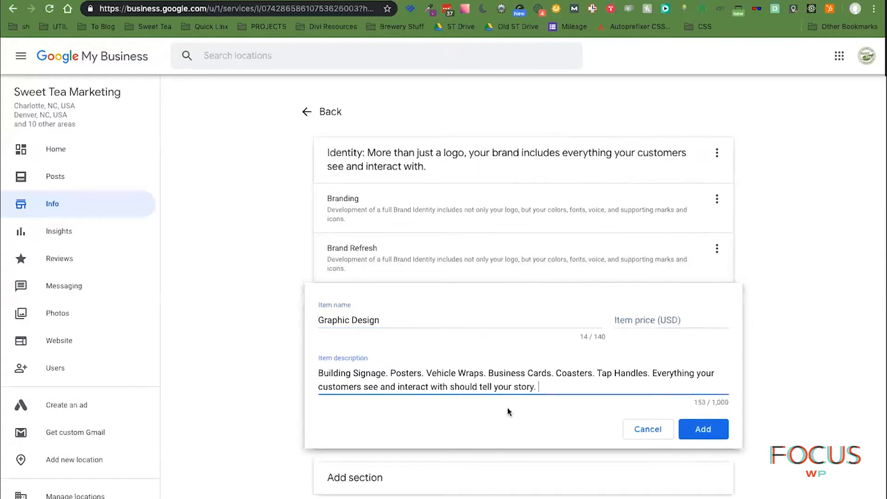
pyautogui.click(715, 431)
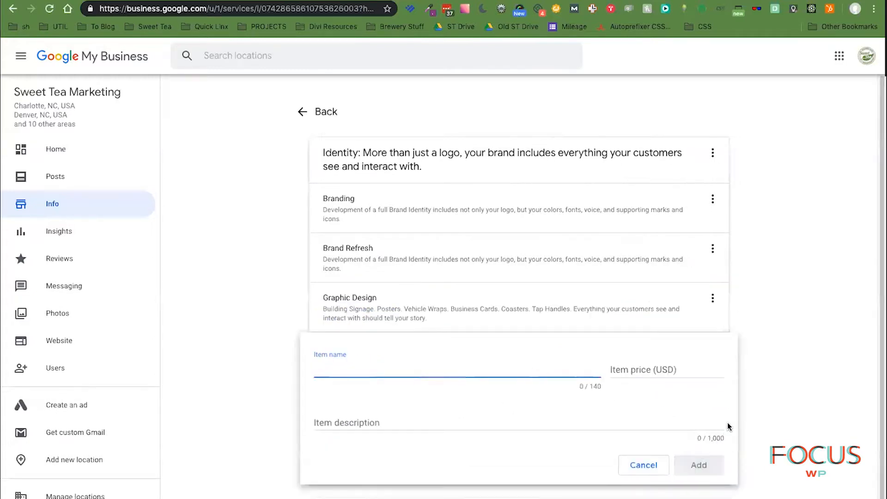
pyautogui.click(642, 478)
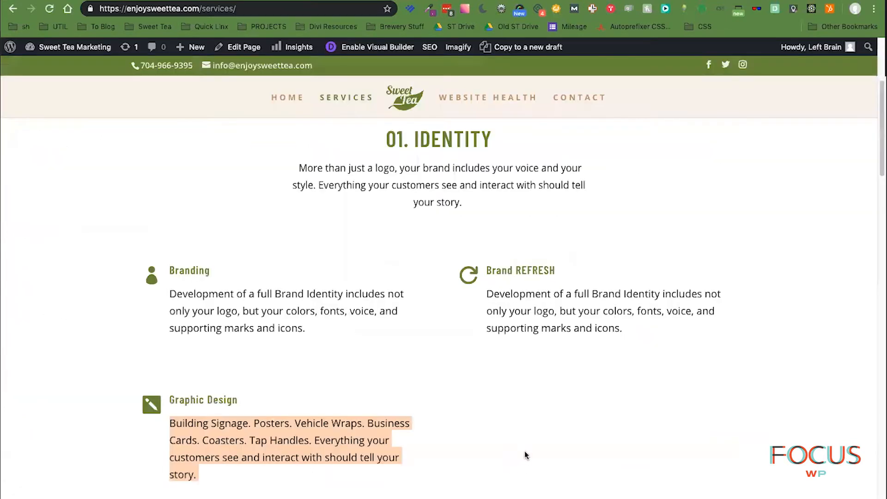
pyautogui.scroll(-10, 526, 449)
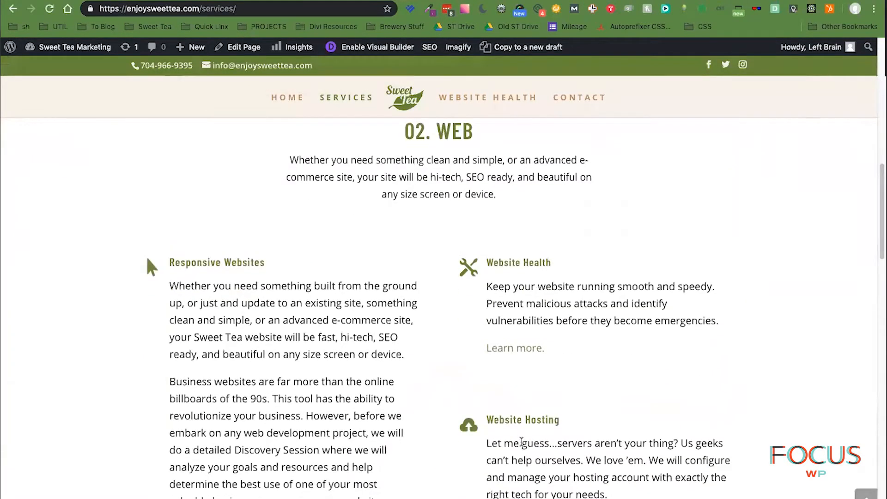
pyautogui.scroll(-3, 561, 433)
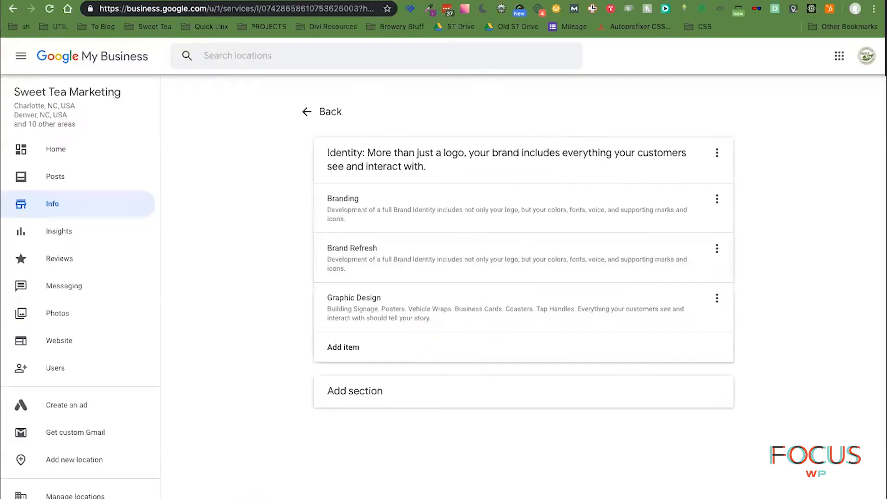
# - Return to the Sweet Tea Marketing Info page, leaving the business name unchanged, and reach the attributes rows
pyautogui.click(326, 113)
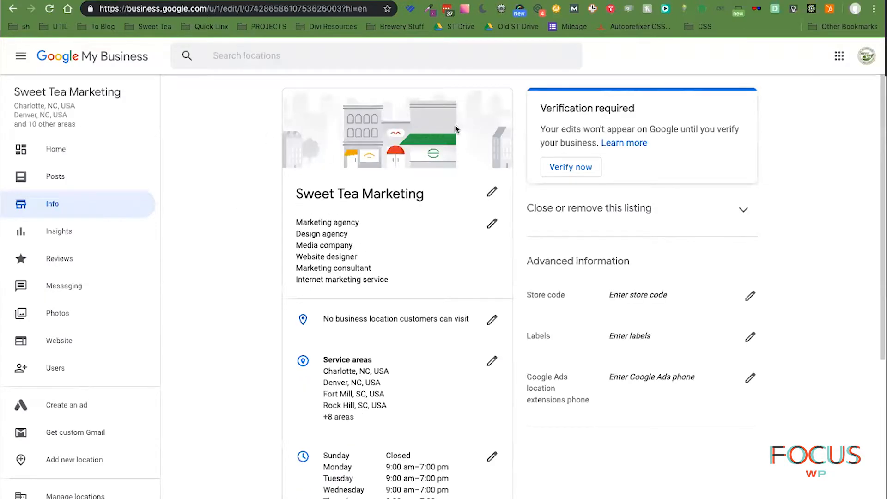
pyautogui.click(493, 192)
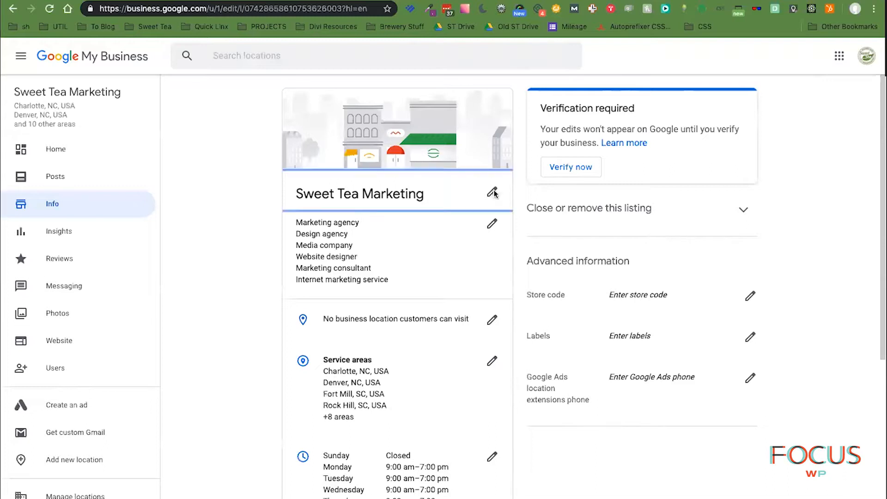
pyautogui.click(483, 349)
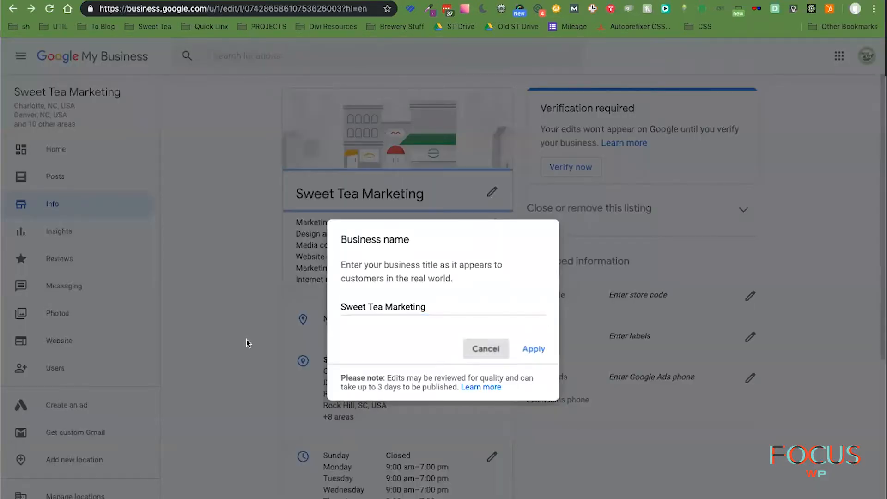
pyautogui.scroll(-2, 472, 413)
pyautogui.scroll(-5, 473, 416)
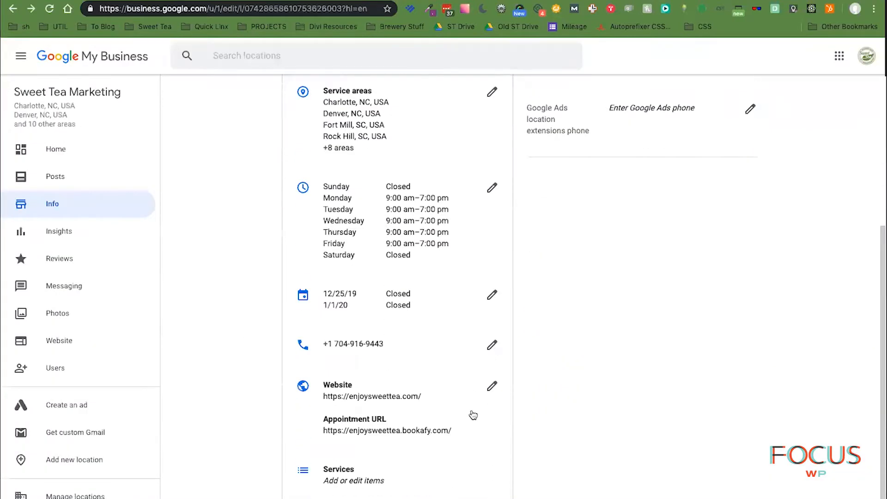
pyautogui.scroll(-2, 473, 412)
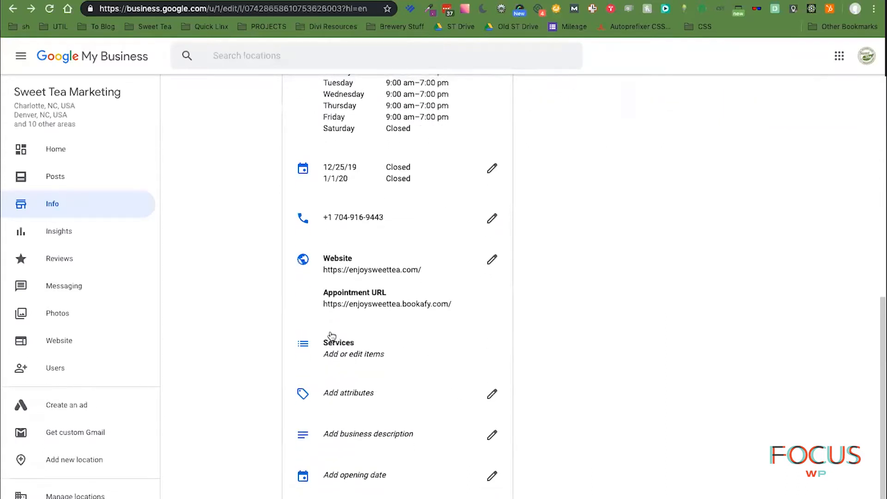
# - Add the Women-Led highlight to the listing, then open the help article on attributes
pyautogui.click(356, 393)
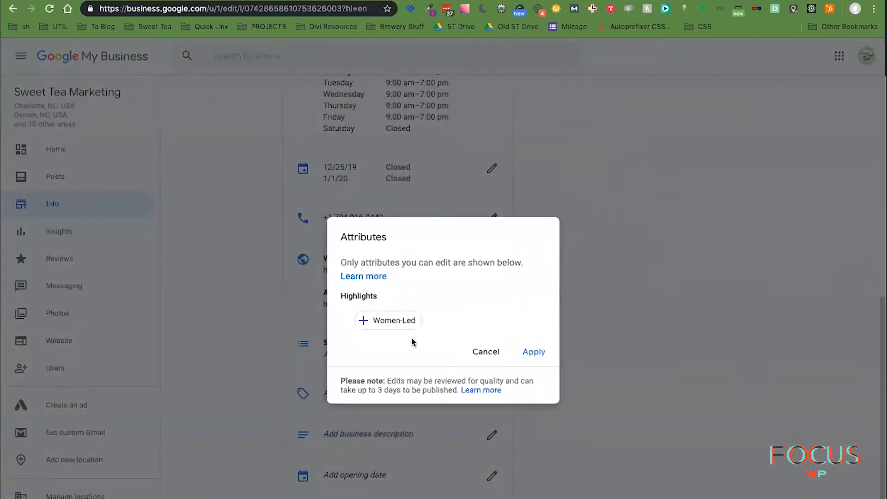
pyautogui.click(364, 319)
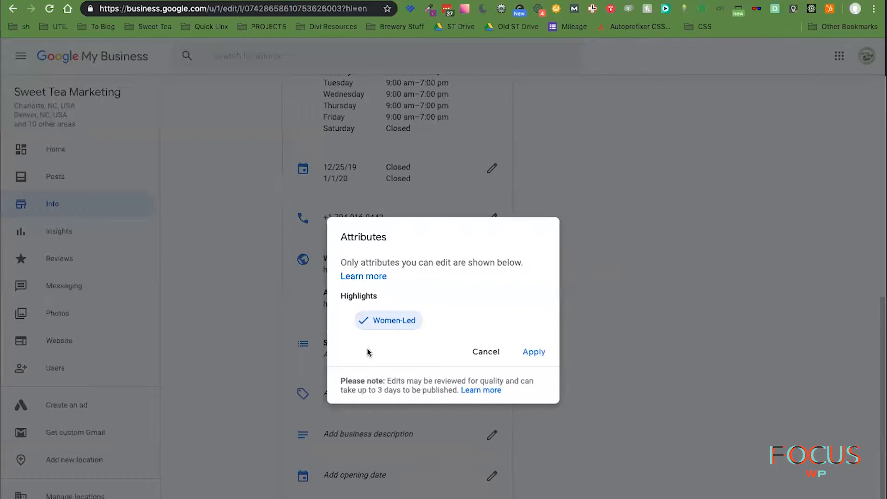
pyautogui.click(530, 353)
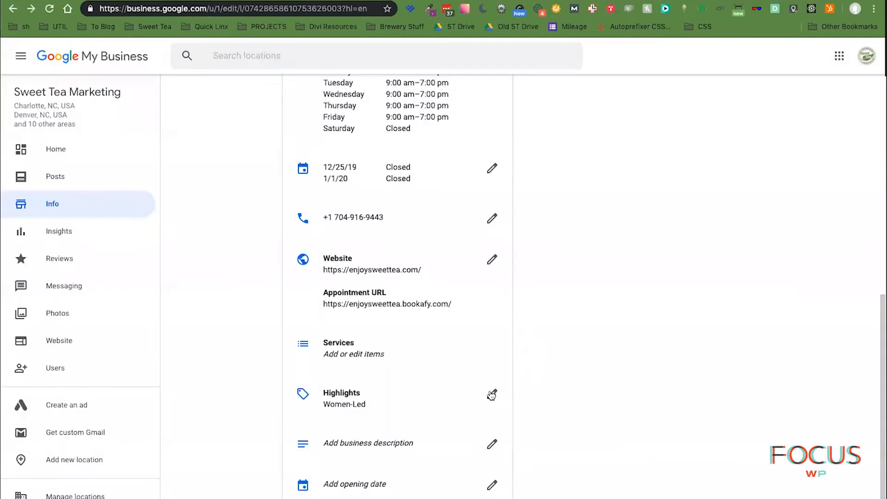
pyautogui.click(491, 393)
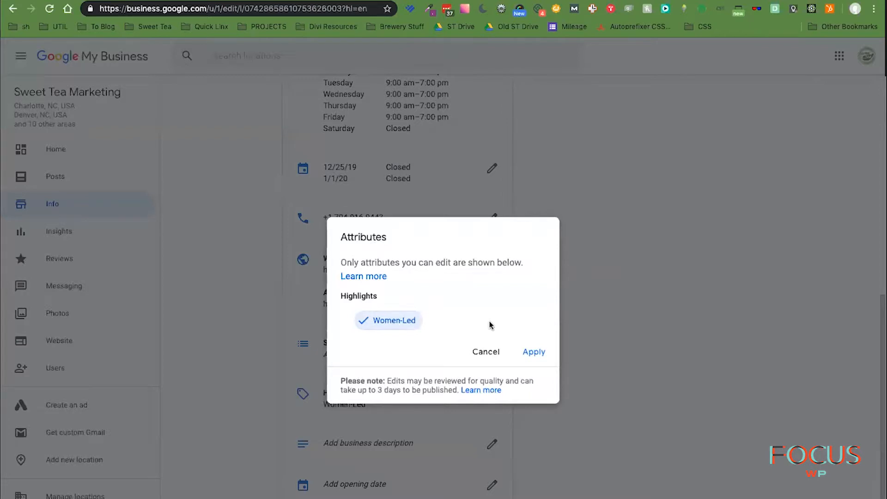
pyautogui.click(382, 277)
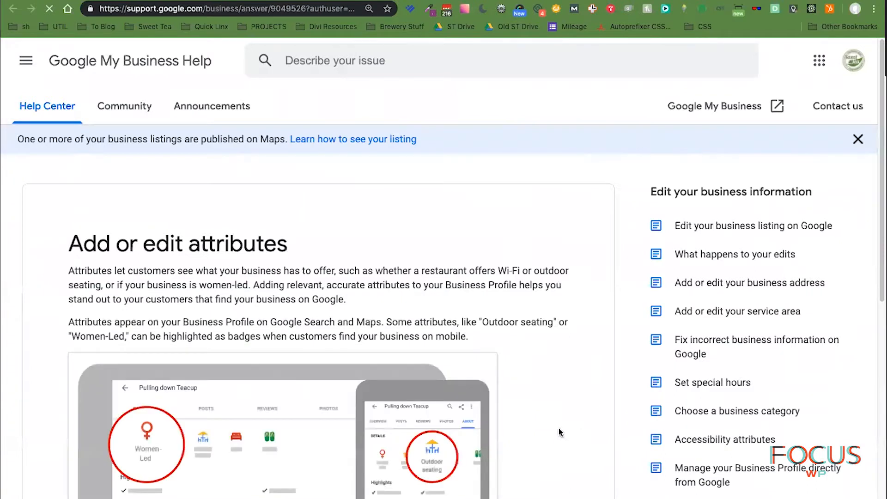
# - Scroll through the 'Add or edit attributes' help article
pyautogui.scroll(-1, 561, 425)
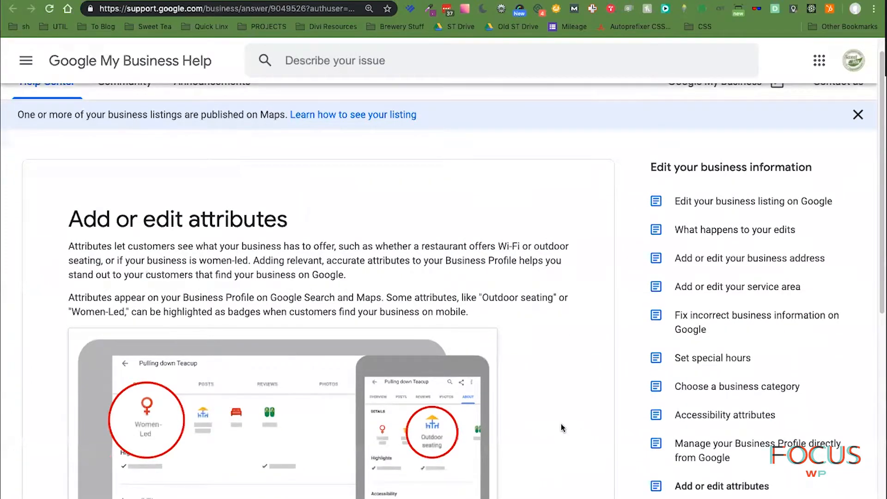
pyautogui.scroll(-4, 561, 423)
pyautogui.scroll(-1, 561, 424)
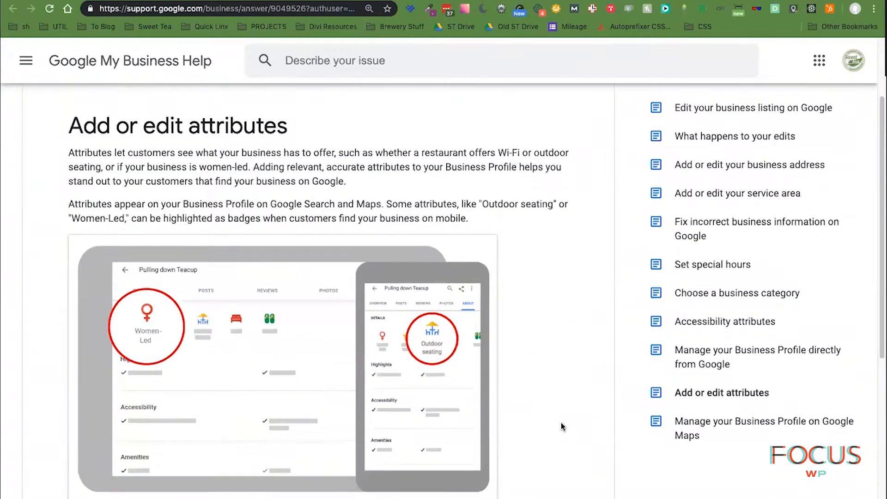
pyautogui.scroll(-5, 561, 427)
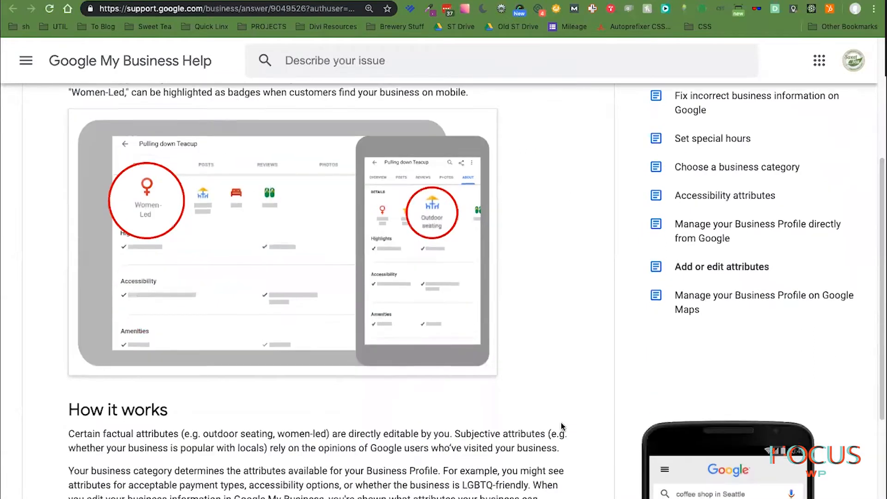
pyautogui.scroll(-5, 561, 422)
pyautogui.scroll(-5, 562, 428)
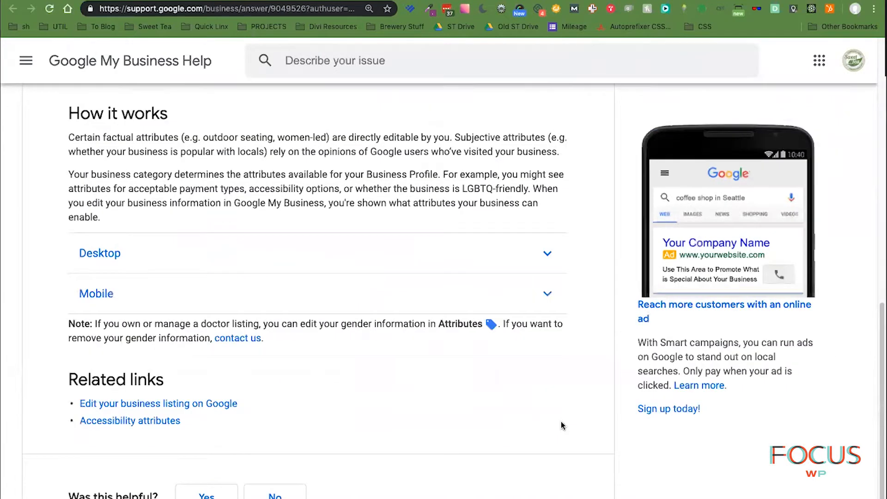
pyautogui.scroll(-1, 560, 425)
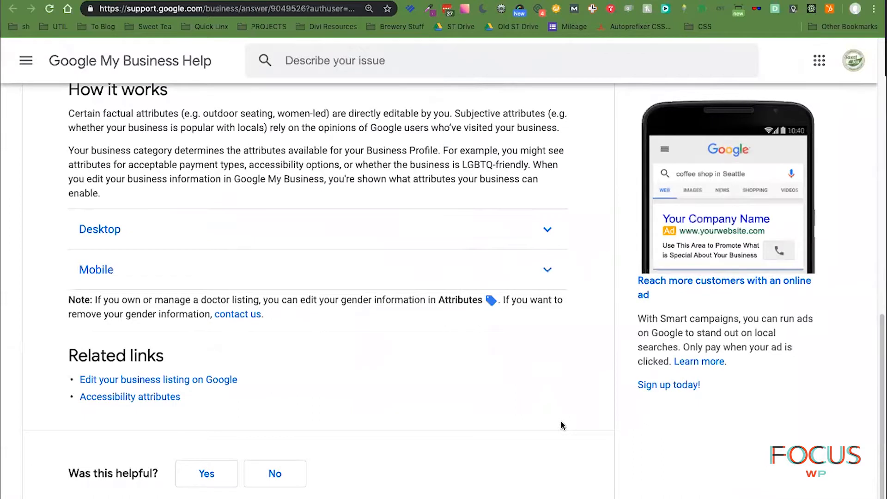
pyautogui.scroll(1, 561, 423)
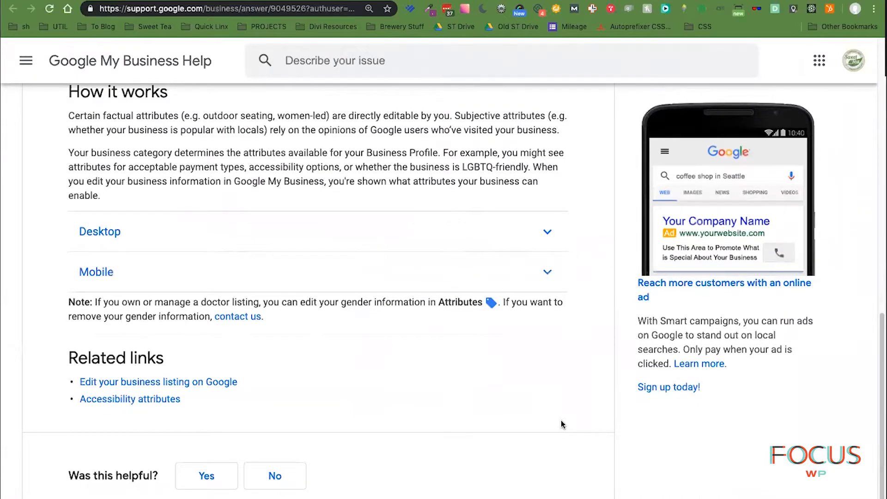
pyautogui.scroll(5, 562, 424)
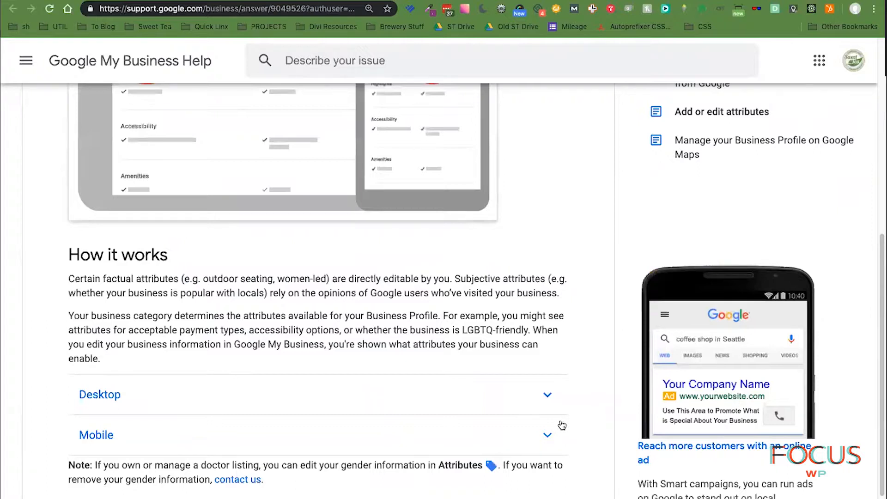
pyautogui.scroll(-4, 561, 425)
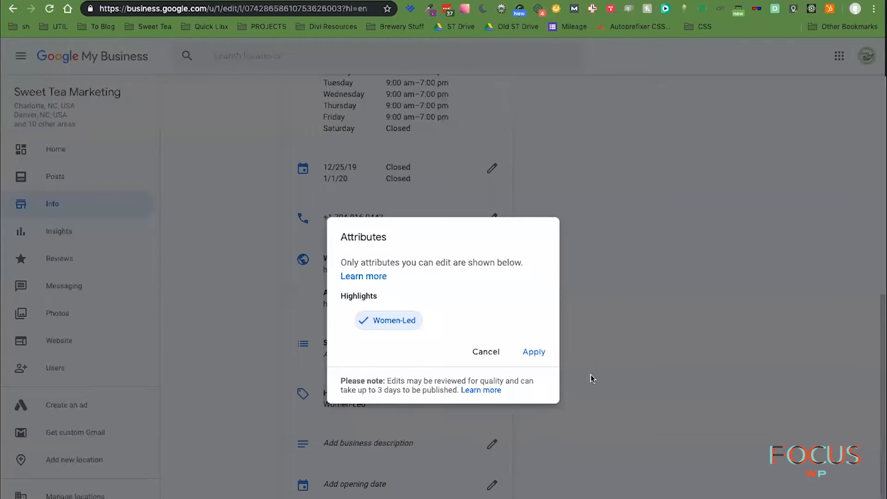
# - Close the Attributes dialog and the business description editor without making changes
pyautogui.click(486, 351)
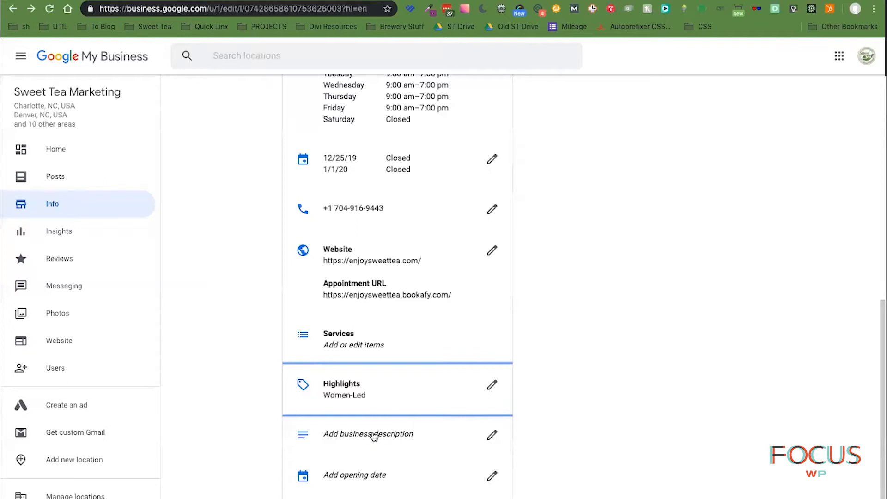
pyautogui.click(374, 436)
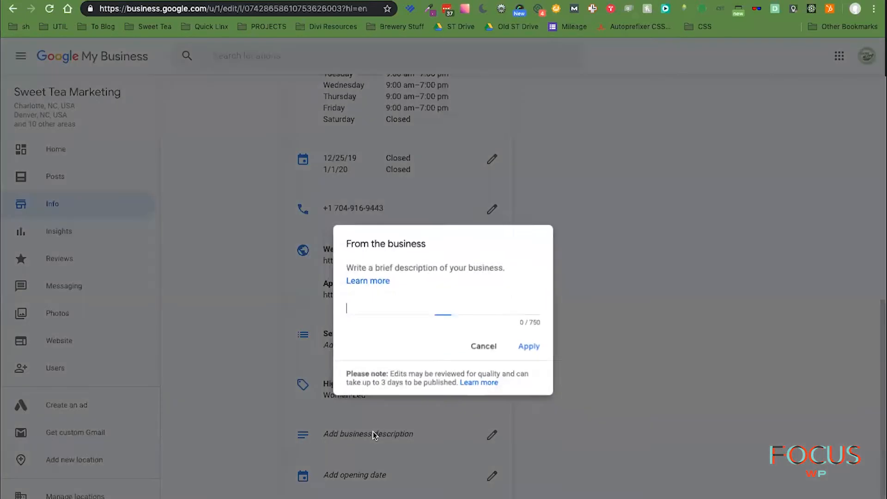
pyautogui.click(485, 350)
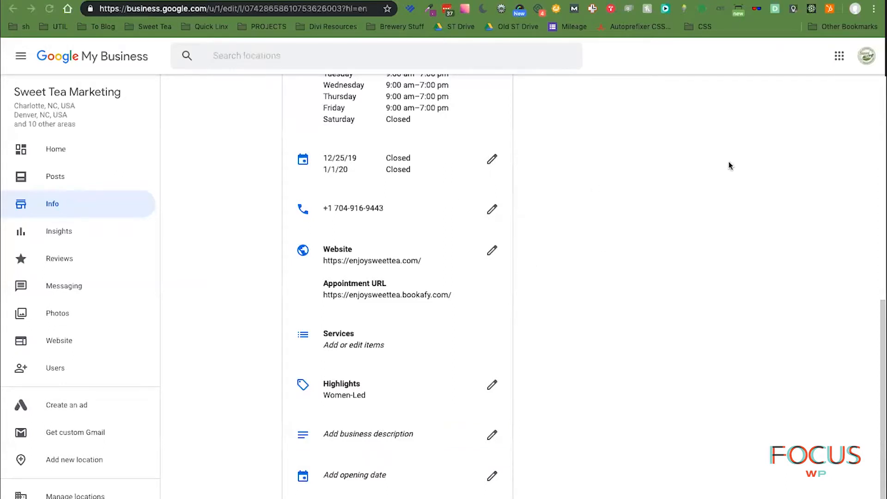
# - Set the business opening date to May 1, 2015
pyautogui.click(359, 477)
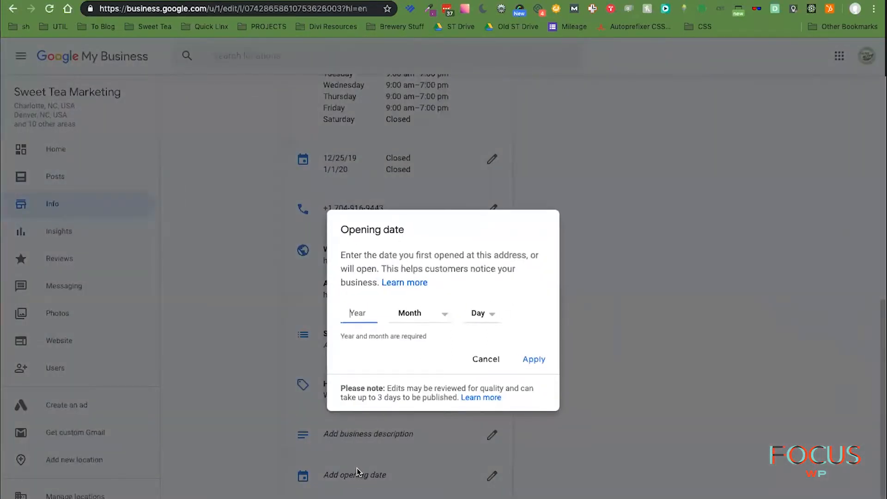
pyautogui.write('2015')
pyautogui.click(428, 316)
pyautogui.click(415, 391)
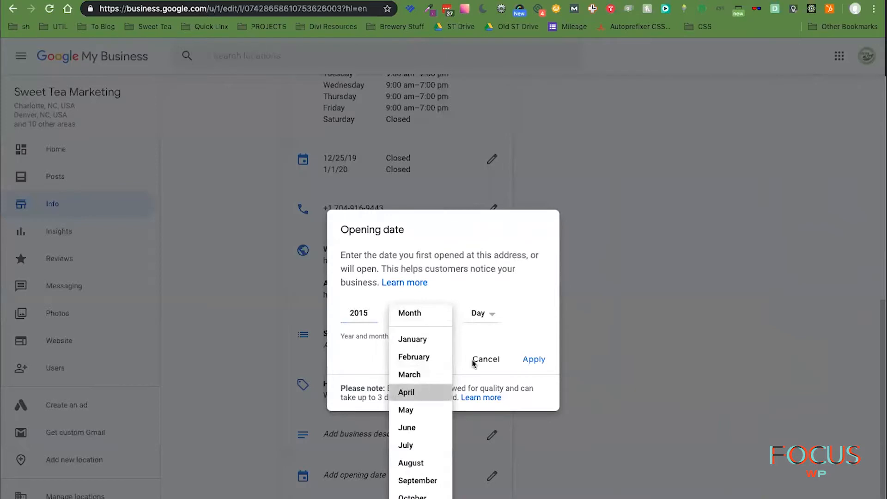
pyautogui.click(478, 313)
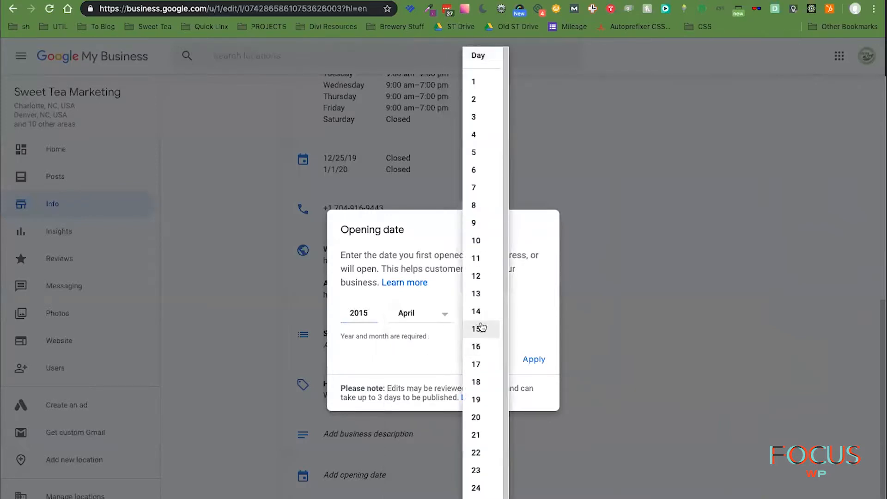
pyautogui.click(433, 318)
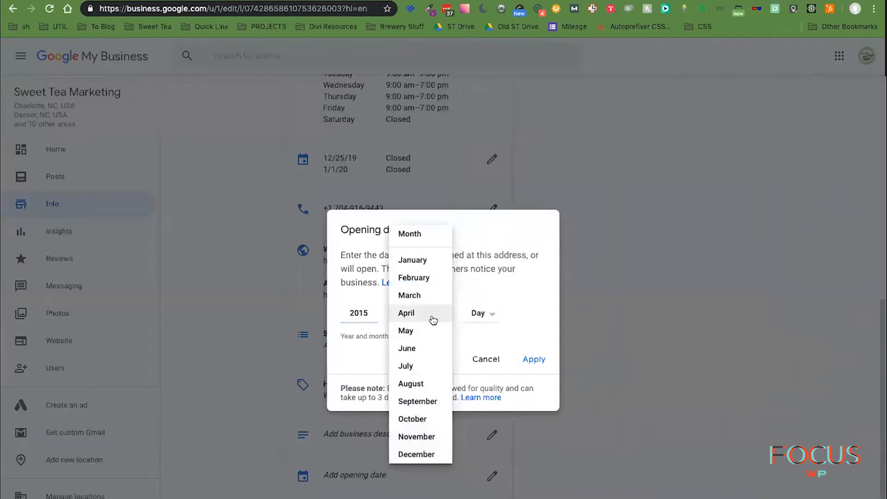
pyautogui.click(430, 331)
pyautogui.click(480, 316)
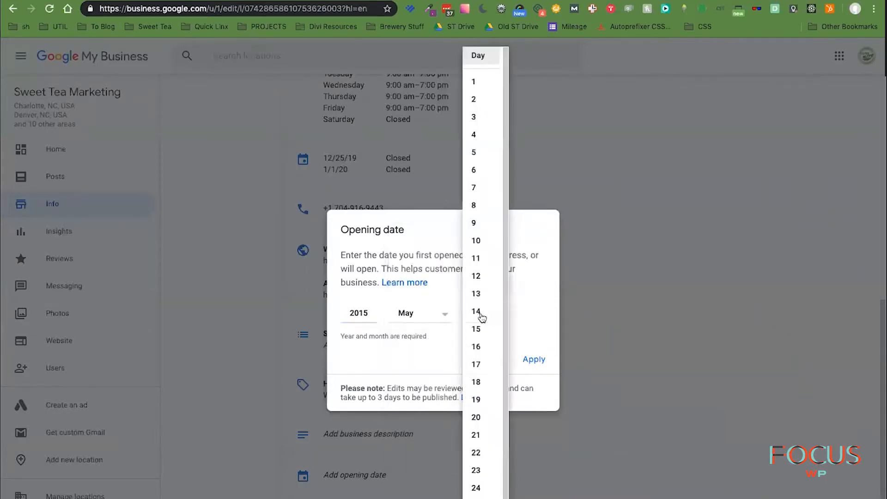
pyautogui.click(486, 83)
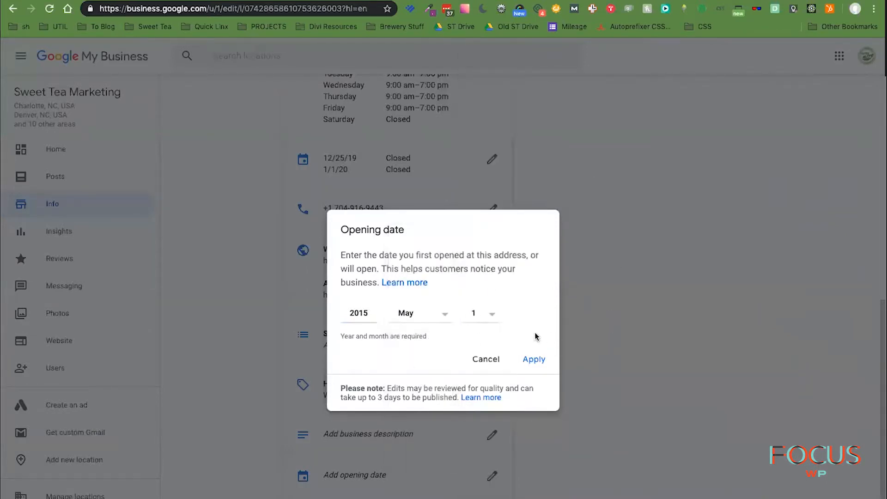
pyautogui.click(534, 362)
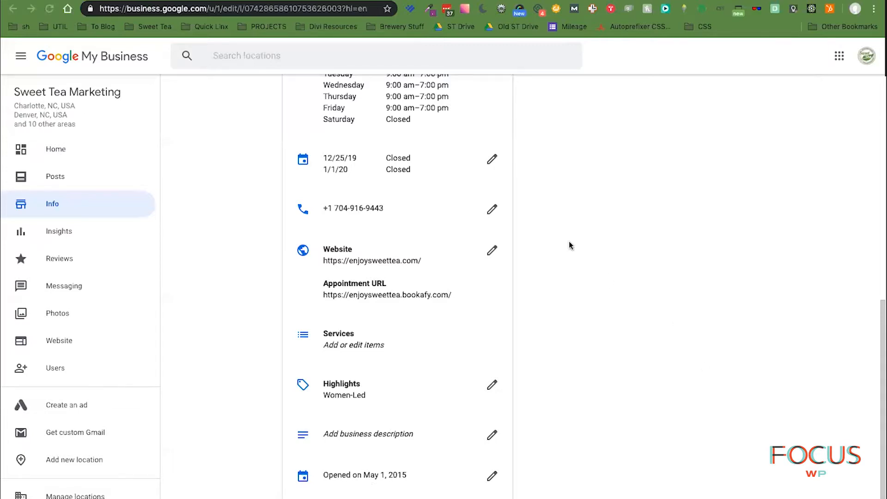
# - Change the opening year from 2015 to 1998, making the date May 1, 1998
pyautogui.click(392, 475)
pyautogui.click(371, 317)
pyautogui.click(360, 314)
pyautogui.doubleClick(360, 314)
pyautogui.write('19')
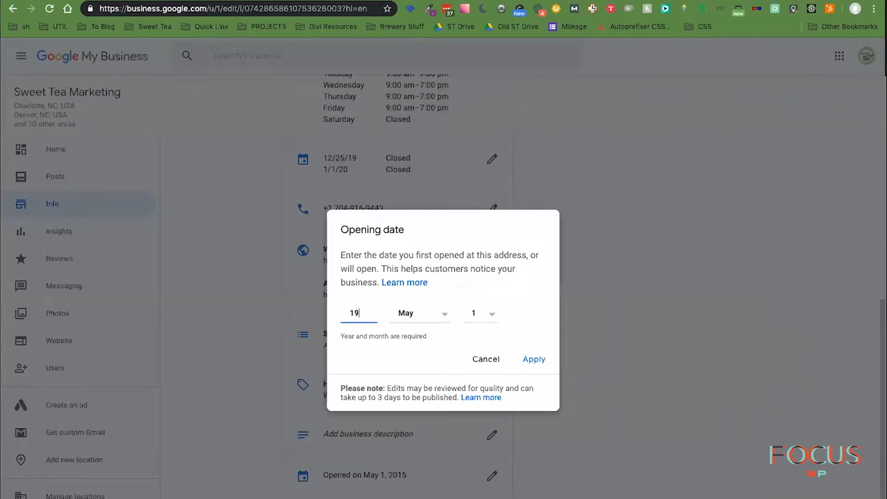
pyautogui.write('98')
pyautogui.click(534, 360)
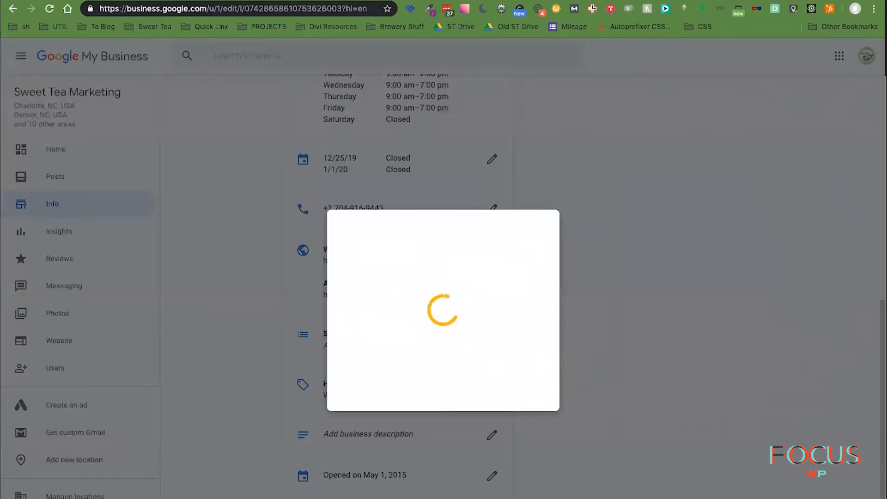
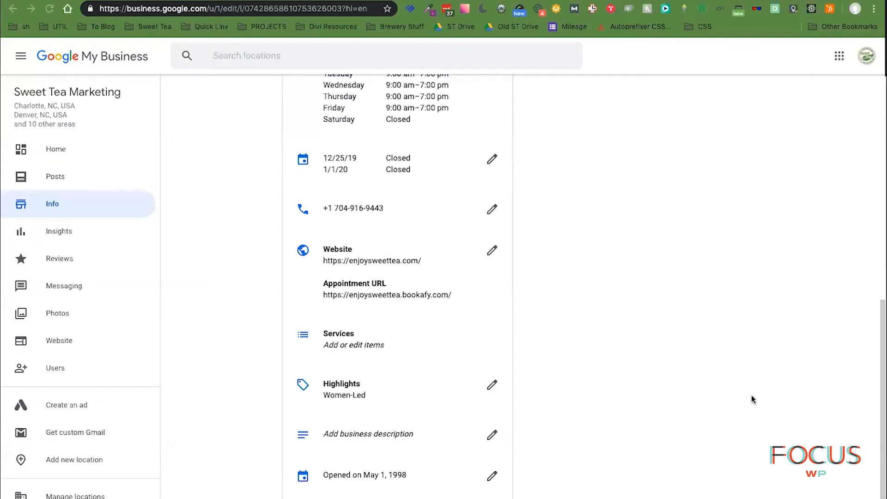
# - Copy the hero headline and tagline from the enjoysweettea.com home page
pyautogui.click(209, 28)
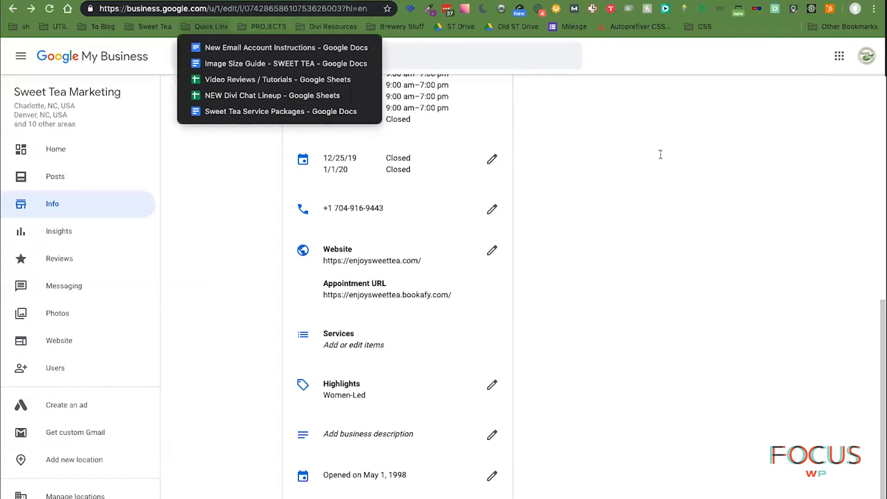
pyautogui.click(630, 168)
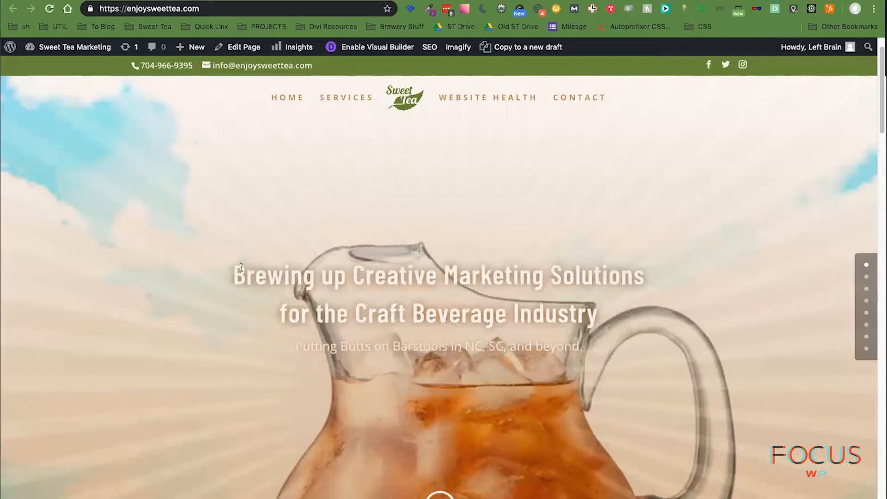
pyautogui.moveTo(233, 273); pyautogui.dragTo(552, 313)
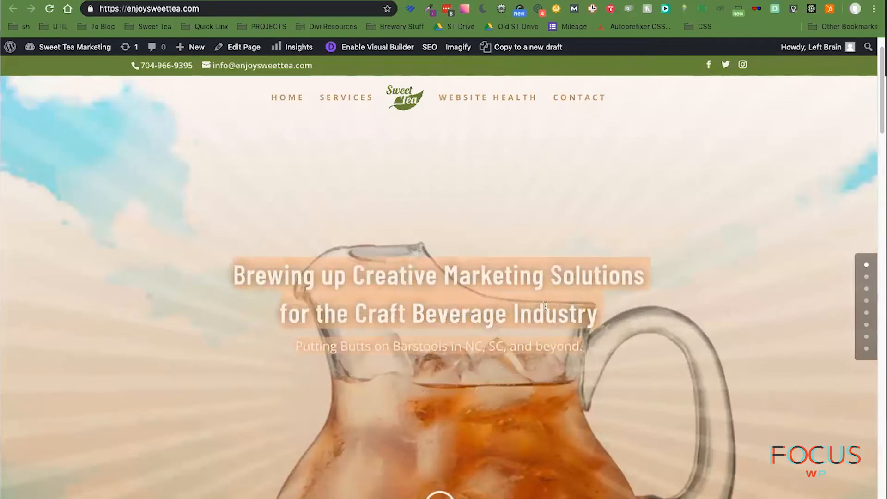
pyautogui.rightClick(546, 305)
pyautogui.click(566, 329)
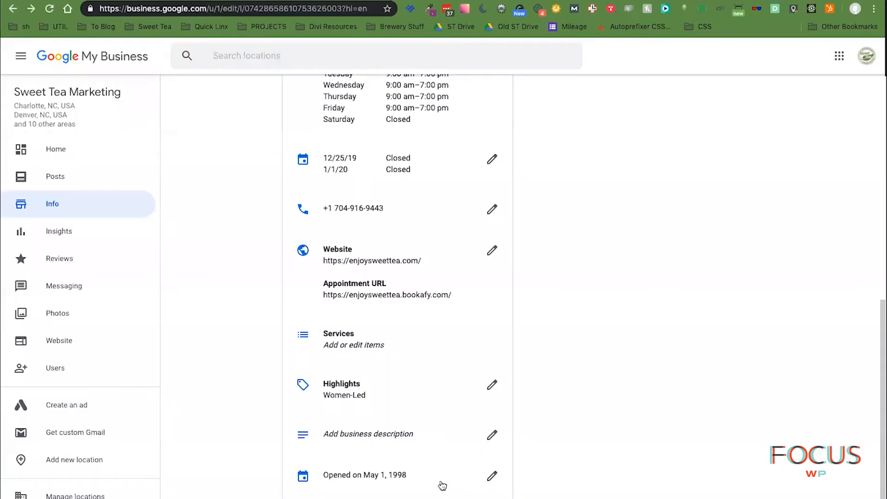
# - Paste the copied headline as the business description, joined into one line with a period, and apply it
pyautogui.click(368, 434)
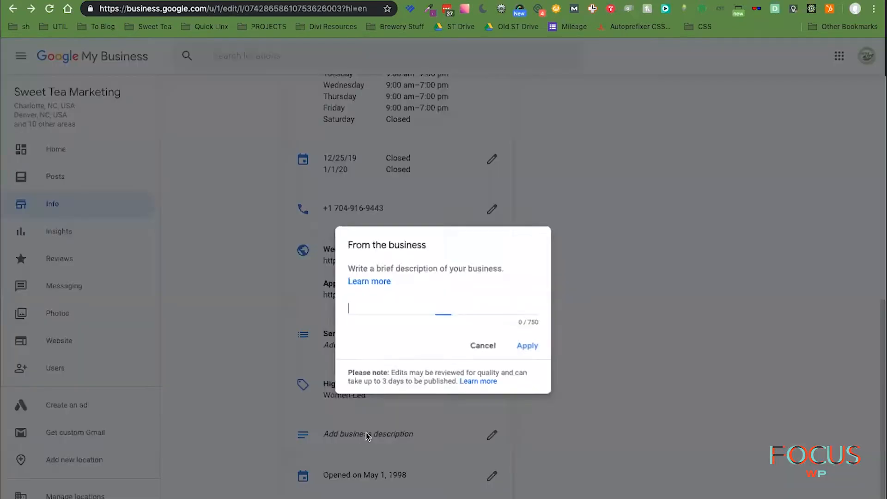
pyautogui.rightClick(357, 307)
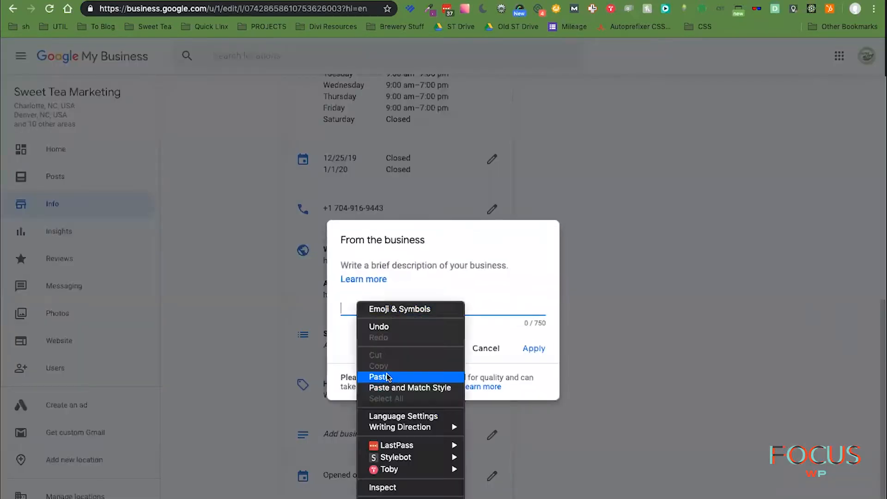
pyautogui.click(390, 372)
pyautogui.click(341, 314)
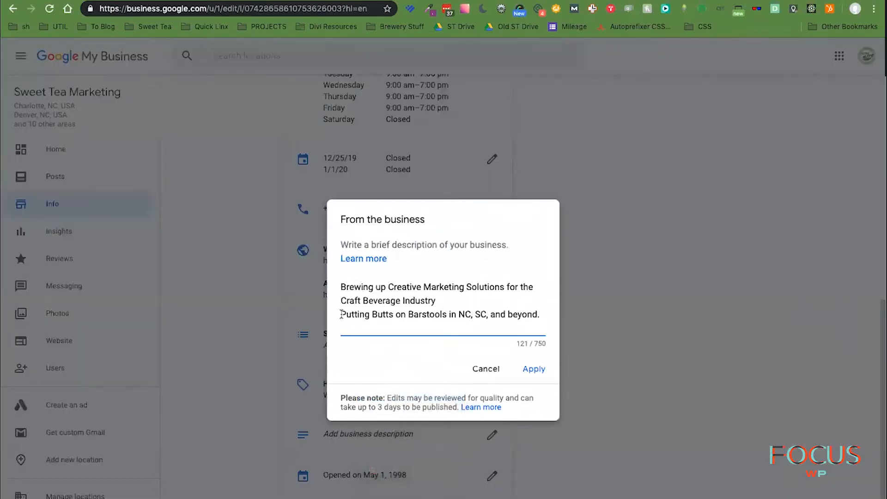
pyautogui.press('BackSpace')
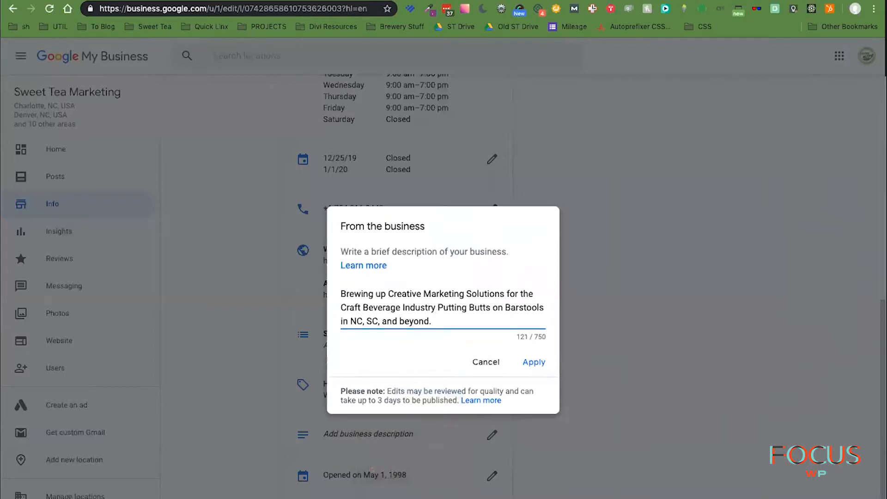
pyautogui.write('.')
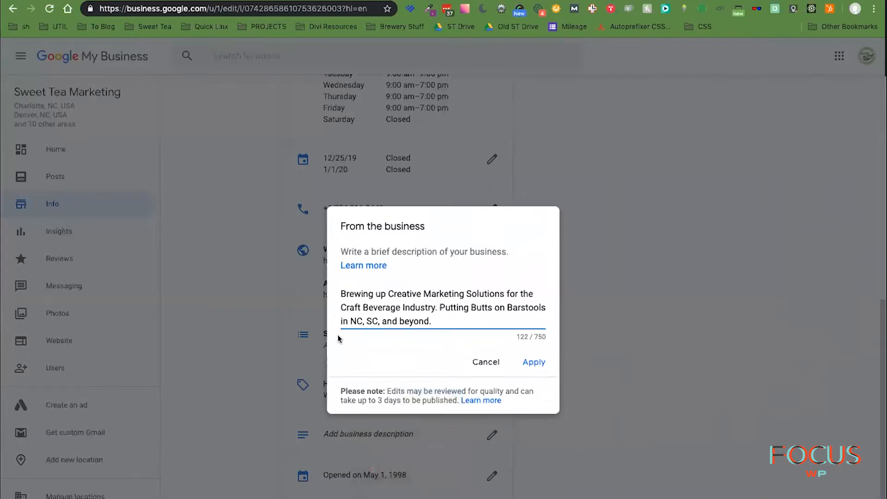
pyautogui.click(533, 363)
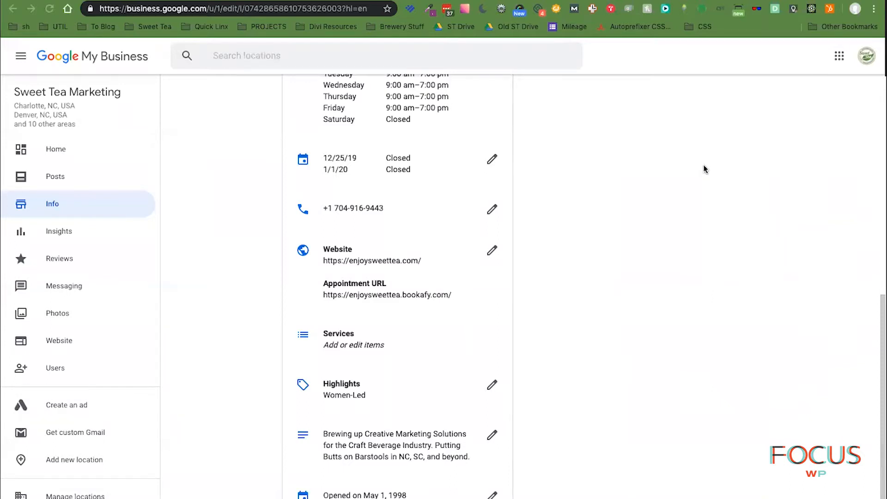
pyautogui.hotkey('ctrl', 'Tab')
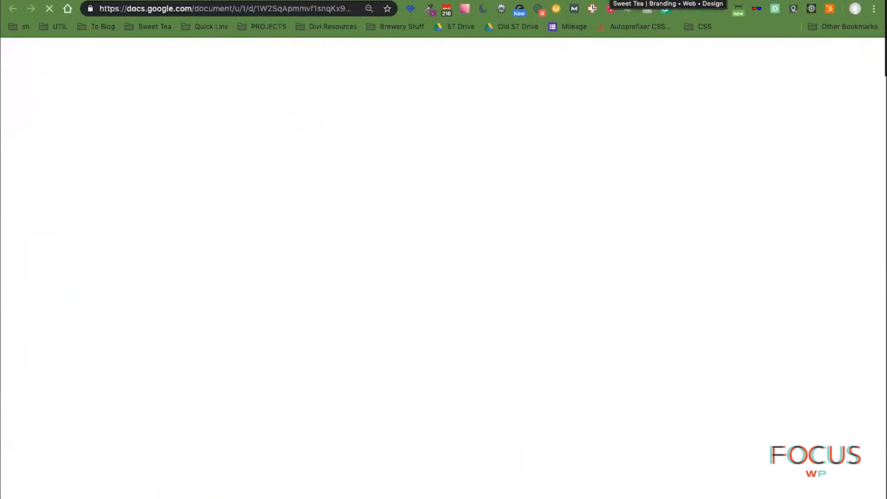
pyautogui.hotkey('ctrl', 'Tab')
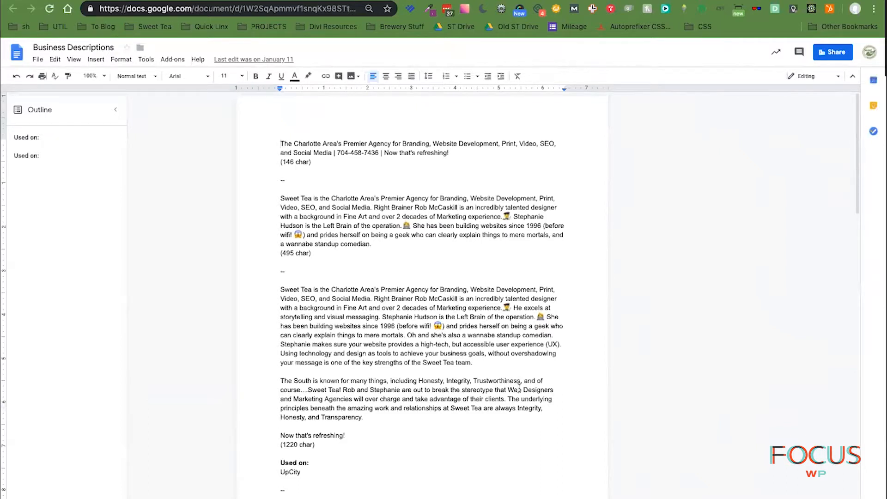
pyautogui.click(392, 200)
pyautogui.moveTo(414, 208); pyautogui.dragTo(458, 216)
pyautogui.click(450, 245)
pyautogui.scroll(-1, 469, 276)
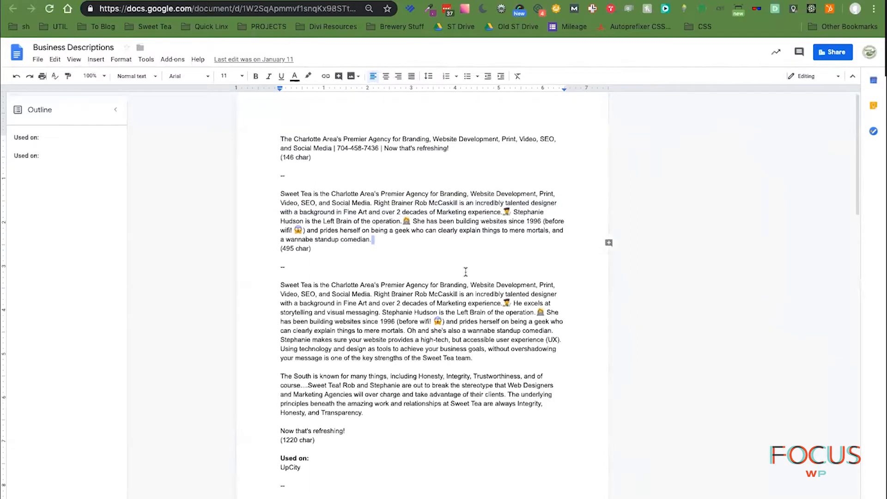
pyautogui.scroll(-2, 465, 271)
pyautogui.scroll(-15, 465, 272)
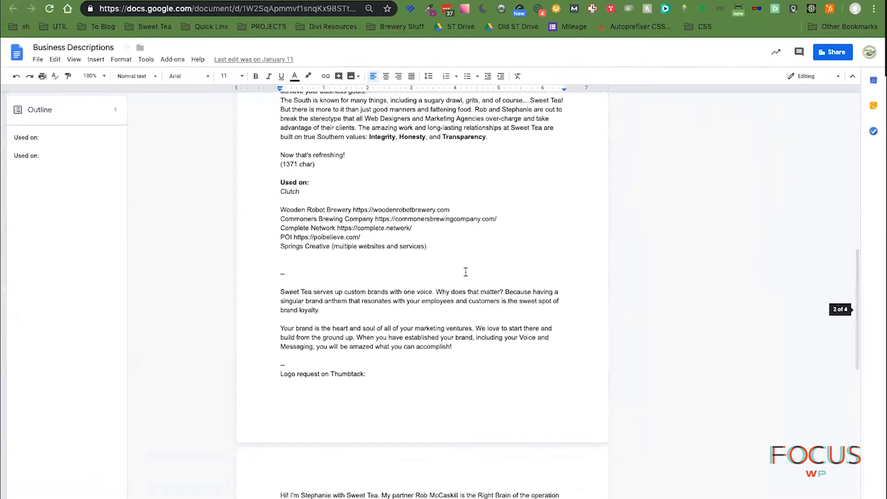
pyautogui.scroll(5, 466, 272)
pyautogui.scroll(-15, 466, 272)
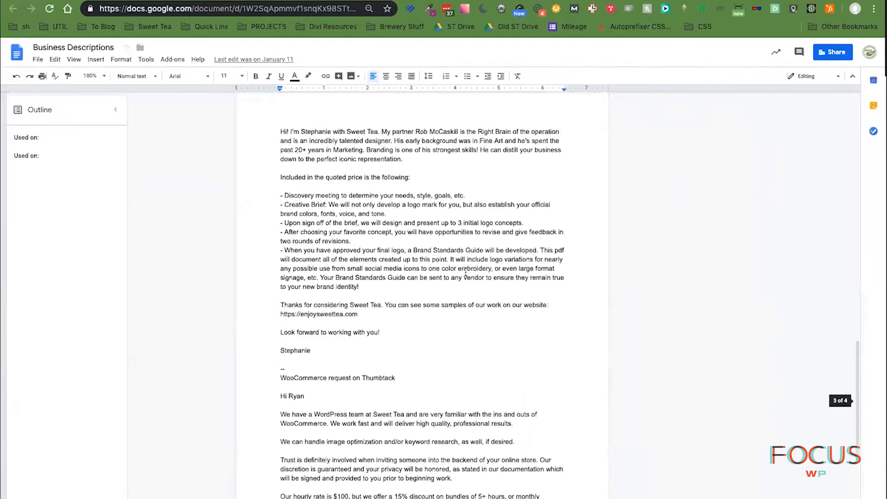
pyautogui.scroll(20, 466, 273)
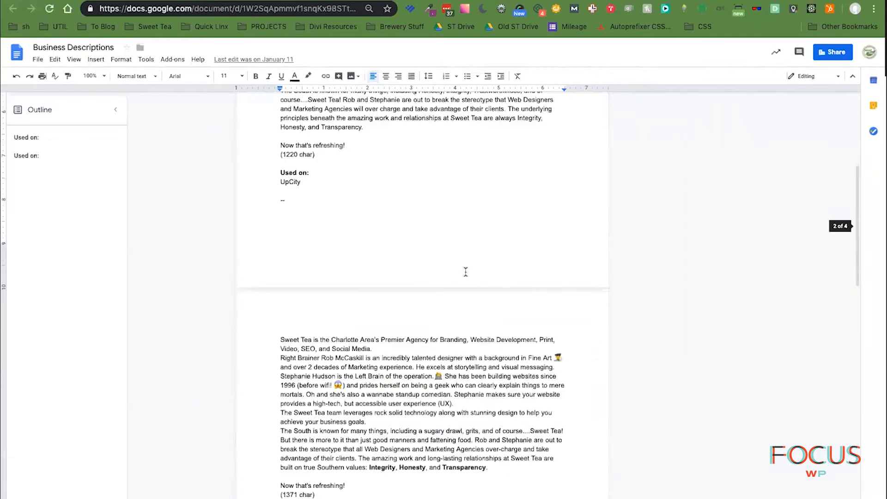
pyautogui.click(161, 1)
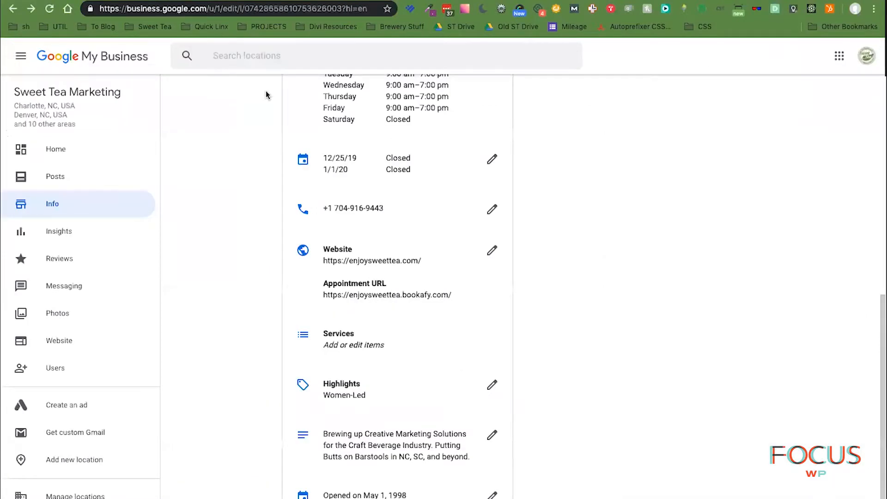
# - Open the Category editor from the categories list at the top of the Info page
pyautogui.scroll(-1, 596, 360)
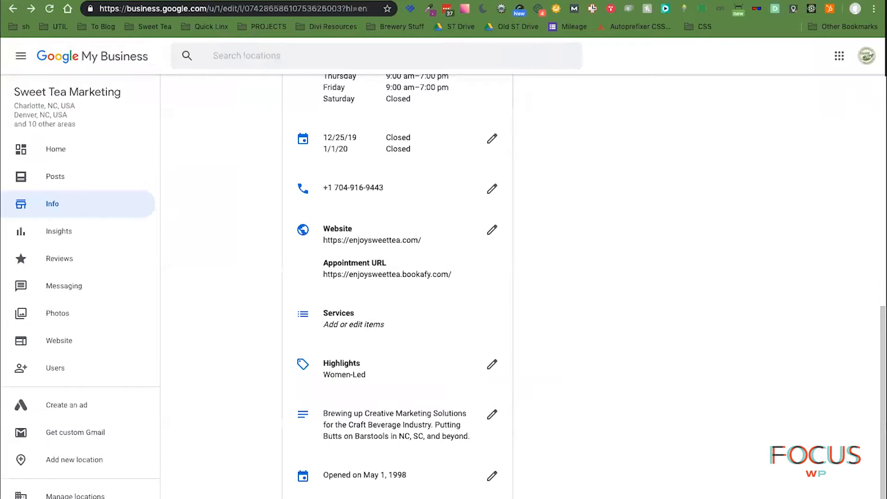
pyautogui.scroll(5, 443, 286)
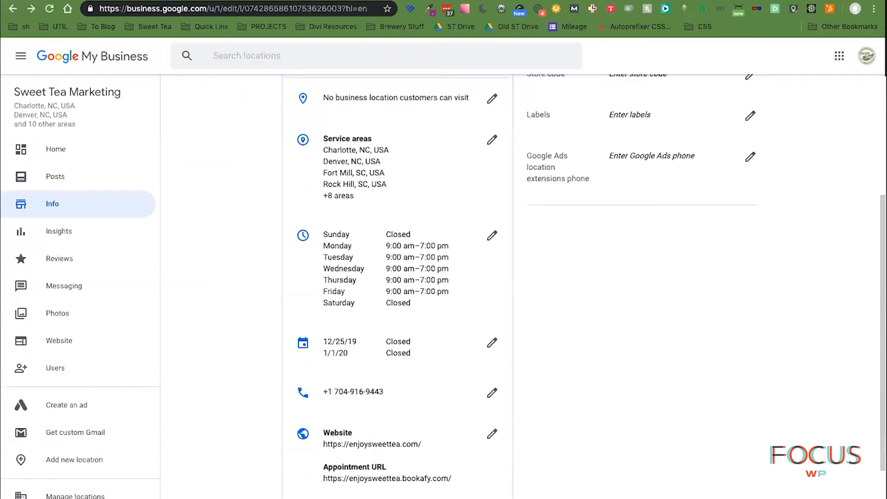
pyautogui.scroll(1, 444, 287)
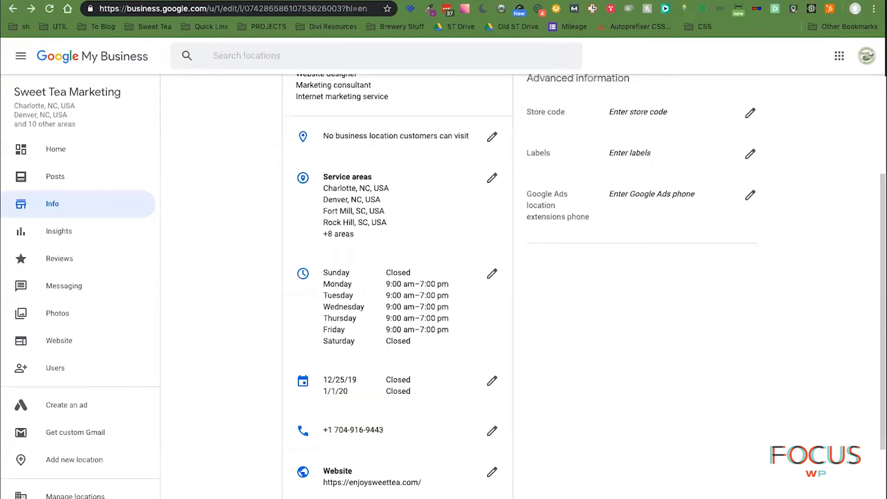
pyautogui.scroll(5, 287, 237)
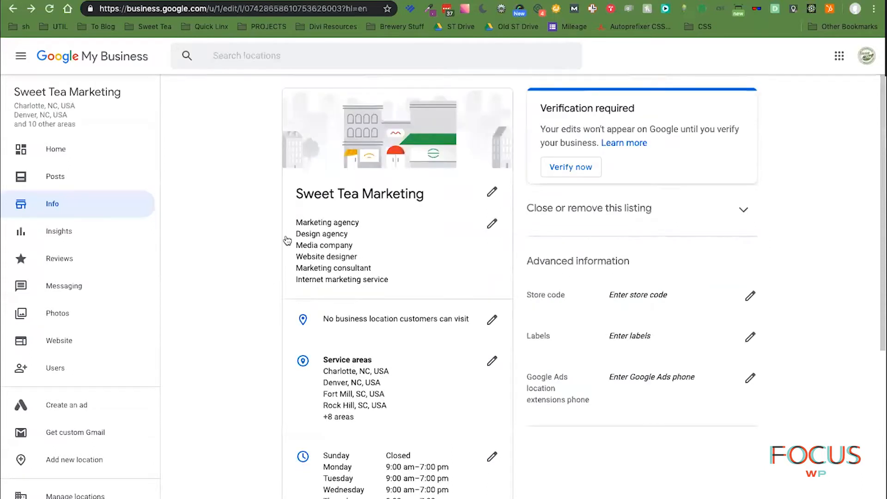
pyautogui.click(336, 247)
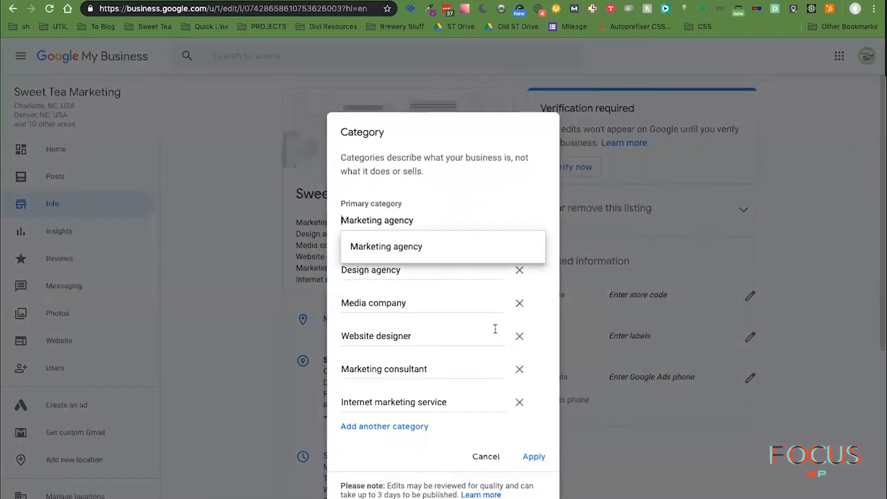
# - Add another category entry and enter a craft brewery marketing consultant category
pyautogui.click(409, 427)
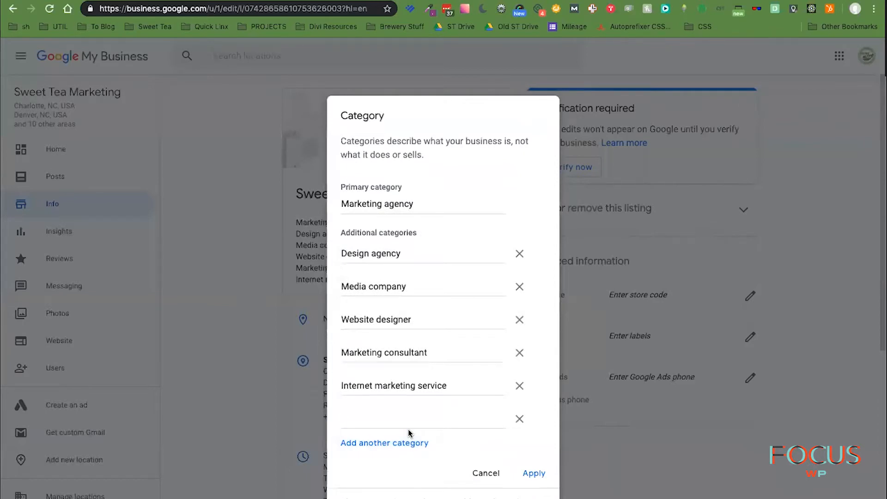
pyautogui.write('craft')
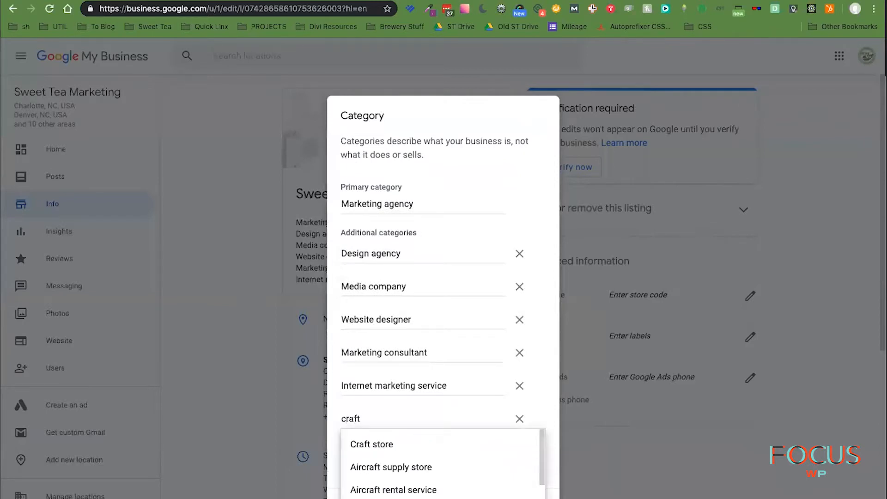
pyautogui.press('BackSpace')
pyautogui.press('BackSpace')
pyautogui.press('BackSpace')
pyautogui.press('BackSpace')
pyautogui.press('BackSpace')
pyautogui.write('bev')
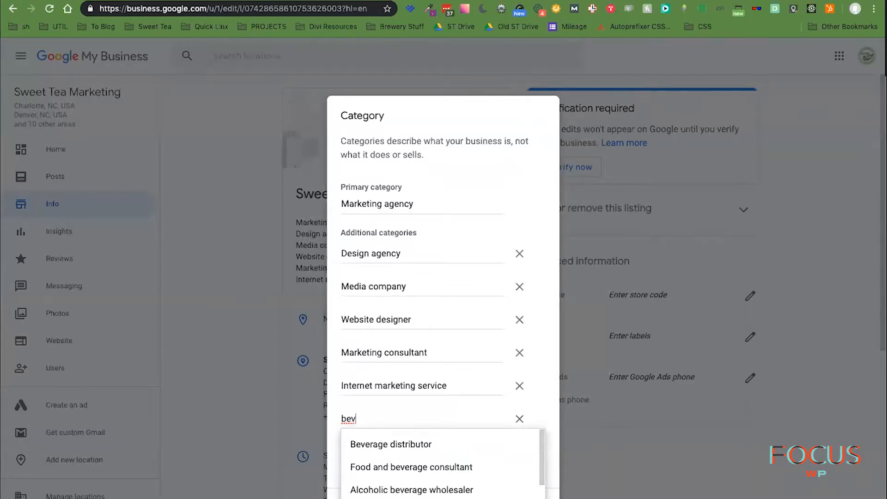
pyautogui.press('BackSpace')
pyautogui.press('BackSpace')
pyautogui.press('BackSpace')
pyautogui.write('cra')
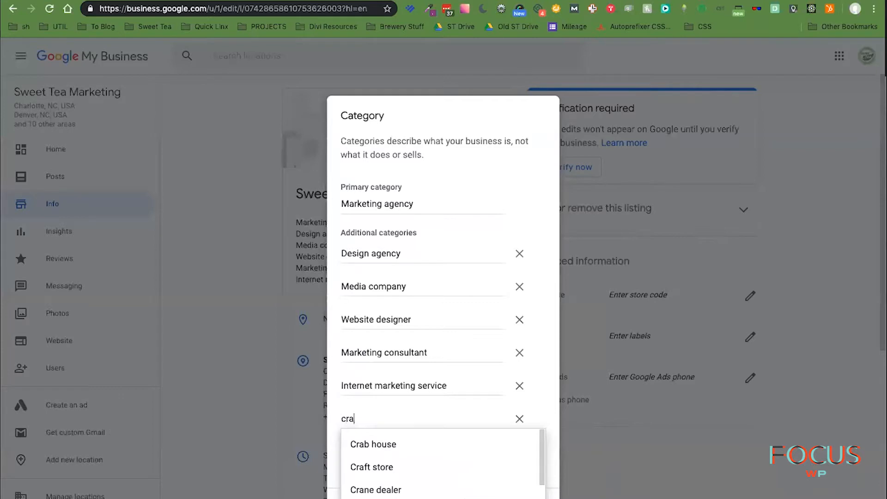
pyautogui.write('ft b')
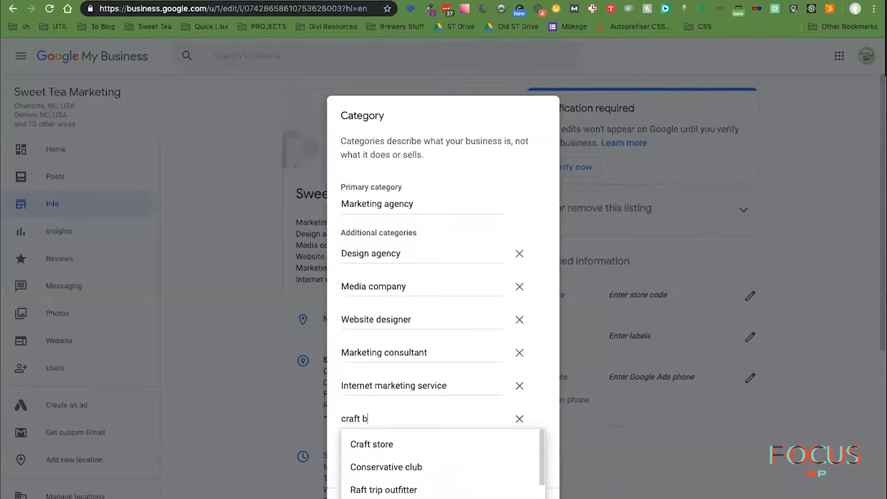
pyautogui.write('r')
pyautogui.press('BackSpace')
pyautogui.write('e')
pyautogui.press('BackSpace')
pyautogui.press('BackSpace')
pyautogui.press('BackSpace')
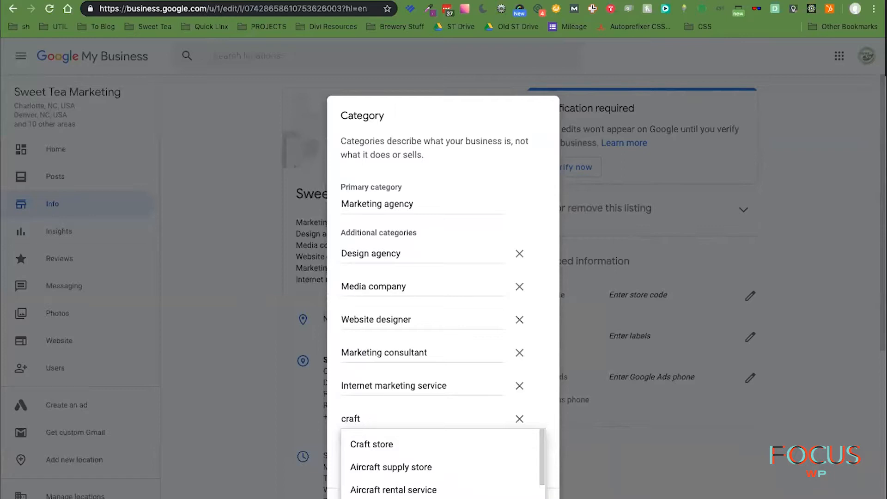
pyautogui.write('beer ')
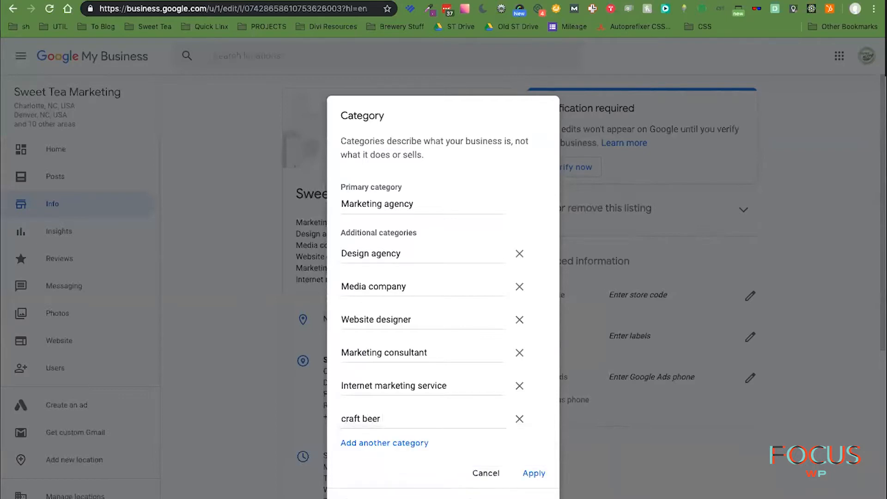
pyautogui.write('con')
pyautogui.press('BackSpace')
pyautogui.press('BackSpace')
pyautogui.press('BackSpace')
pyautogui.press('BackSpace')
pyautogui.press('BackSpace')
pyautogui.press('BackSpace')
pyautogui.press('BackSpace')
pyautogui.write('rewery marketing consultant')
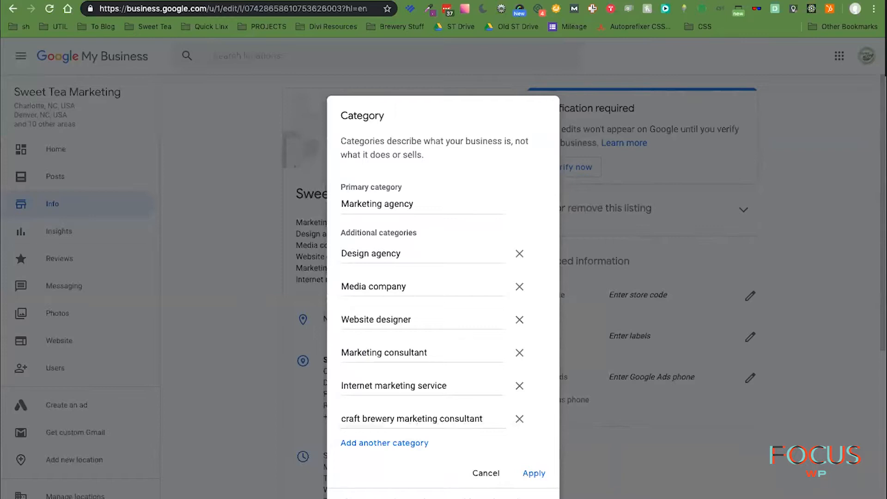
# - Apply, remove the rejected craft brewery category row, and cancel the category changes
pyautogui.click(534, 473)
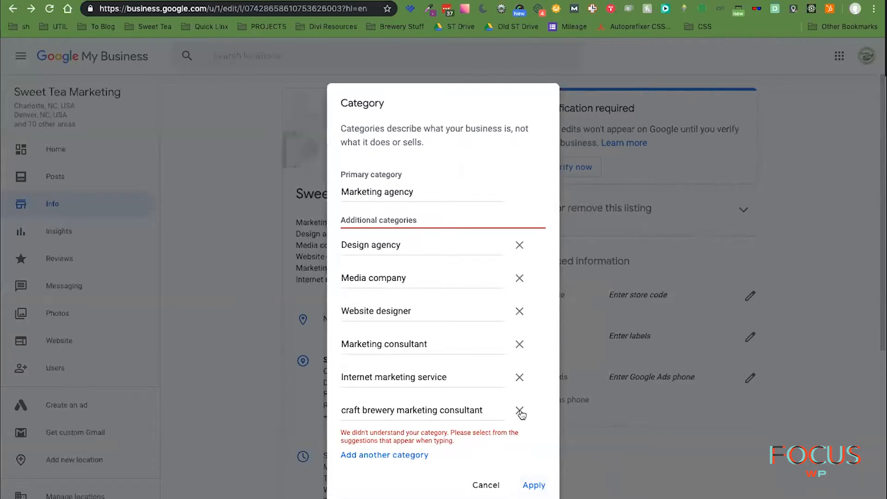
pyautogui.click(520, 411)
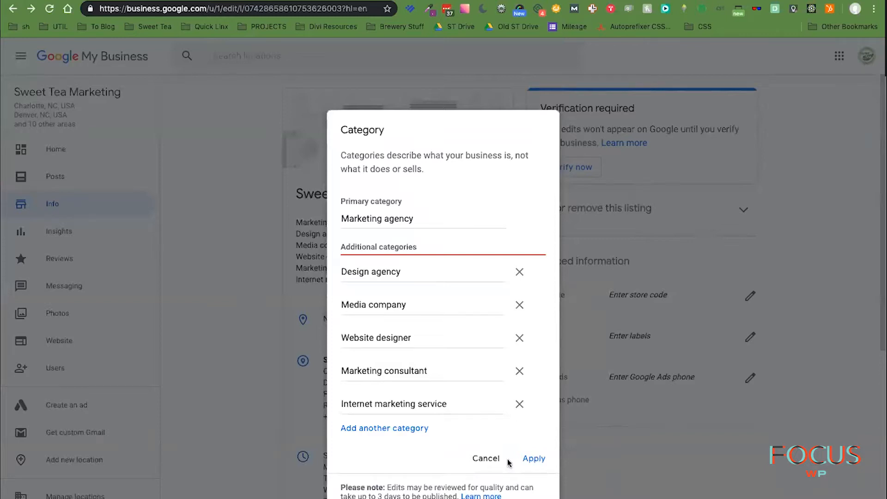
pyautogui.click(484, 459)
pyautogui.scroll(-9, 638, 497)
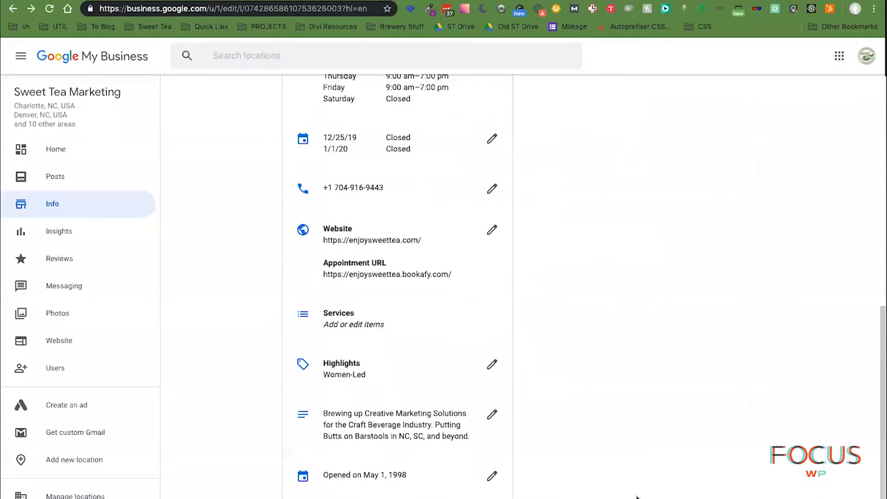
# - Open Photos, dismiss the tip, filter to Identity's Logo and Cover cards, and open Set logo
pyautogui.click(365, 498)
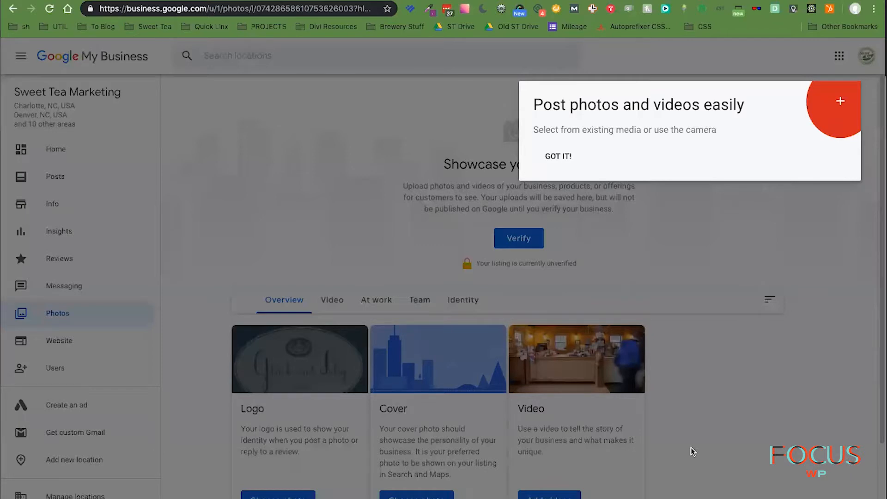
pyautogui.click(558, 160)
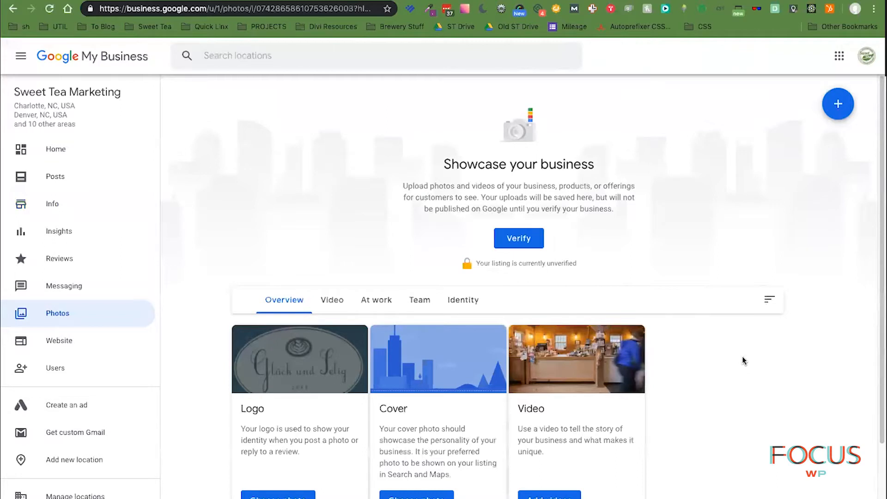
pyautogui.click(474, 305)
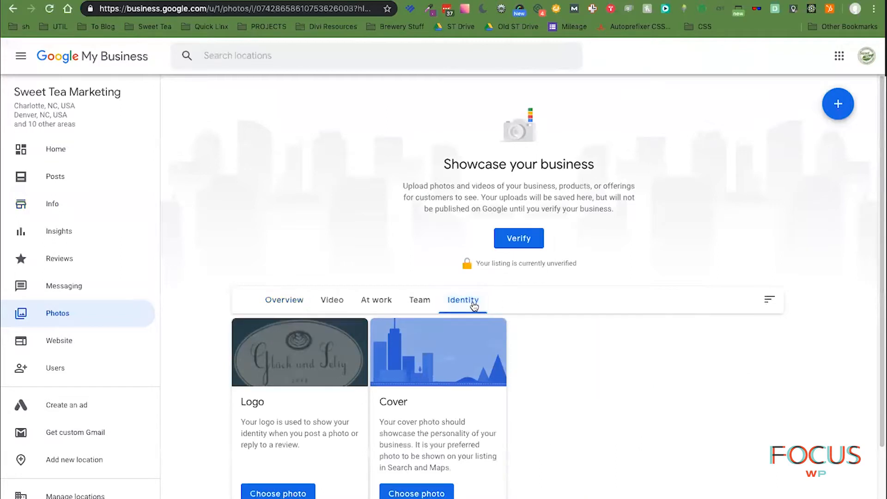
pyautogui.click(284, 302)
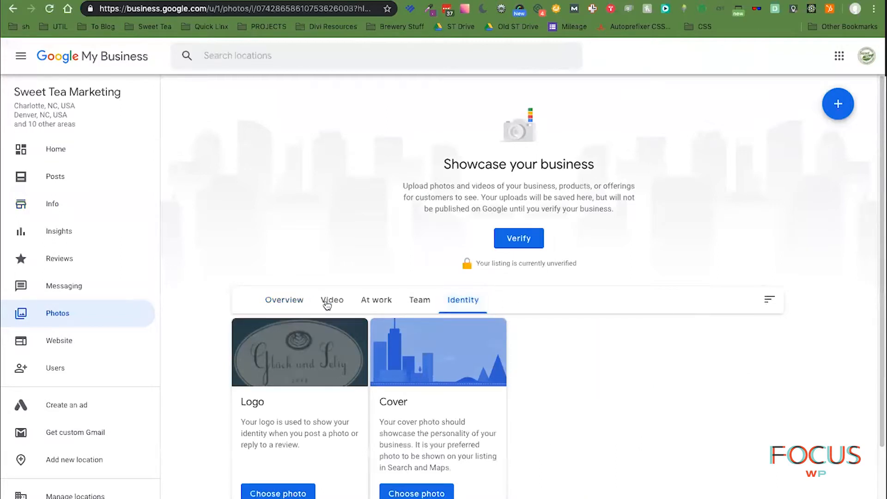
pyautogui.click(467, 303)
pyautogui.click(277, 493)
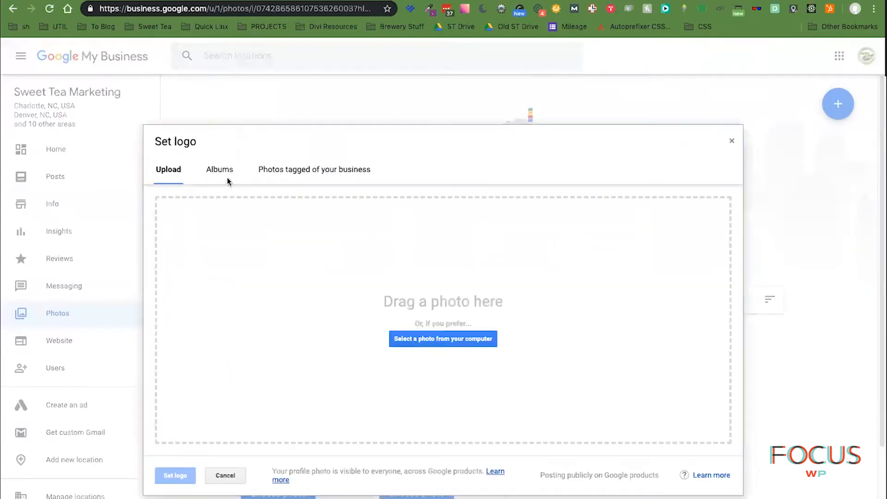
# - Try ST-150w.png from the Brand 2018 folder as the logo, adjust its crop, then cancel
pyautogui.click(471, 339)
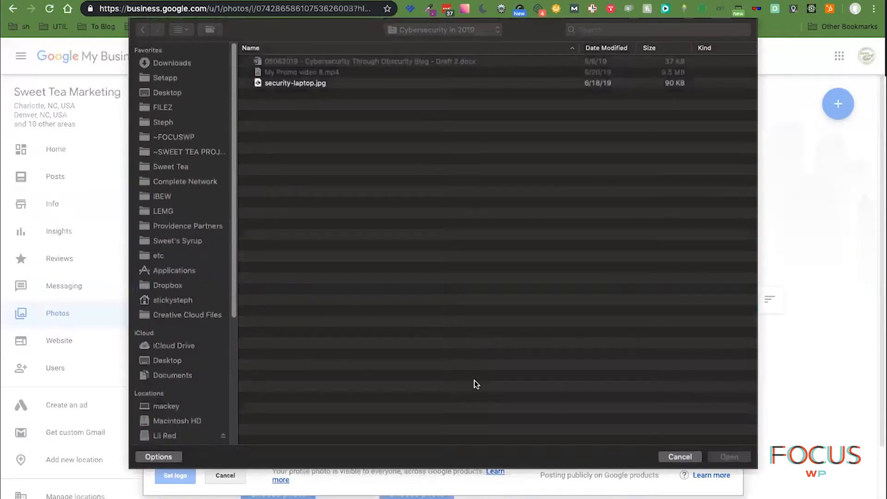
pyautogui.click(174, 166)
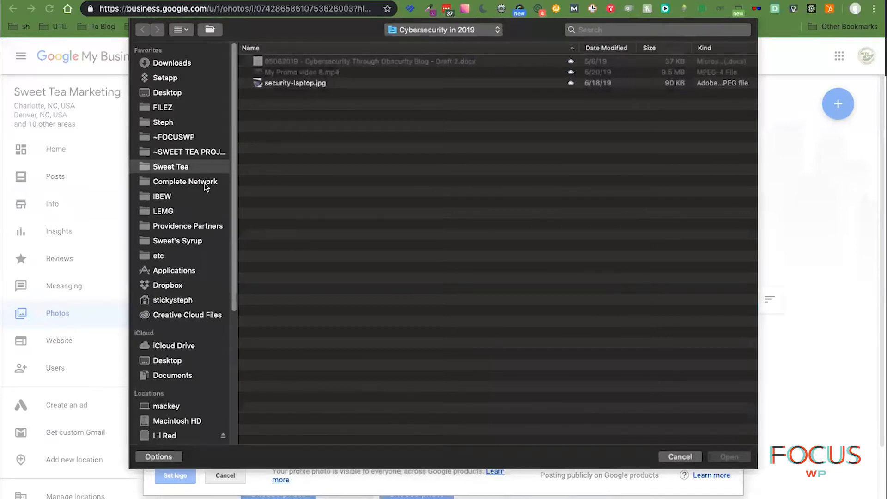
pyautogui.doubleClick(281, 72)
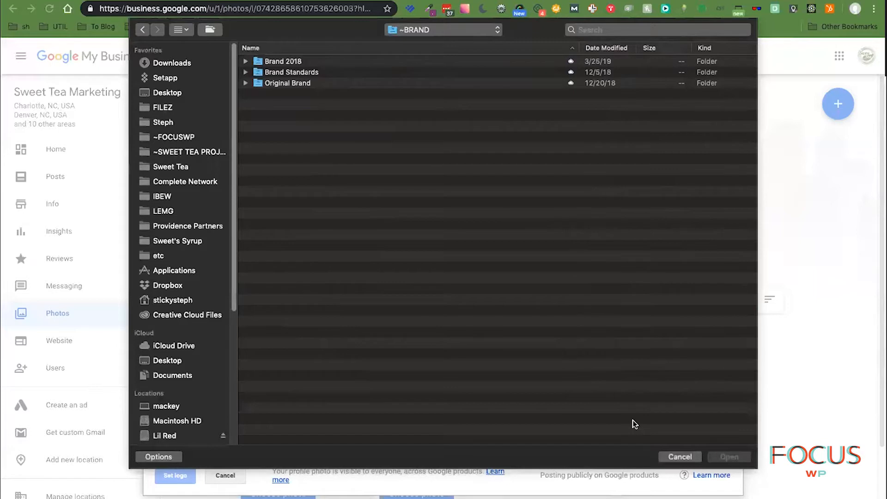
pyautogui.click(245, 62)
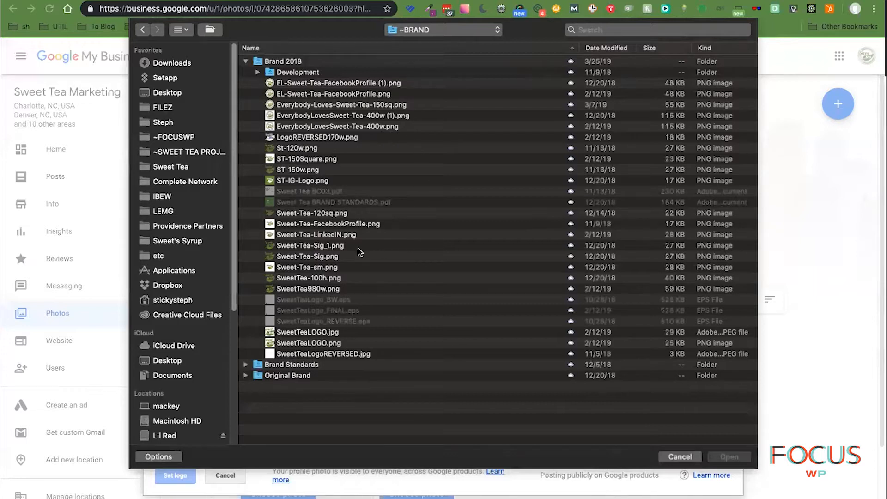
pyautogui.click(293, 169)
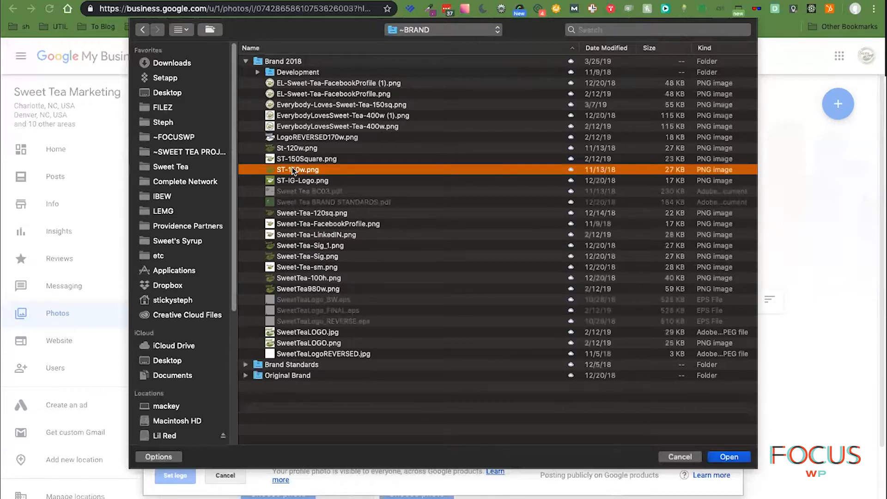
pyautogui.press('space')
pyautogui.press('space')
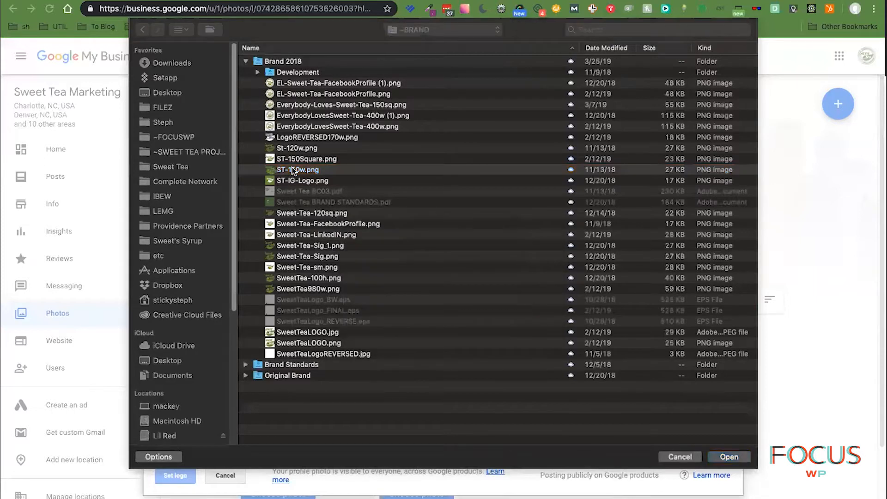
pyautogui.doubleClick(292, 169)
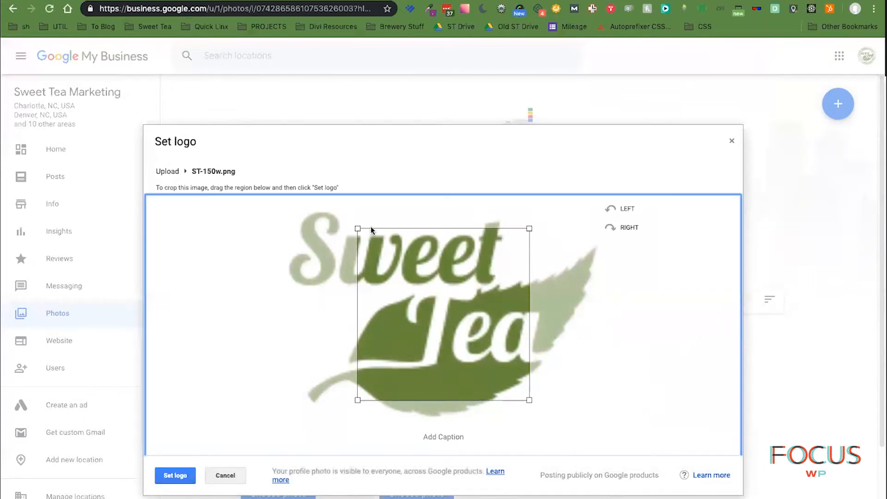
pyautogui.moveTo(358, 228); pyautogui.dragTo(307, 213)
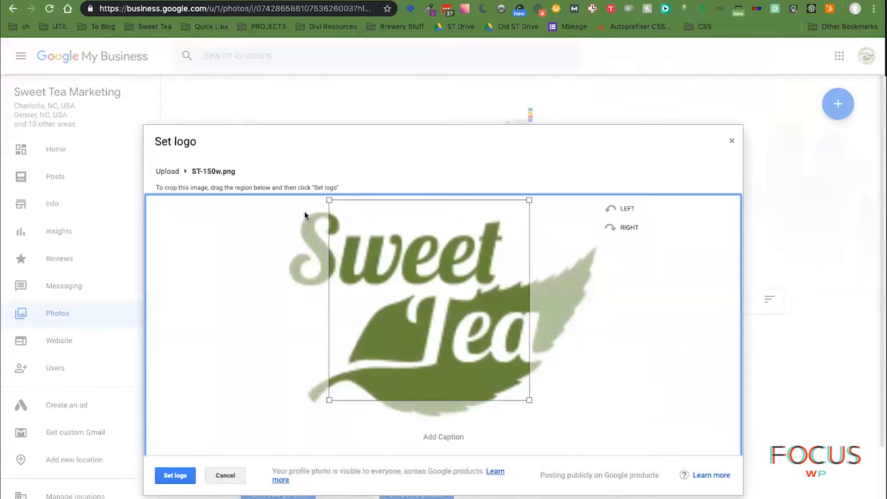
pyautogui.moveTo(529, 399); pyautogui.dragTo(608, 452)
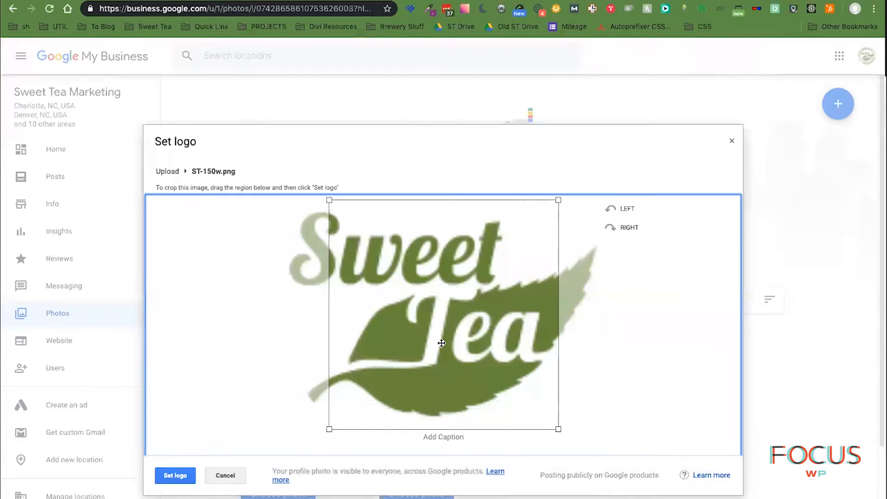
pyautogui.moveTo(415, 279); pyautogui.dragTo(397, 262)
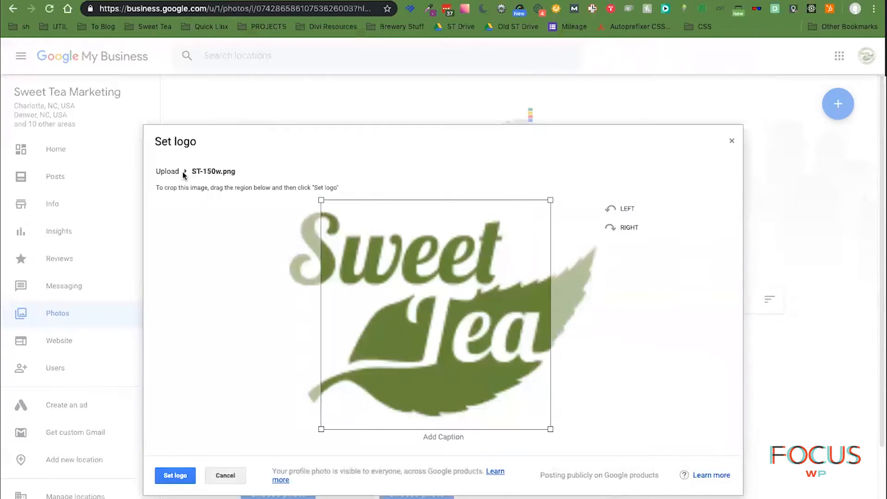
pyautogui.click(226, 476)
# - Try SweetTea980w.png as the logo with an enlarged crop, then discard it
pyautogui.click(284, 491)
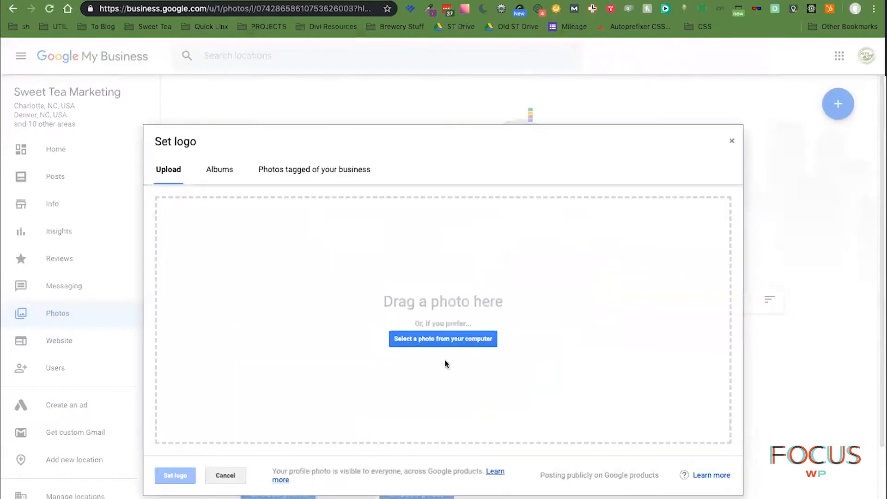
pyautogui.click(455, 340)
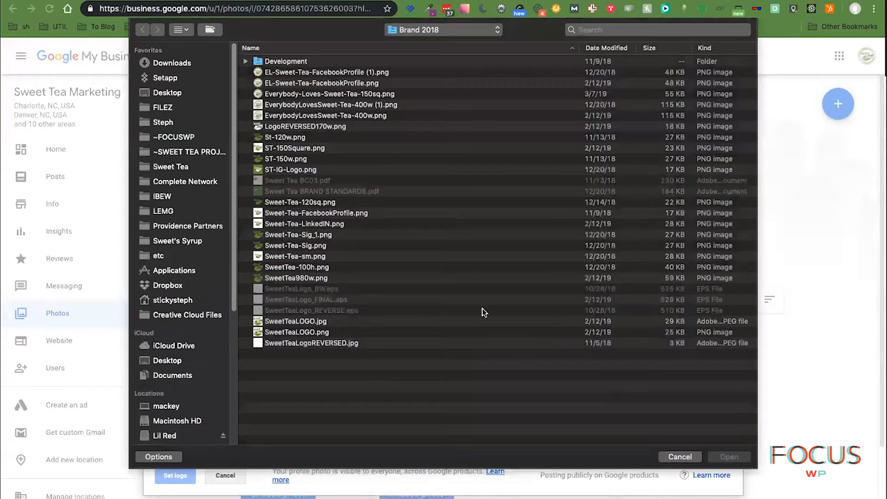
pyautogui.click(654, 47)
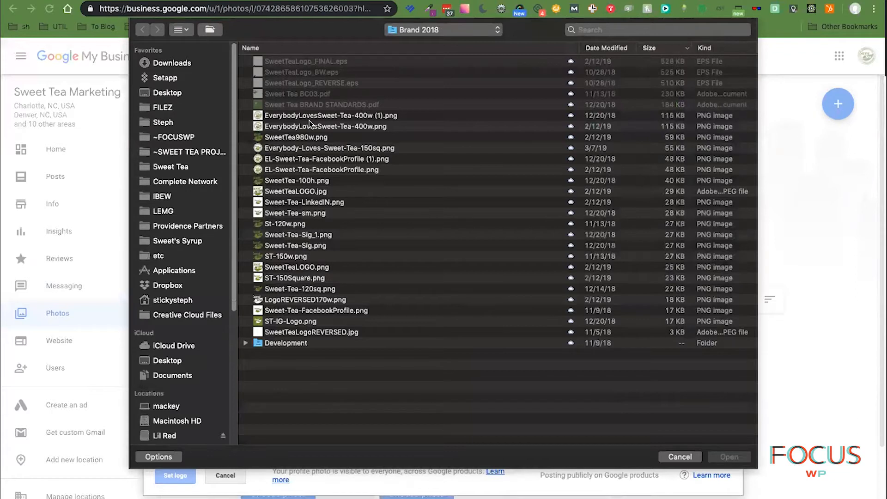
pyautogui.click(303, 137)
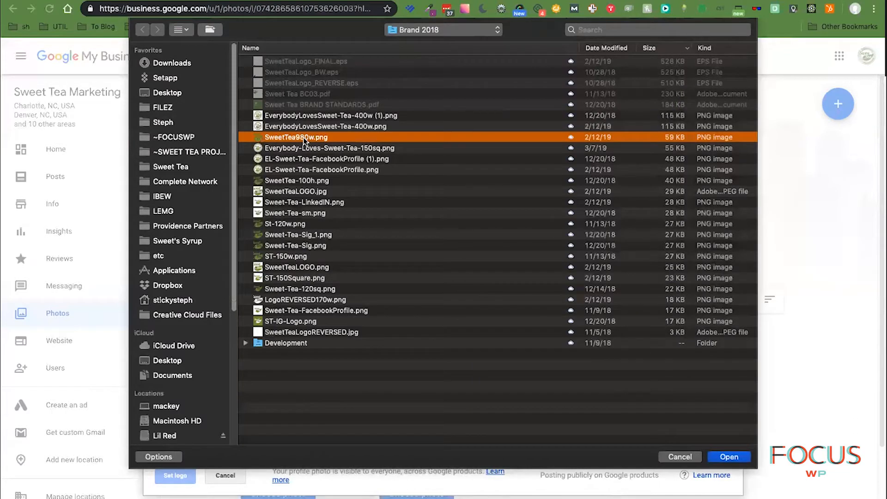
pyautogui.doubleClick(303, 137)
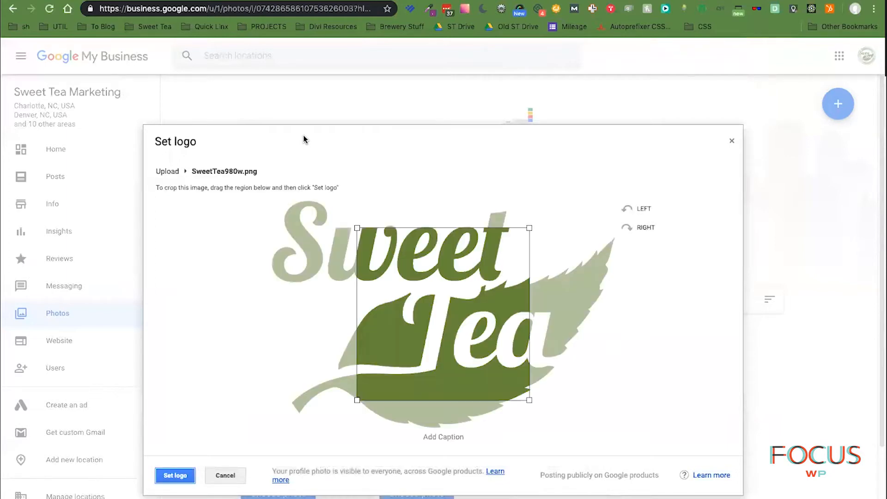
pyautogui.moveTo(357, 227); pyautogui.dragTo(279, 176)
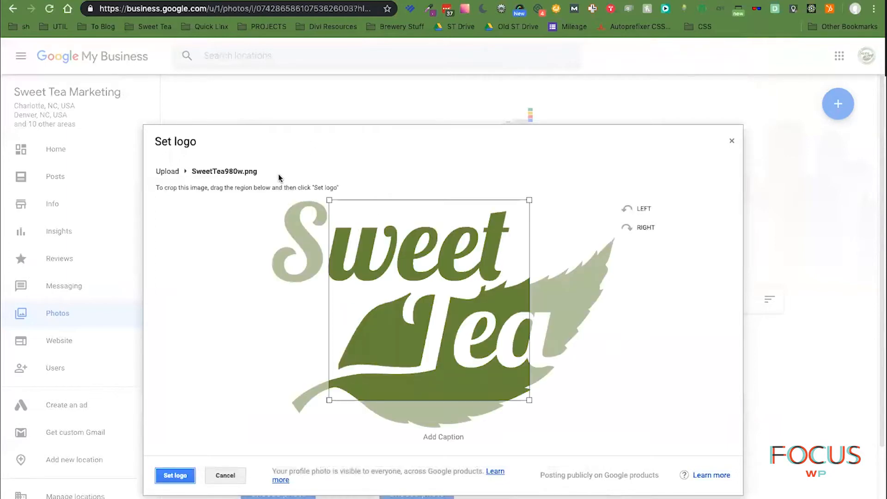
pyautogui.moveTo(529, 400); pyautogui.dragTo(617, 481)
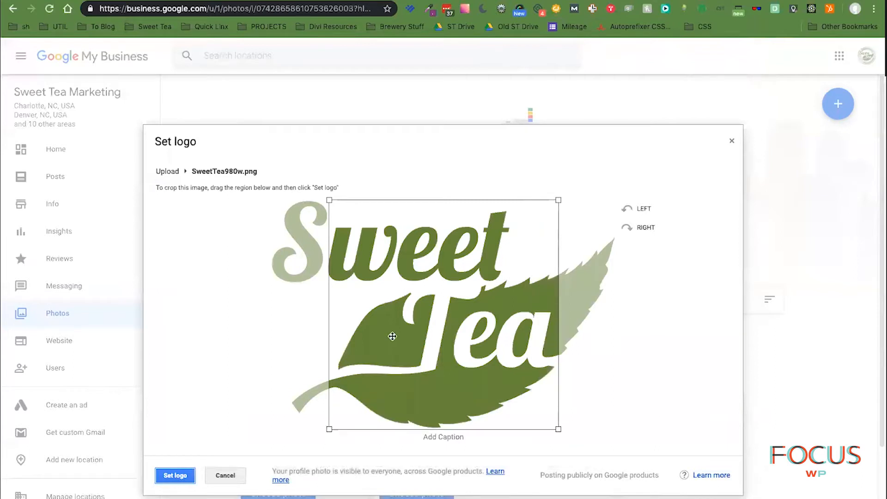
pyautogui.click(227, 477)
pyautogui.click(295, 494)
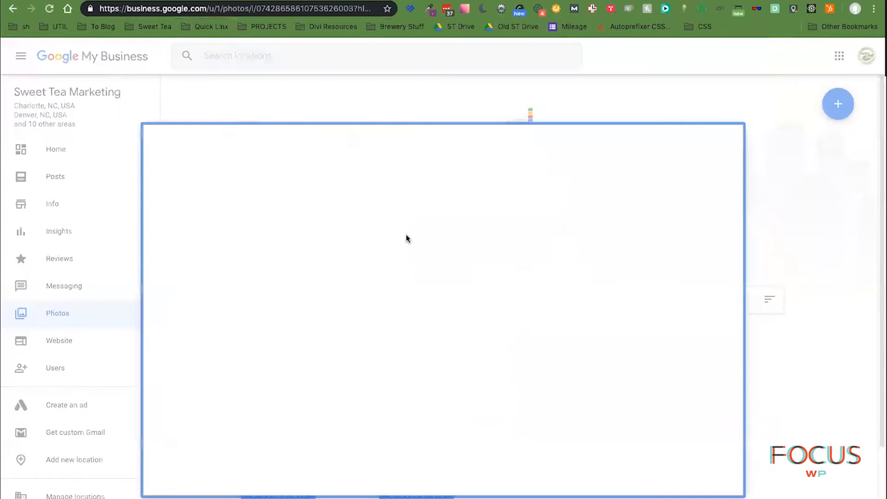
# - Upload Sweet-Tea-120sq.png as the logo, enlarge its crop, then cancel the upload
pyautogui.click(463, 344)
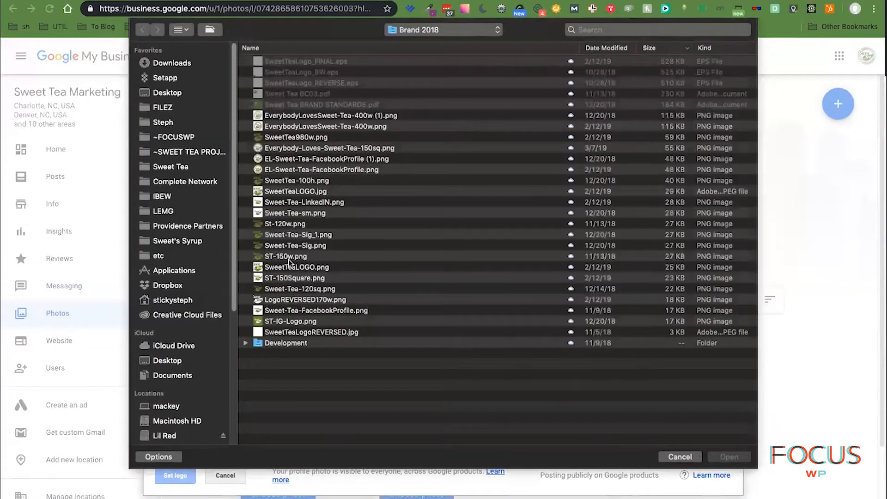
pyautogui.doubleClick(314, 289)
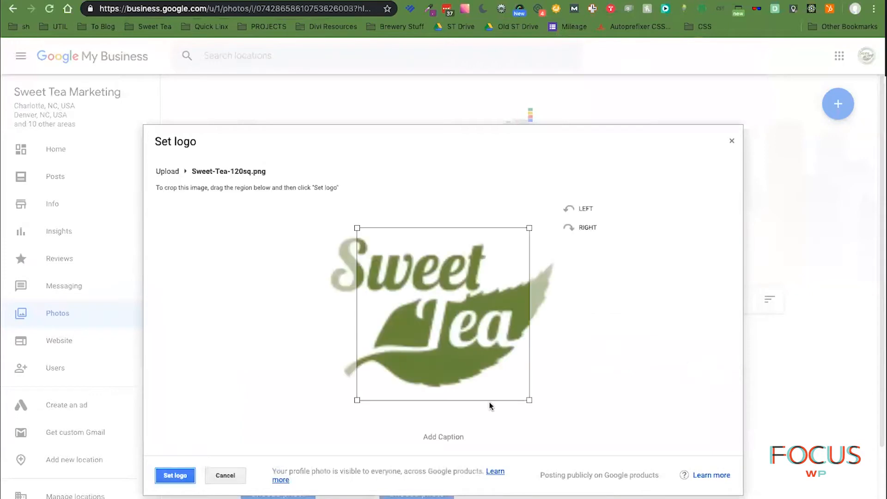
pyautogui.moveTo(529, 399); pyautogui.dragTo(552, 428)
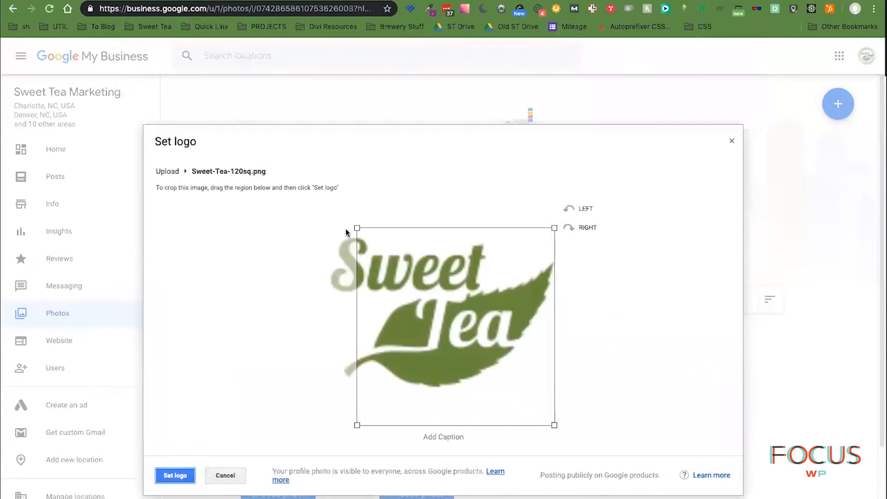
pyautogui.moveTo(356, 227); pyautogui.dragTo(317, 198)
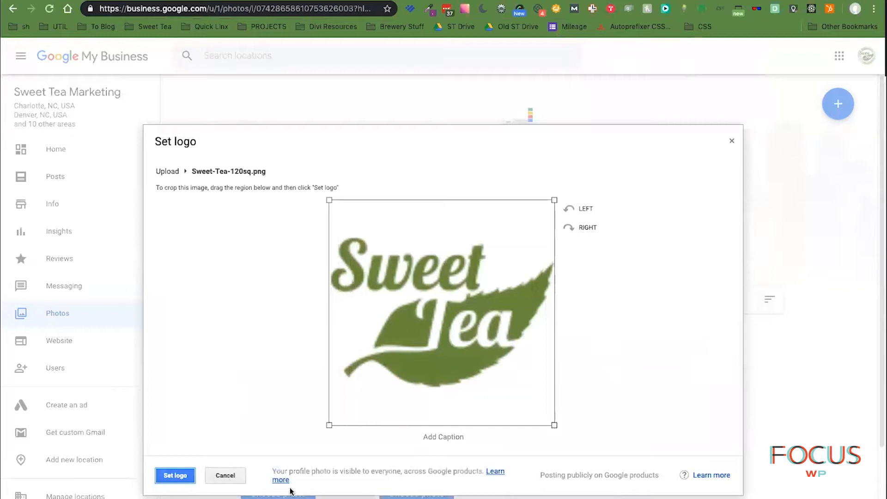
pyautogui.click(226, 478)
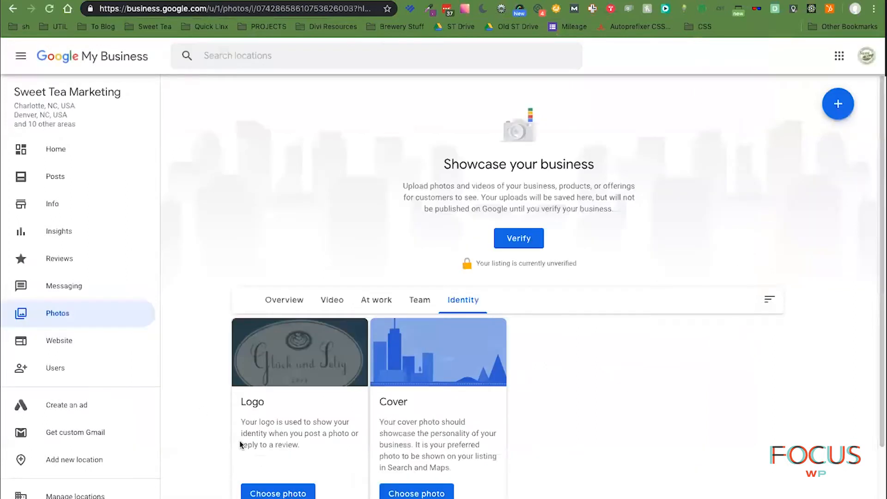
# - Upload EverybodyLovesSweet-Tea-400w.png as the logo, cropping to cover the whole badge
pyautogui.click(278, 493)
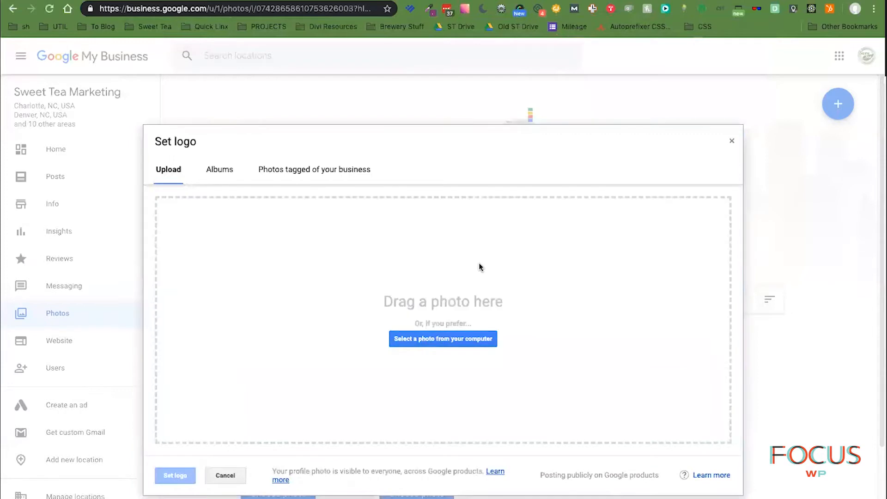
pyautogui.click(490, 342)
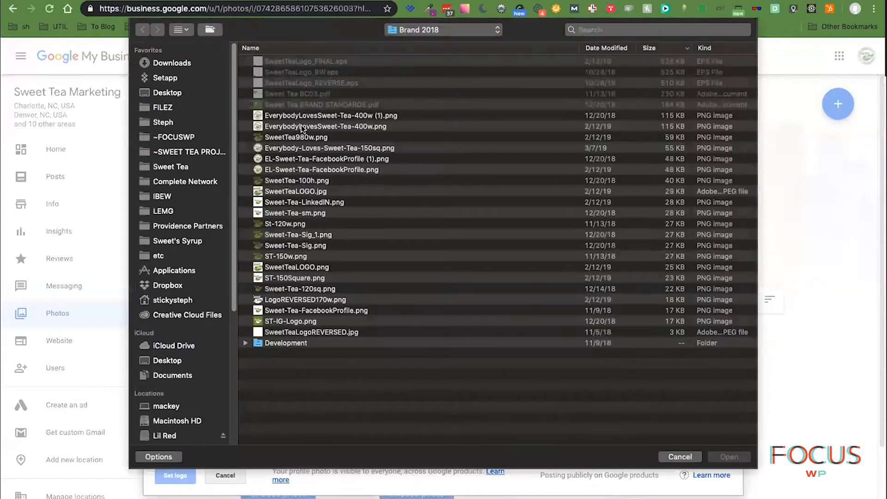
pyautogui.click(331, 127)
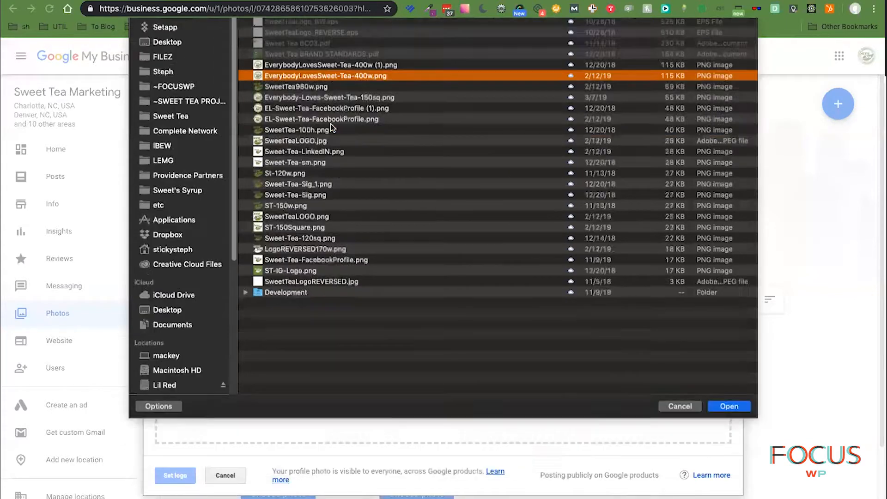
pyautogui.doubleClick(331, 126)
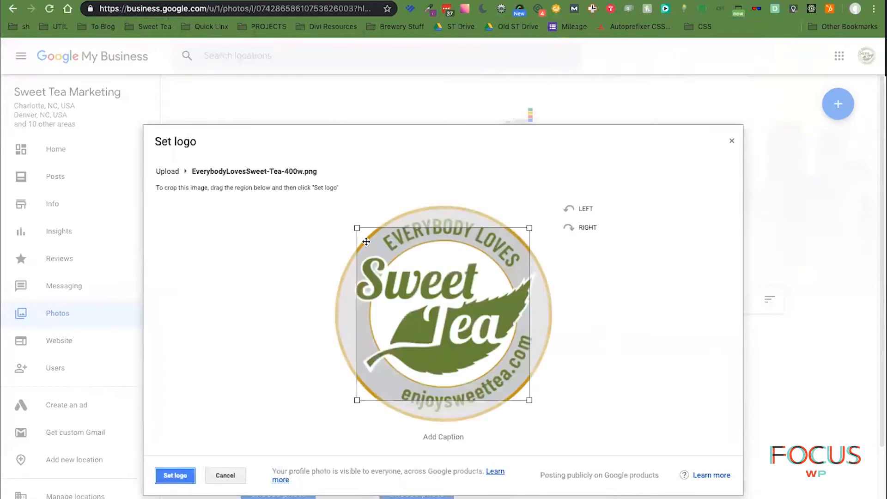
pyautogui.moveTo(356, 227); pyautogui.dragTo(329, 207)
pyautogui.moveTo(530, 401); pyautogui.dragTo(551, 425)
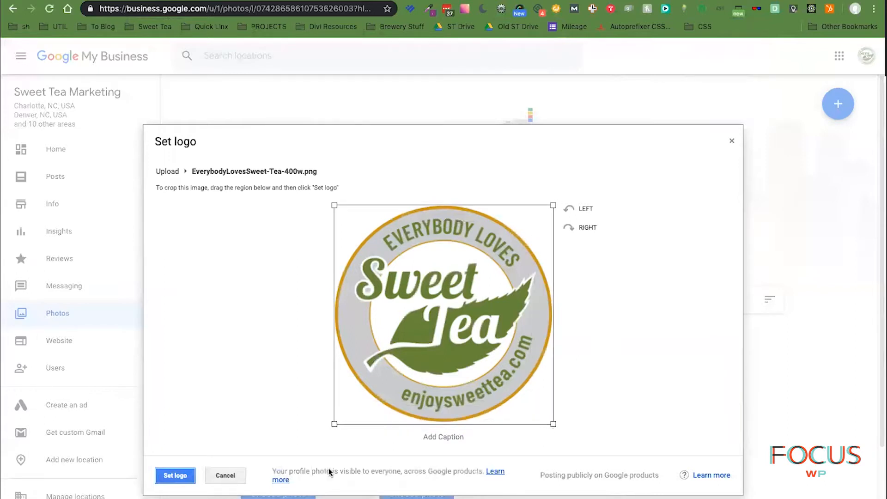
pyautogui.click(429, 437)
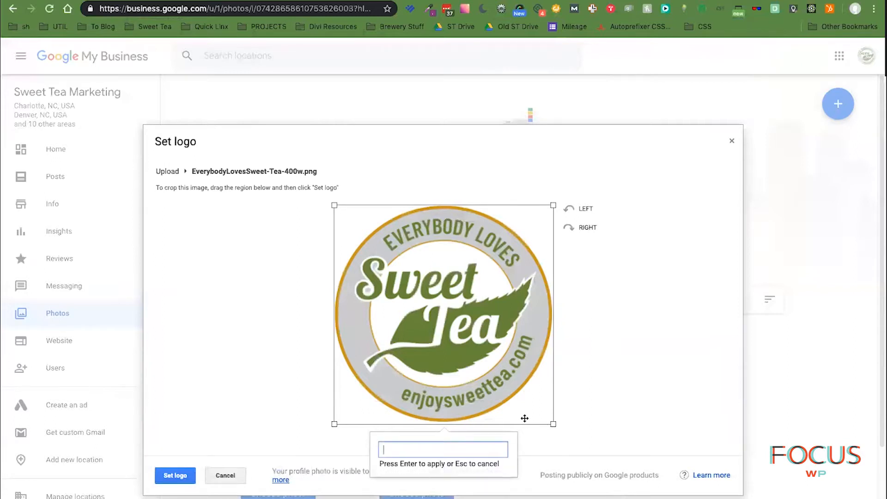
pyautogui.write('Everybody Loves Sweet Tea')
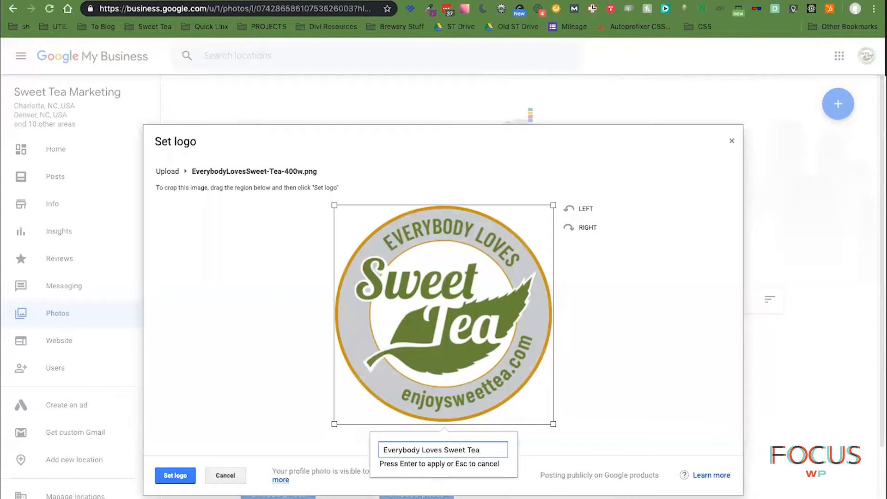
pyautogui.hotkey('ctrl', 'a')
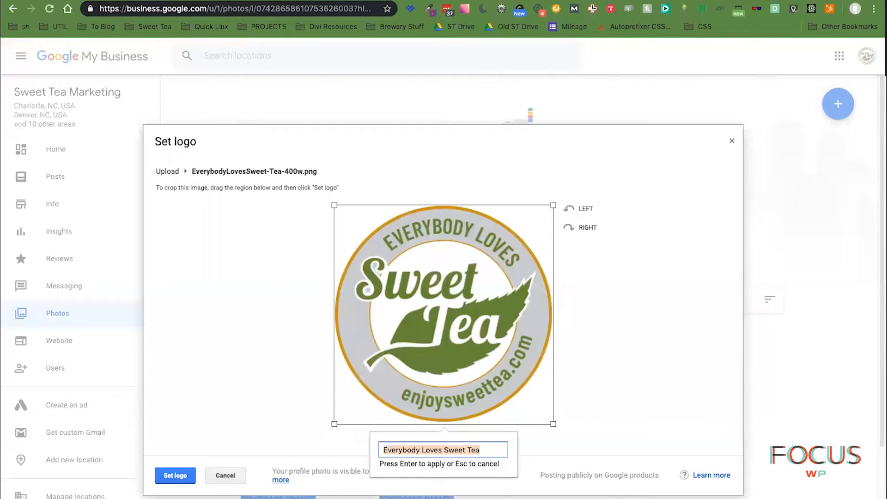
pyautogui.write('Brewer')
# - Clear the caption and select the two-line homepage headline on enjoysweettea.com
pyautogui.press('BackSpace')
pyautogui.press('BackSpace')
pyautogui.press('BackSpace')
pyautogui.press('BackSpace')
pyautogui.press('BackSpace')
pyautogui.press('BackSpace')
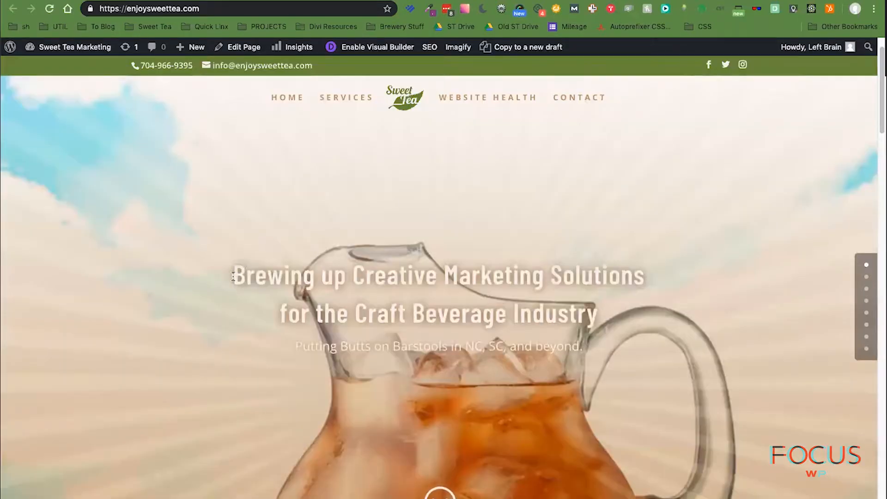
pyautogui.moveTo(230, 276); pyautogui.dragTo(753, 362)
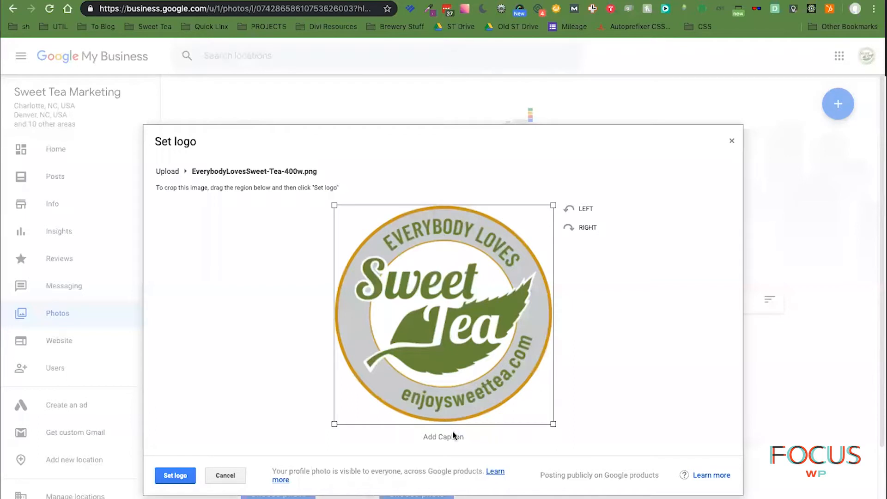
# - Caption the badge 'Brewing up Creative Marketing Solutions for the Craft Beverage Industry' and set it as logo
pyautogui.click(455, 436)
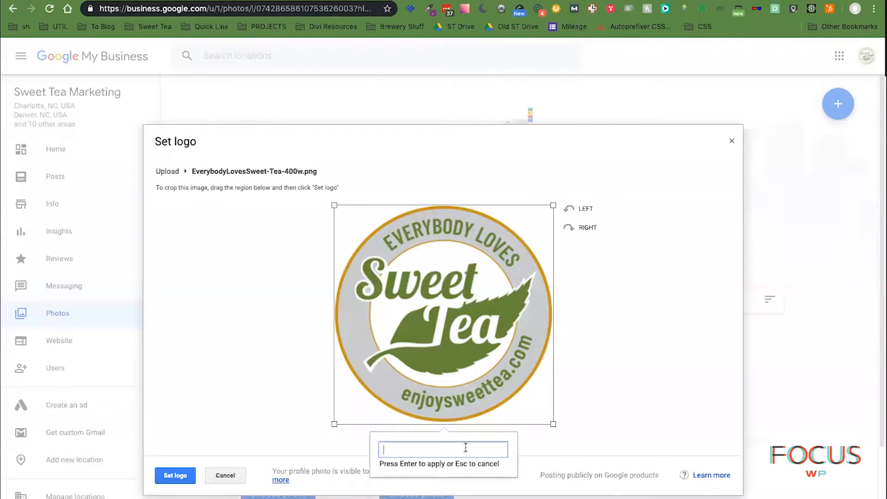
pyautogui.press('super+v')
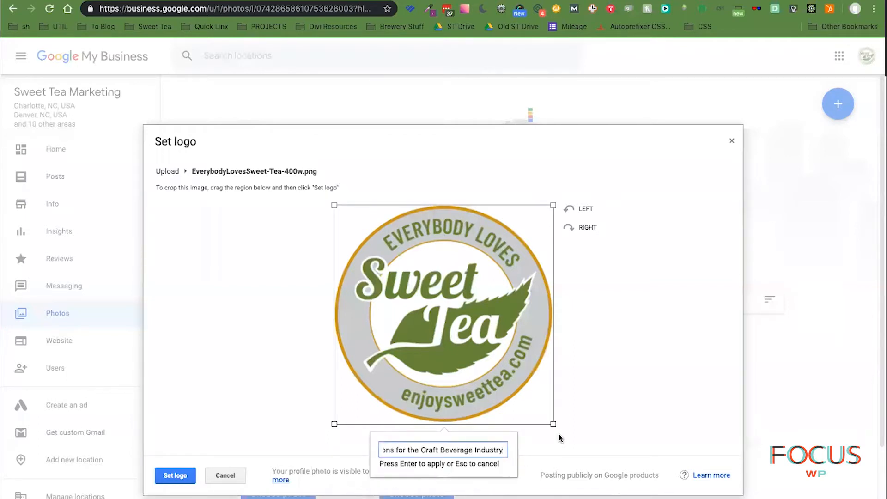
pyautogui.press('Return')
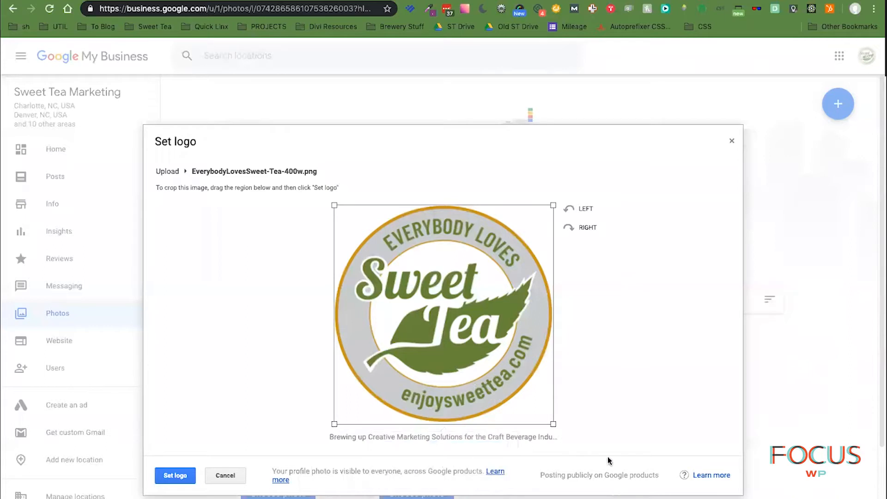
pyautogui.click(170, 477)
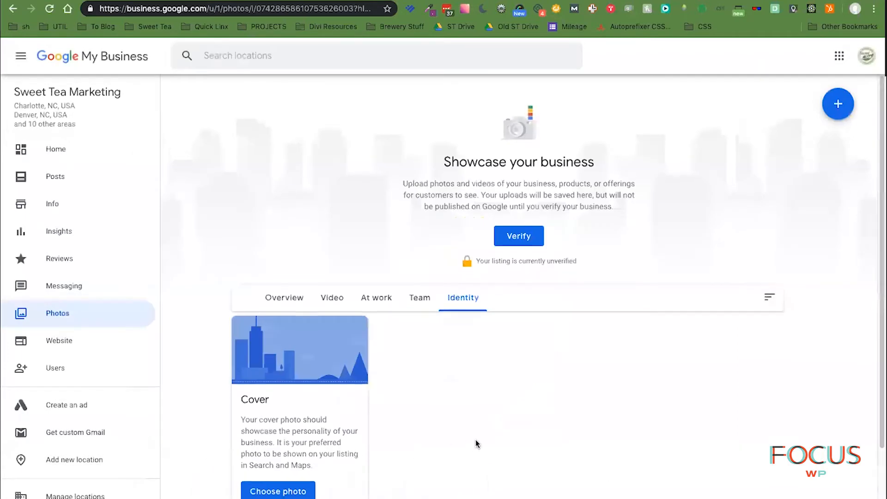
pyautogui.scroll(-4, 475, 440)
pyautogui.scroll(3, 475, 439)
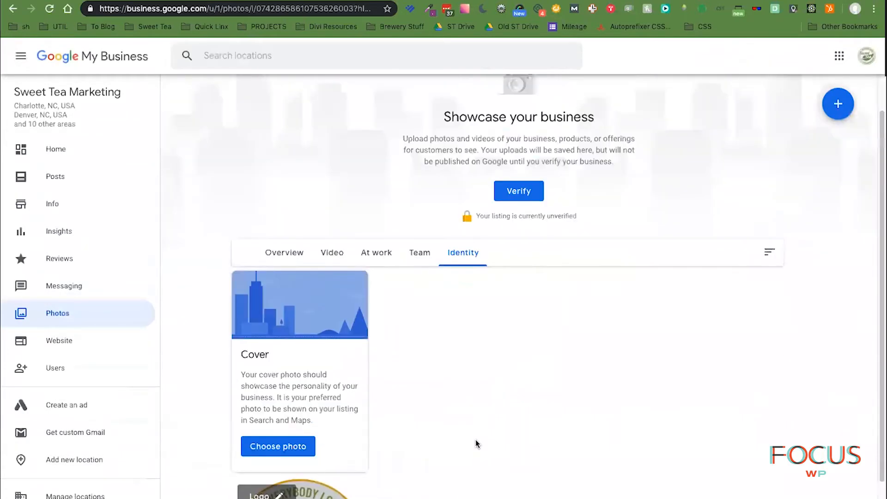
pyautogui.scroll(-3, 476, 439)
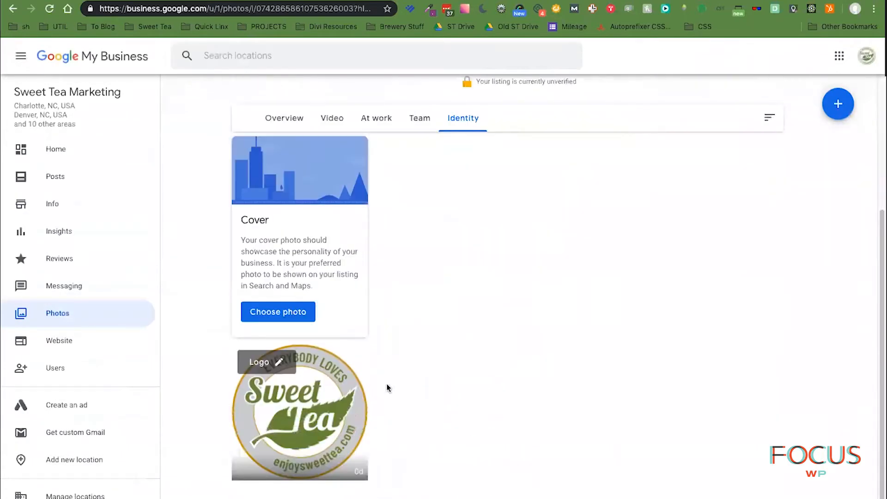
# - Start choosing a cover photo and browse to the ST Website folder, sorted by date modified
pyautogui.click(287, 312)
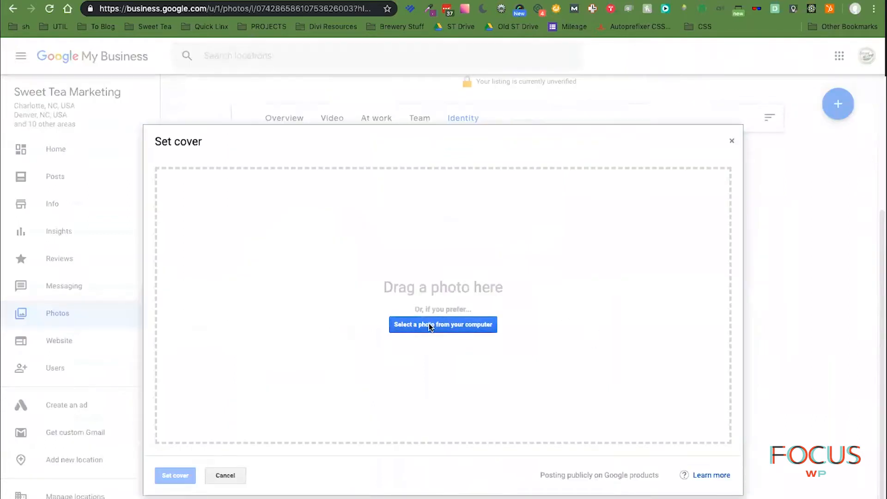
pyautogui.click(430, 325)
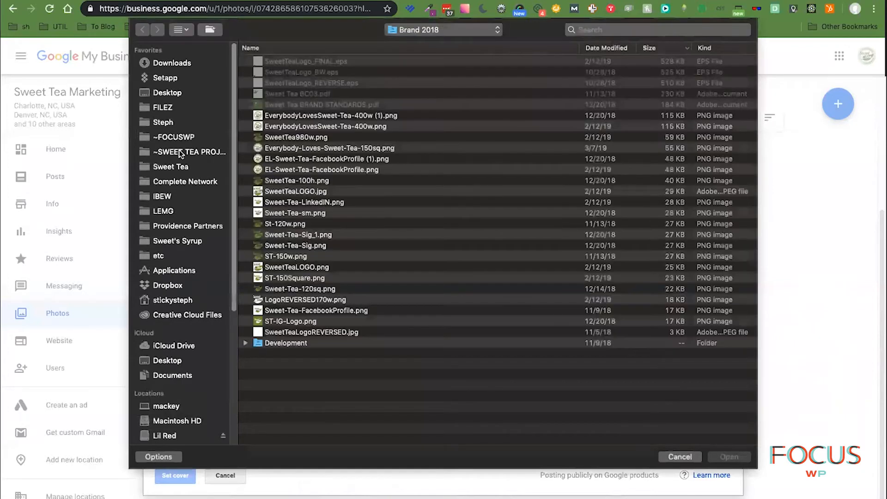
pyautogui.click(179, 151)
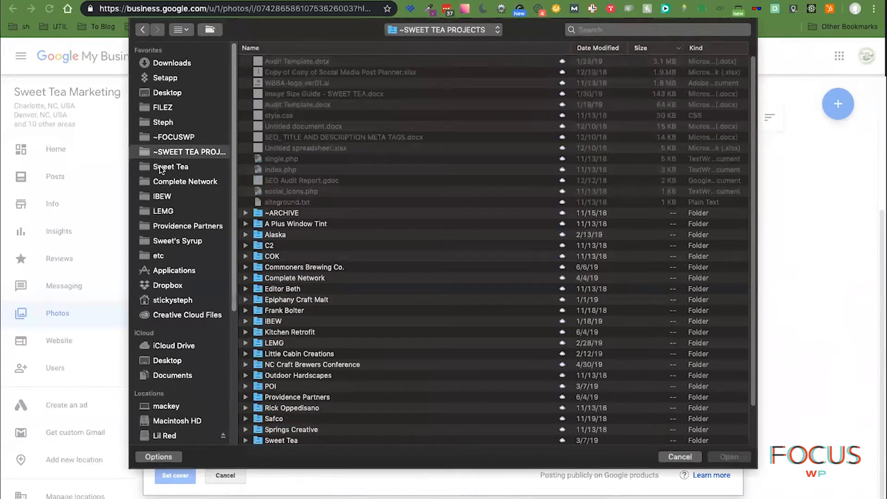
pyautogui.click(167, 168)
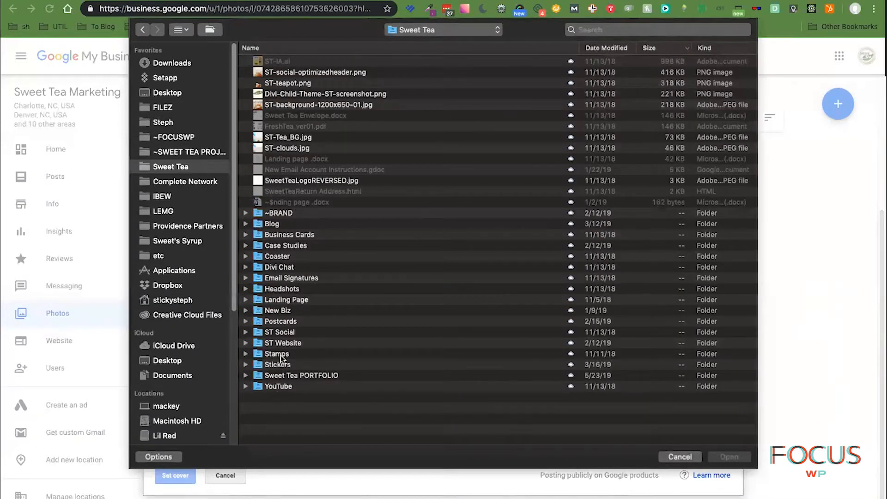
pyautogui.click(284, 344)
pyautogui.doubleClick(284, 344)
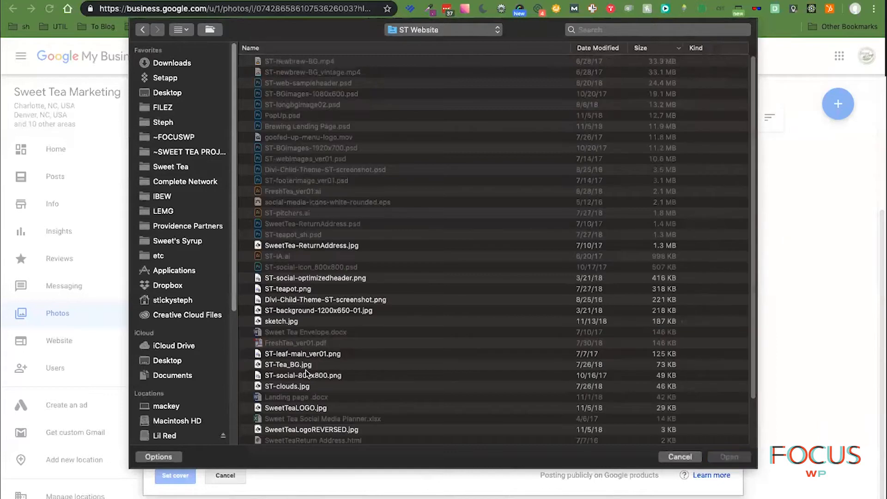
pyautogui.click(619, 48)
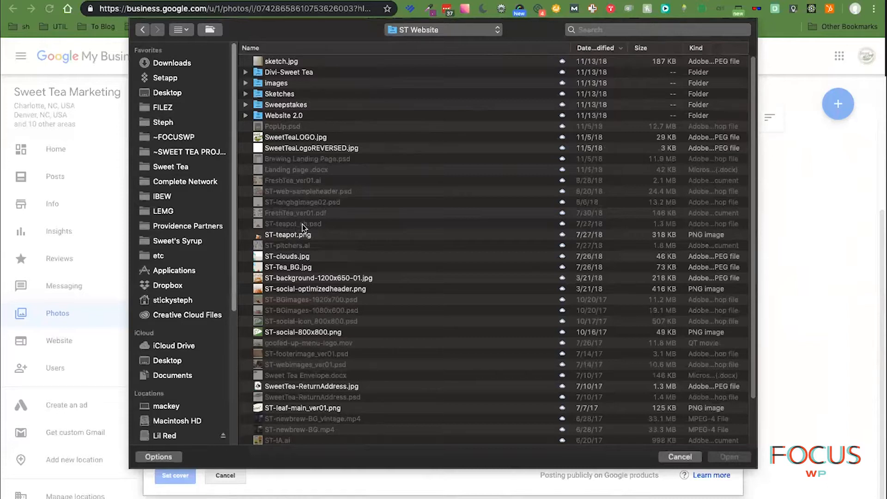
# - Quick Look ST-teapot.png, ST-social-optimizedheader.png, ST-background-1200x650-01.jpg and ST-Tea_BG.jpg as cover candidates
pyautogui.click(457, 236)
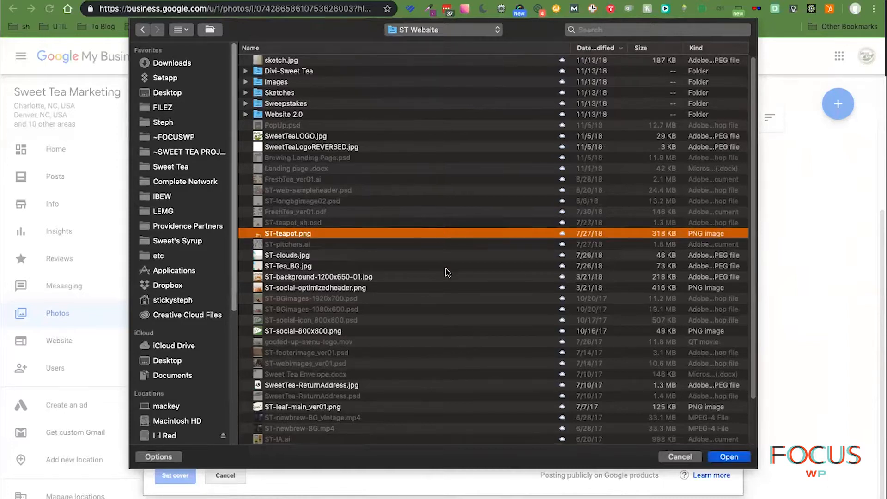
pyautogui.scroll(-1, 446, 271)
pyautogui.click(355, 276)
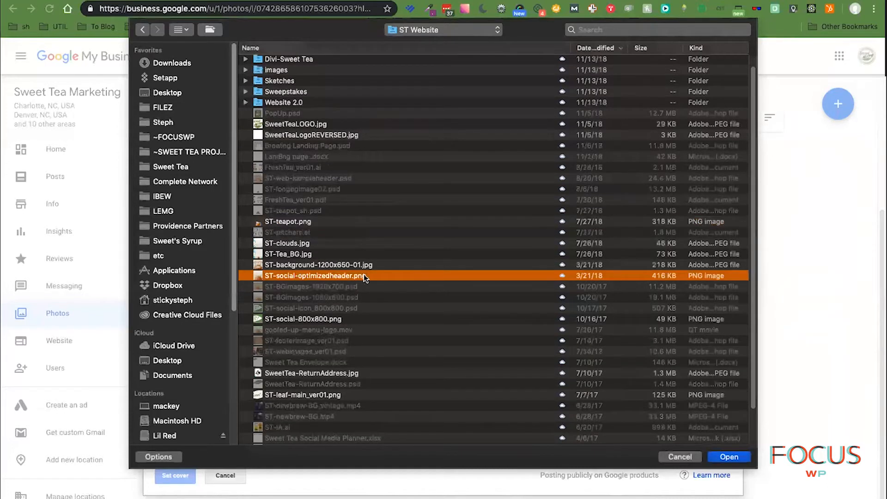
pyautogui.press('space')
pyautogui.press('space')
pyautogui.click(327, 265)
pyautogui.press('space')
pyautogui.press('space')
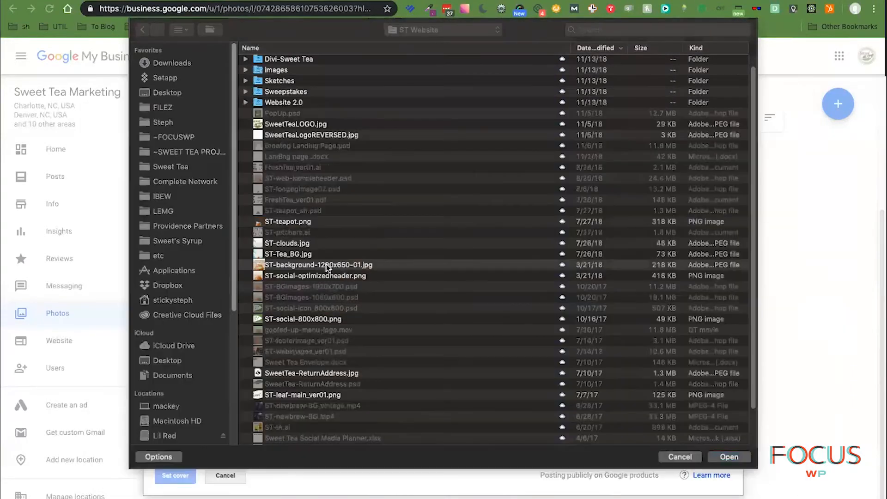
pyautogui.click(284, 254)
pyautogui.press('space')
pyautogui.press('space')
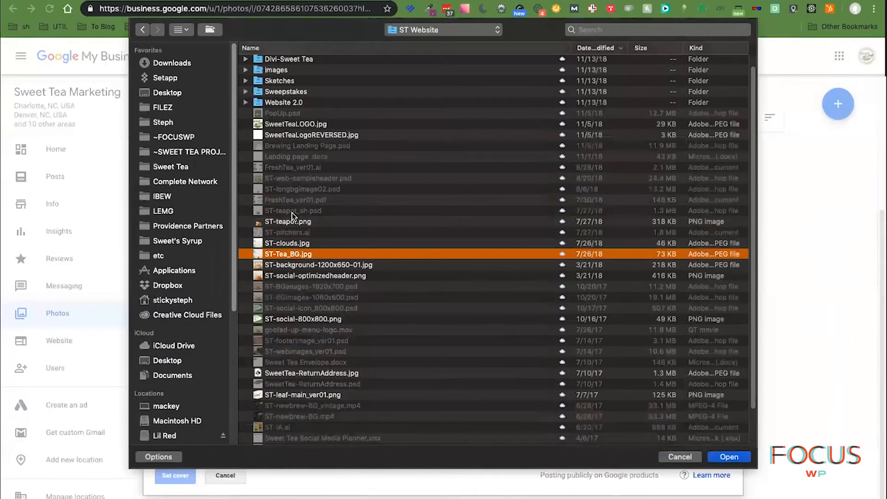
pyautogui.click(295, 222)
pyautogui.press('space')
pyautogui.press('space')
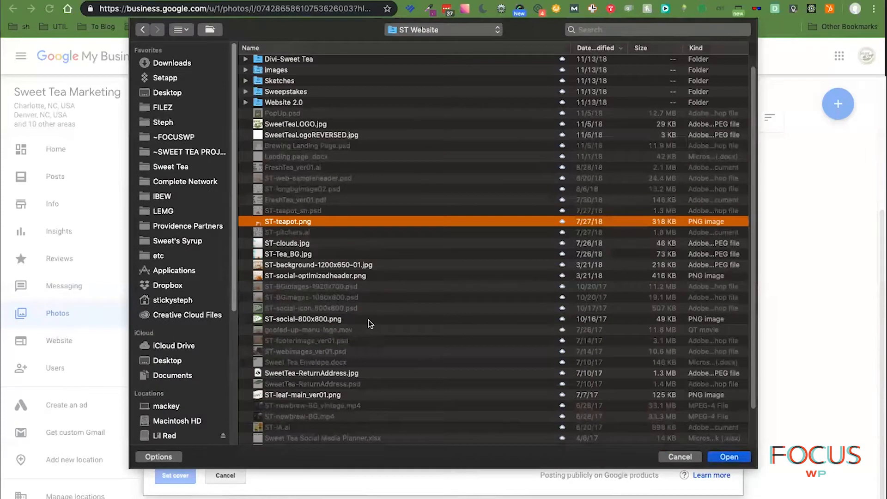
# - Check the Website 2.0 images folder, cancel the cover photo, and show the Team photos
pyautogui.scroll(1, 307, 188)
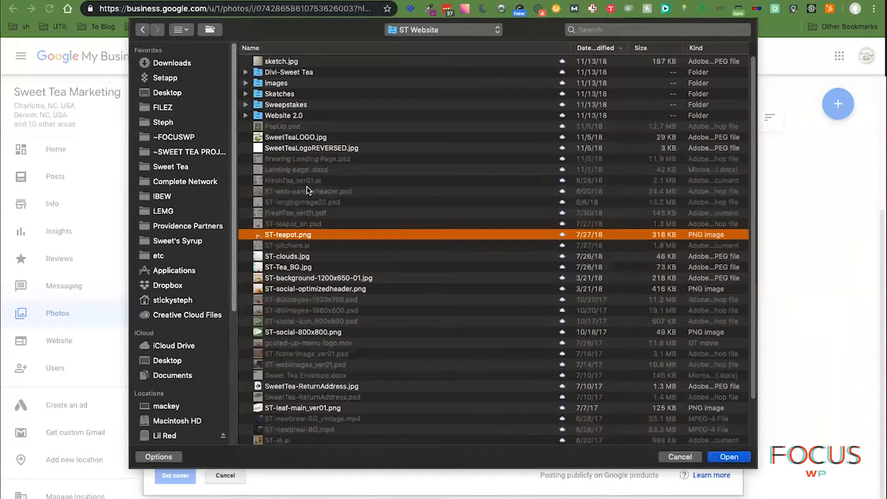
pyautogui.click(244, 116)
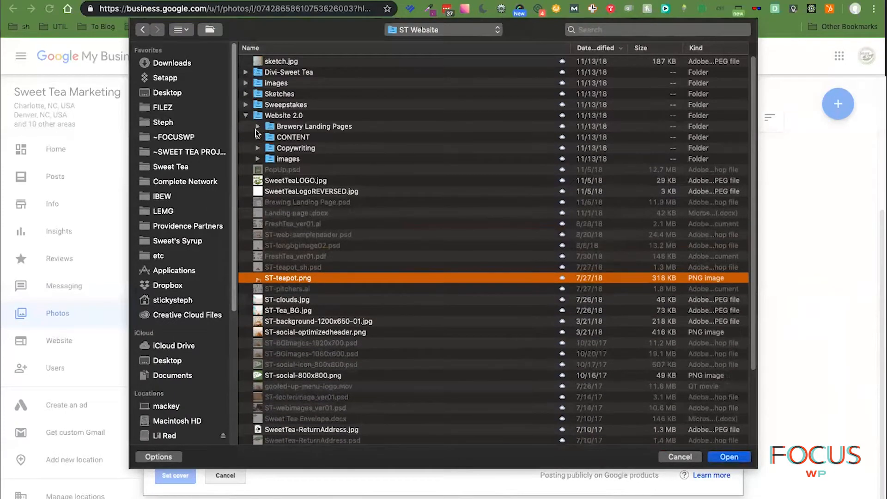
pyautogui.click(259, 158)
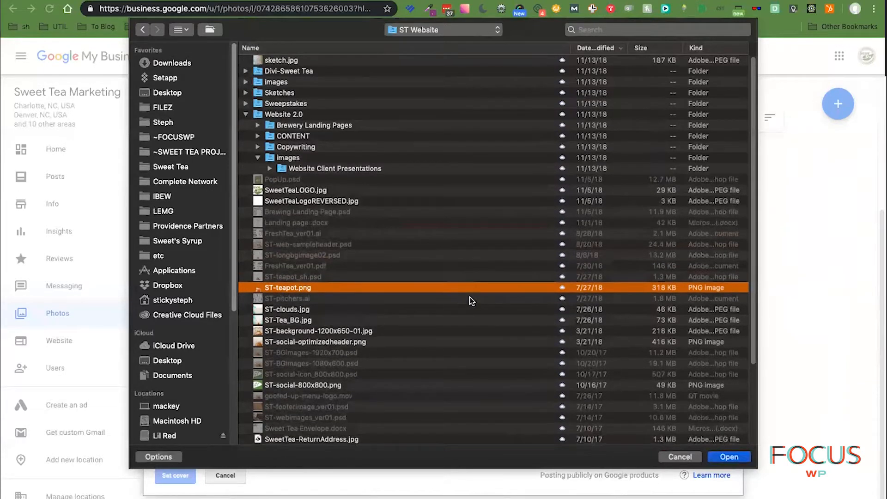
pyautogui.scroll(-5, 458, 291)
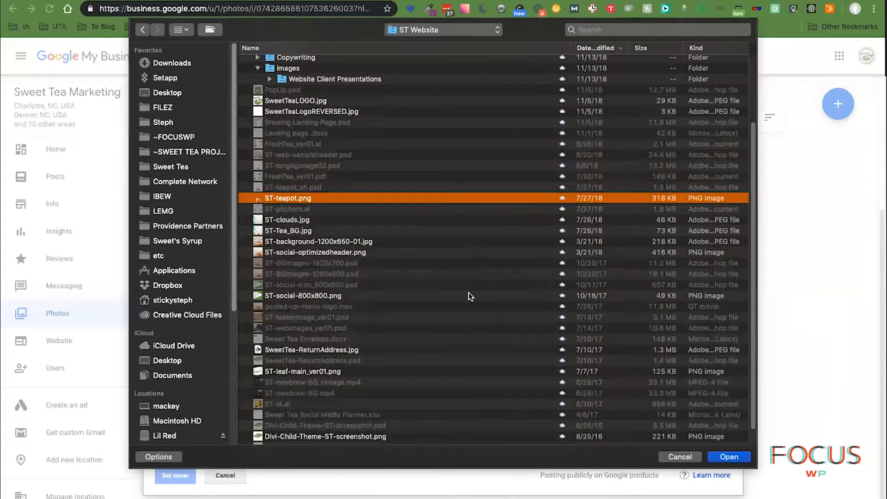
pyautogui.scroll(-1, 468, 294)
pyautogui.scroll(6, 469, 297)
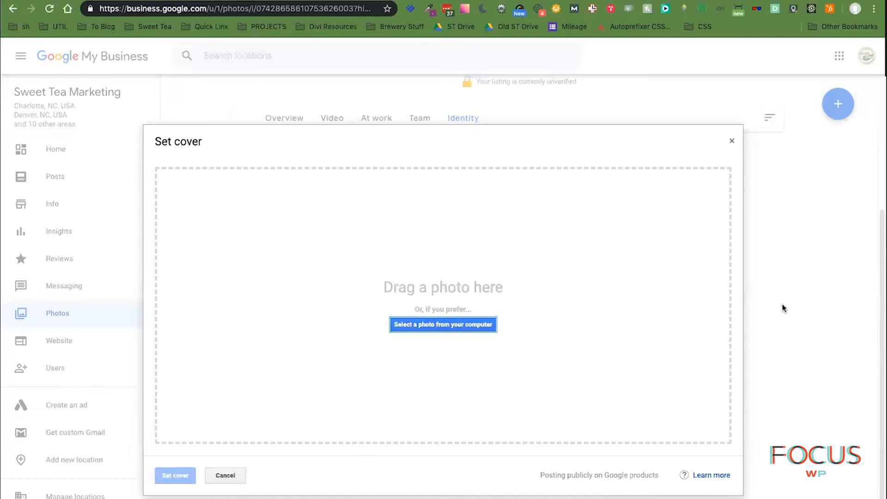
pyautogui.click(225, 476)
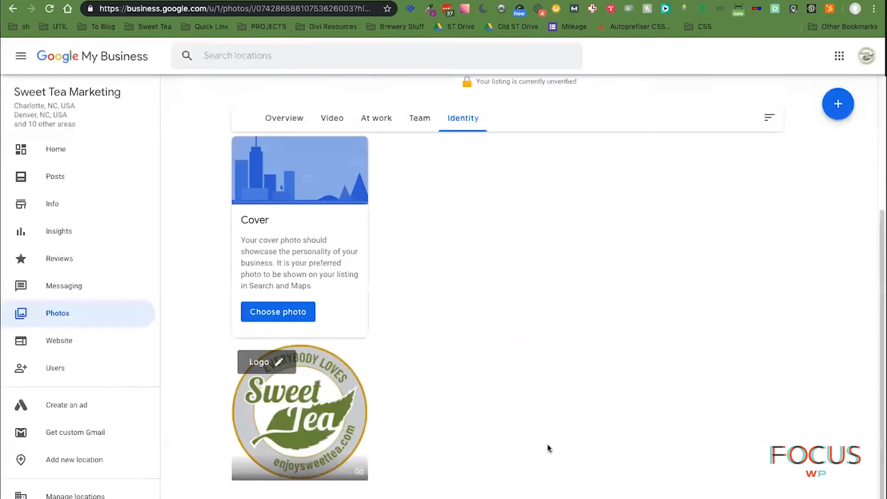
pyautogui.scroll(4, 550, 416)
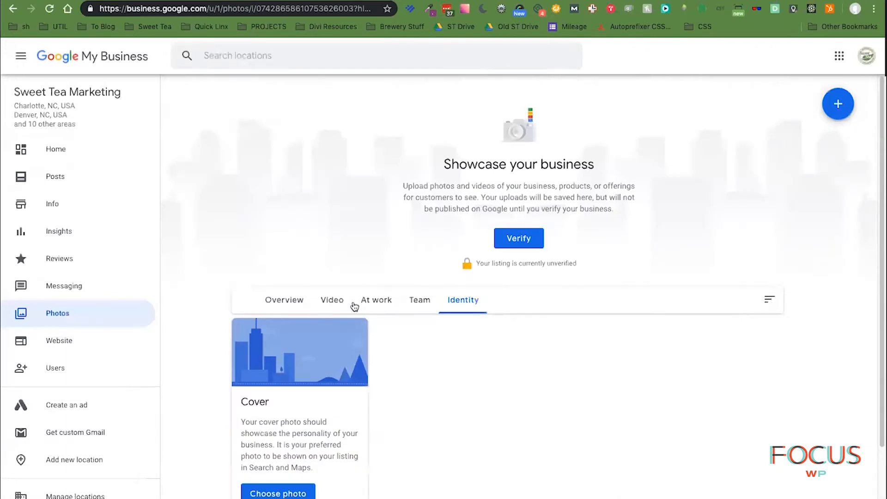
pyautogui.click(425, 301)
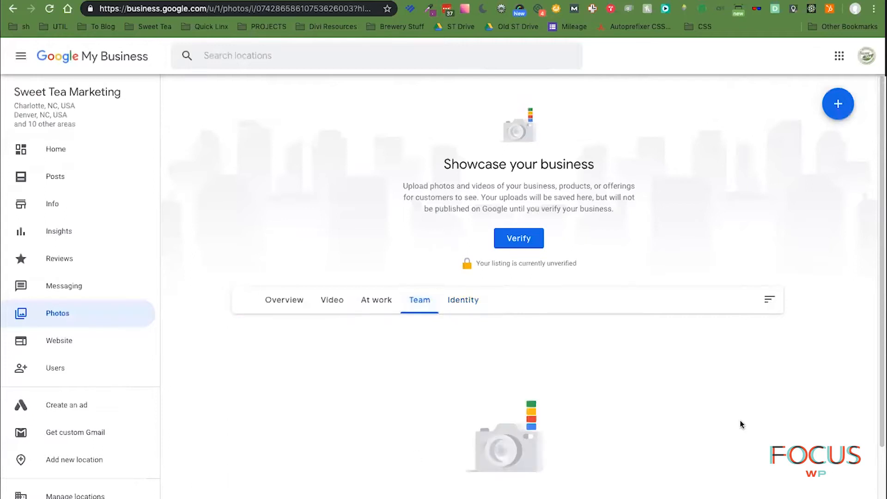
# - Browse the Overview, Video and At work photo categories, ending on Video
pyautogui.scroll(-4, 744, 419)
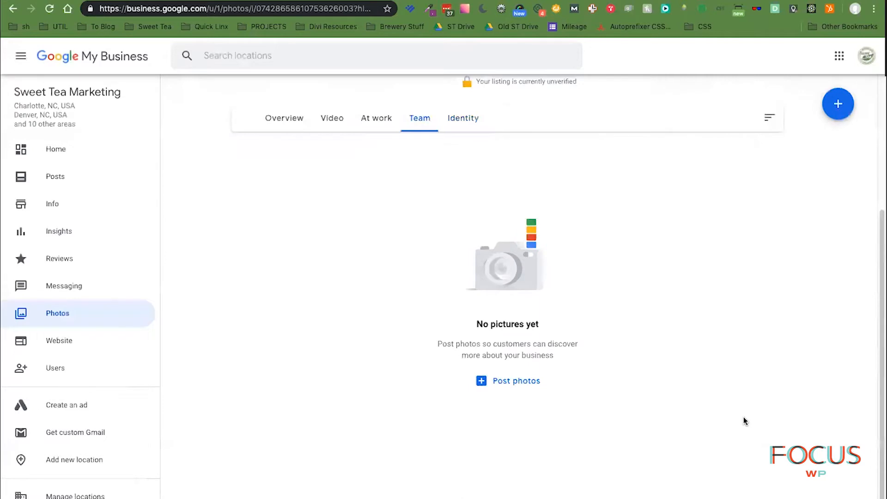
pyautogui.scroll(4, 744, 418)
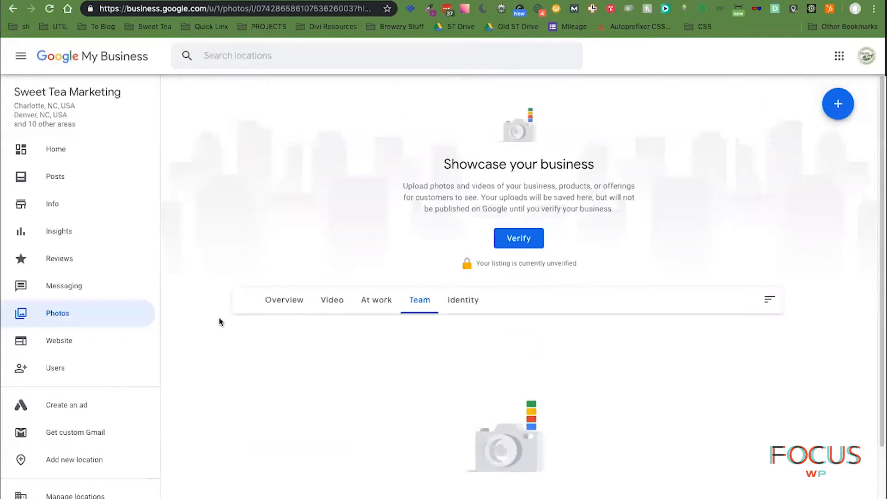
pyautogui.click(282, 299)
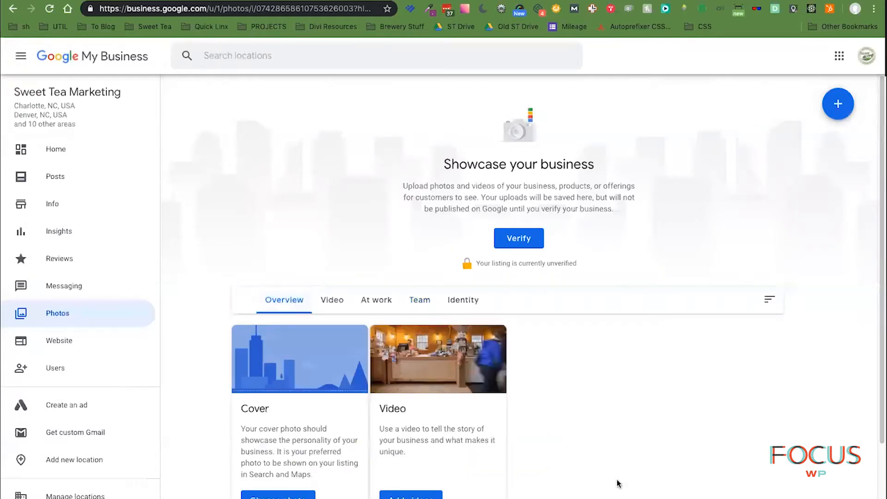
pyautogui.scroll(-1, 670, 459)
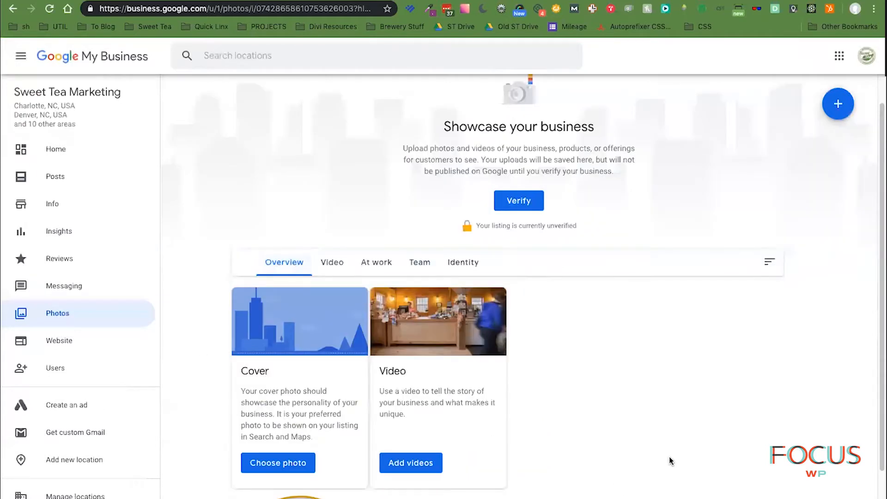
pyautogui.click(333, 268)
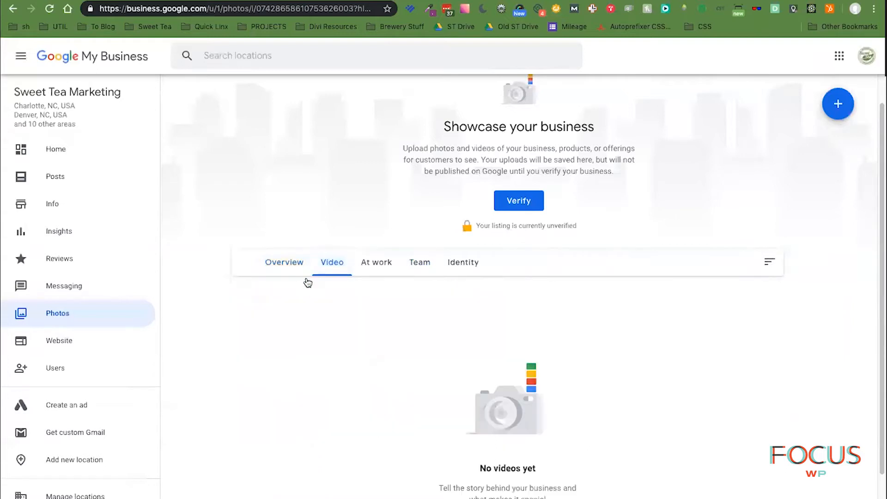
pyautogui.click(377, 264)
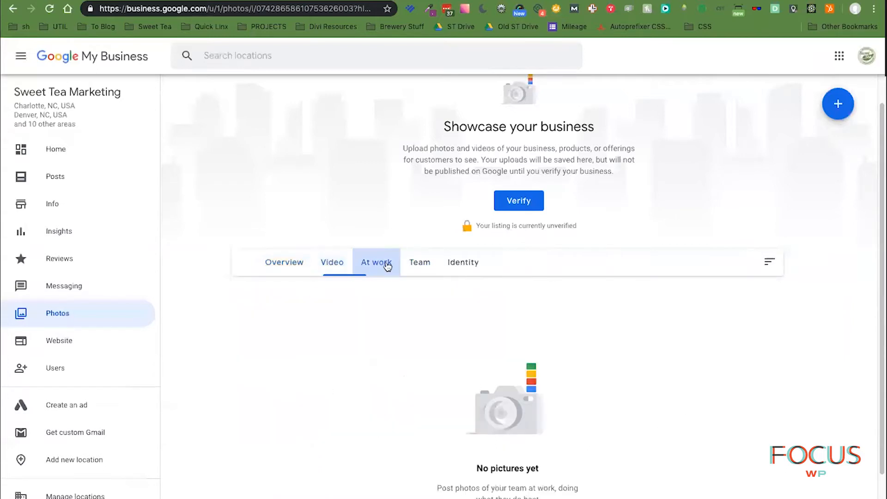
pyautogui.click(329, 264)
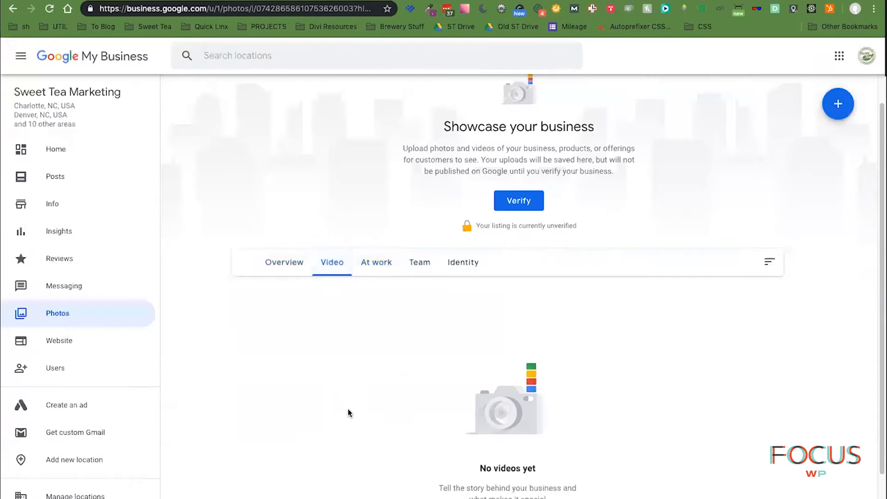
# - Return to the listing's Info page
pyautogui.scroll(2, 348, 409)
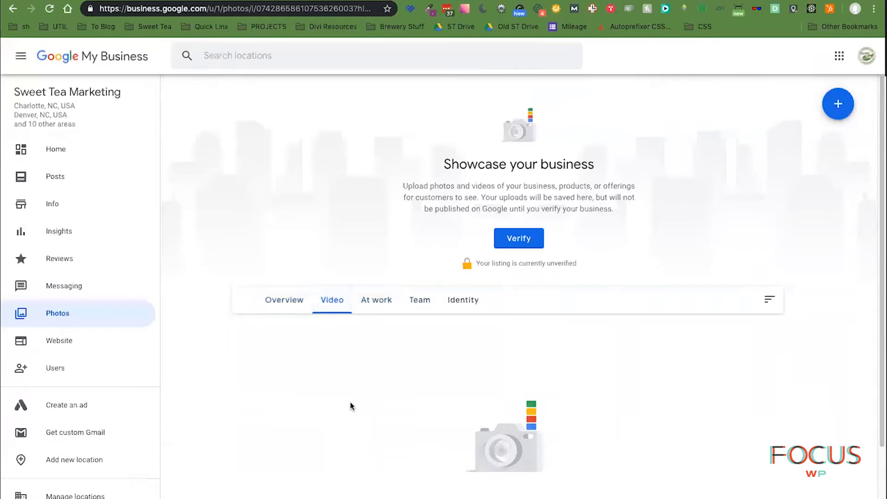
pyautogui.scroll(-1, 349, 397)
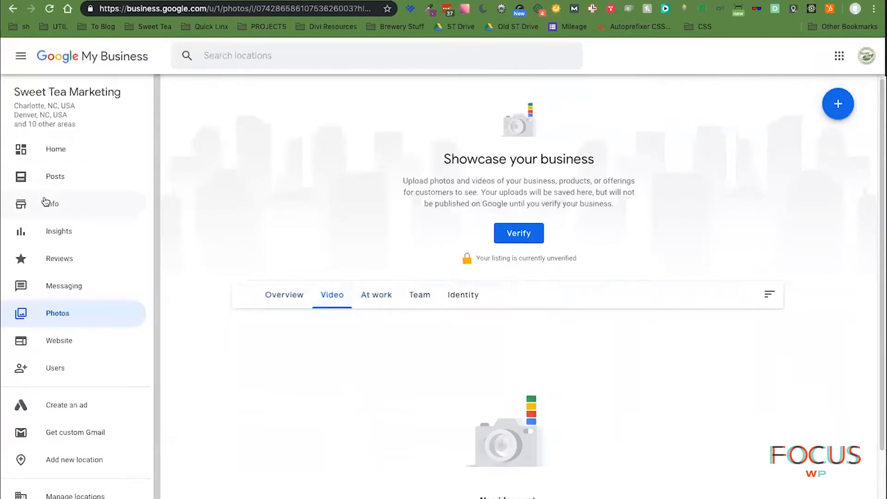
pyautogui.click(60, 204)
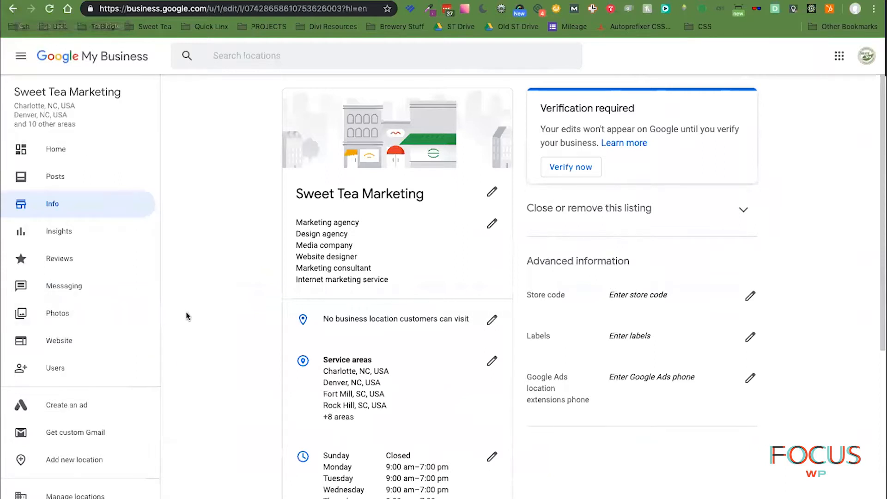
# - Review the Info listing and start verification from the Verification required card
pyautogui.scroll(-1, 190, 315)
pyautogui.scroll(-9, 188, 311)
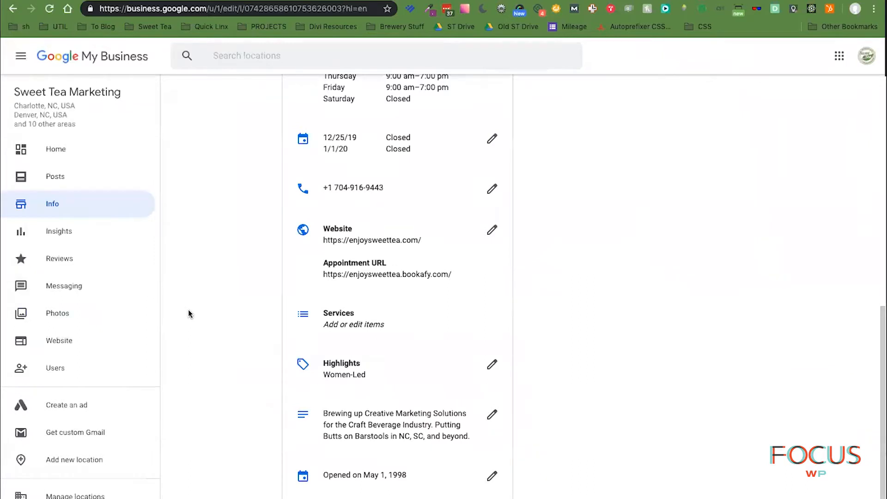
pyautogui.scroll(9, 187, 309)
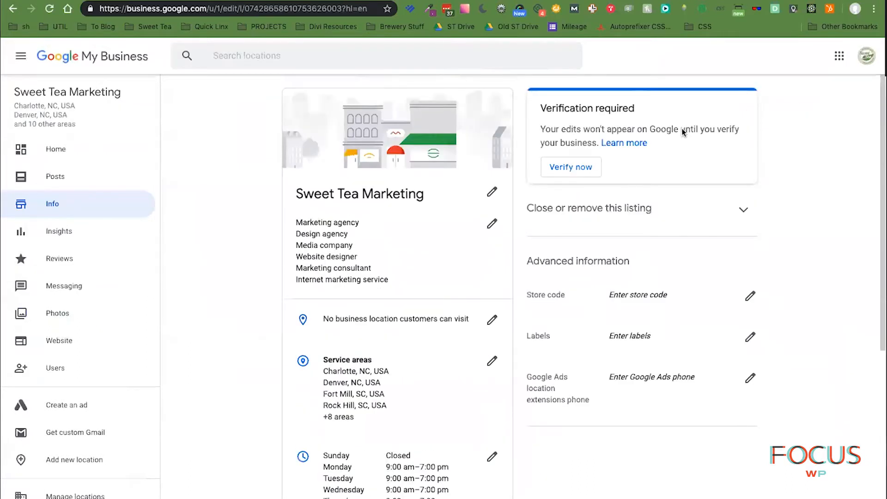
pyautogui.click(582, 170)
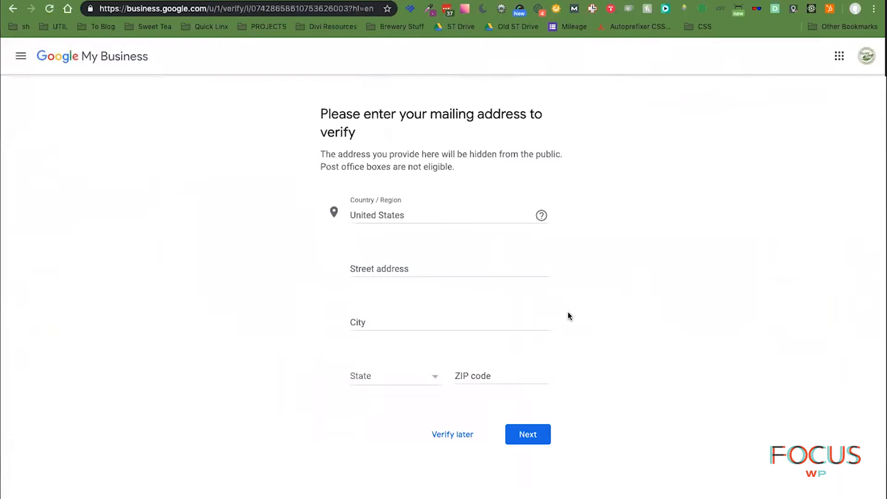
# - Enter the business's street address, city, state and ZIP code, and submit them for verification
pyautogui.click(411, 261)
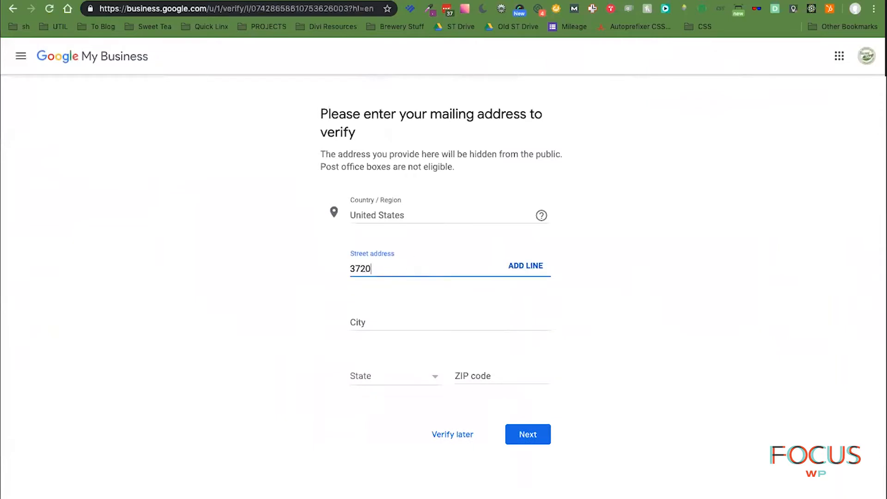
pyautogui.press('Tab')
pyautogui.press('Tab')
pyautogui.write('Denver')
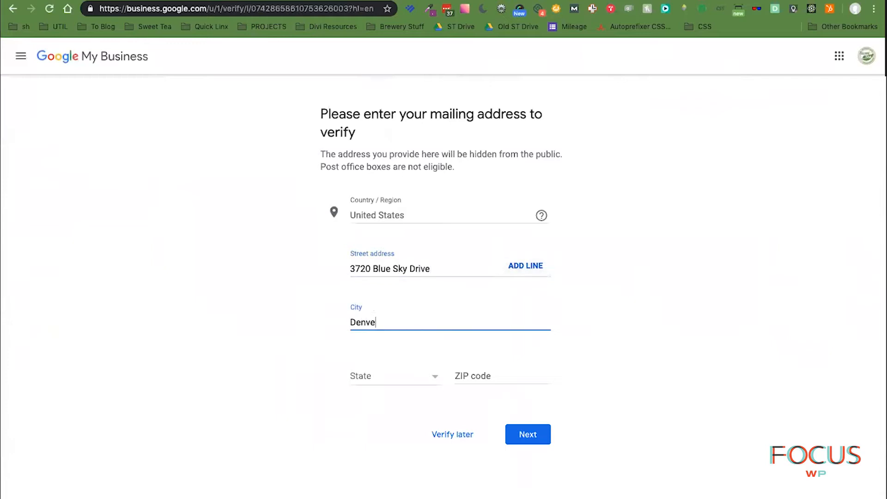
pyautogui.press('Tab')
pyautogui.write('nor')
pyautogui.click(455, 376)
pyautogui.write('28037')
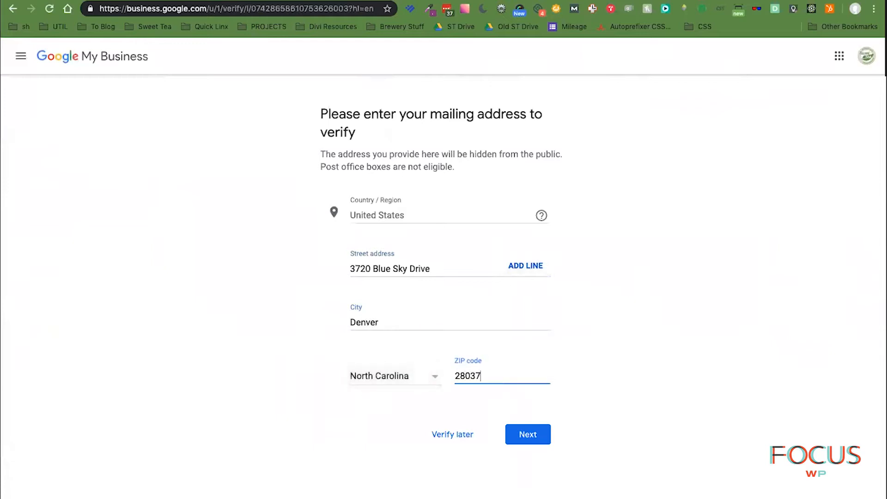
pyautogui.click(529, 437)
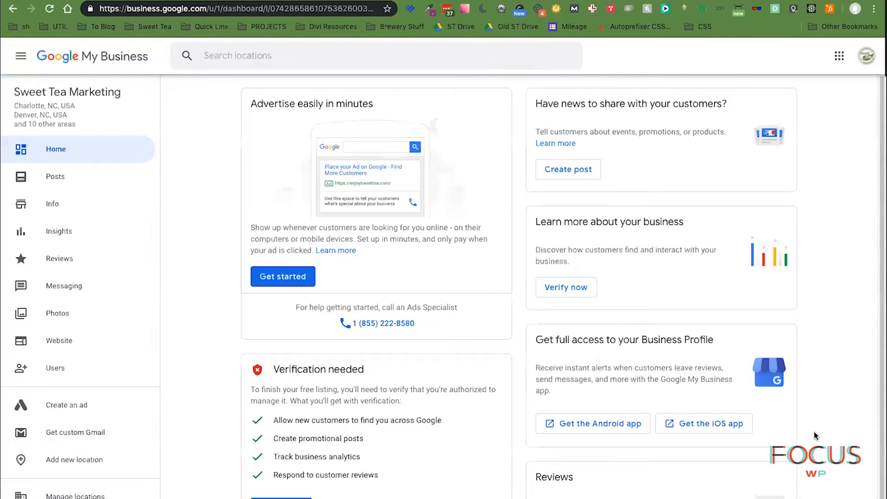
# - Reopen the verification form from Verify now under Verification needed on the Home dashboard
pyautogui.scroll(-1, 817, 434)
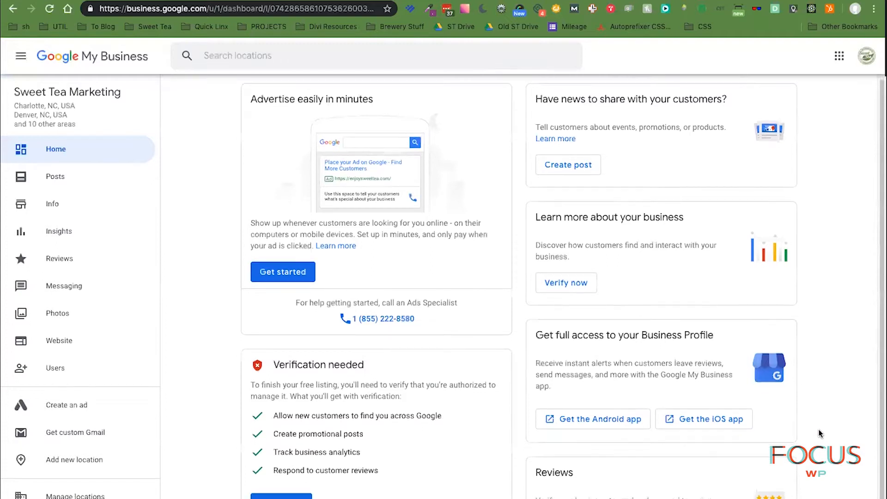
pyautogui.scroll(-1, 820, 433)
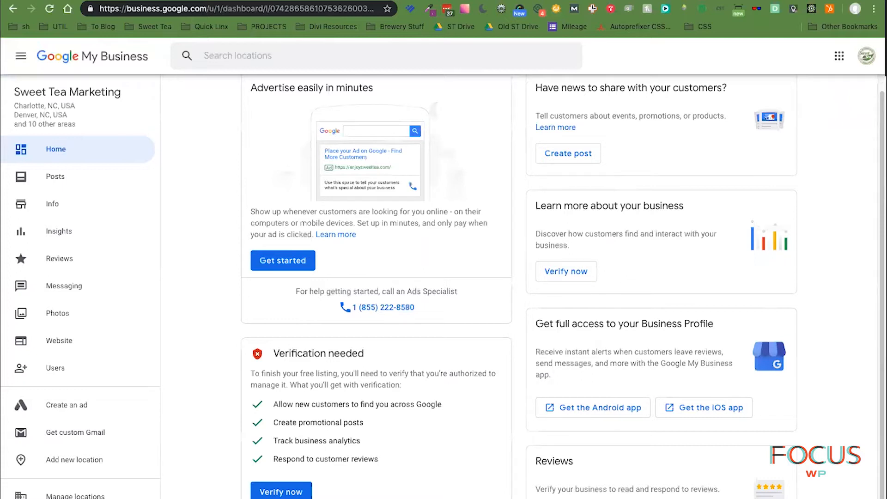
pyautogui.click(276, 493)
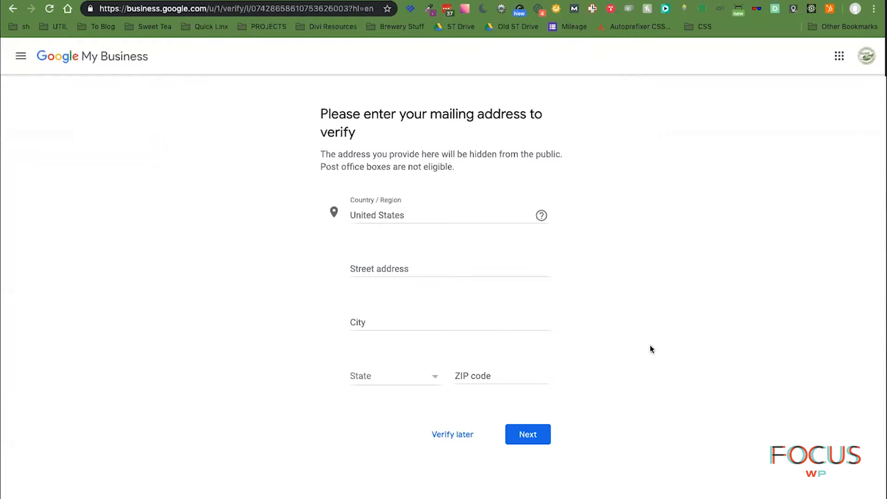
# - Read the help note about changing the Country / Region
pyautogui.click(502, 272)
pyautogui.click(464, 216)
pyautogui.moveTo(541, 216)
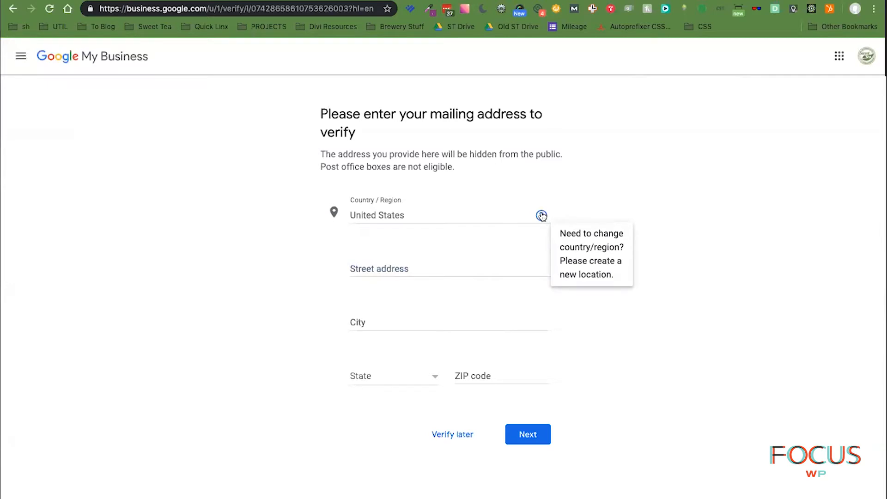
# - Re-enter the street address, city, state and ZIP code, and submit the form
pyautogui.click(448, 270)
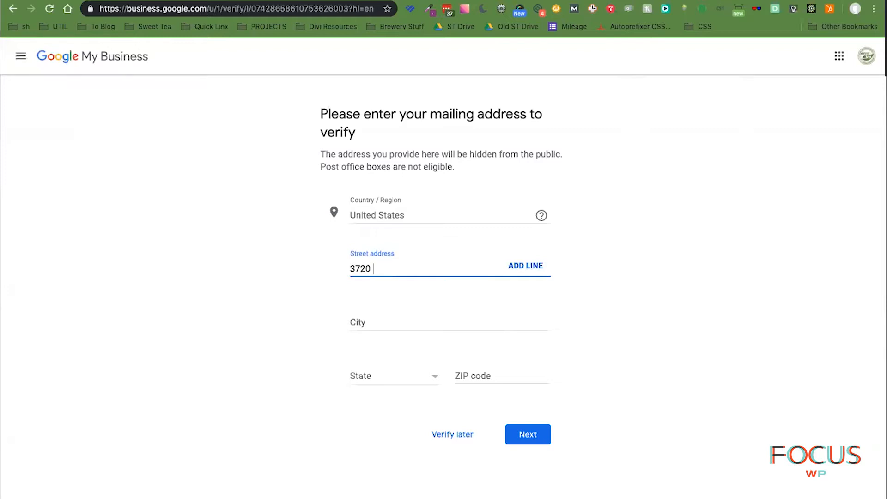
pyautogui.press('Tab')
pyautogui.press('Tab')
pyautogui.write('Denver')
pyautogui.press('Tab')
pyautogui.write('no')
pyautogui.press('Tab')
pyautogui.write('28037')
pyautogui.press('Tab')
pyautogui.press('Tab')
pyautogui.press('Return')
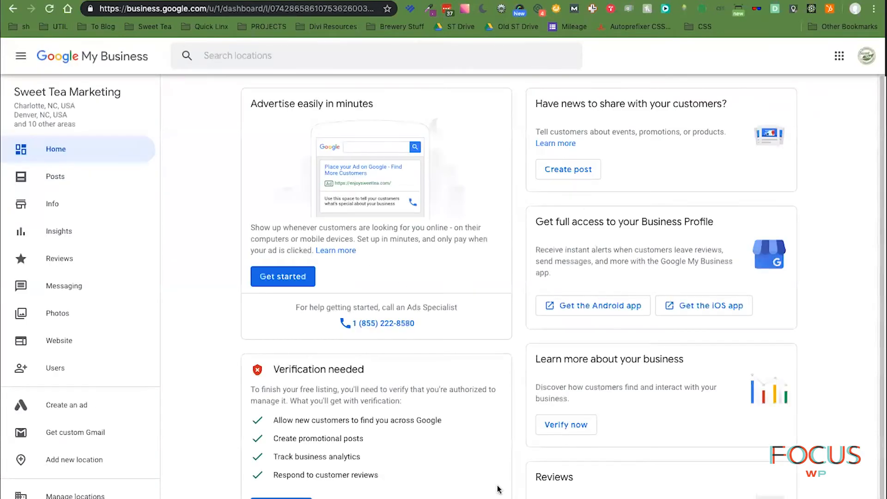
# - Reopen the verification form via Verify now in the Learn more about your business card
pyautogui.scroll(-1, 497, 489)
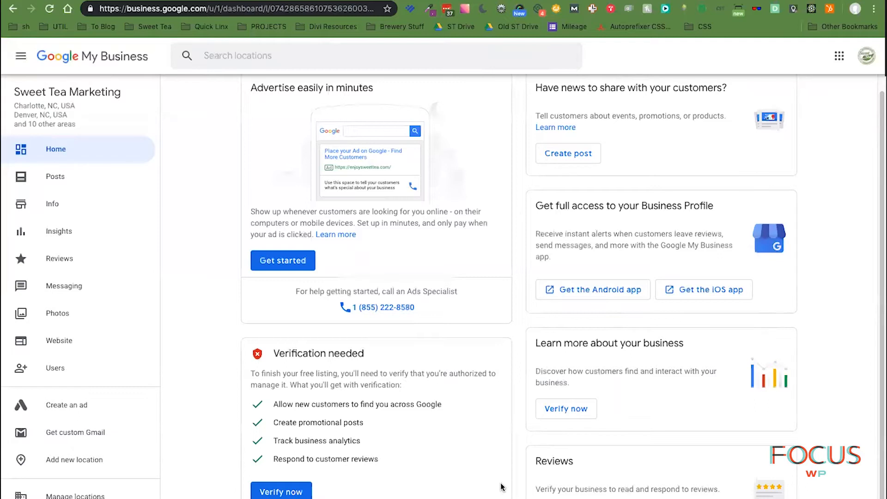
pyautogui.scroll(1, 502, 487)
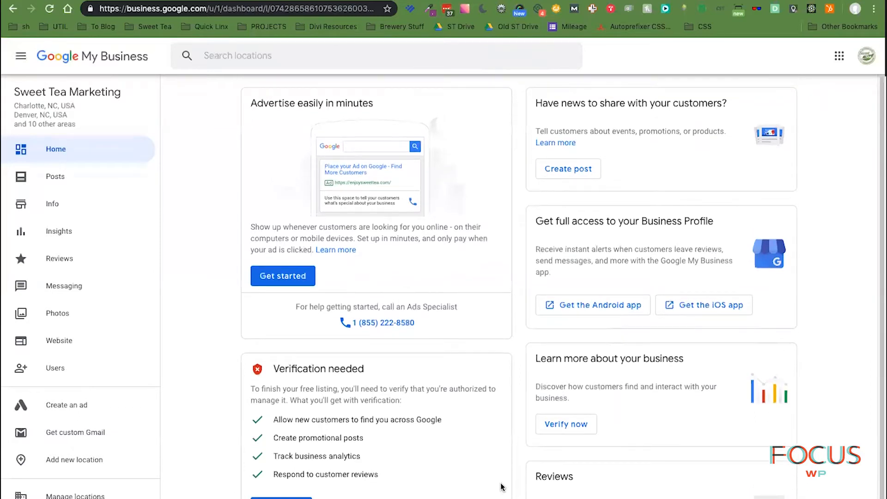
pyautogui.click(587, 428)
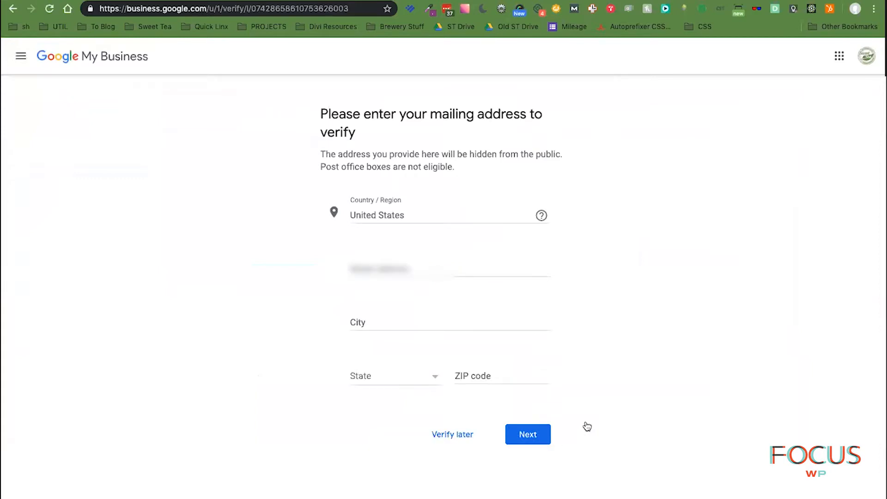
# - Fill in the street address, city, state and ZIP code a third time and submit
pyautogui.click(412, 272)
pyautogui.click(422, 271)
pyautogui.write('????????????????')
pyautogui.press('Tab')
pyautogui.press('Tab')
pyautogui.write('Denver')
pyautogui.press('Tab')
pyautogui.write('nor')
pyautogui.press('Tab')
pyautogui.write('28037')
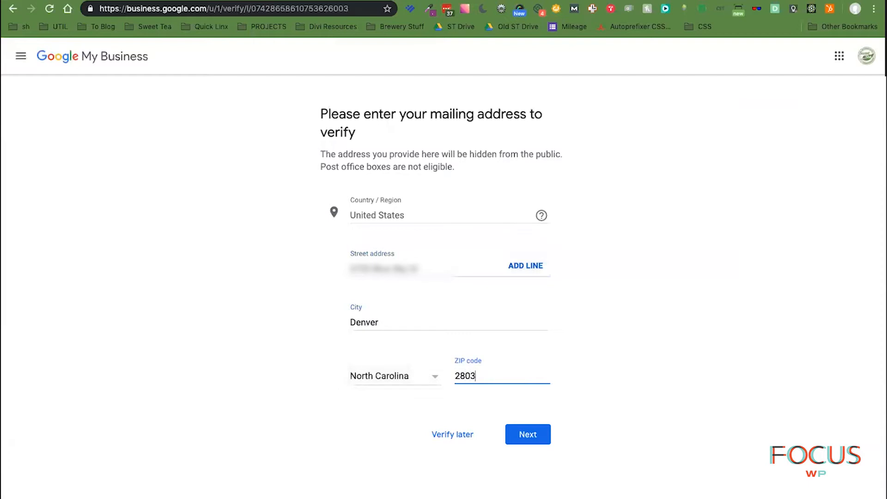
pyautogui.press('Tab')
pyautogui.press('Tab')
pyautogui.press('Return')
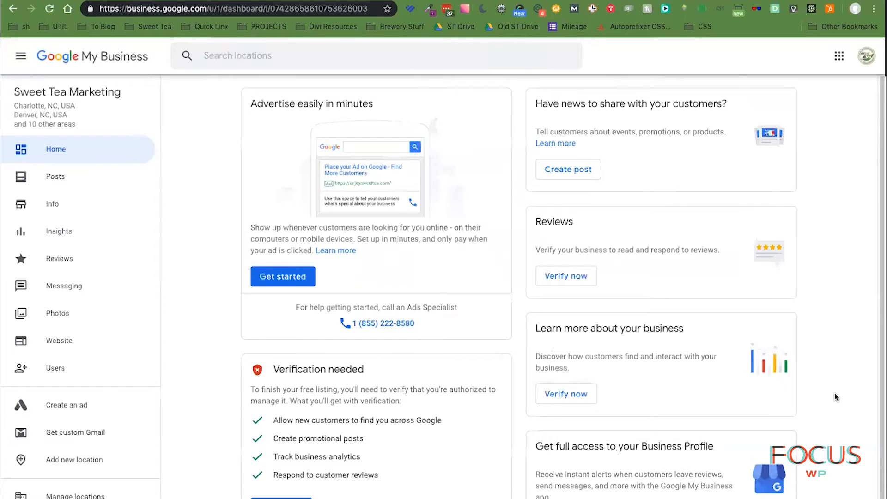
# - Scroll the Home dashboard, then open the Website builder for the Sweet Tea Marketing site
pyautogui.scroll(-1, 835, 396)
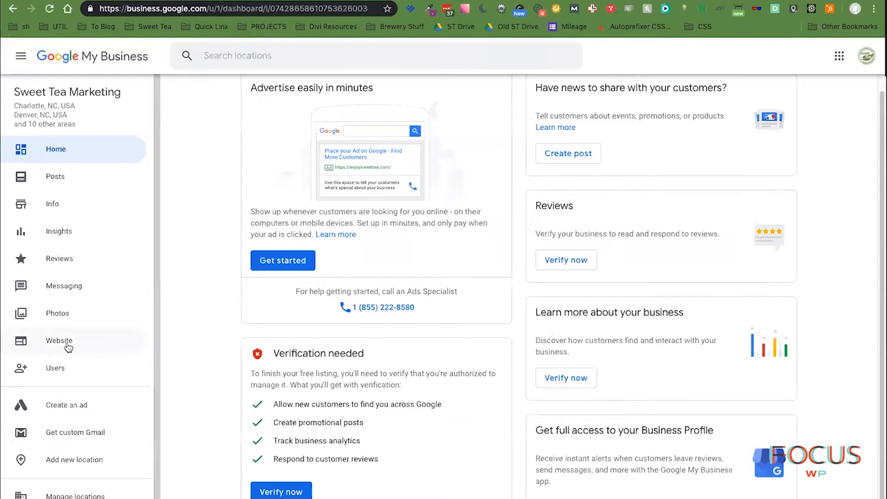
pyautogui.scroll(-2, 90, 346)
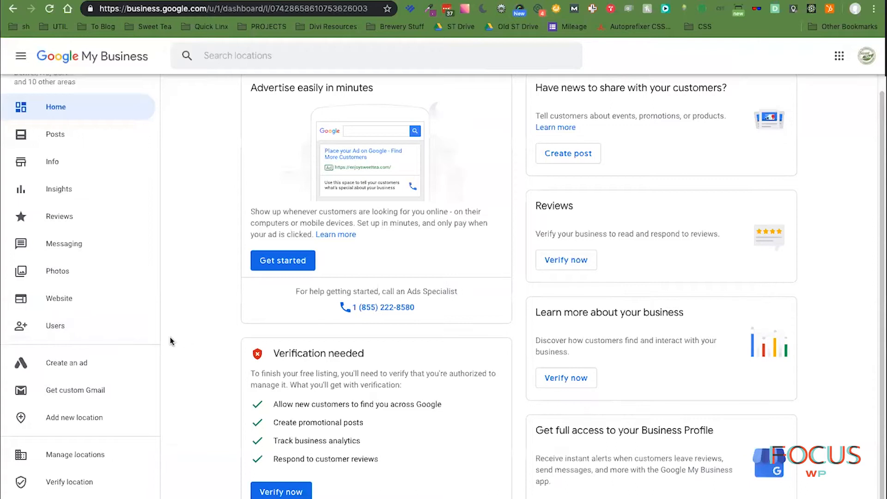
pyautogui.scroll(2, 134, 341)
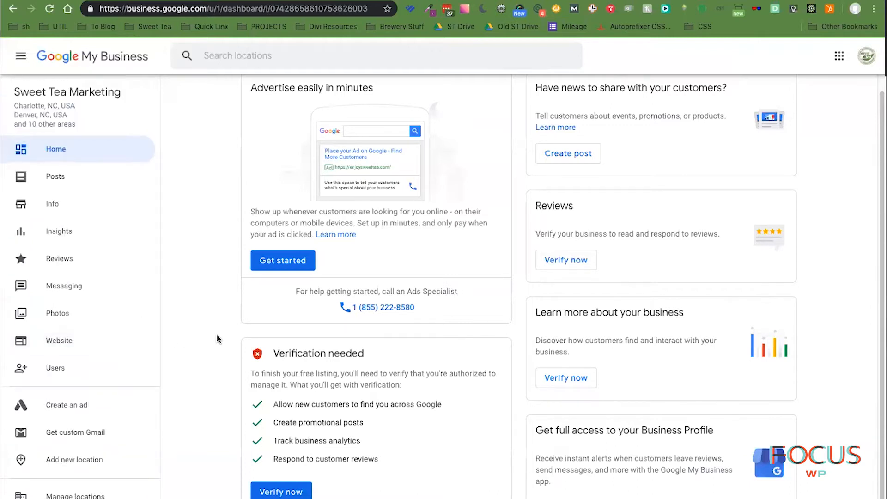
pyautogui.click(66, 341)
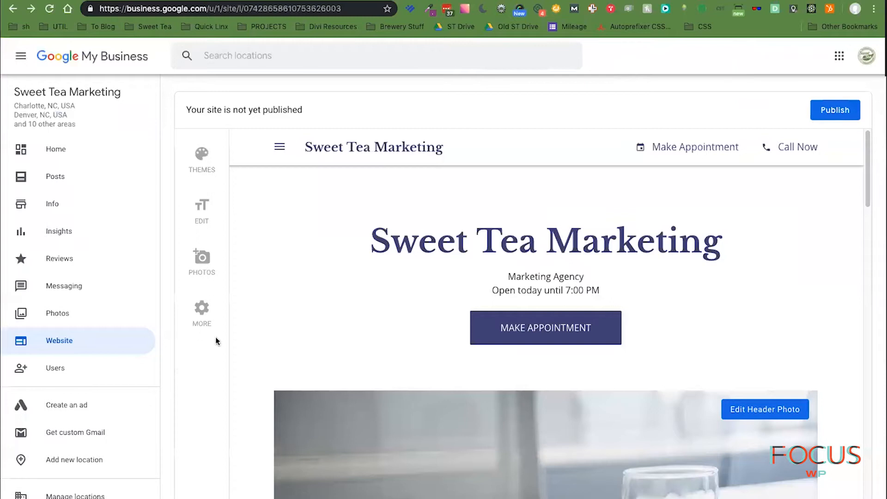
# - In Themes, try Spring, then apply the Conservatory theme
pyautogui.click(202, 157)
pyautogui.click(279, 237)
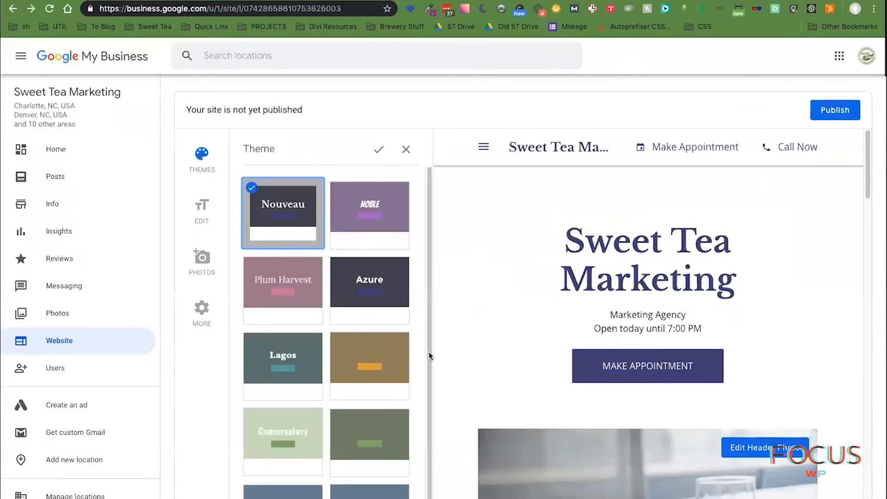
pyautogui.click(378, 425)
pyautogui.scroll(-5, 490, 363)
pyautogui.scroll(-5, 490, 363)
pyautogui.scroll(-5, 491, 363)
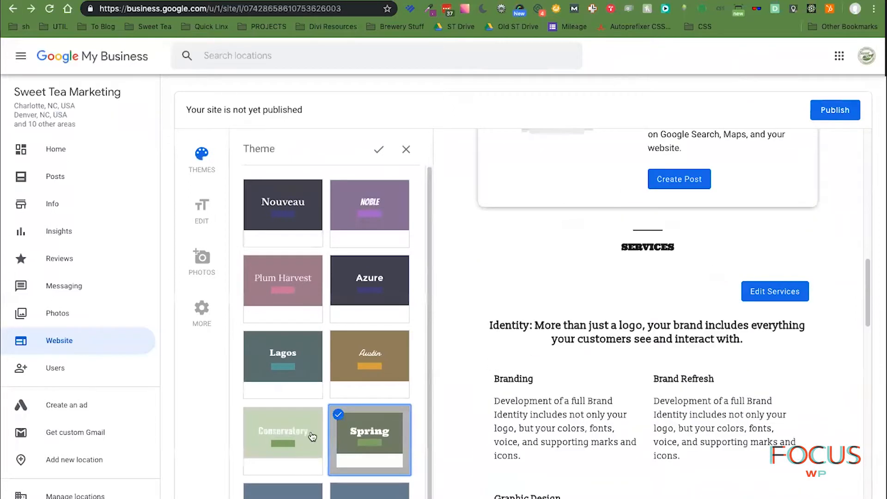
pyautogui.click(301, 445)
# - Scroll through the site preview to review the Conservatory look
pyautogui.scroll(-10, 509, 429)
pyautogui.scroll(20, 509, 429)
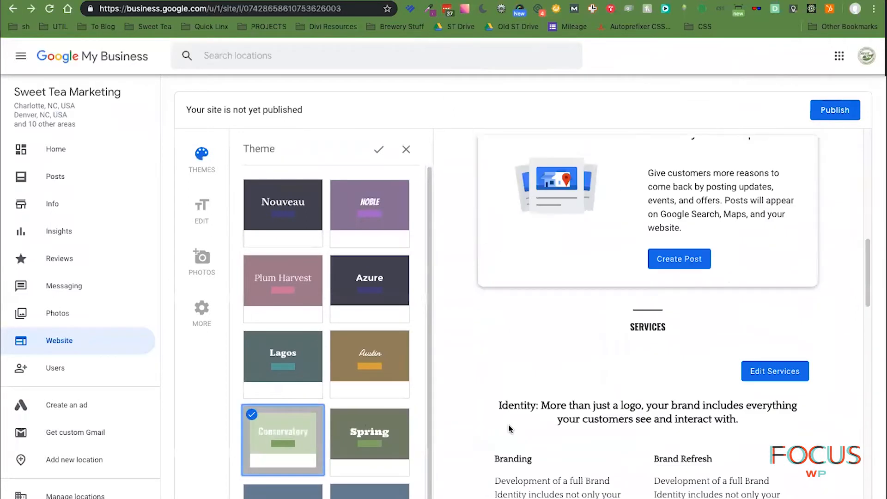
pyautogui.scroll(-5, 508, 429)
pyautogui.scroll(-10, 508, 425)
pyautogui.scroll(-3, 509, 424)
pyautogui.scroll(1, 510, 426)
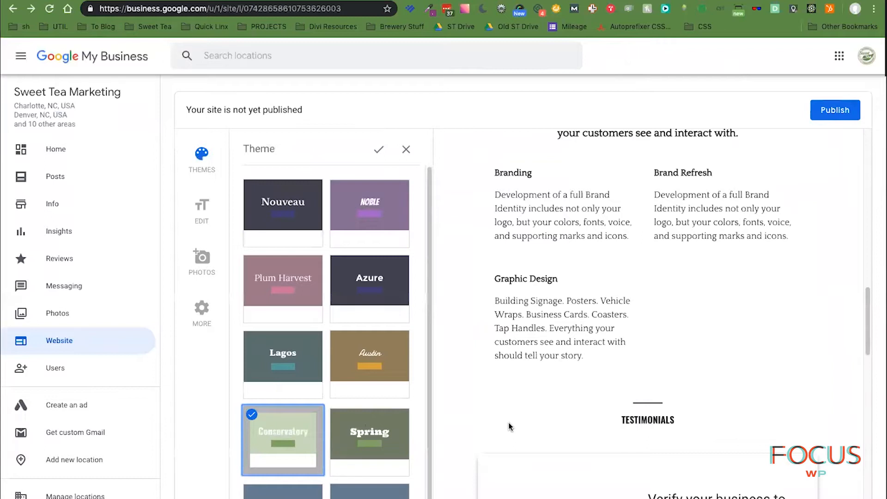
pyautogui.scroll(5, 509, 426)
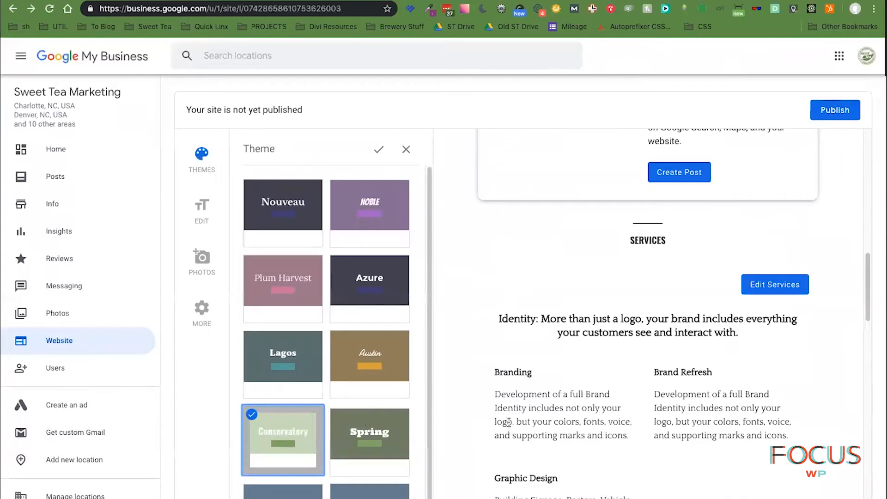
pyautogui.scroll(-18, 509, 423)
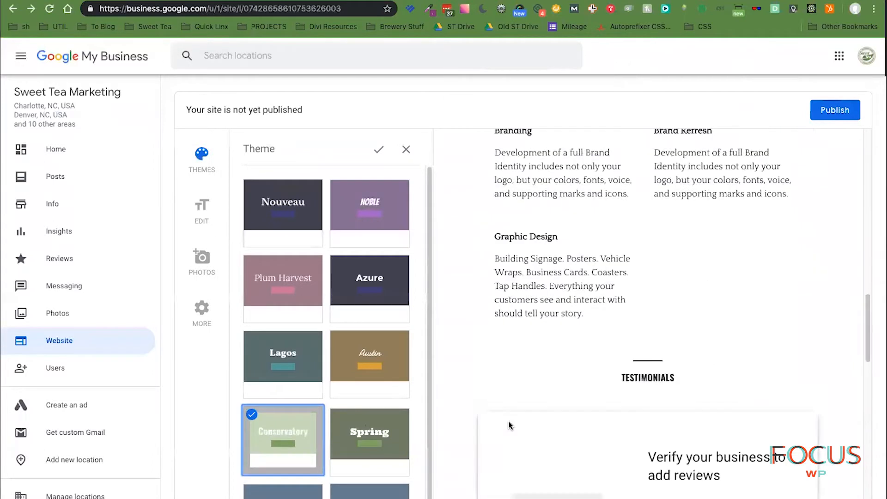
pyautogui.scroll(-14, 510, 425)
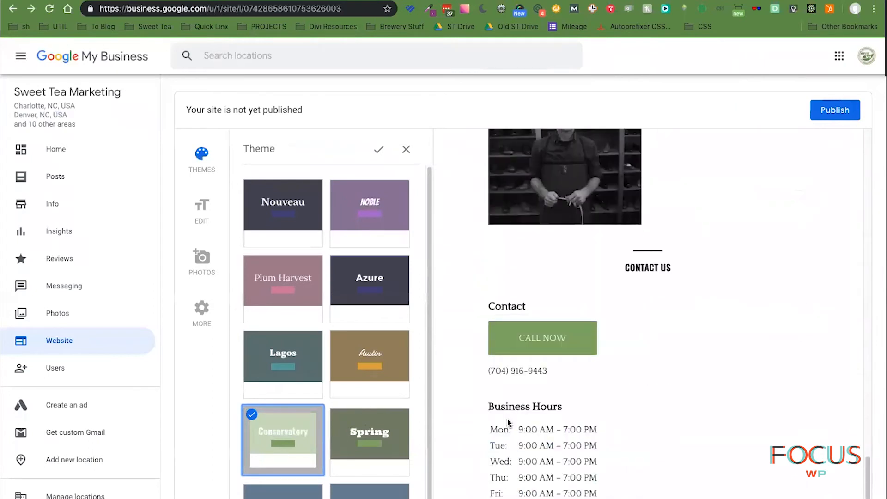
pyautogui.scroll(-4, 717, 451)
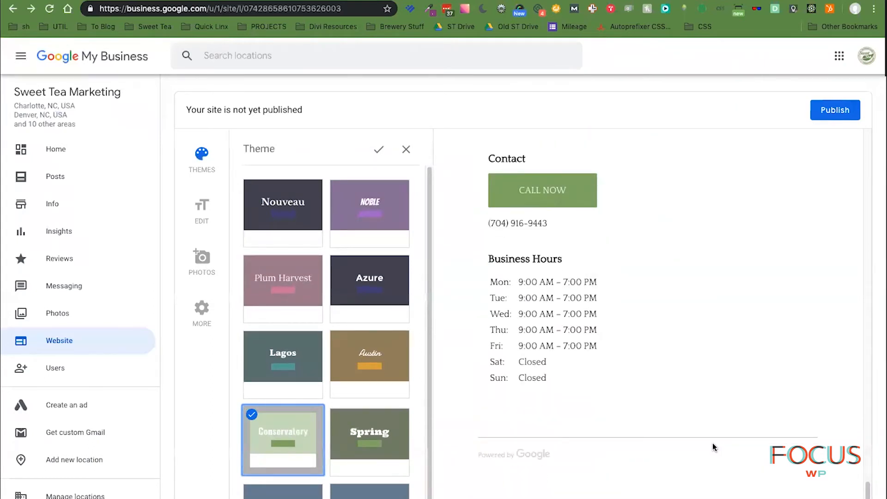
pyautogui.scroll(5, 713, 443)
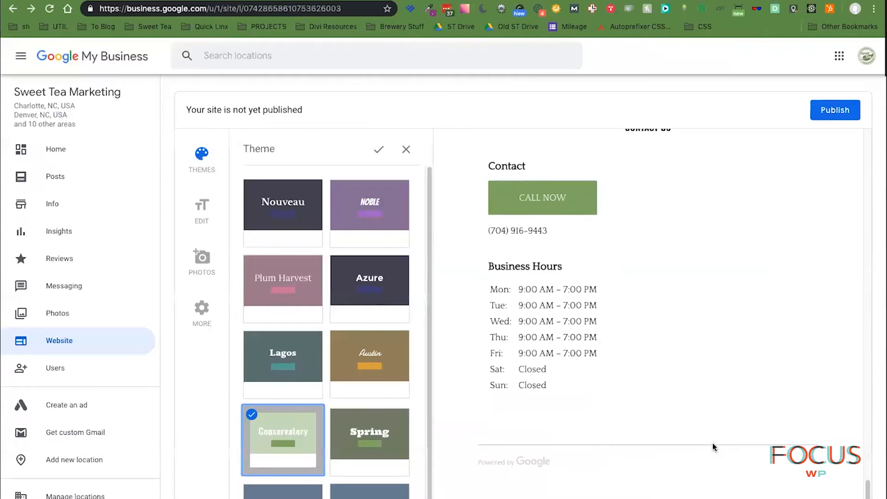
pyautogui.scroll(10, 713, 442)
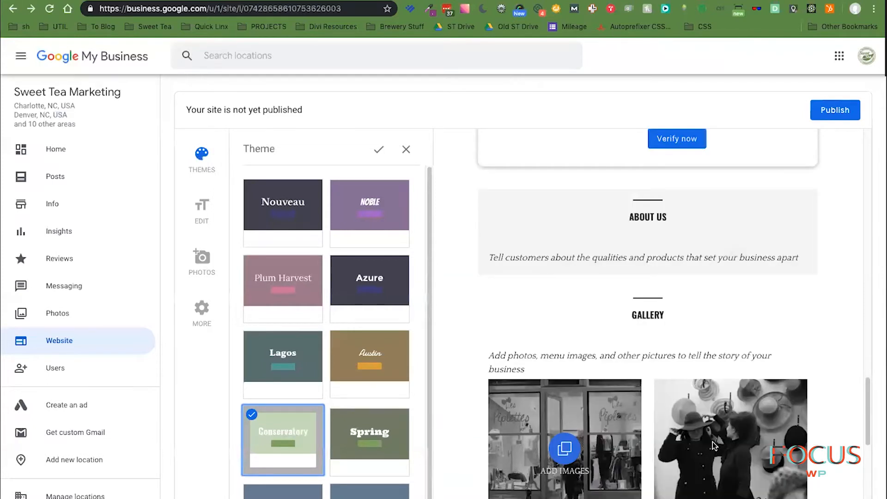
# - Start editing the About Us text, keeping changes at the Discard changes prompt
pyautogui.click(550, 261)
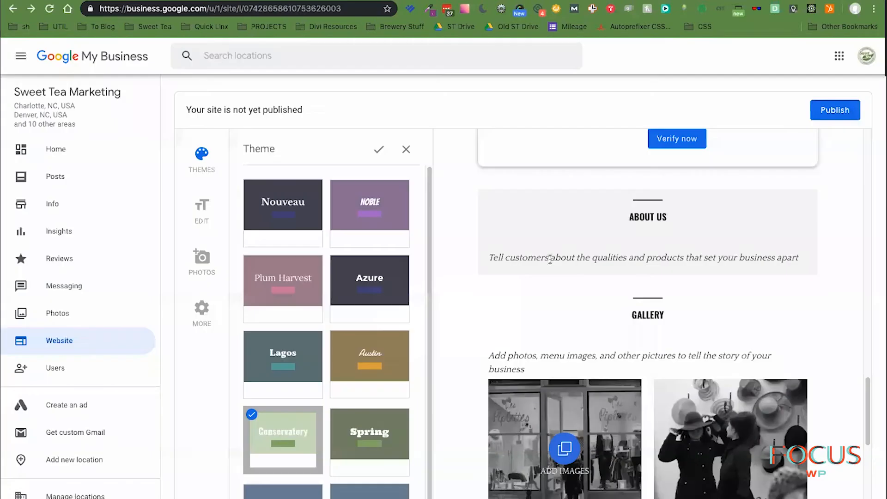
pyautogui.click(542, 251)
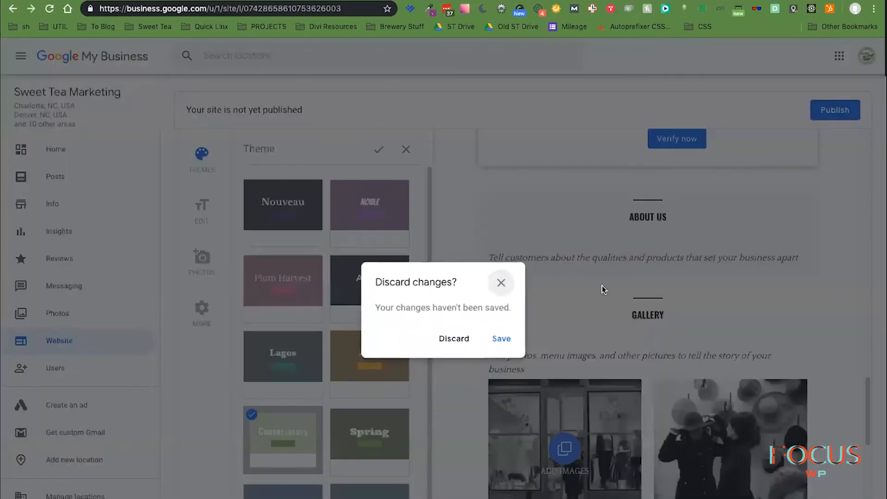
pyautogui.click(502, 282)
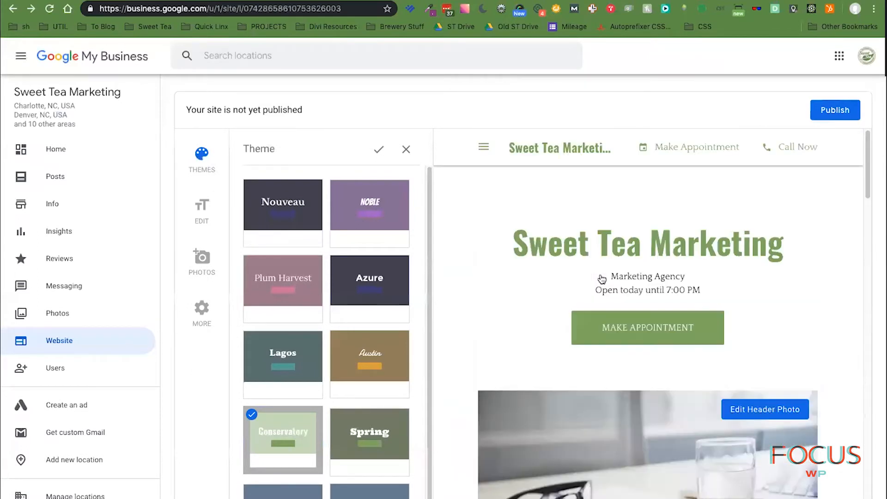
# - Open the Info page and scroll to the craft beverage marketing business description
pyautogui.click(51, 209)
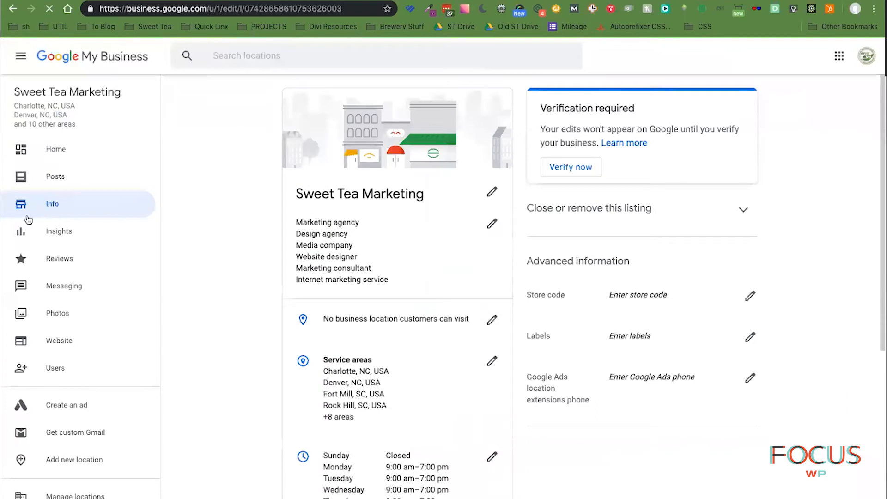
pyautogui.scroll(-1, 475, 375)
pyautogui.scroll(-5, 475, 375)
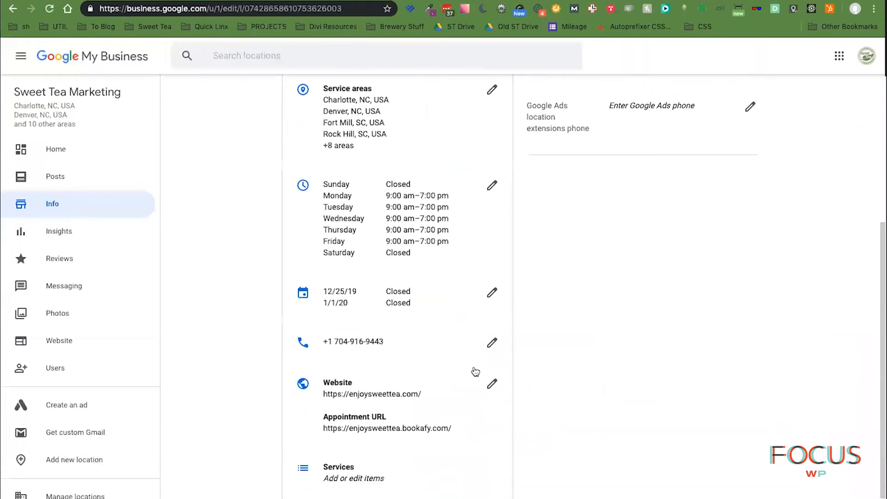
pyautogui.scroll(-3, 475, 372)
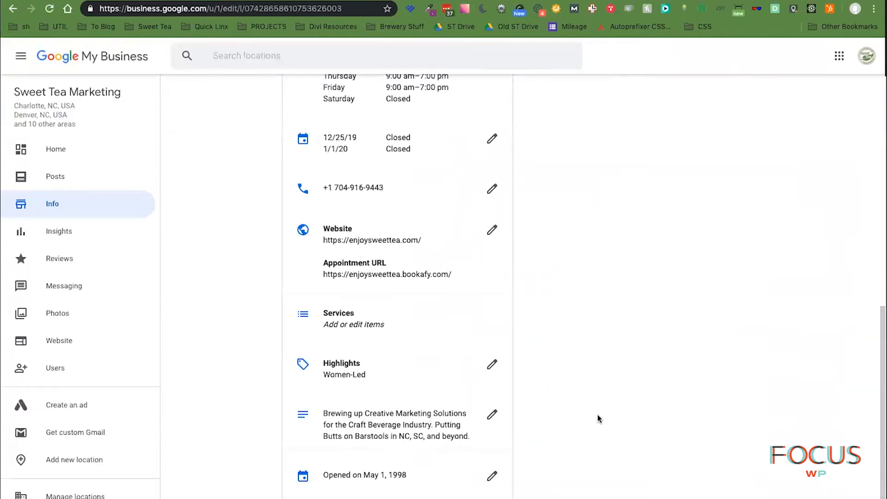
# - Return to the website editor, scroll the preview to Updates, and start a new post
pyautogui.click(12, 9)
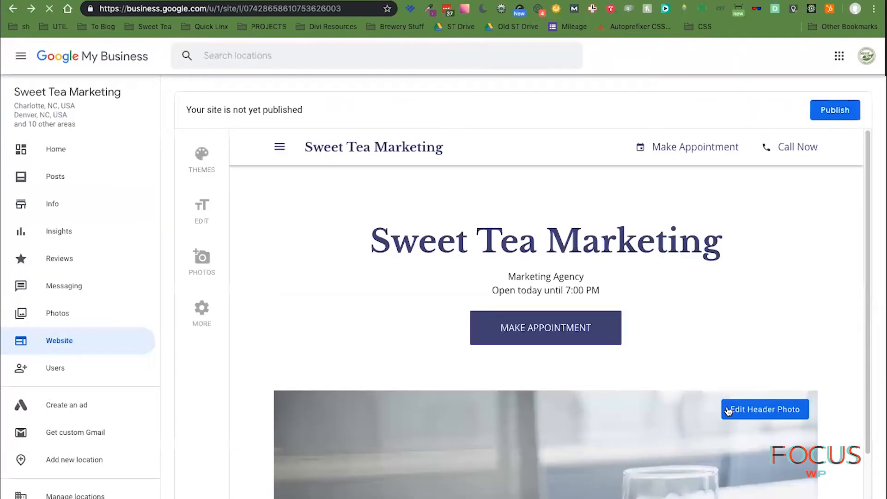
pyautogui.scroll(-3, 728, 410)
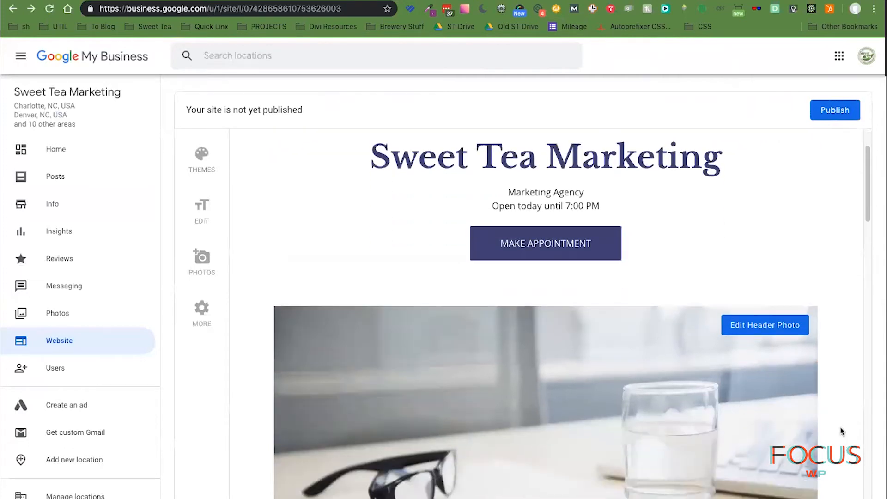
pyautogui.scroll(-4, 850, 421)
pyautogui.scroll(-15, 849, 421)
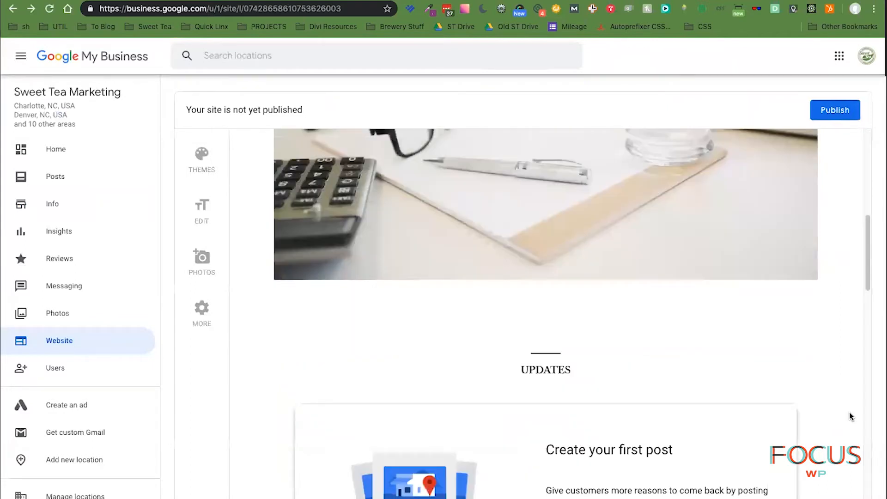
pyautogui.scroll(-1, 831, 408)
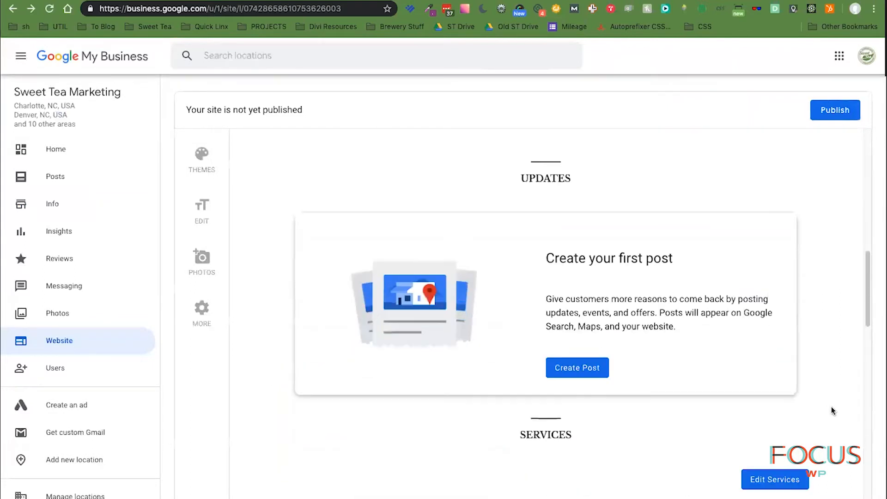
pyautogui.scroll(-1, 833, 411)
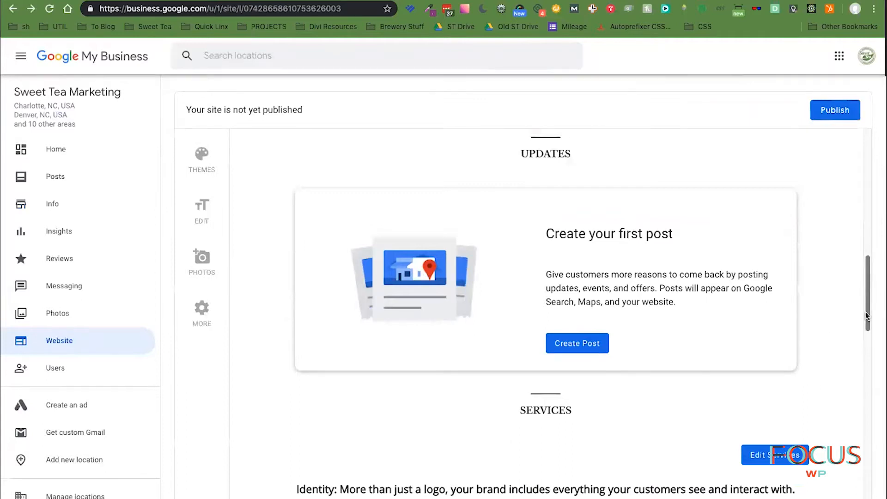
pyautogui.click(587, 343)
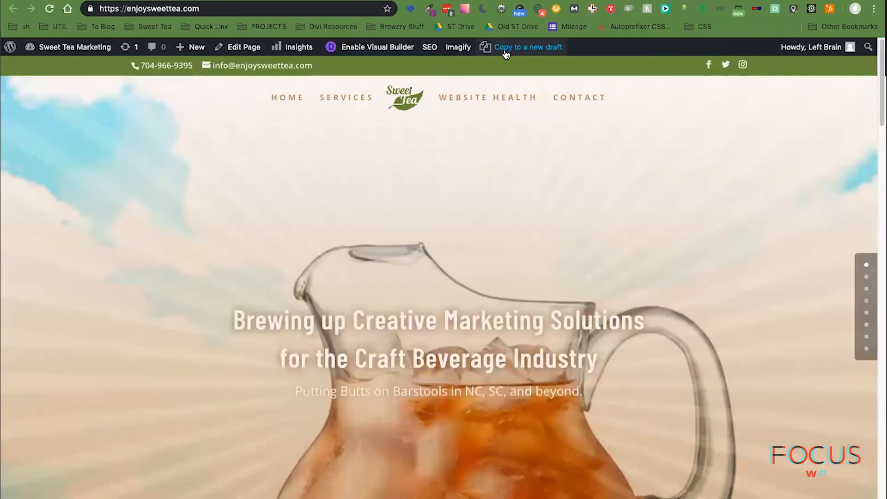
# - Load the '6 Simple Steps' speed-up blog post on the enjoysweettea.com tab
pyautogui.click(207, 8)
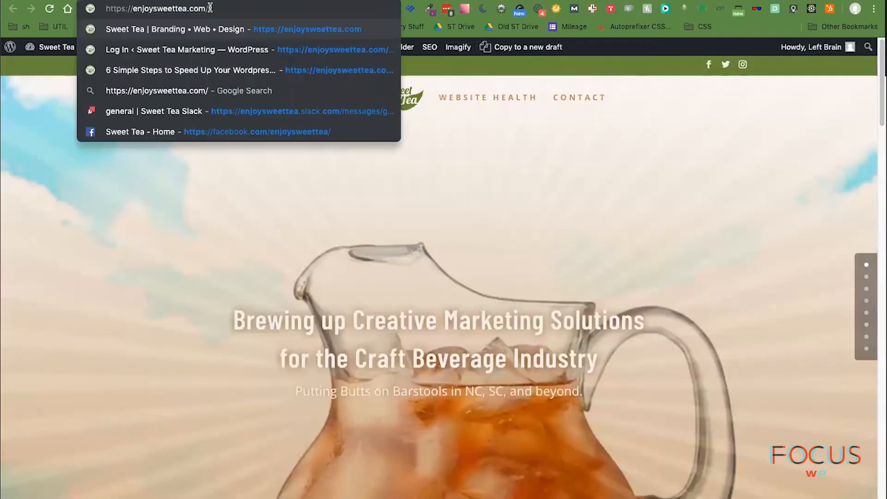
pyautogui.write('6')
pyautogui.press('Return')
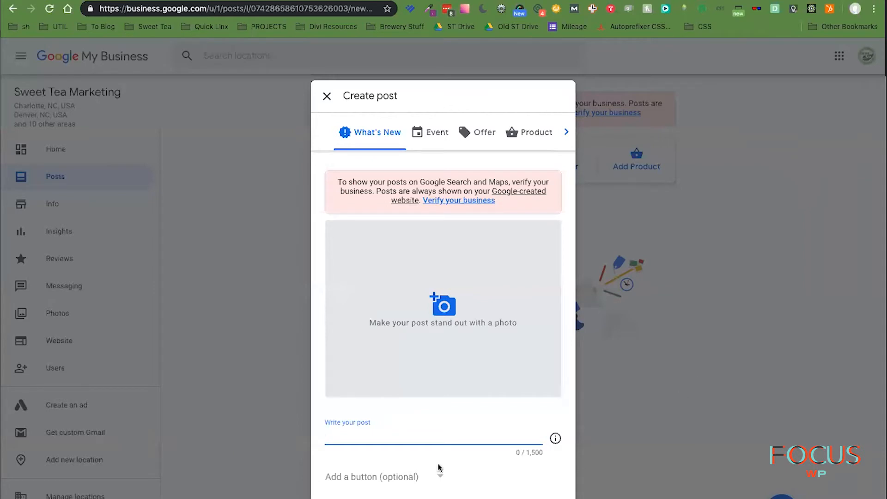
# - Select the blog post's intro from 'There are plenty…' to 'let's go…' and return to the post form
pyautogui.click(442, 478)
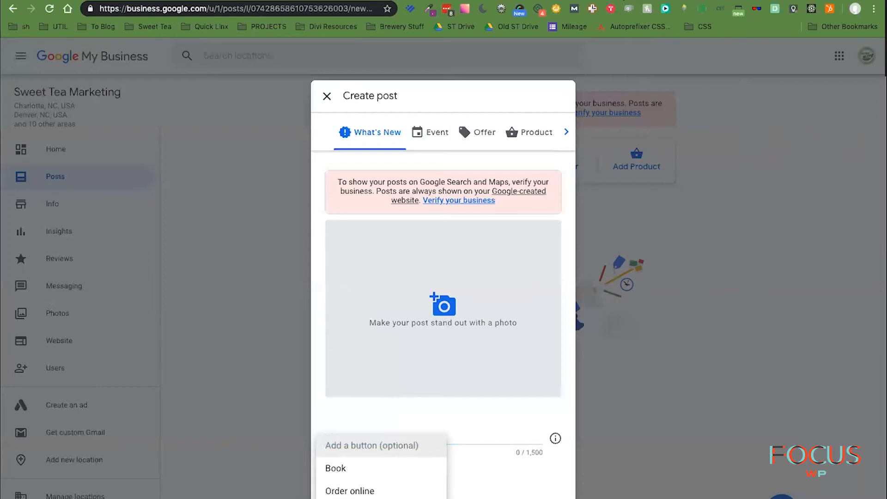
pyautogui.click(624, 0)
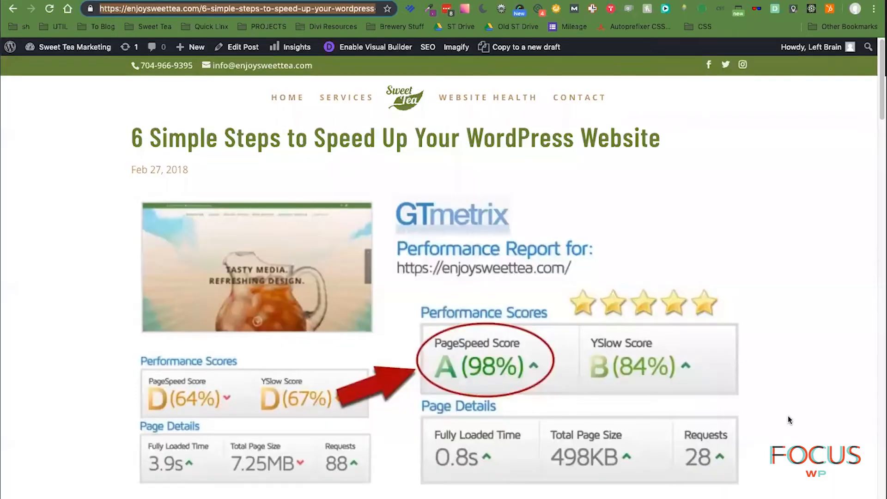
pyautogui.scroll(-6, 790, 415)
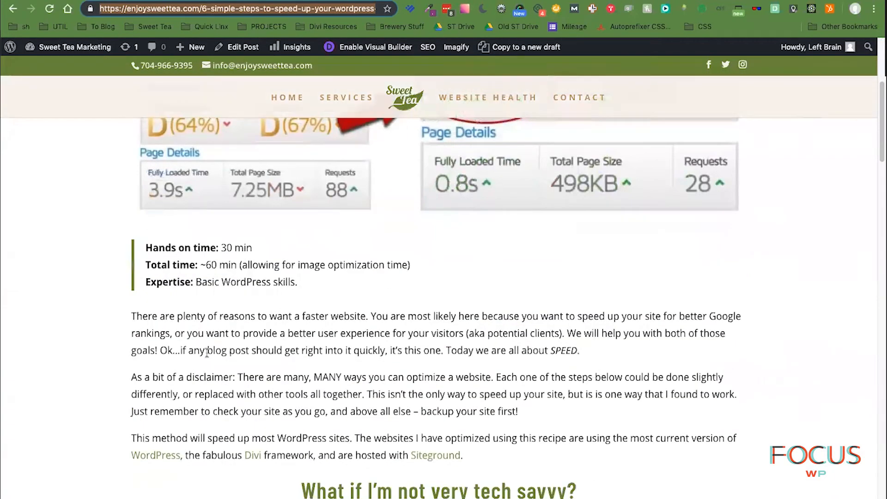
pyautogui.moveTo(131, 320); pyautogui.dragTo(519, 420)
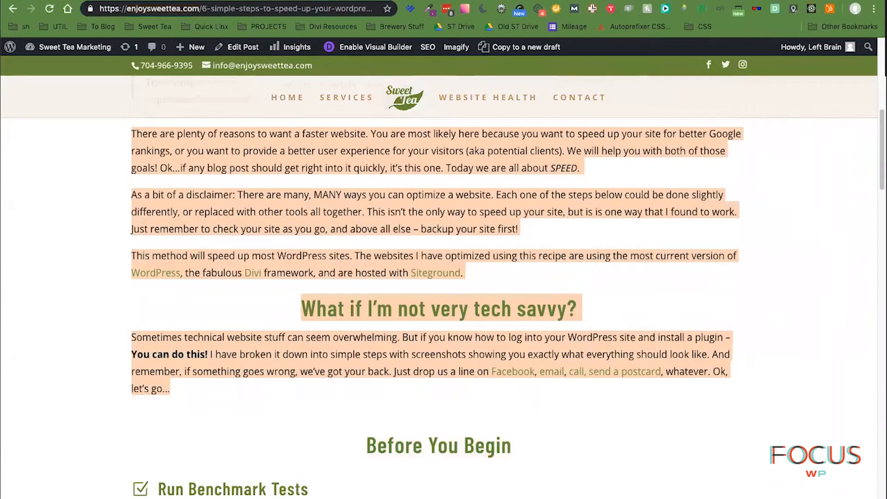
pyautogui.click(226, 1)
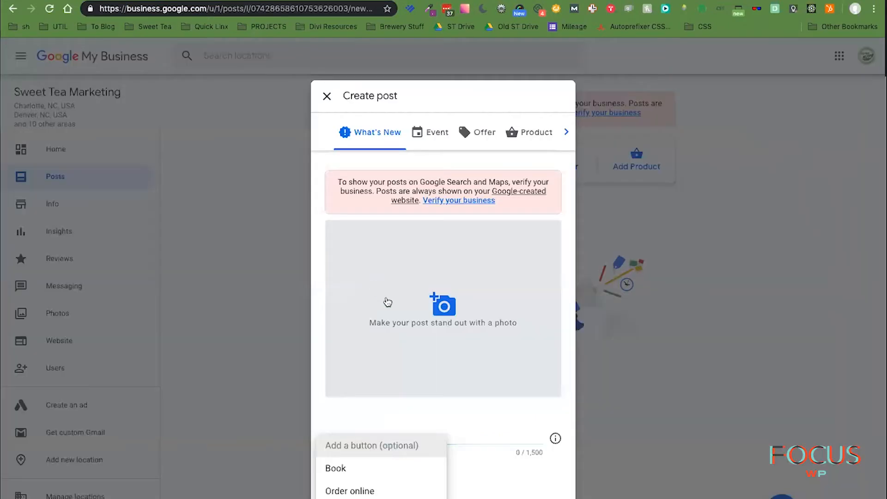
# - Paste the blog intro into the post body, adding a blank line after the tech-savvy question
pyautogui.click(475, 435)
pyautogui.press('super+v')
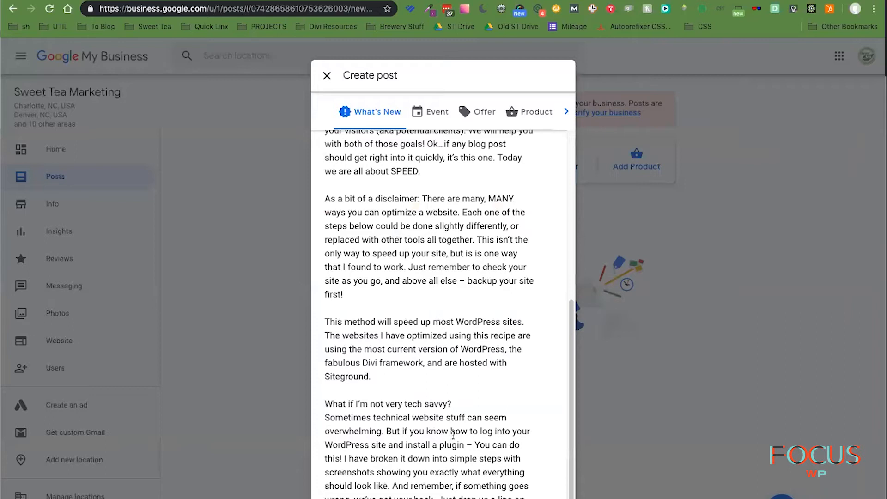
pyautogui.scroll(-1, 453, 433)
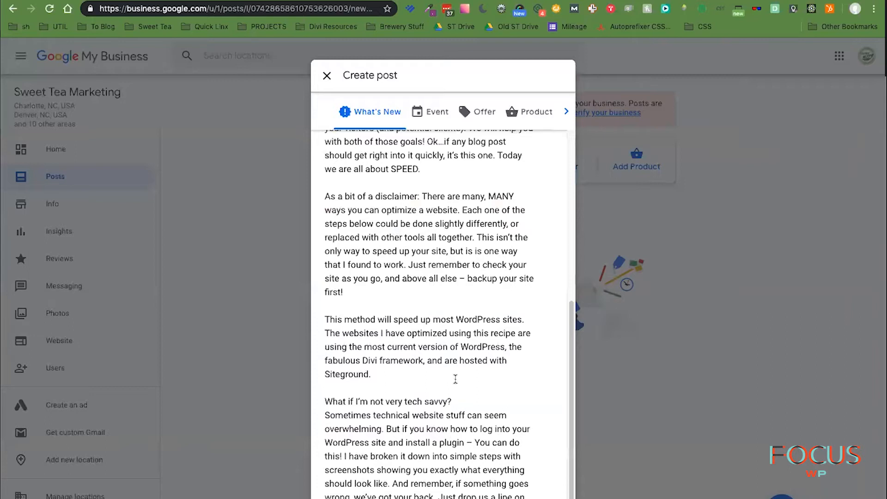
pyautogui.click(464, 403)
pyautogui.press('Return')
pyautogui.scroll(-5, 476, 395)
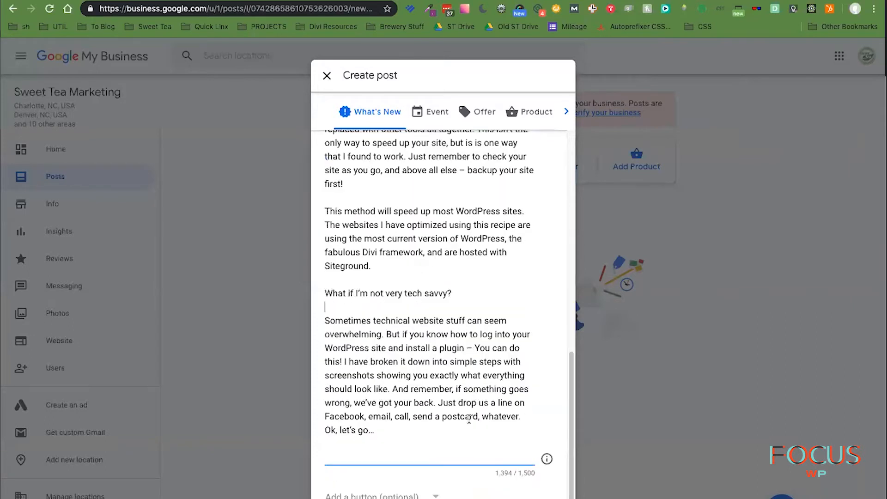
# - Add a Learn more button linking to the speed-up blog post URL
pyautogui.click(407, 497)
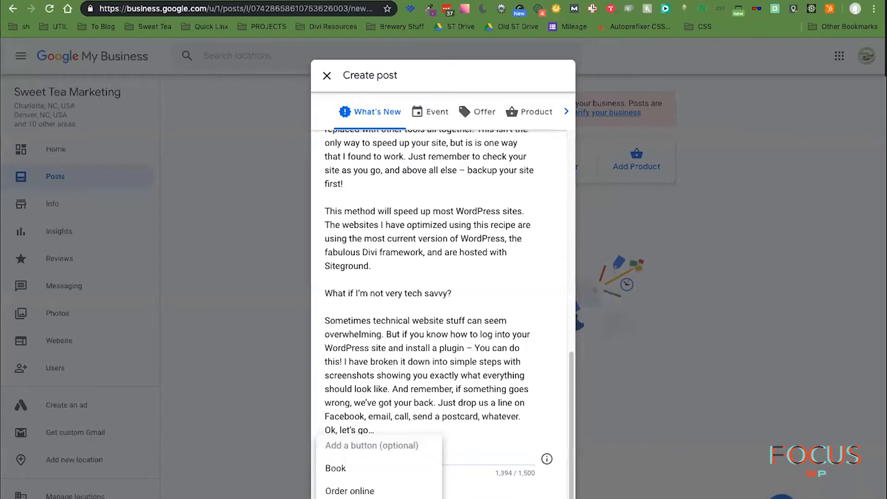
pyautogui.click(349, 498)
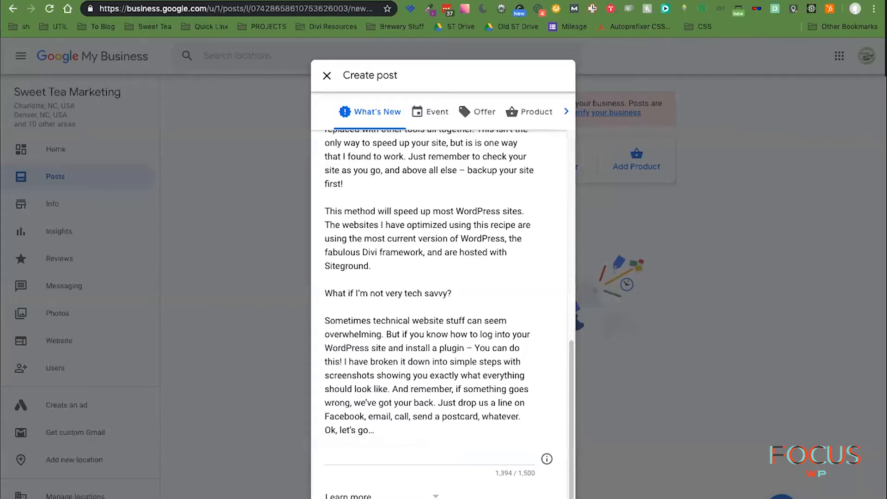
pyautogui.press('super+Tab')
pyautogui.write('https://focuswp.com/6-simple-steps-to-speed-up-your-wordpress-website/')
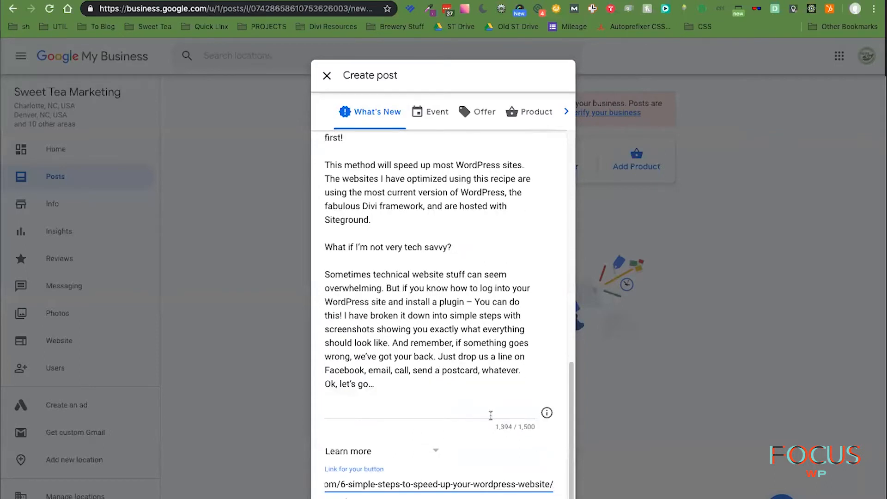
pyautogui.click(494, 411)
pyautogui.scroll(3, 439, 300)
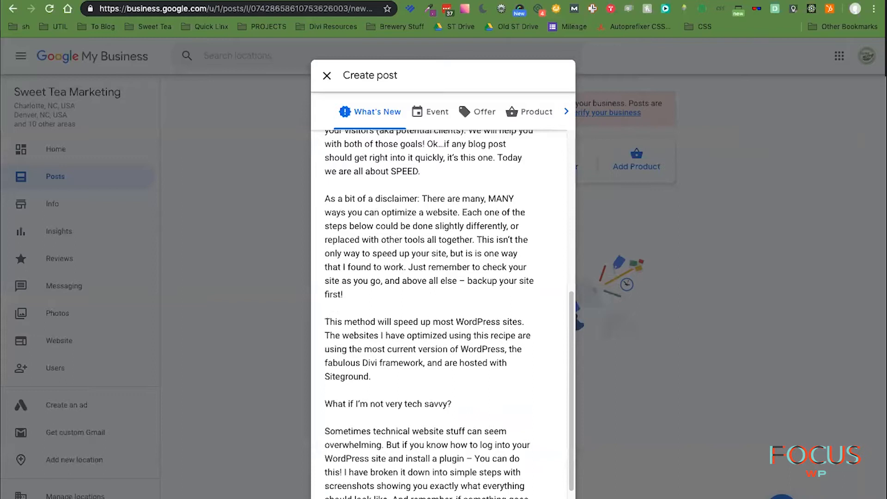
pyautogui.scroll(1, 439, 314)
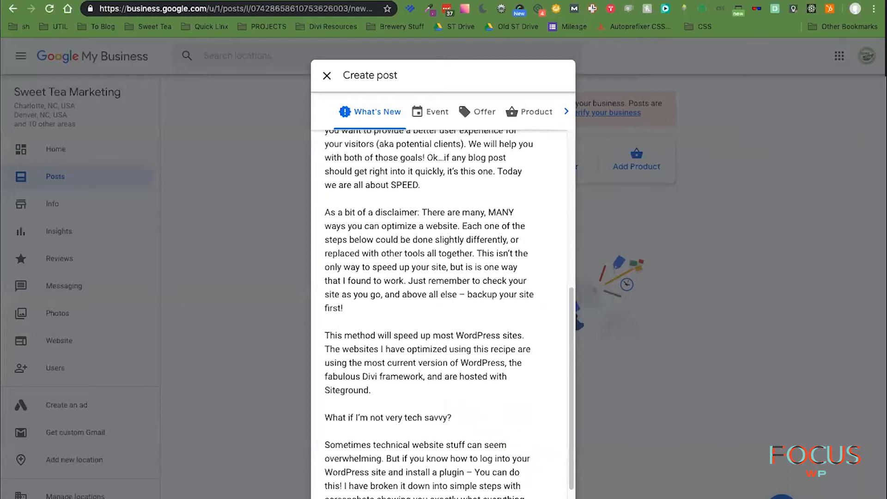
pyautogui.scroll(-1, 439, 314)
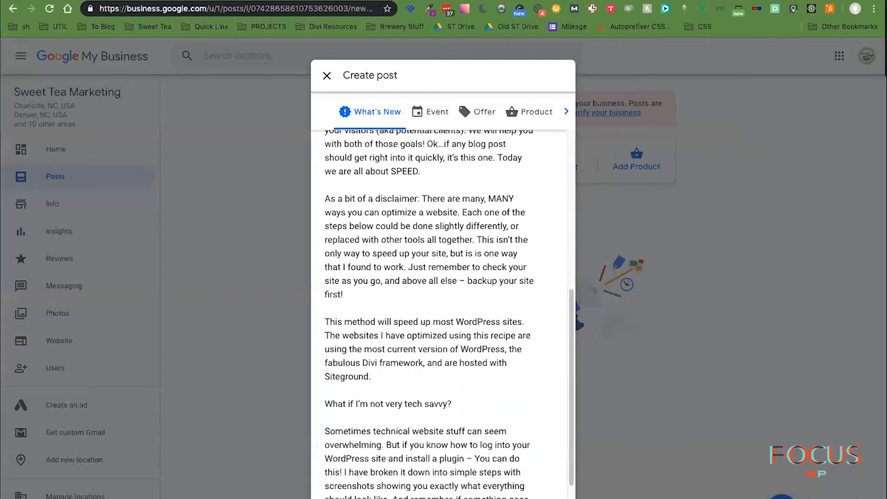
pyautogui.scroll(6, 499, 282)
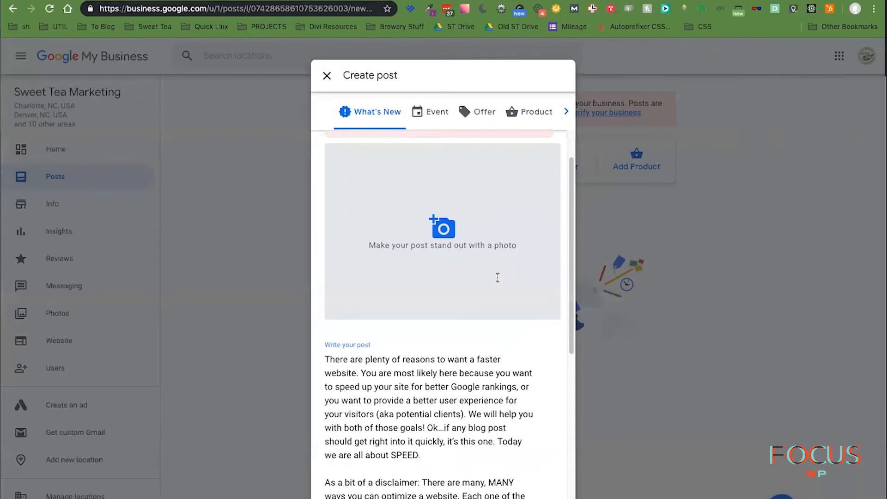
# - Save the blog's GTmetrix report image to Downloads and upload it as the post photo
pyautogui.click(444, 242)
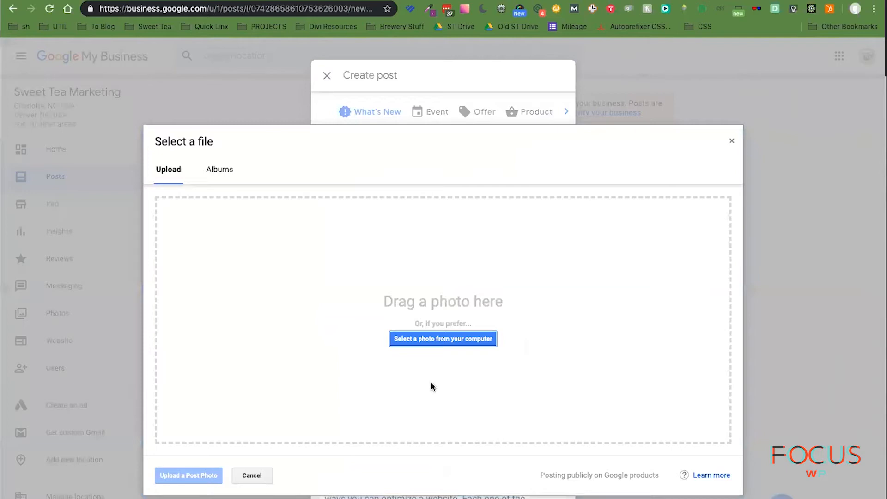
pyautogui.click(432, 340)
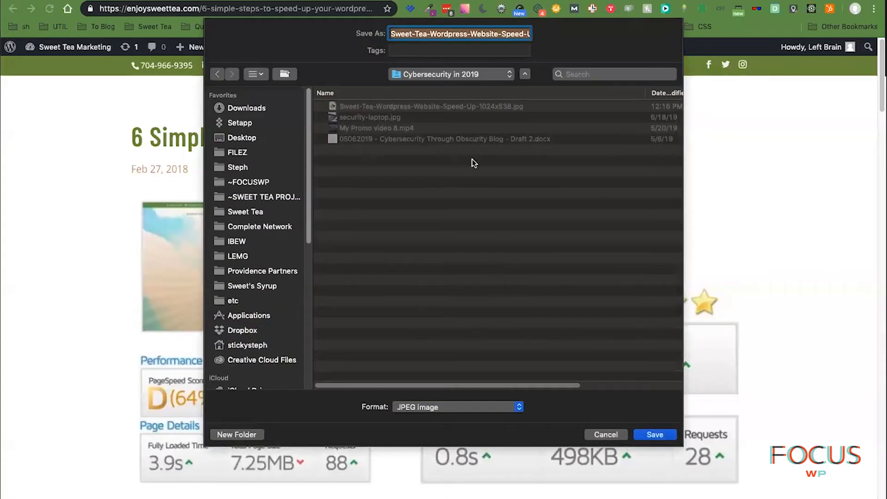
pyautogui.click(464, 73)
pyautogui.click(464, 73)
pyautogui.click(464, 73)
pyautogui.click(464, 73)
pyautogui.click(240, 109)
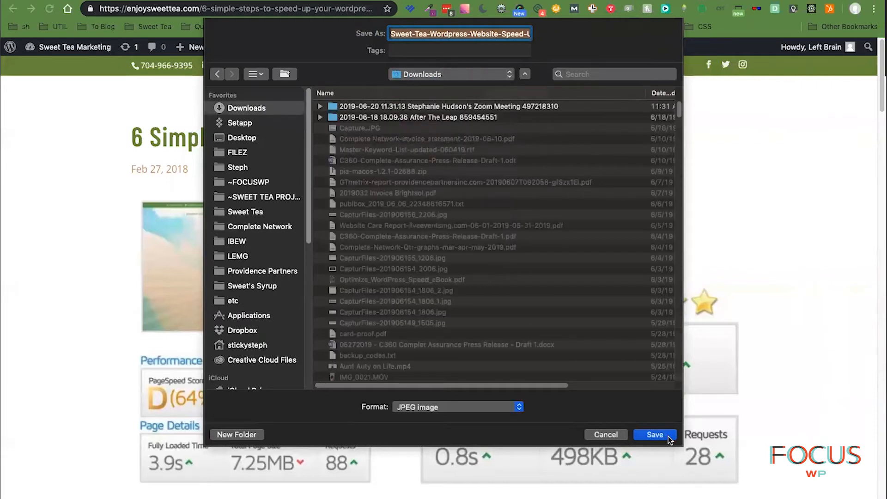
pyautogui.click(669, 437)
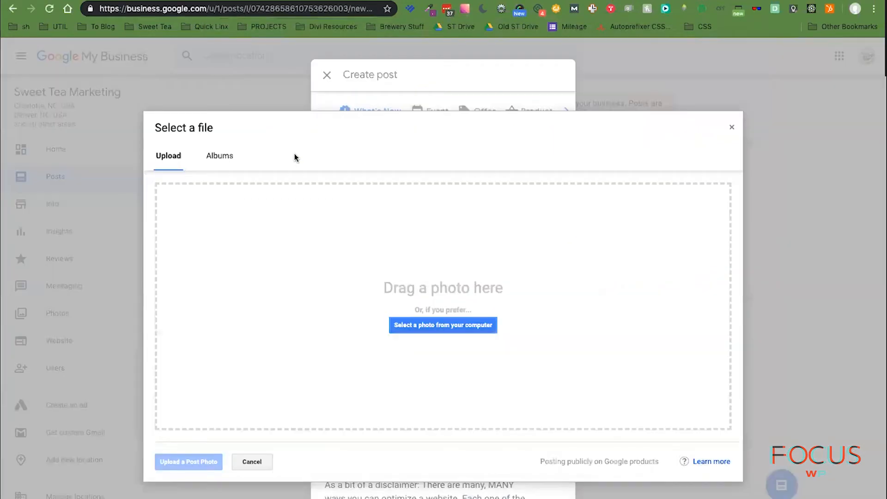
pyautogui.click(408, 319)
pyautogui.click(366, 61)
pyautogui.doubleClick(366, 61)
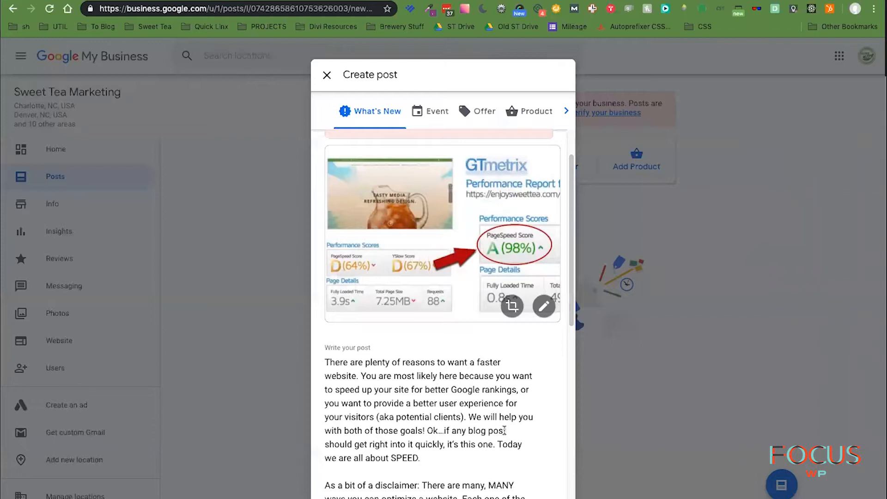
pyautogui.scroll(-3, 534, 413)
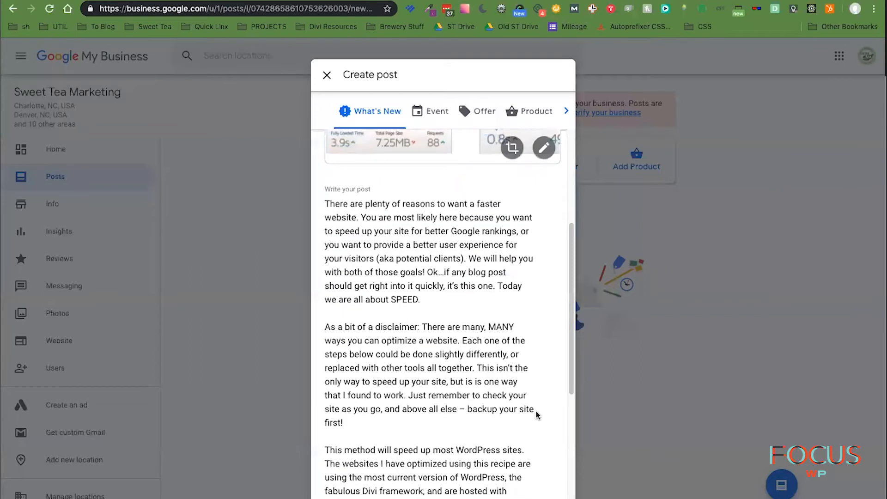
pyautogui.scroll(5, 508, 324)
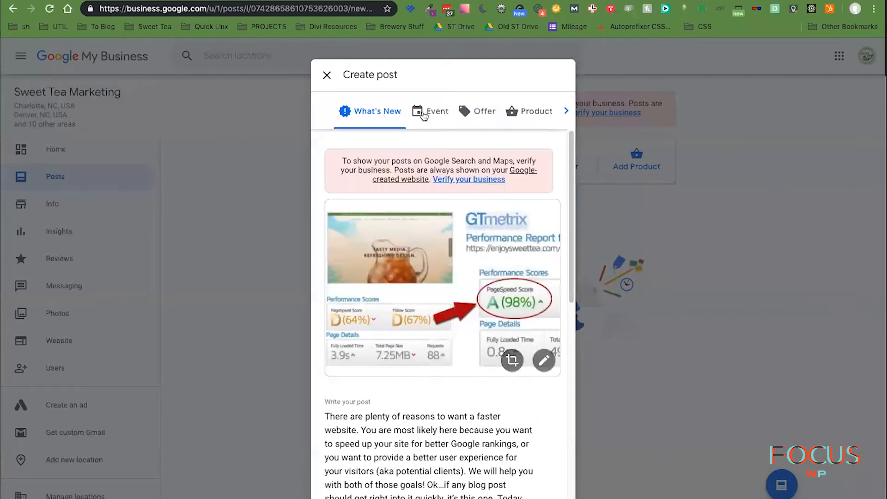
pyautogui.click(567, 112)
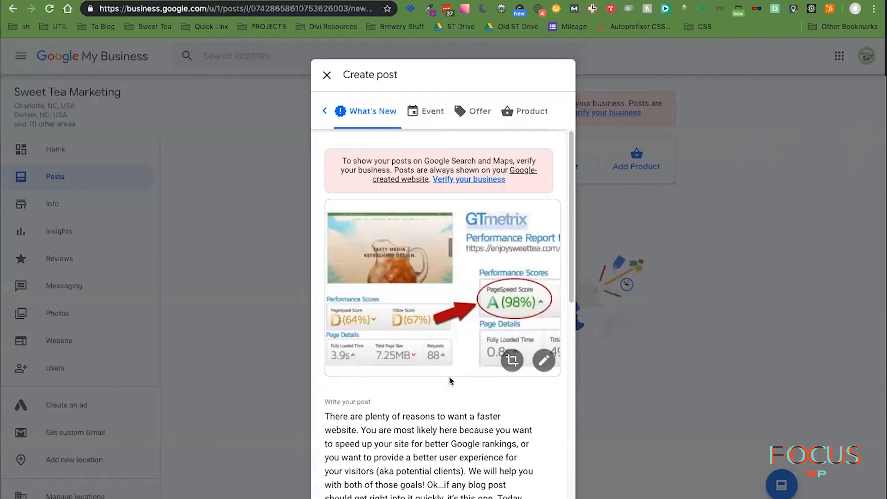
pyautogui.scroll(-1, 451, 376)
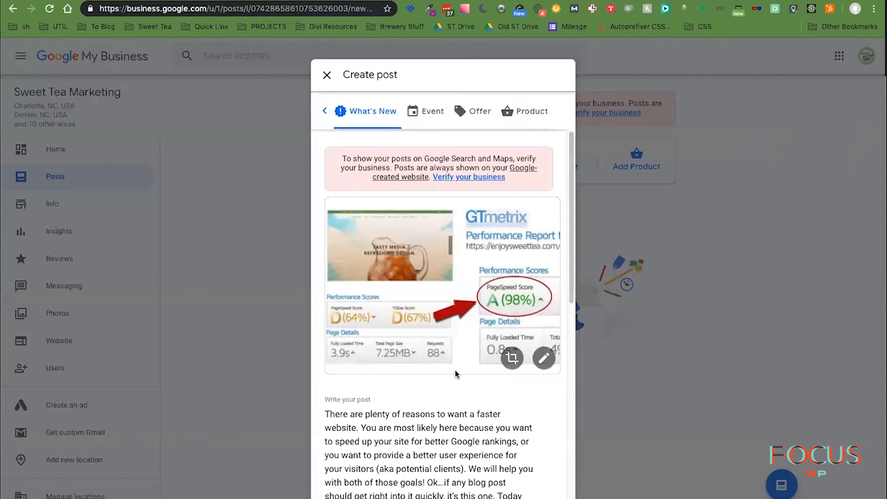
pyautogui.scroll(-15, 455, 372)
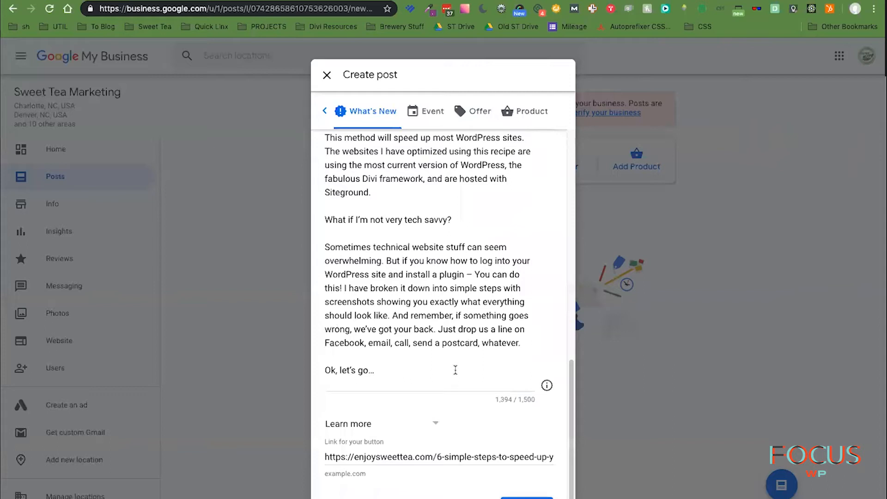
pyautogui.scroll(15, 456, 370)
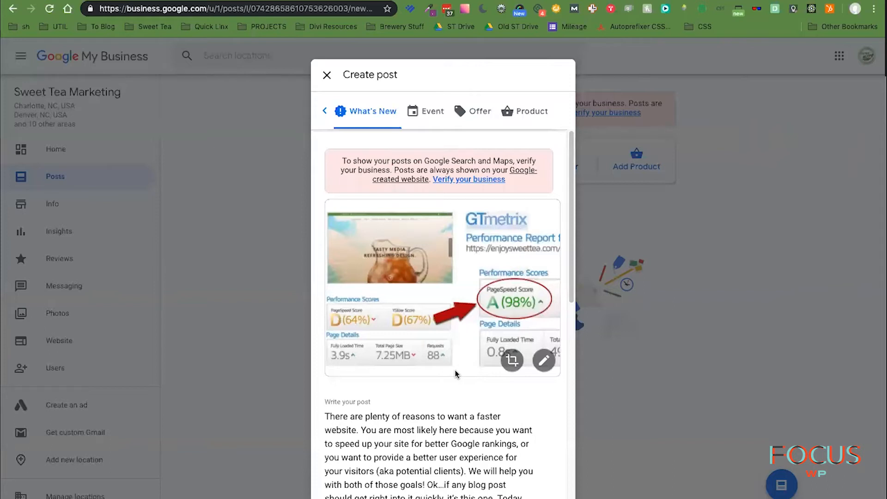
# - Switch the post type to Event and expand the additional event details
pyautogui.click(428, 114)
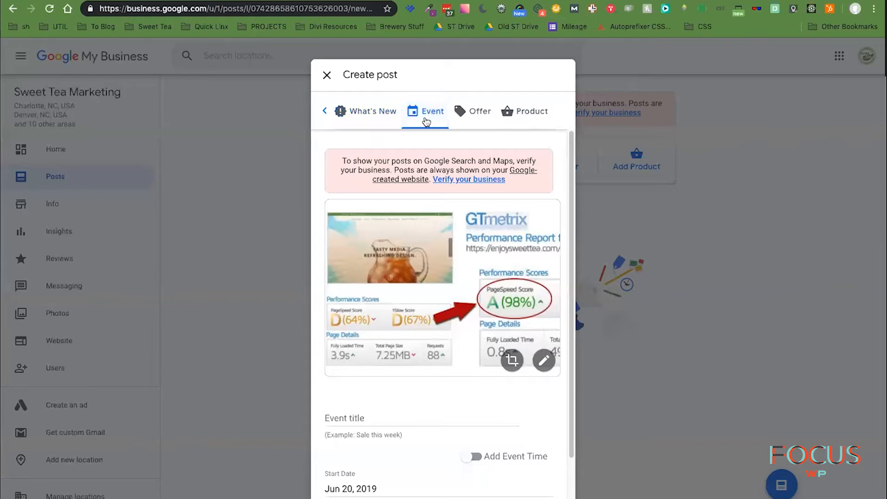
pyautogui.scroll(-2, 463, 425)
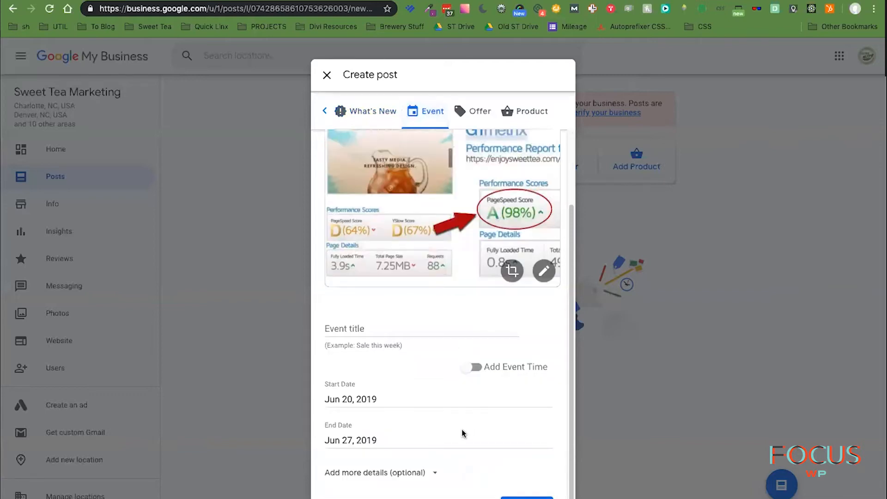
pyautogui.click(431, 474)
pyautogui.scroll(-10, 483, 464)
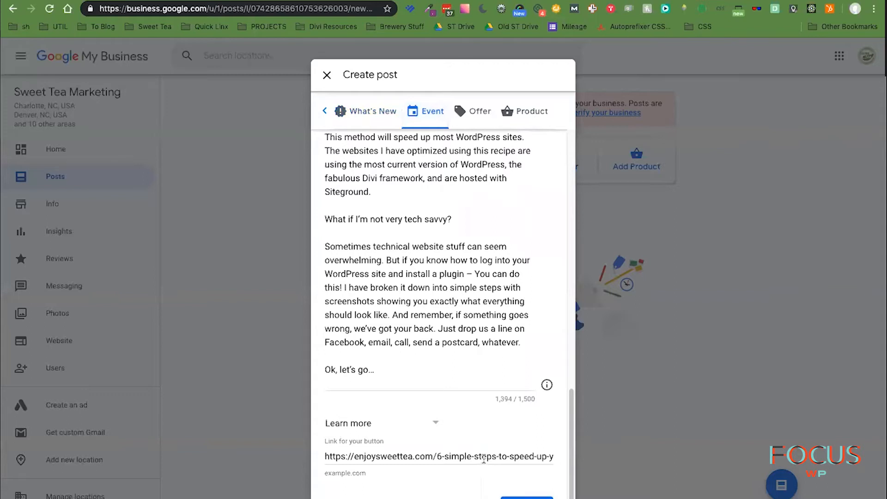
pyautogui.scroll(5, 483, 460)
pyautogui.scroll(10, 484, 458)
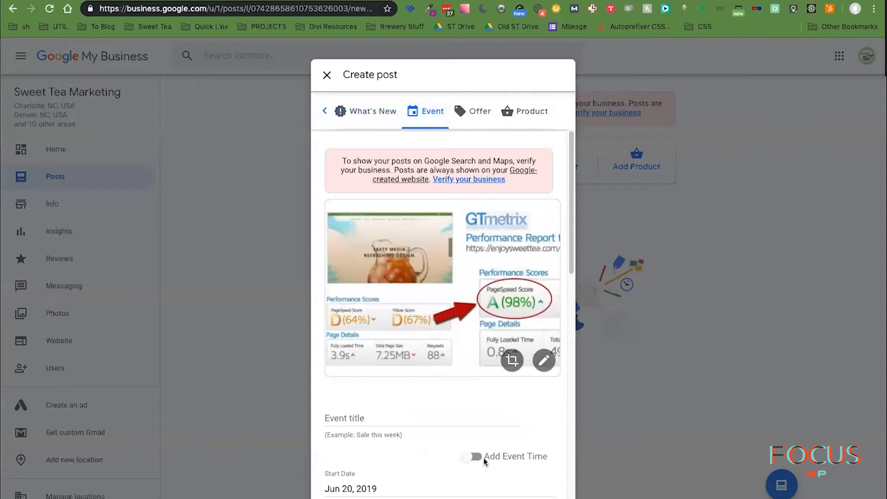
pyautogui.scroll(-1, 483, 459)
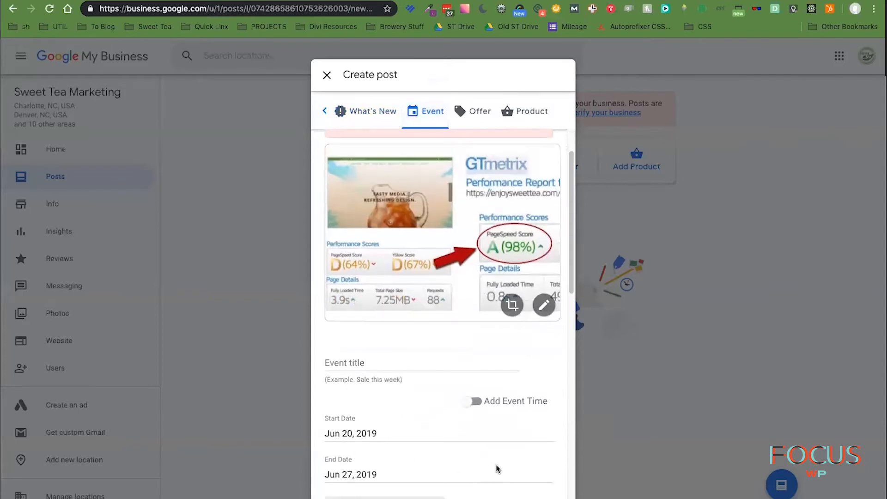
pyautogui.scroll(-1, 497, 469)
# - Set the event end date to Jun 20, 2020, then select the blog article's title
pyautogui.click(366, 451)
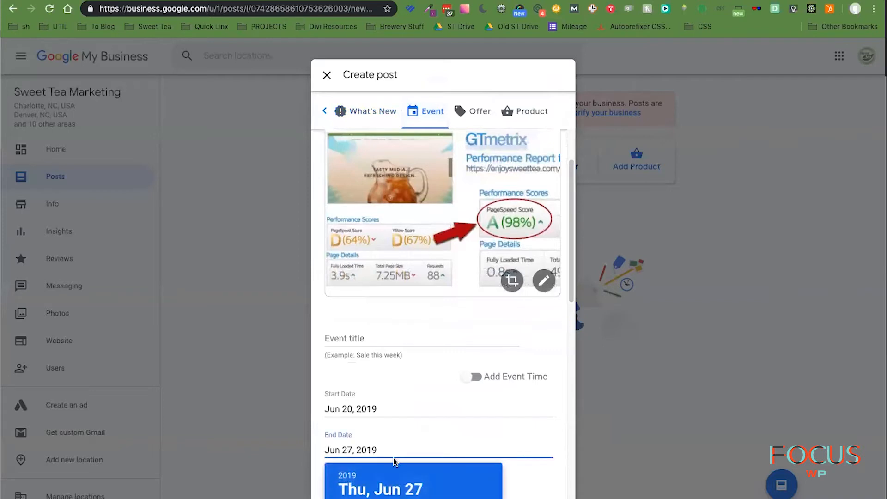
pyautogui.scroll(-8, 541, 428)
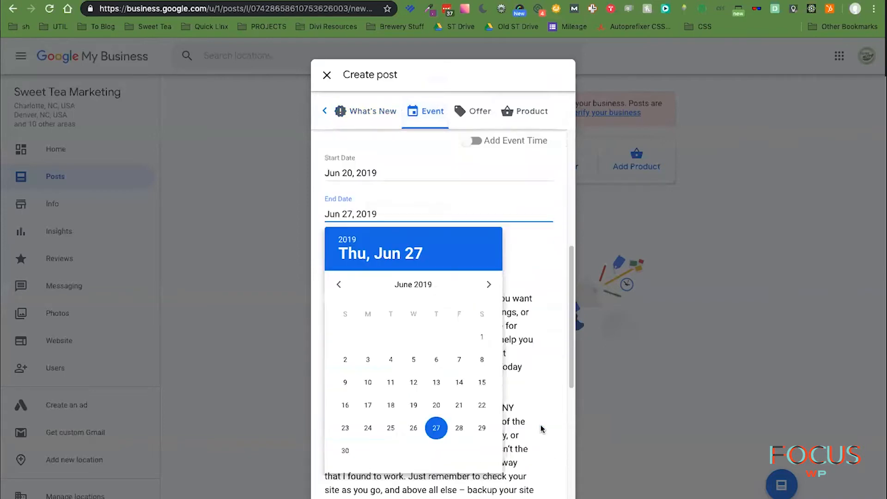
pyautogui.click(391, 427)
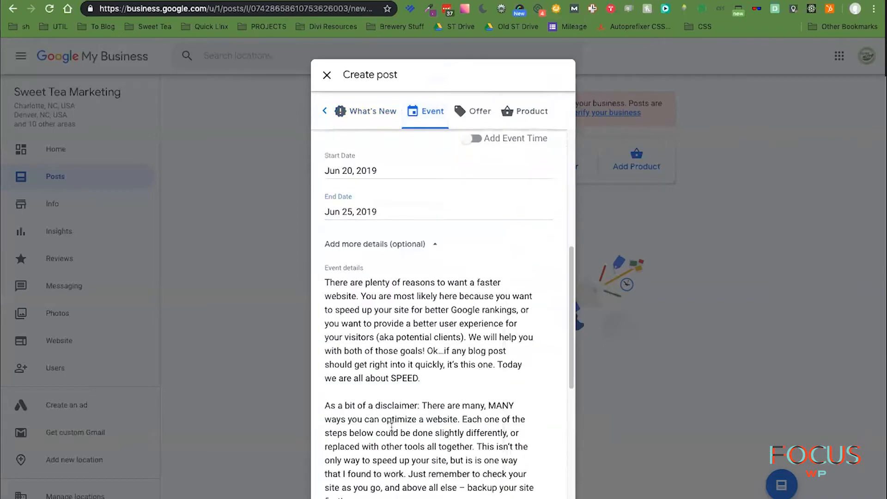
pyautogui.click(360, 214)
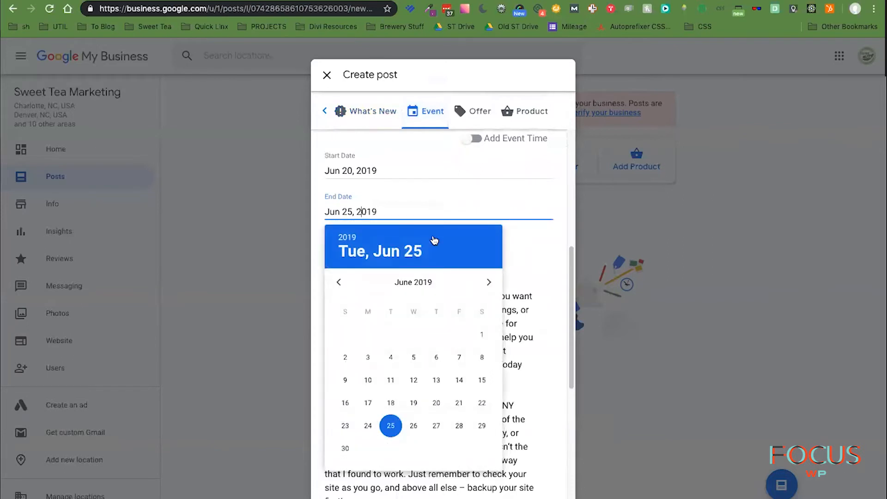
pyautogui.click(489, 282)
pyautogui.click(489, 283)
pyautogui.click(489, 283)
pyautogui.click(490, 283)
pyautogui.click(489, 283)
pyautogui.click(489, 284)
pyautogui.click(490, 283)
pyautogui.click(490, 284)
pyautogui.click(490, 284)
pyautogui.click(490, 284)
pyautogui.click(490, 284)
pyautogui.click(491, 284)
pyautogui.click(491, 284)
pyautogui.click(341, 284)
pyautogui.click(482, 380)
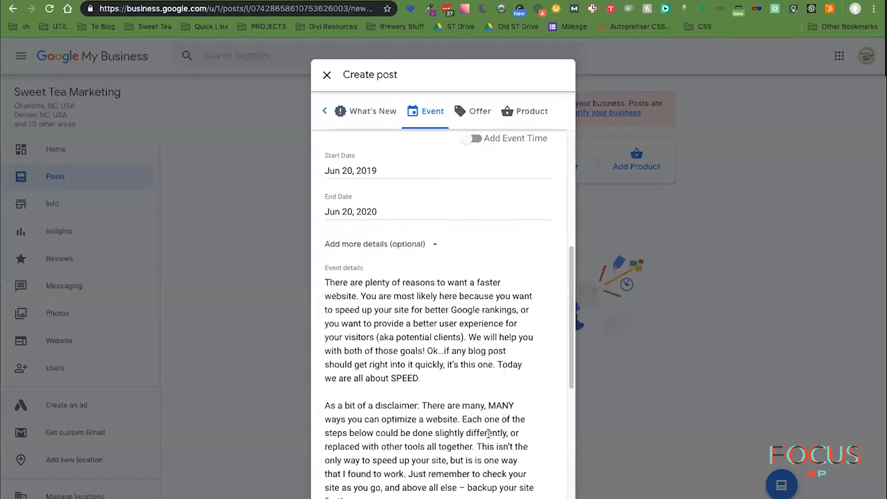
pyautogui.scroll(-4, 499, 363)
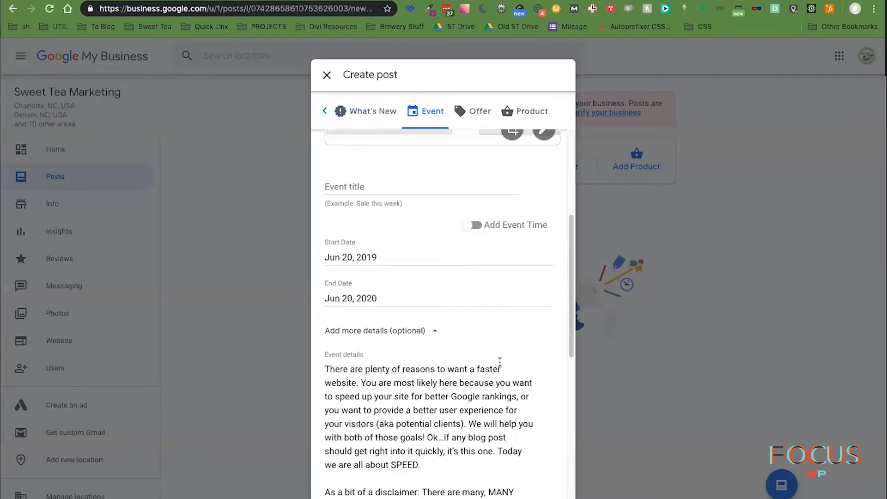
pyautogui.scroll(10, 499, 363)
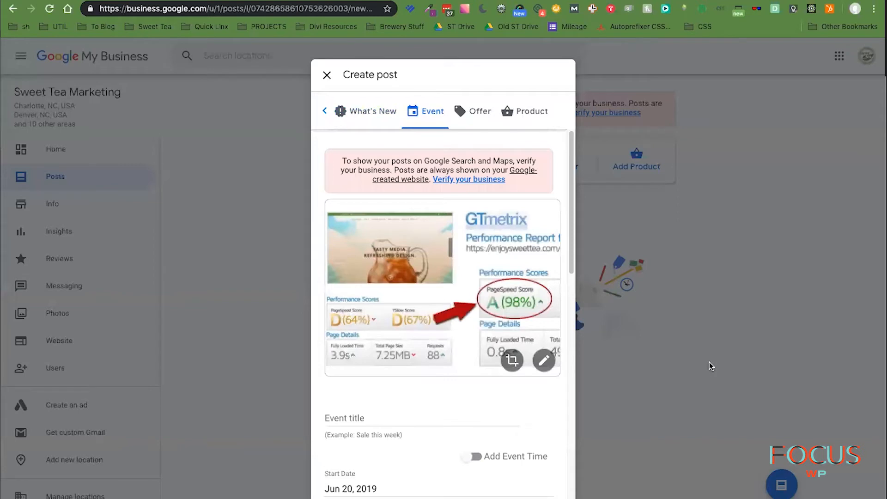
pyautogui.click(587, 1)
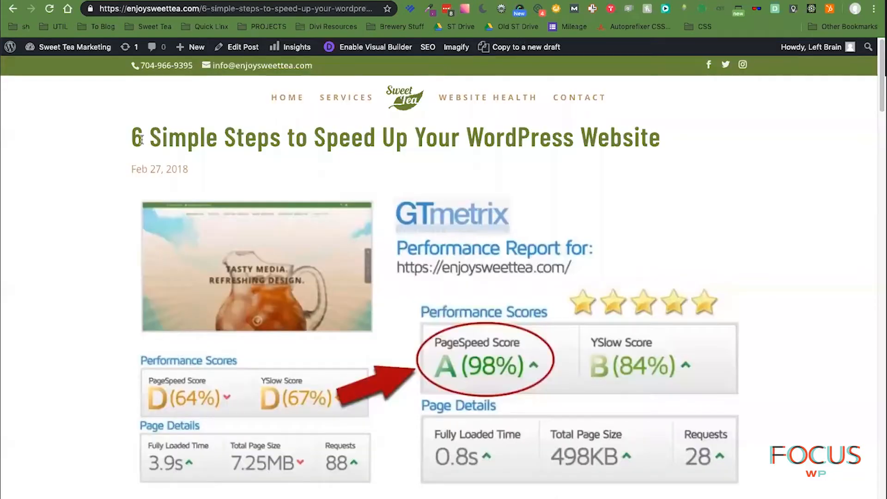
pyautogui.moveTo(129, 138); pyautogui.dragTo(756, 138)
# - Copy the blog title into the Event title field as '6 Simple Steps to Speed Up Your WordPress Website'
pyautogui.rightClick(597, 149)
pyautogui.click(616, 165)
pyautogui.hotkey('ctrl', 'shift', 'Tab')
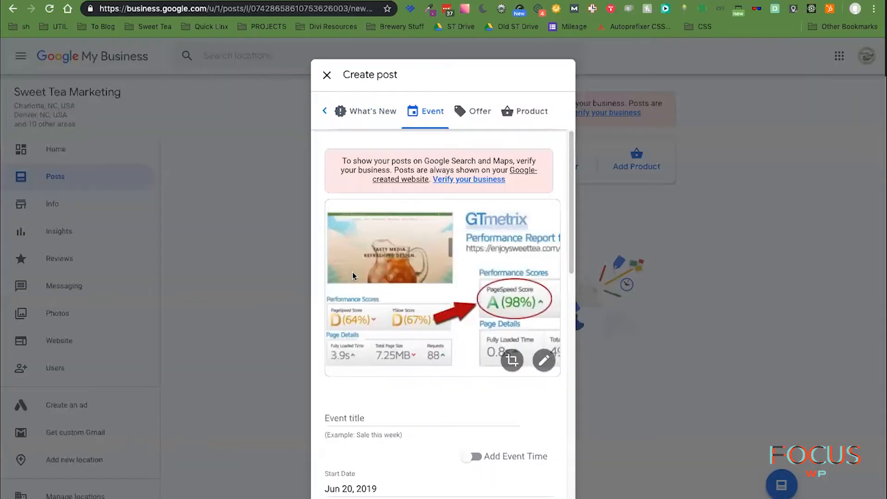
pyautogui.click(394, 417)
pyautogui.rightClick(394, 417)
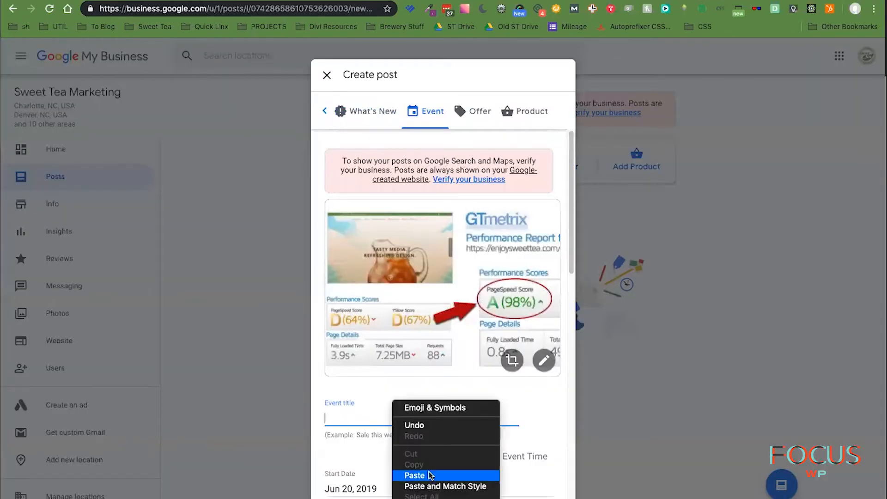
pyautogui.click(429, 475)
pyautogui.click(550, 418)
# - Change the end date to Jun 19, 2020 and publish the event post
pyautogui.scroll(-5, 551, 409)
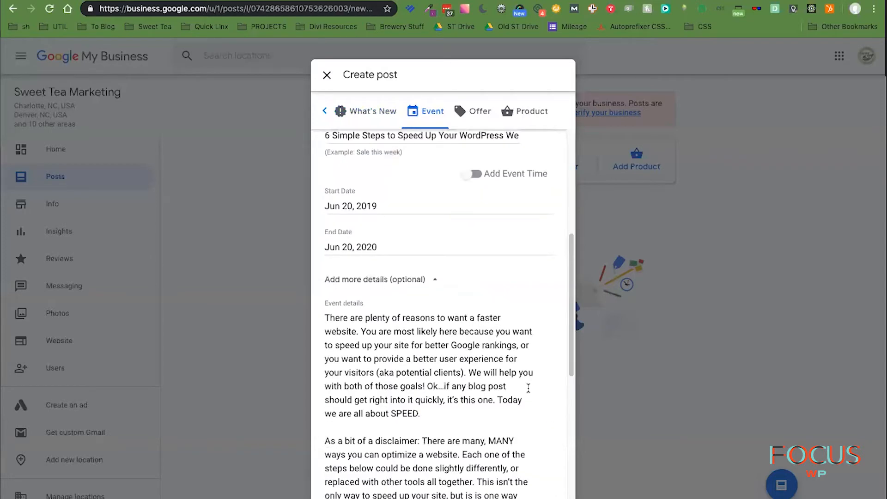
pyautogui.scroll(-8, 529, 388)
pyautogui.scroll(-2, 528, 389)
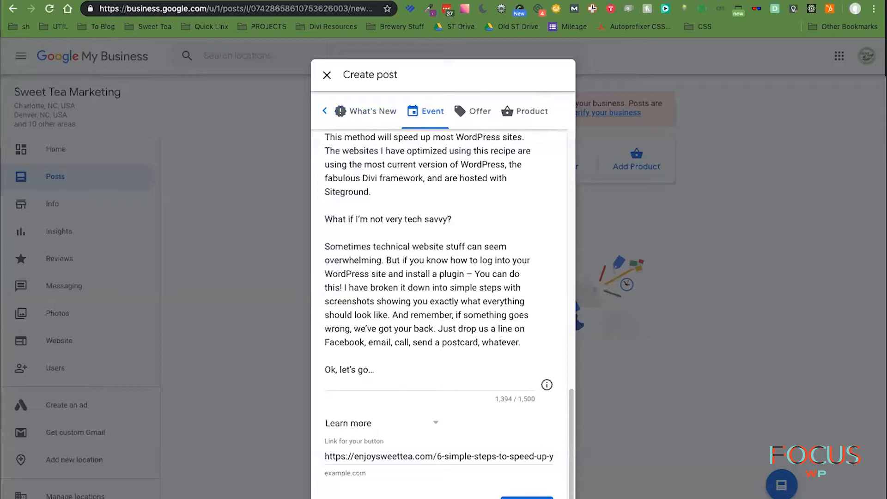
pyautogui.scroll(7, 439, 314)
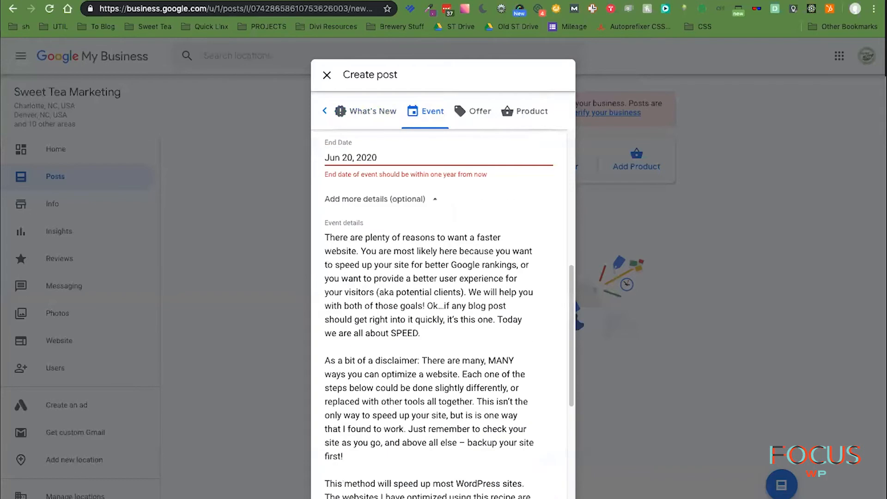
pyautogui.scroll(2, 394, 220)
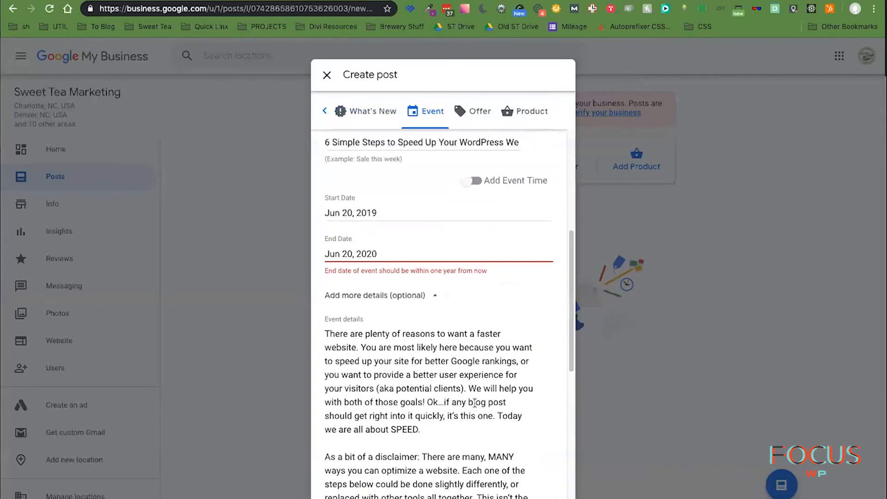
pyautogui.click(362, 254)
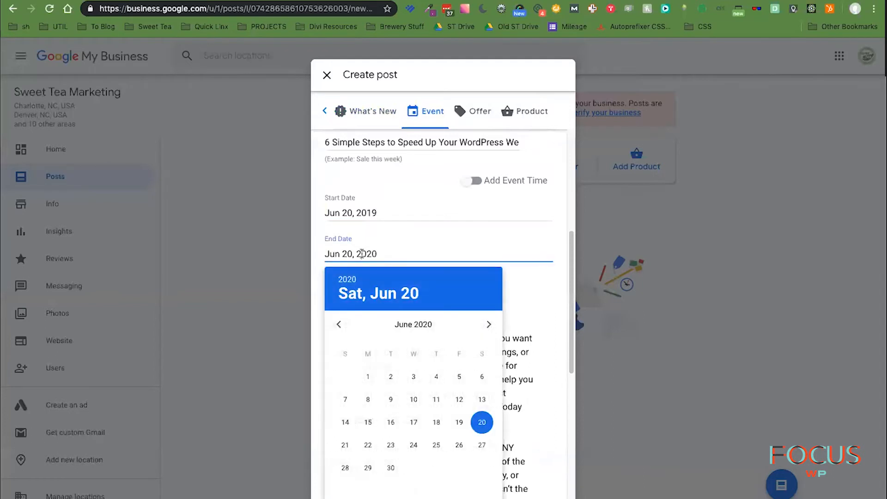
pyautogui.click(459, 422)
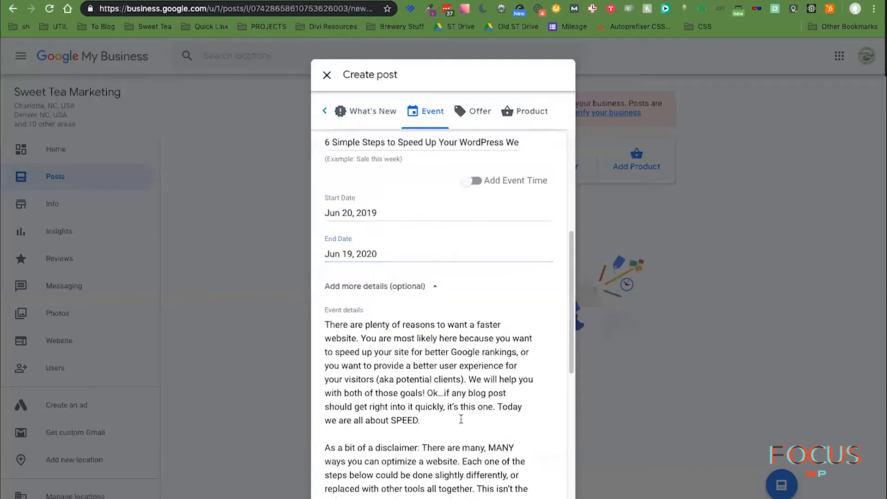
pyautogui.scroll(-10, 501, 411)
pyautogui.click(525, 497)
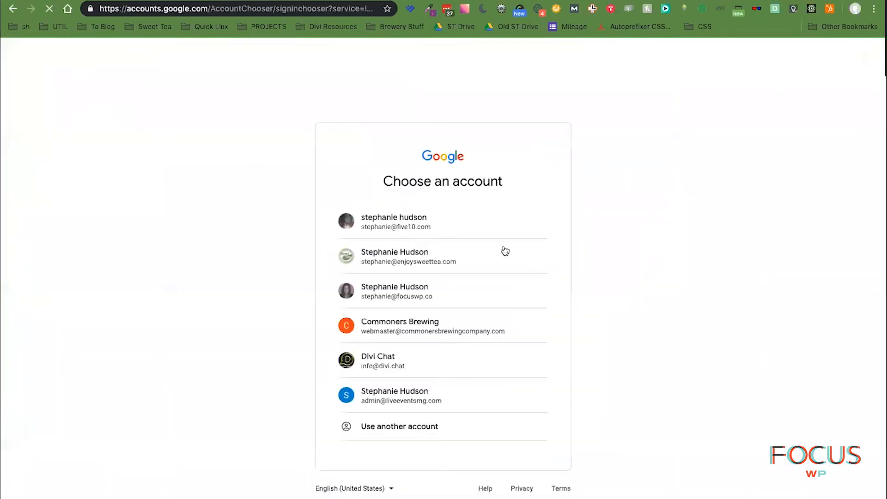
# - Continue with the business account and review the new event post under Updates in the preview
pyautogui.click(400, 254)
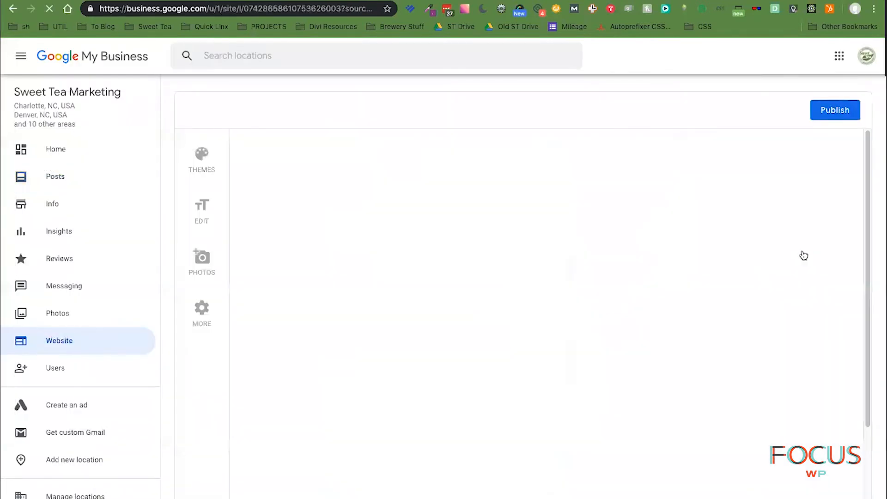
pyautogui.scroll(-10, 807, 265)
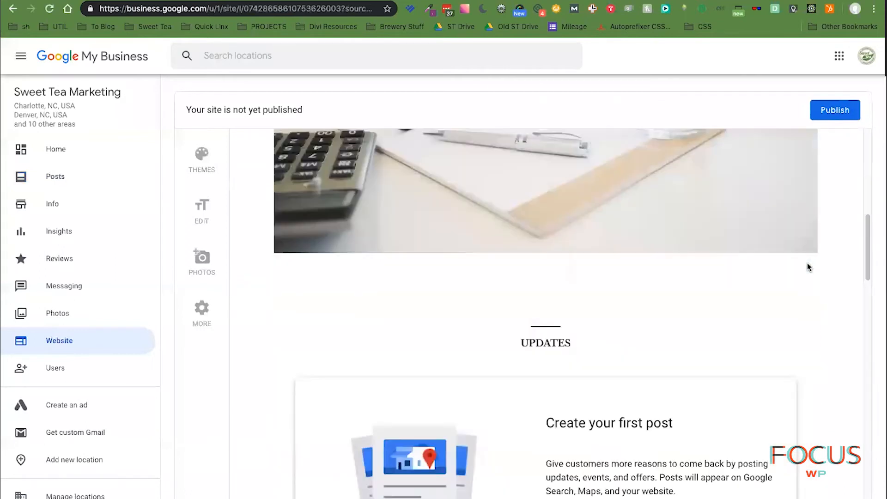
pyautogui.scroll(-3, 807, 263)
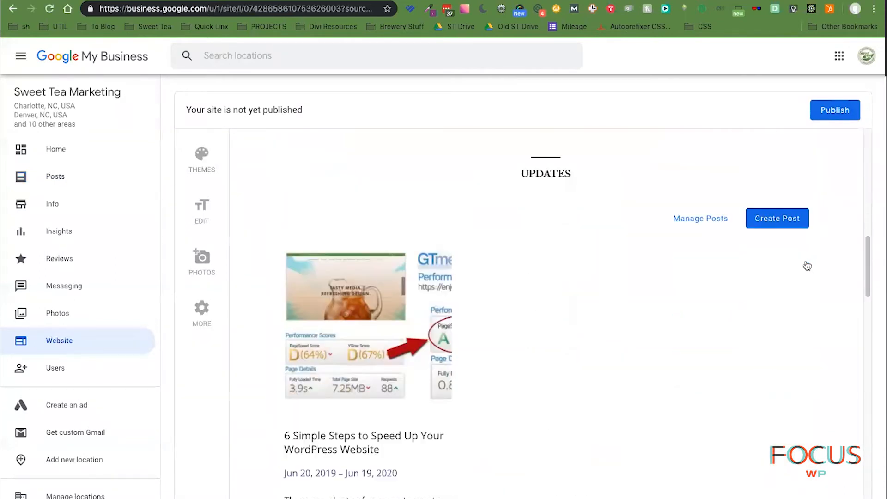
pyautogui.scroll(-3, 807, 265)
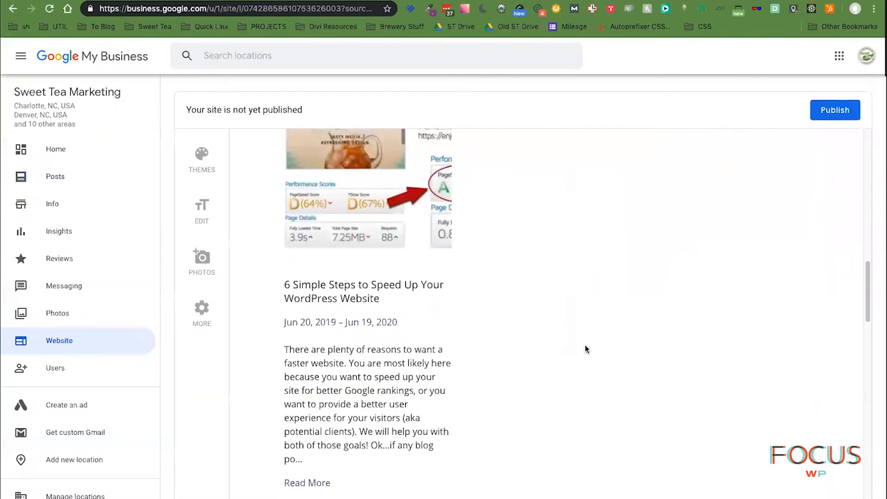
pyautogui.scroll(2, 585, 346)
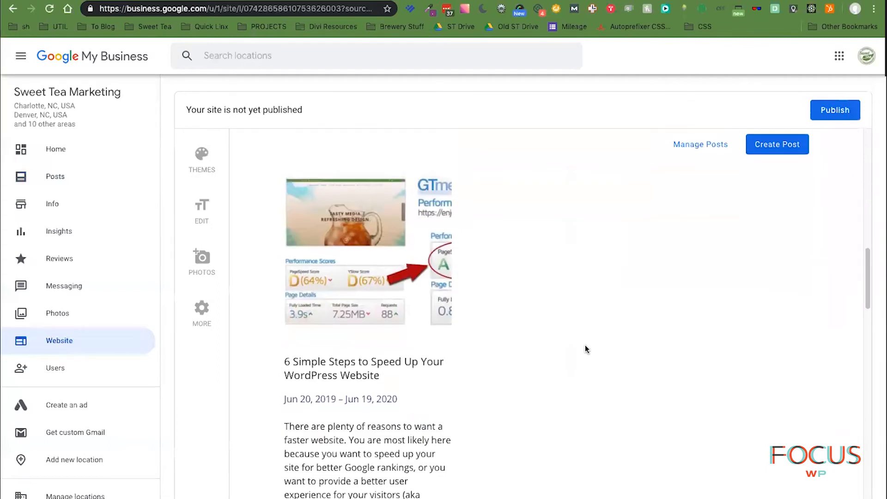
pyautogui.scroll(-2, 585, 345)
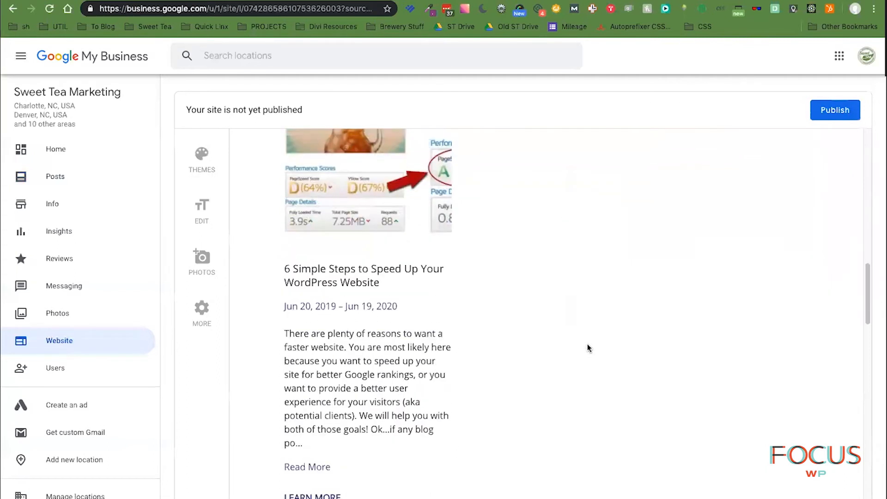
pyautogui.scroll(-8, 588, 348)
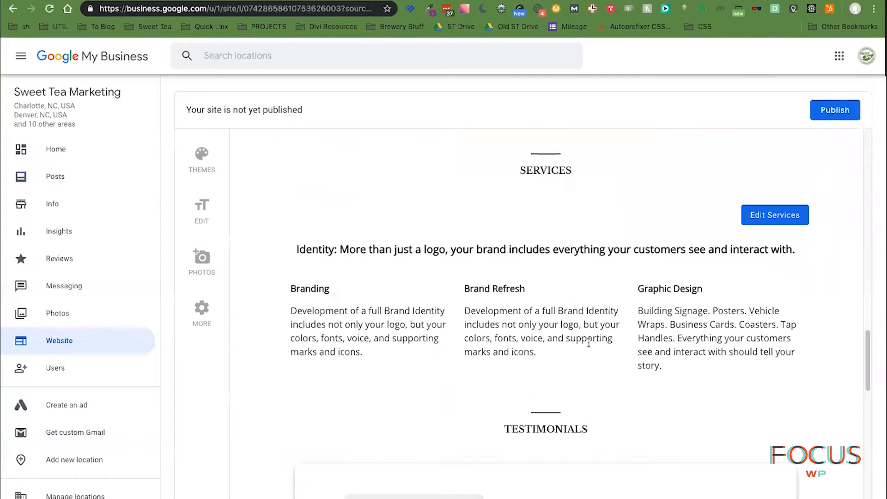
pyautogui.scroll(8, 589, 344)
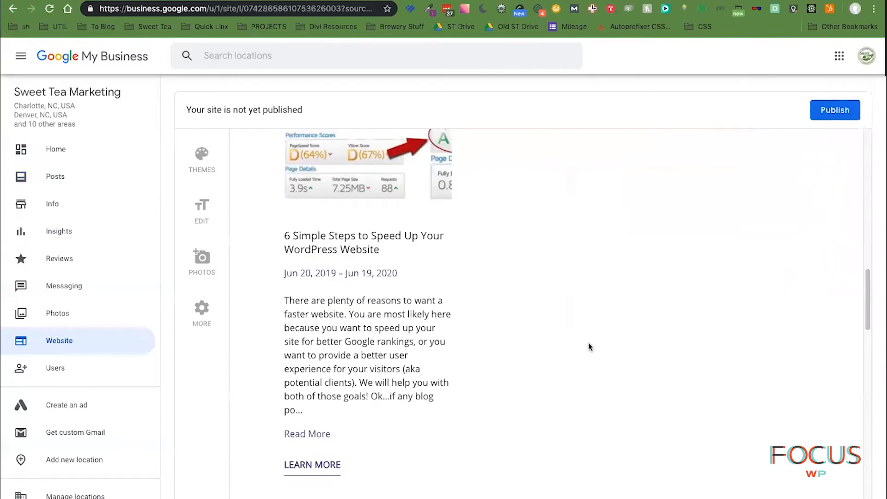
pyautogui.scroll(3, 589, 347)
pyautogui.scroll(-5, 588, 347)
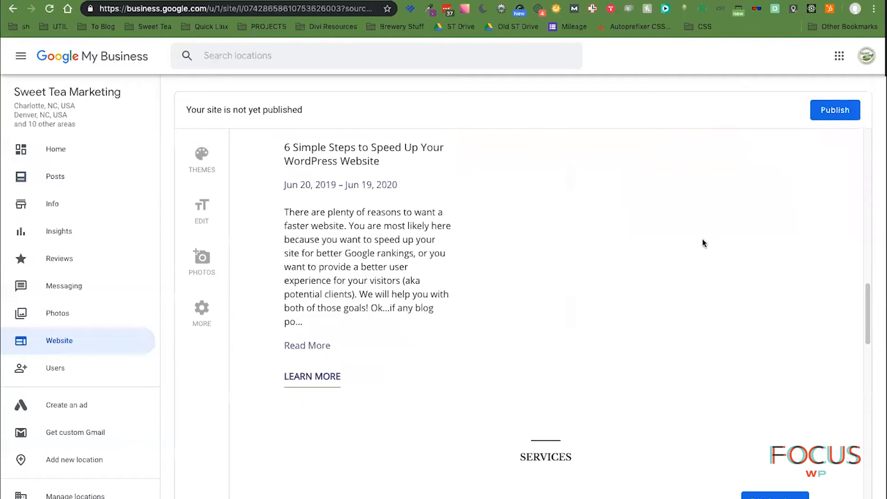
pyautogui.scroll(5, 702, 245)
pyautogui.scroll(-10, 700, 250)
pyautogui.scroll(8, 700, 251)
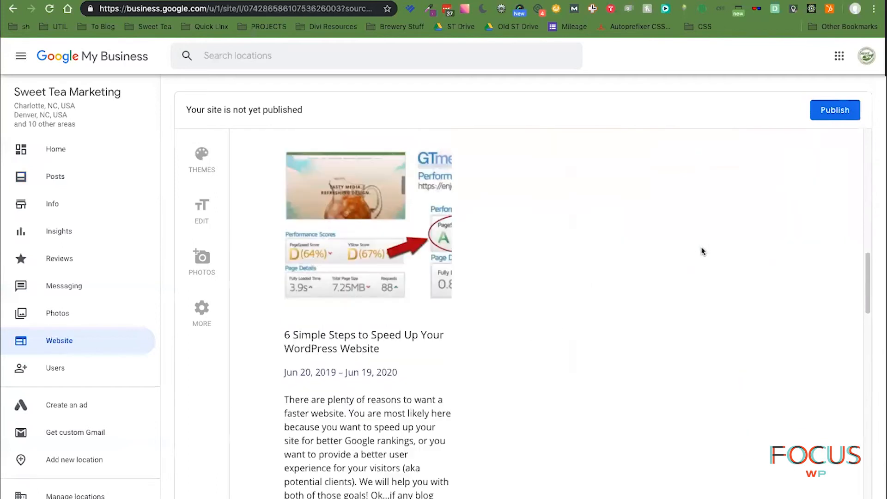
pyautogui.scroll(-4, 352, 172)
pyautogui.scroll(2, 430, 310)
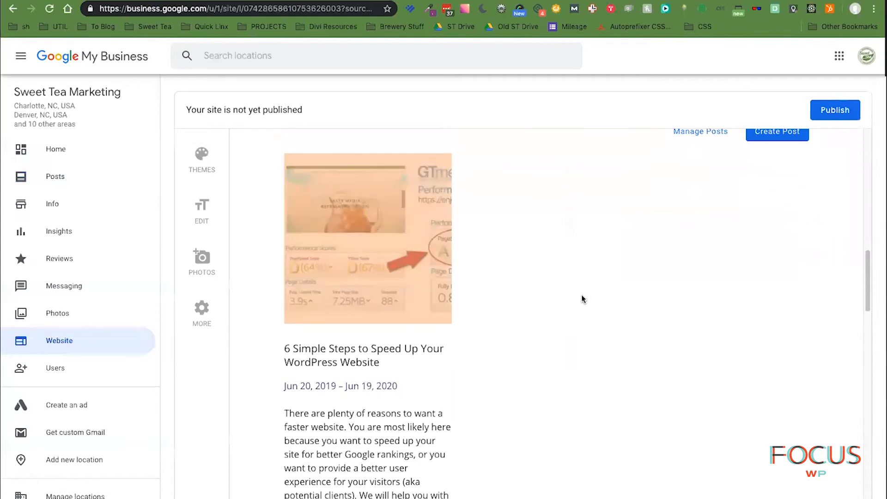
pyautogui.scroll(3, 582, 299)
# - Go to the Posts list, dismiss the new post form, and edit the published speed-up event post
pyautogui.click(703, 288)
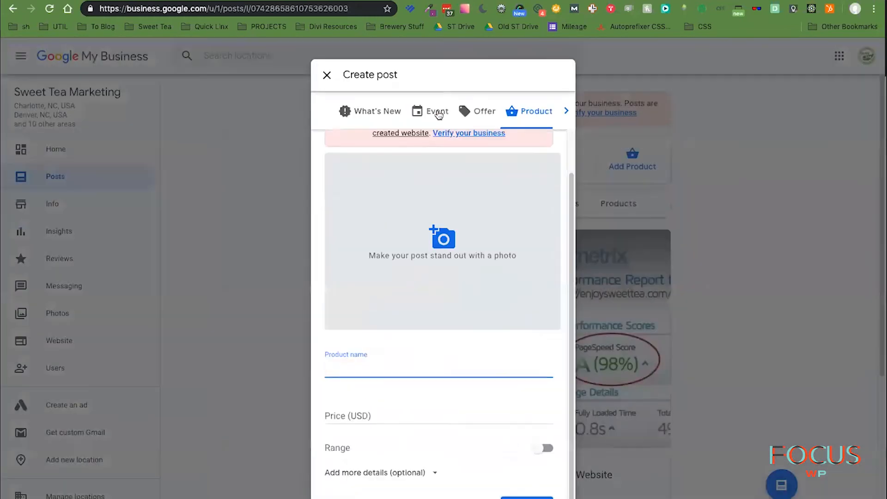
pyautogui.click(788, 292)
pyautogui.scroll(-3, 533, 294)
pyautogui.scroll(1, 533, 291)
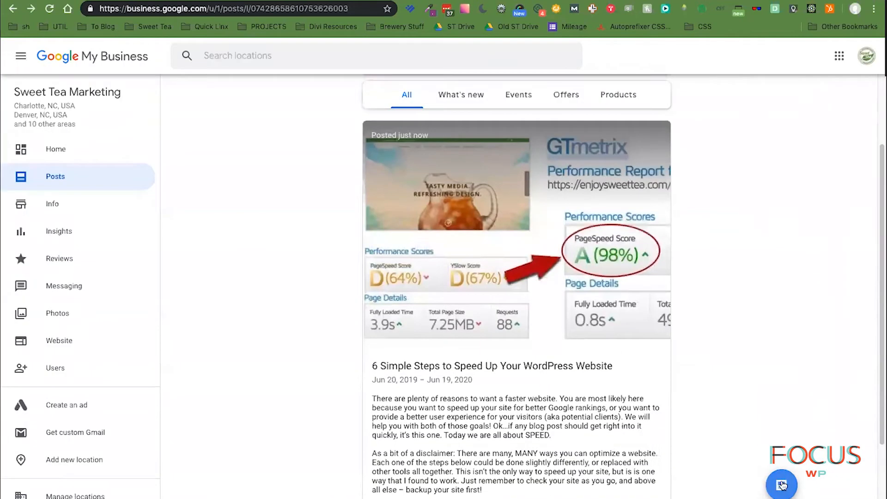
pyautogui.click(781, 483)
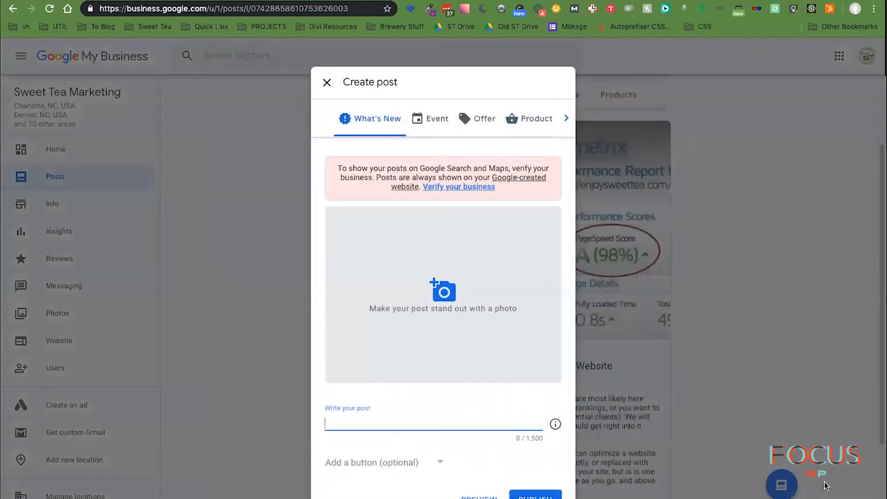
pyautogui.click(328, 85)
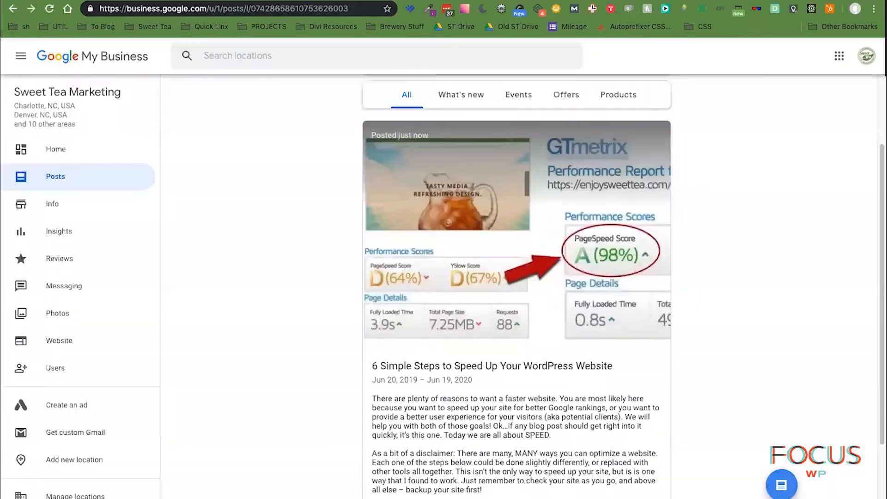
pyautogui.scroll(-4, 583, 476)
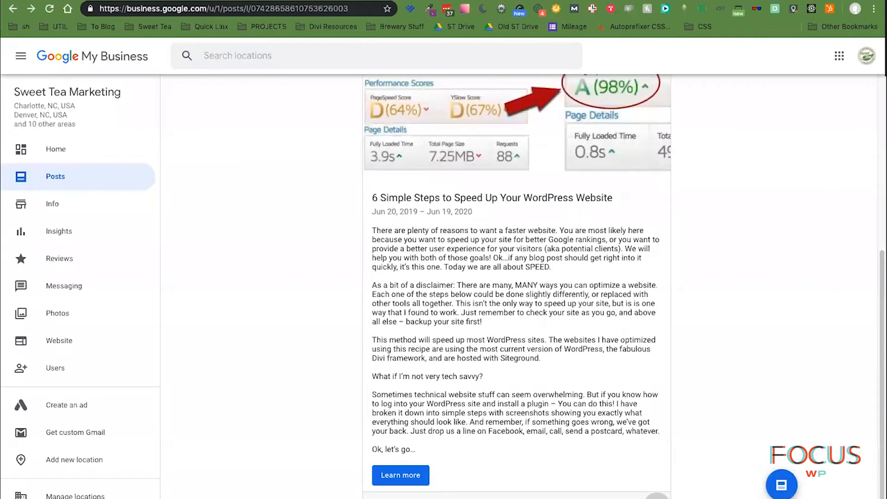
pyautogui.click(659, 495)
pyautogui.click(646, 483)
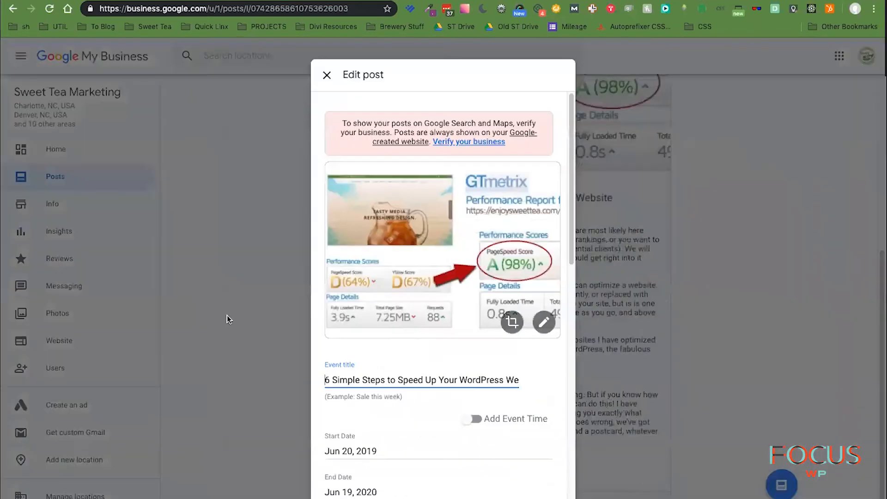
# - Re-crop the post's GTmetrix image, trimming the left and right edges, and apply the crop
pyautogui.click(509, 321)
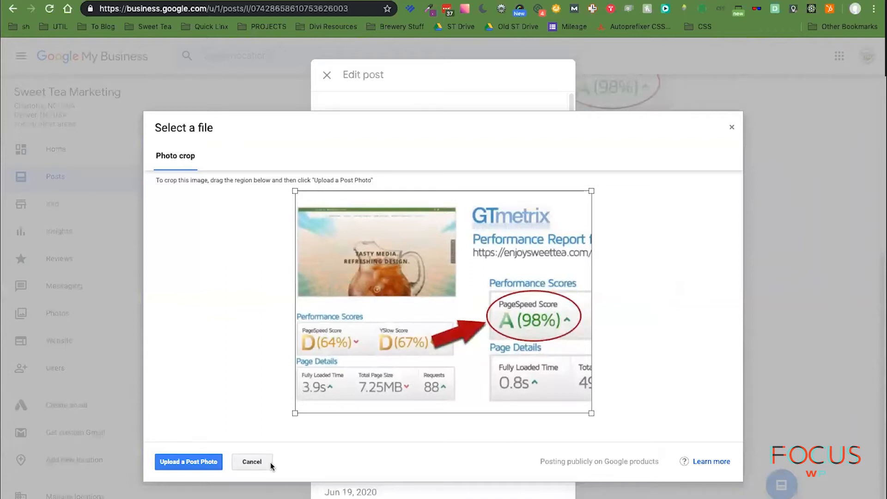
pyautogui.click(711, 462)
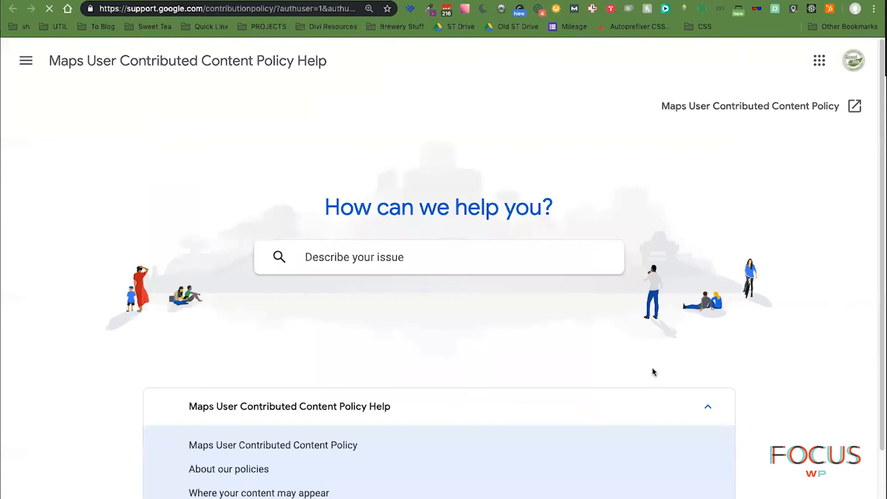
pyautogui.scroll(-3, 654, 371)
pyautogui.scroll(3, 656, 371)
pyautogui.scroll(-3, 793, 394)
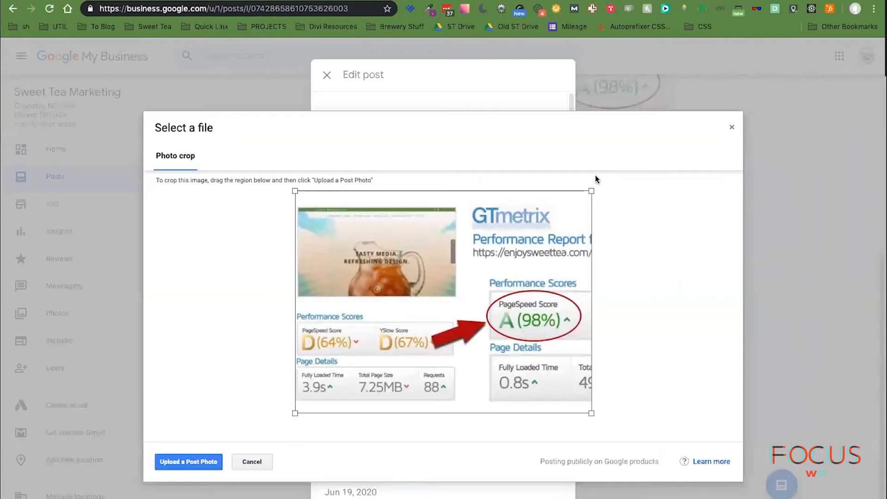
pyautogui.moveTo(294, 412); pyautogui.dragTo(368, 414)
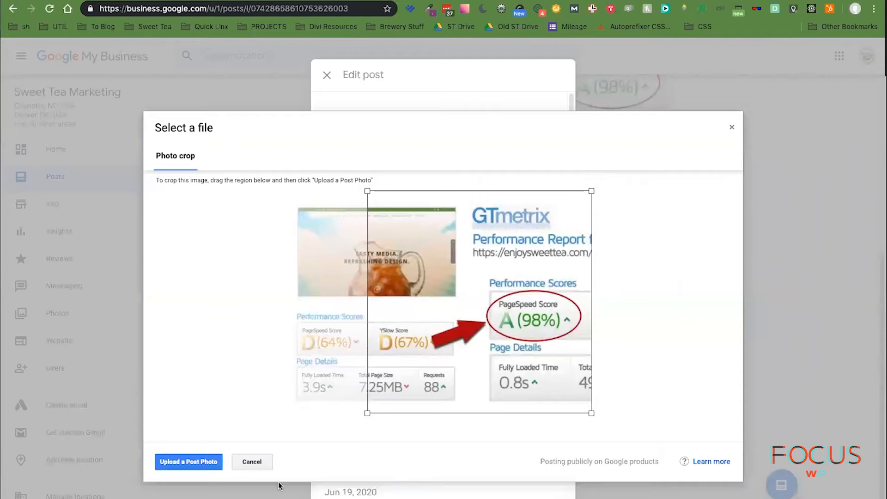
pyautogui.moveTo(368, 414); pyautogui.dragTo(341, 414)
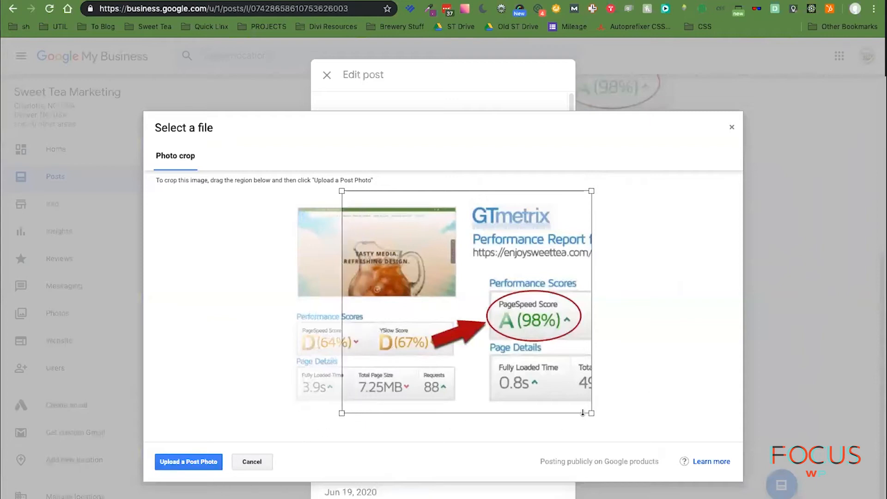
pyautogui.moveTo(592, 414); pyautogui.dragTo(587, 414)
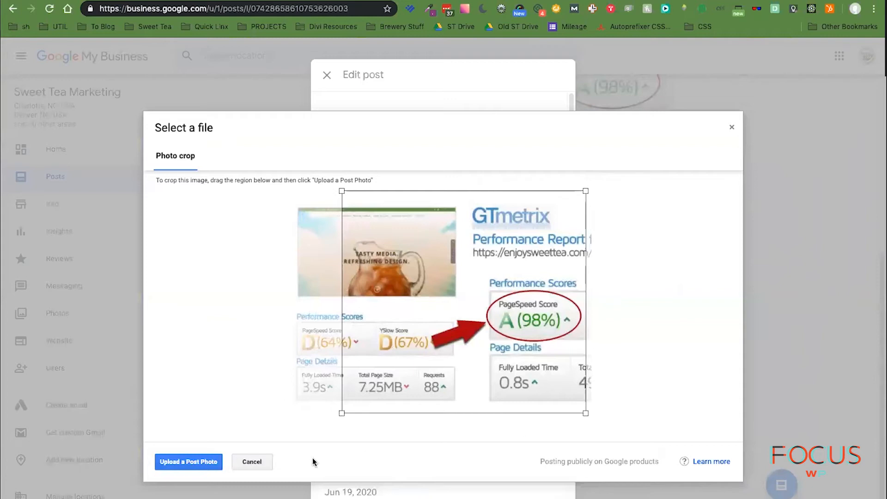
pyautogui.click(178, 462)
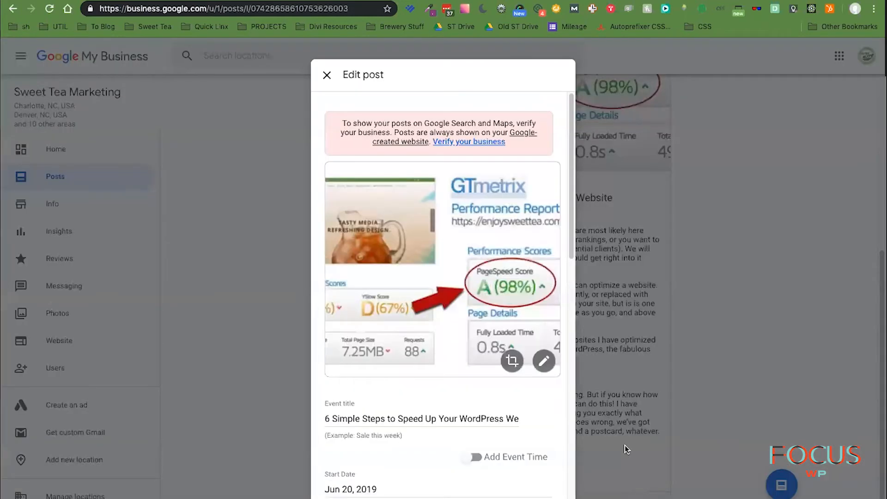
# - Save the edited '6 Simple Steps to Speed Up Your WordPress Website' post
pyautogui.scroll(-15, 529, 483)
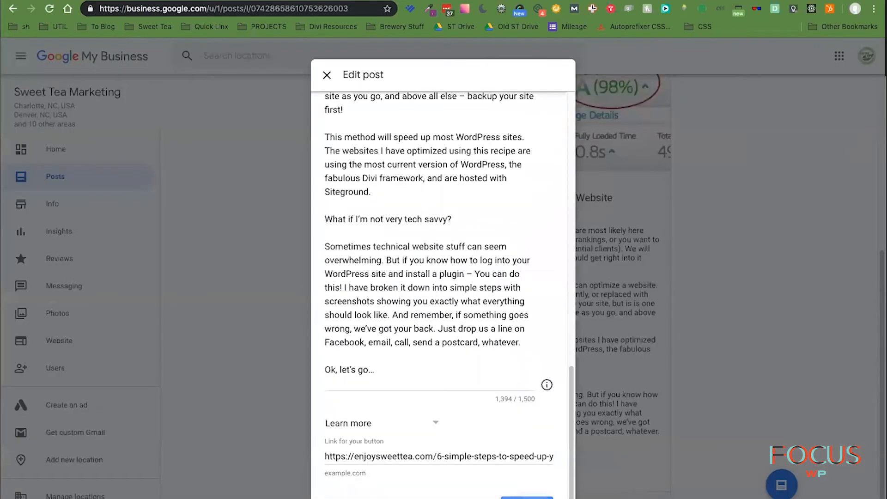
pyautogui.click(526, 498)
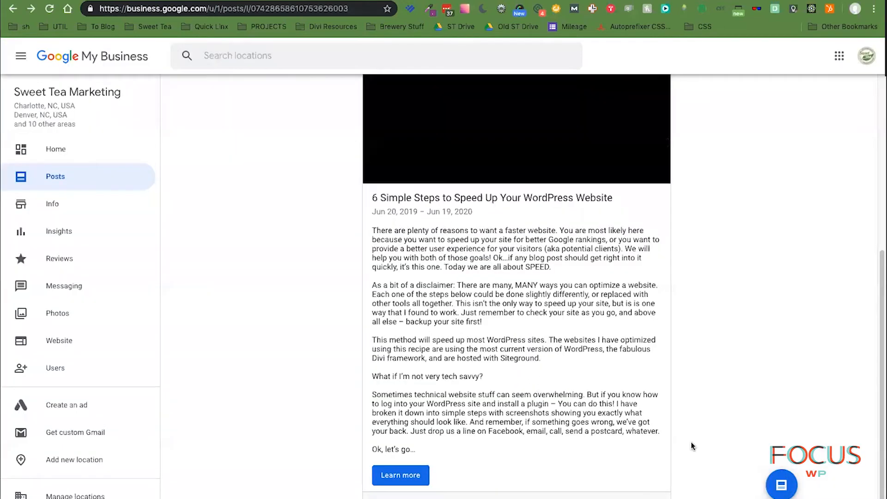
pyautogui.scroll(6, 697, 453)
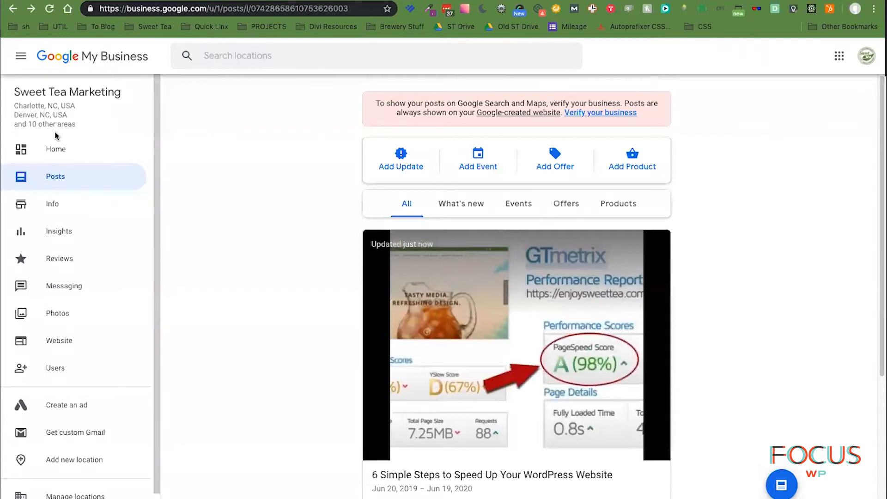
# - Open the Website editor and scroll through the Sweet Tea Marketing site preview top to bottom
pyautogui.click(54, 338)
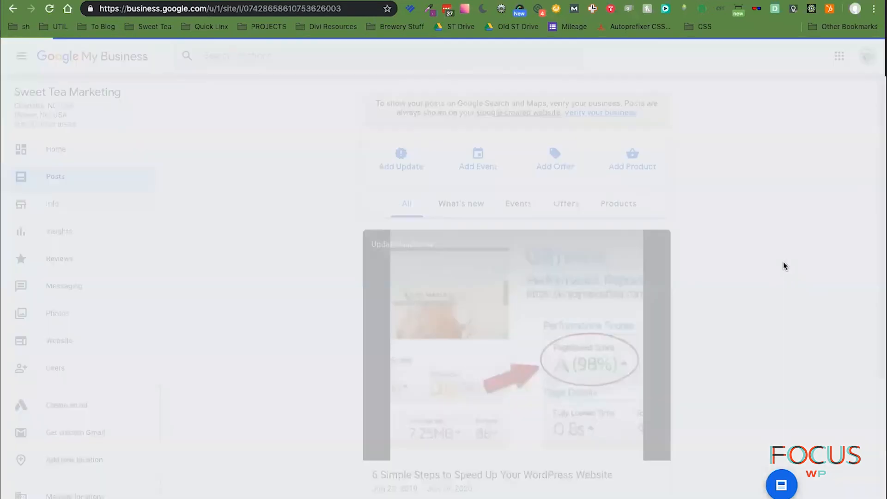
pyautogui.scroll(-10, 804, 307)
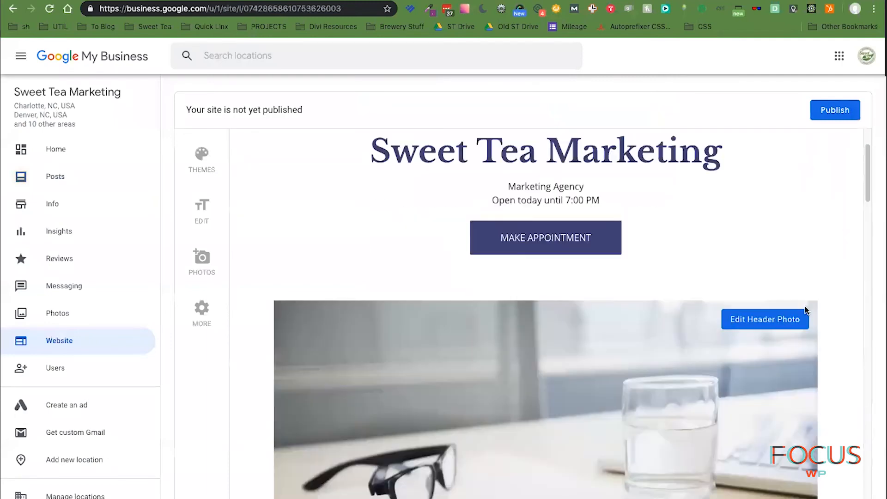
pyautogui.scroll(-3, 805, 304)
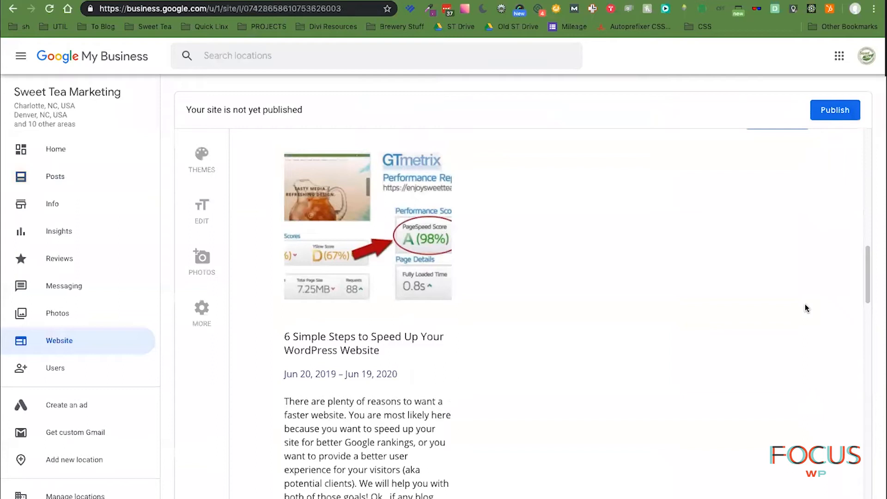
pyautogui.scroll(1, 805, 305)
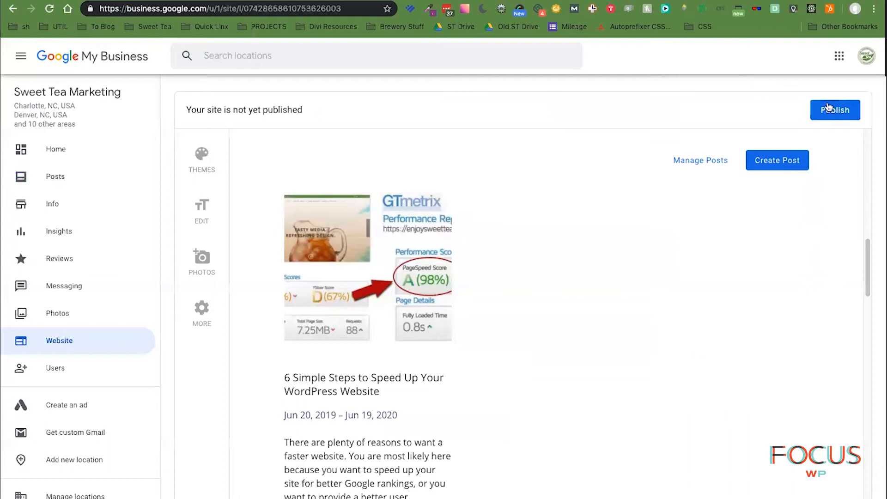
pyautogui.scroll(-10, 555, 314)
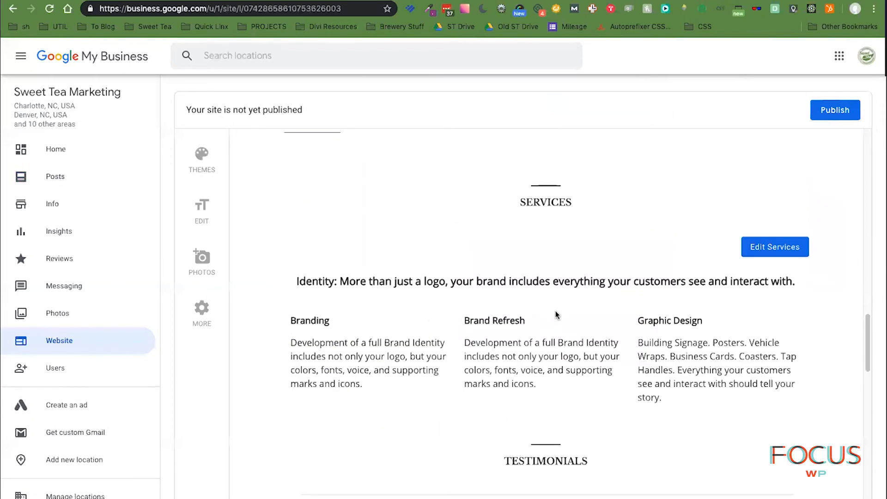
pyautogui.scroll(-10, 555, 311)
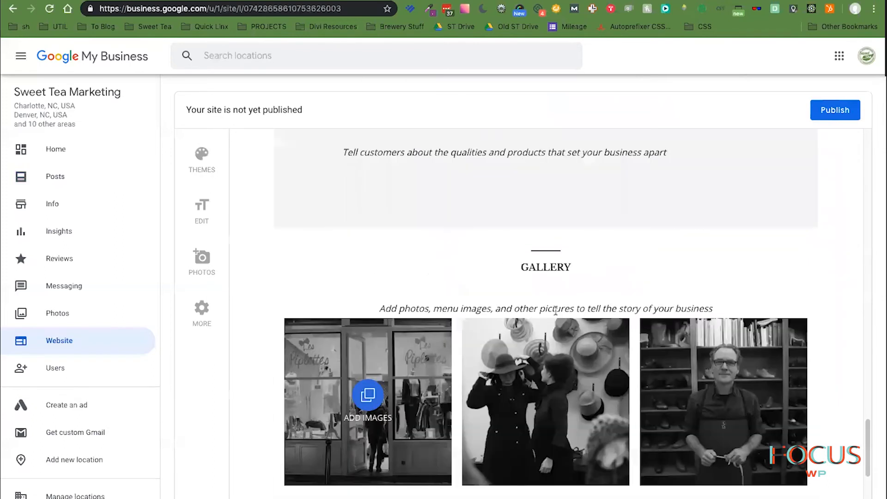
pyautogui.scroll(-6, 556, 309)
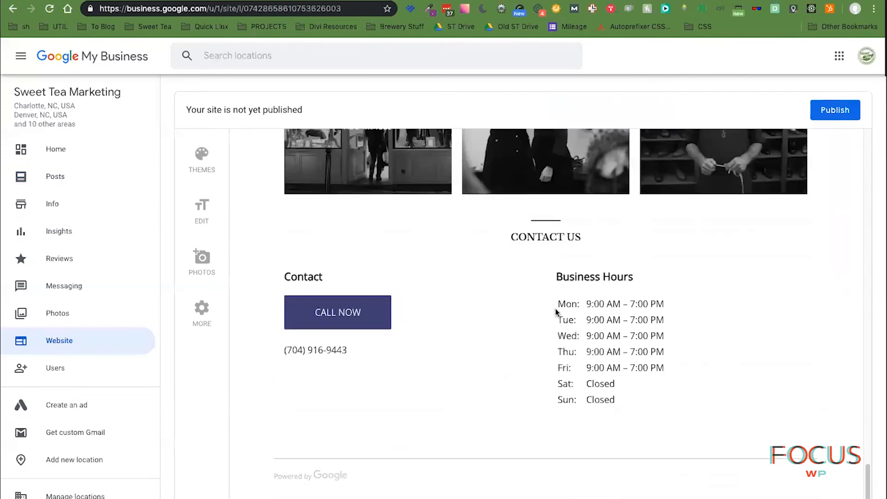
pyautogui.scroll(7, 556, 312)
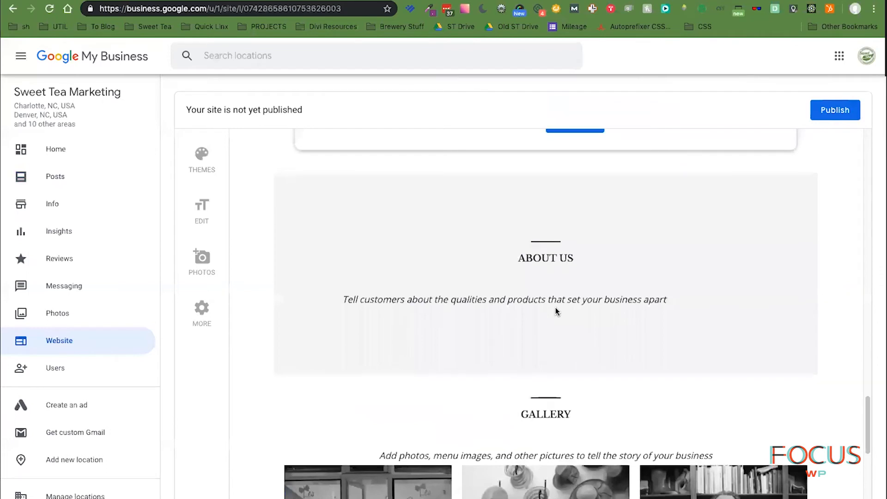
pyautogui.scroll(3, 555, 307)
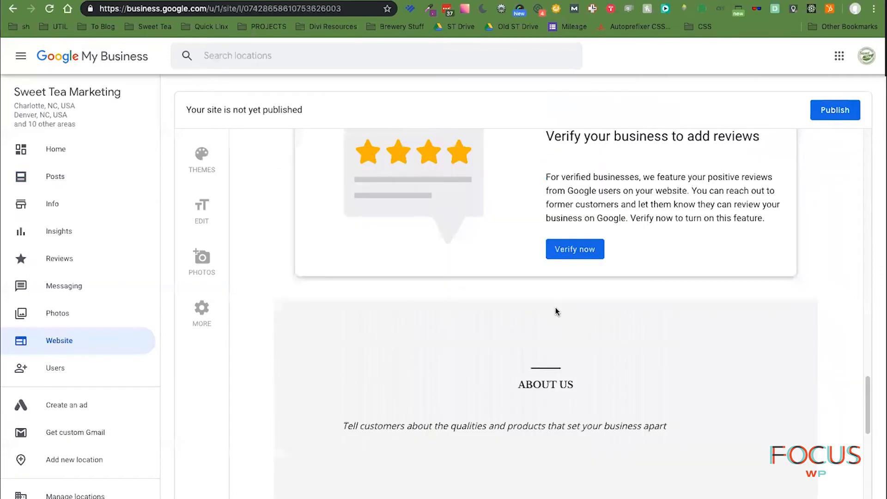
pyautogui.scroll(7, 555, 307)
pyautogui.scroll(5, 555, 307)
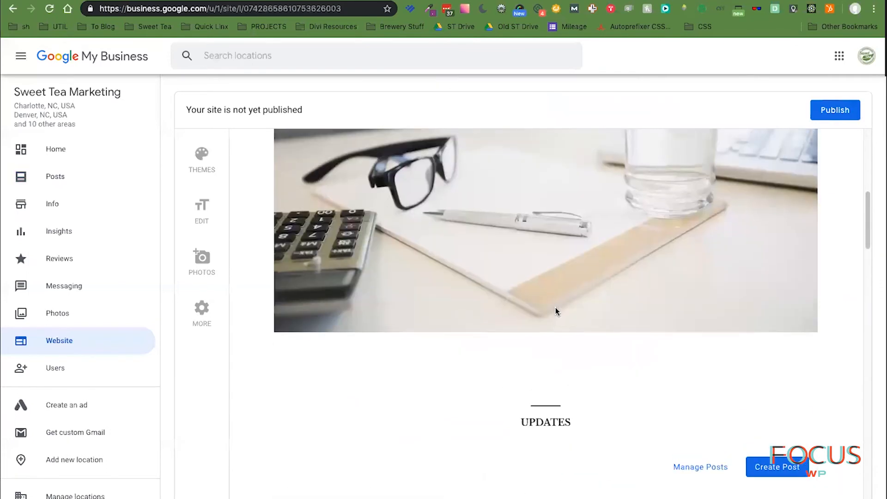
pyautogui.scroll(5, 555, 306)
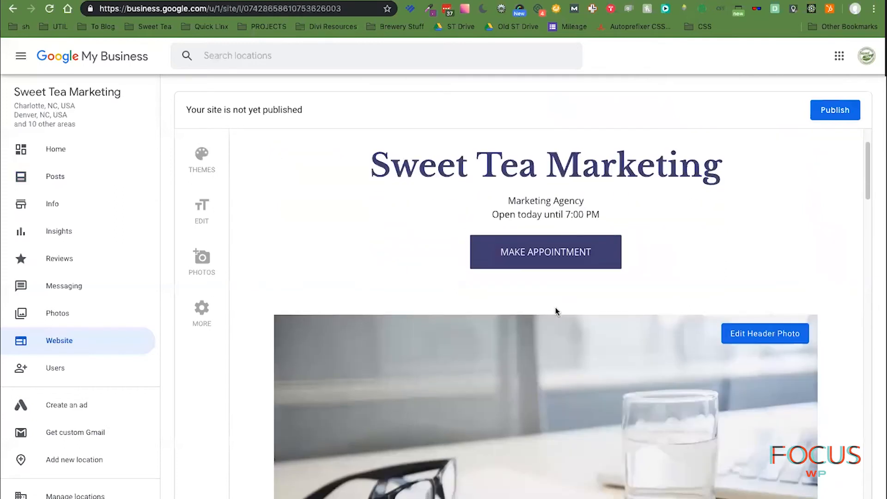
pyautogui.scroll(-2, 554, 306)
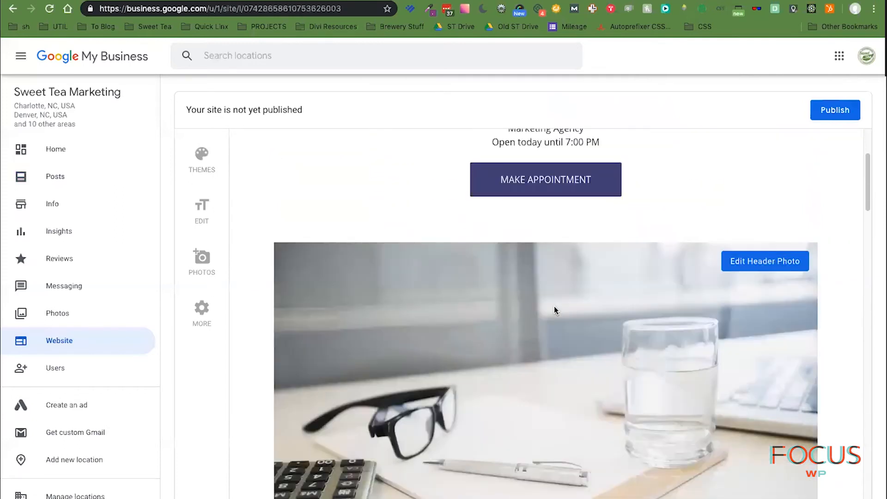
pyautogui.scroll(-3, 554, 309)
pyautogui.scroll(6, 554, 308)
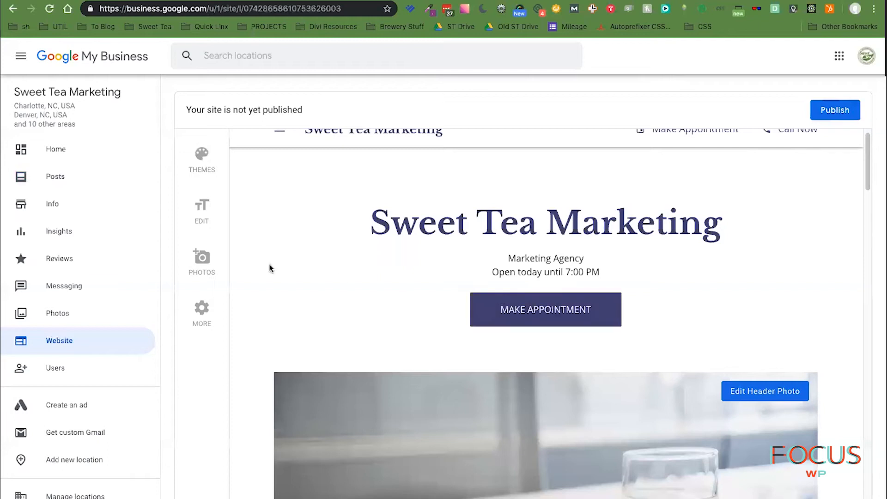
# - Try the Spring theme on the website and save the change
pyautogui.click(203, 154)
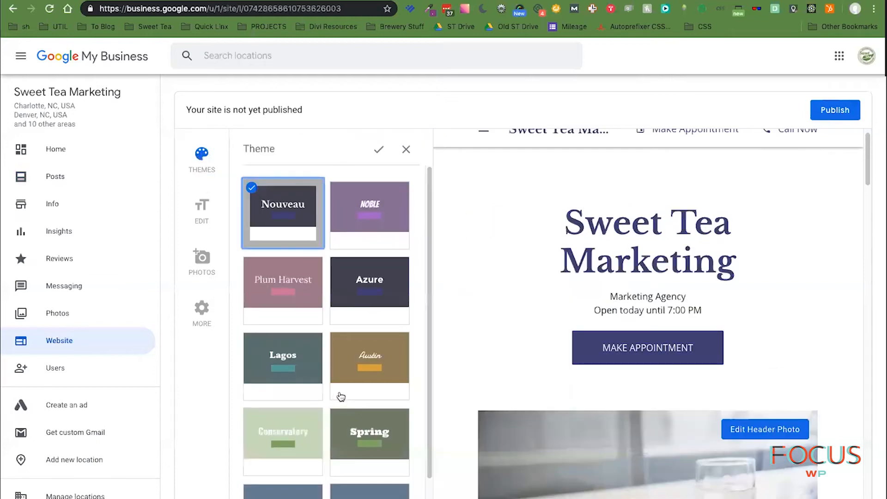
pyautogui.scroll(-1, 345, 394)
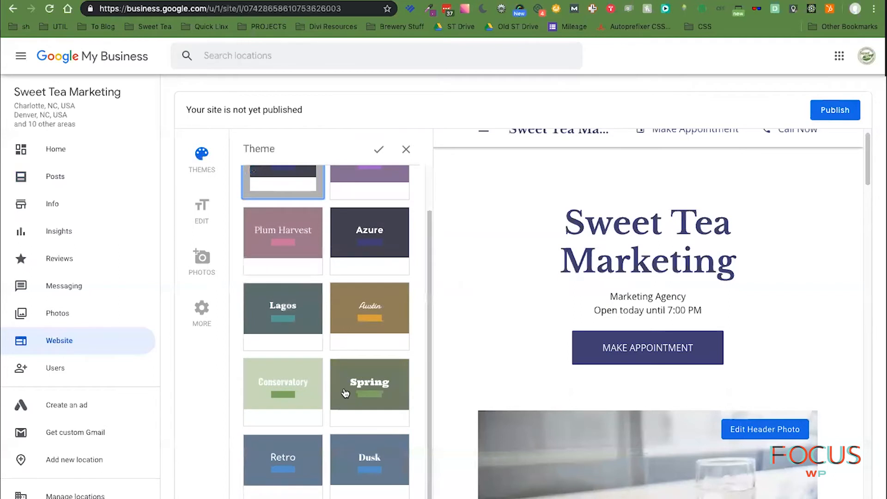
pyautogui.click(344, 393)
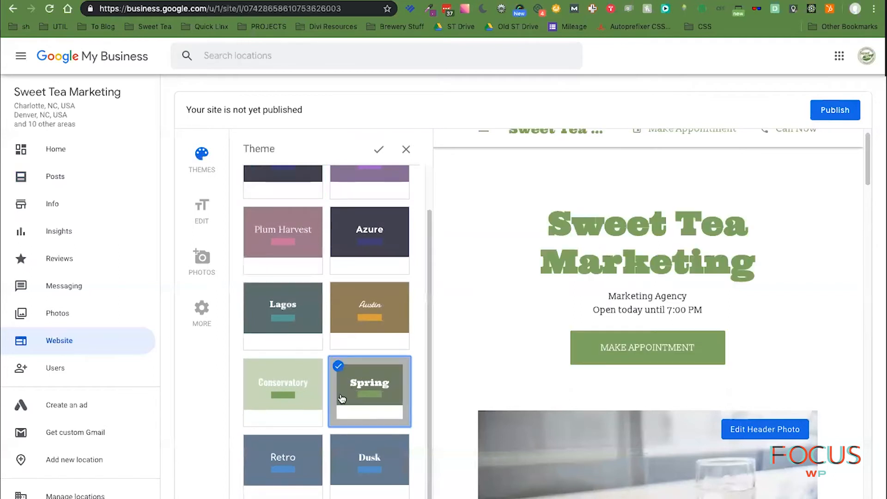
pyautogui.click(212, 213)
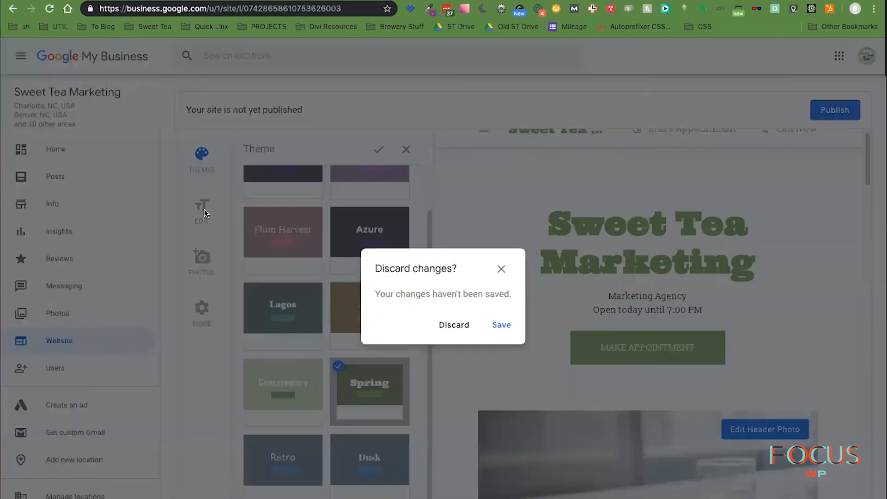
pyautogui.click(507, 326)
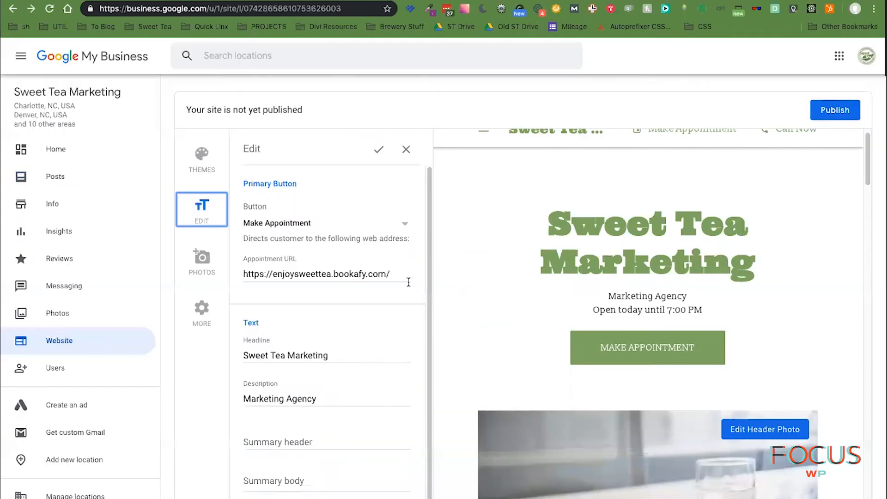
pyautogui.scroll(-1, 387, 337)
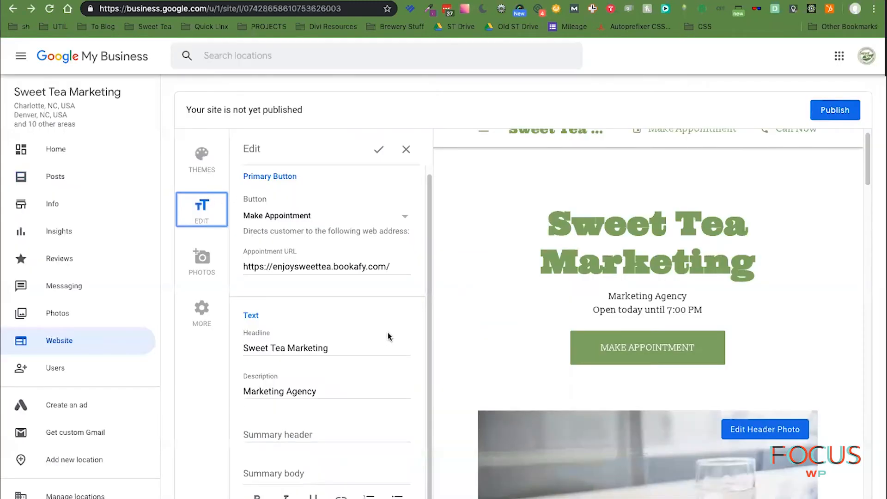
pyautogui.scroll(1, 387, 332)
# - Switch the website to the Conservatory theme and save it
pyautogui.click(196, 165)
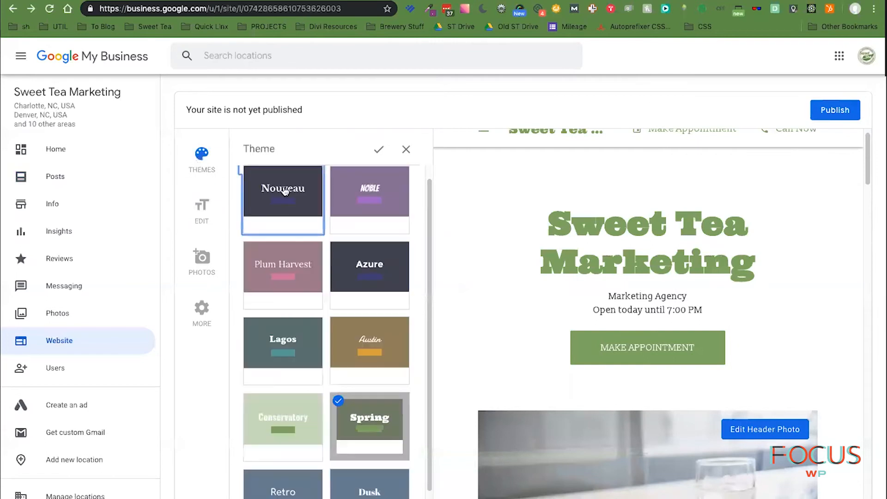
pyautogui.scroll(-1, 331, 376)
pyautogui.click(311, 378)
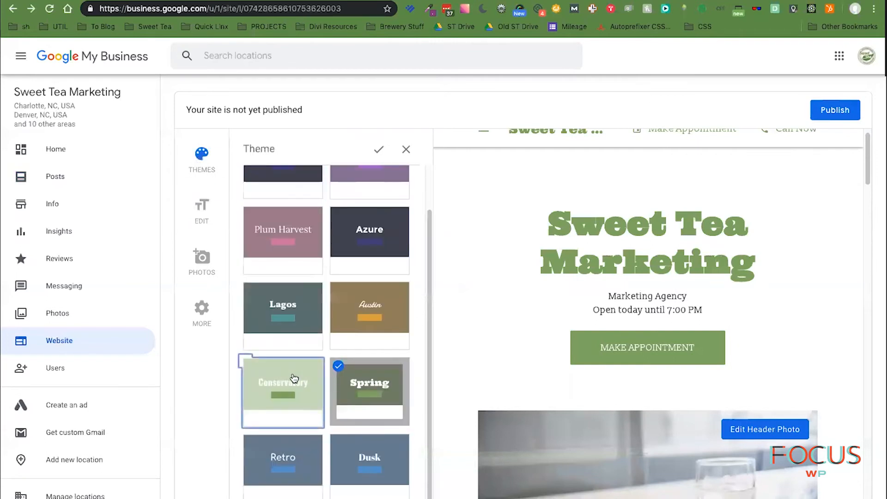
pyautogui.scroll(1, 372, 366)
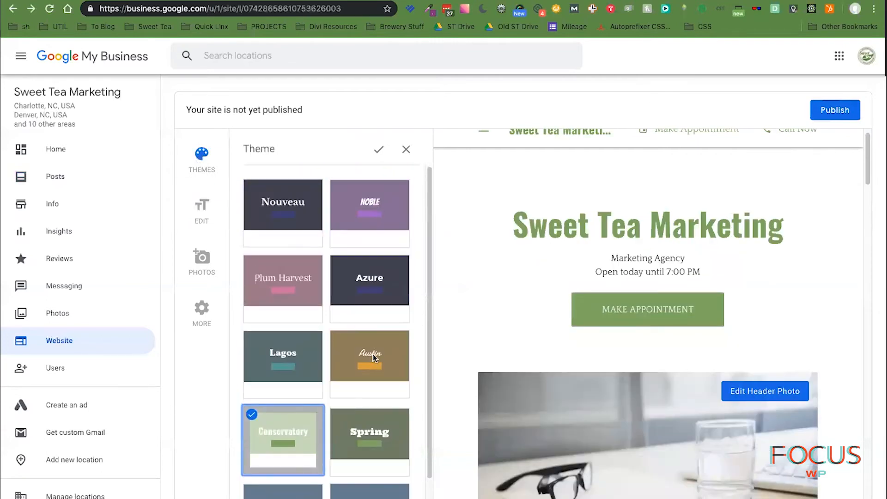
pyautogui.click(201, 209)
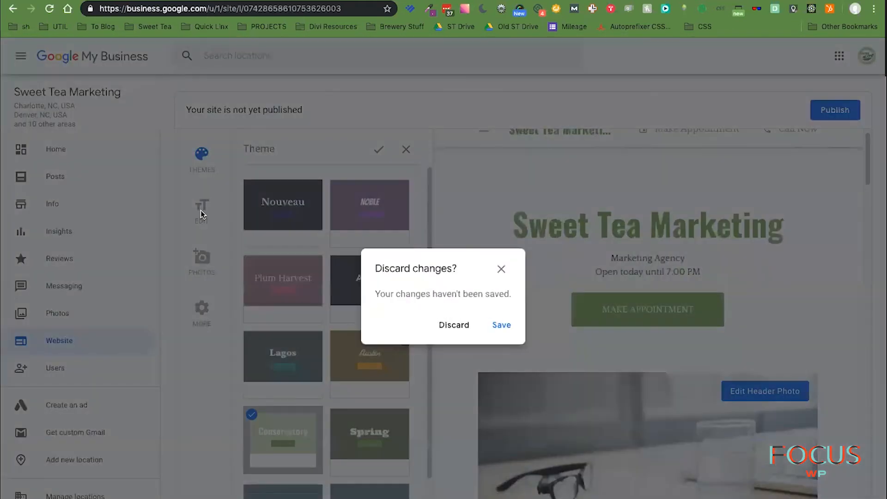
pyautogui.click(508, 325)
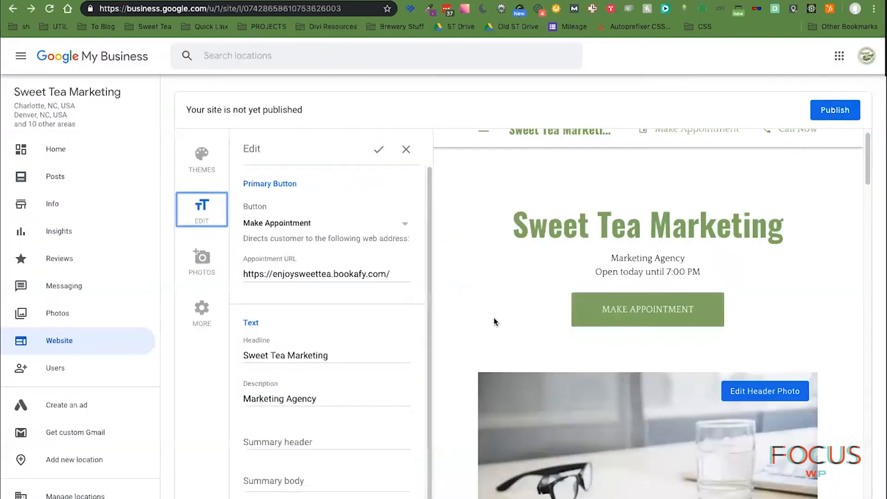
# - Enter 'About Sweet Tea' as the Summary header
pyautogui.click(202, 310)
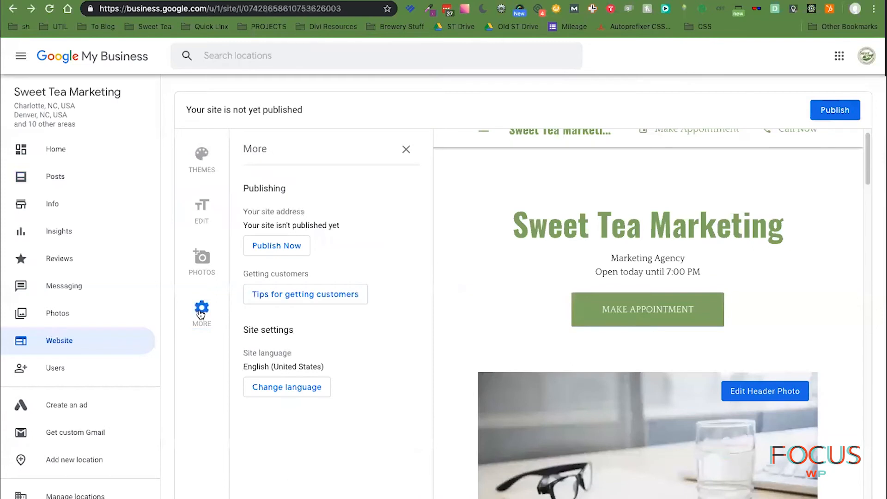
pyautogui.click(202, 211)
pyautogui.scroll(-1, 391, 338)
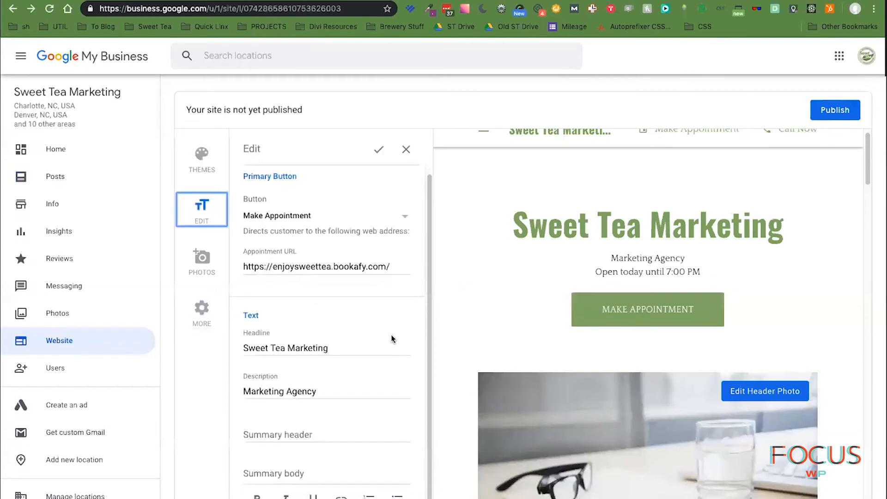
pyautogui.click(304, 434)
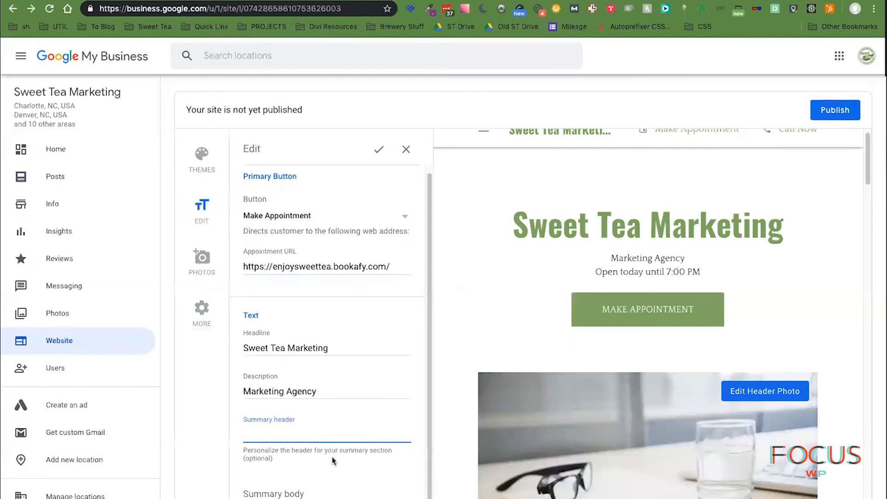
pyautogui.scroll(-1, 332, 460)
pyautogui.scroll(-8, 692, 441)
pyautogui.scroll(-10, 692, 441)
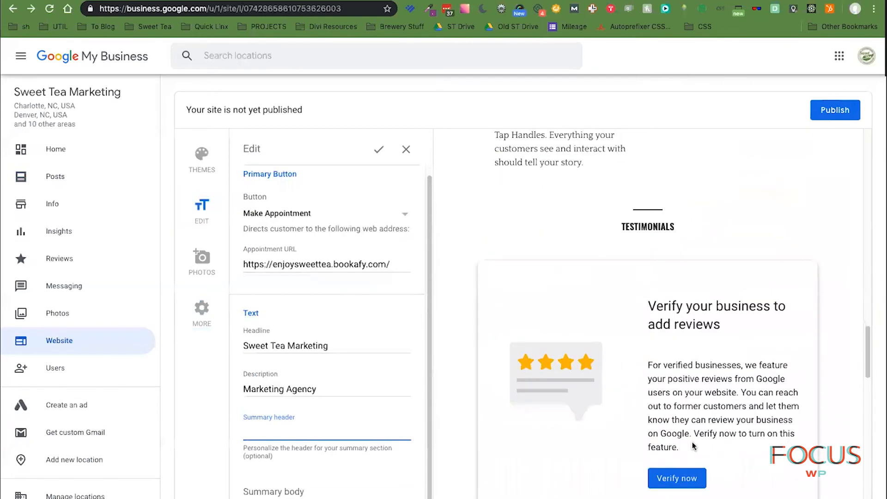
pyautogui.scroll(-5, 692, 442)
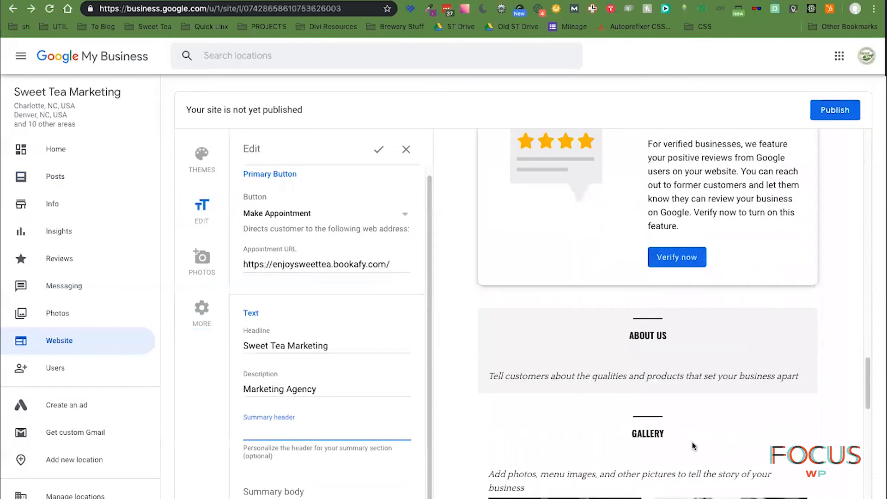
pyautogui.scroll(-2, 692, 441)
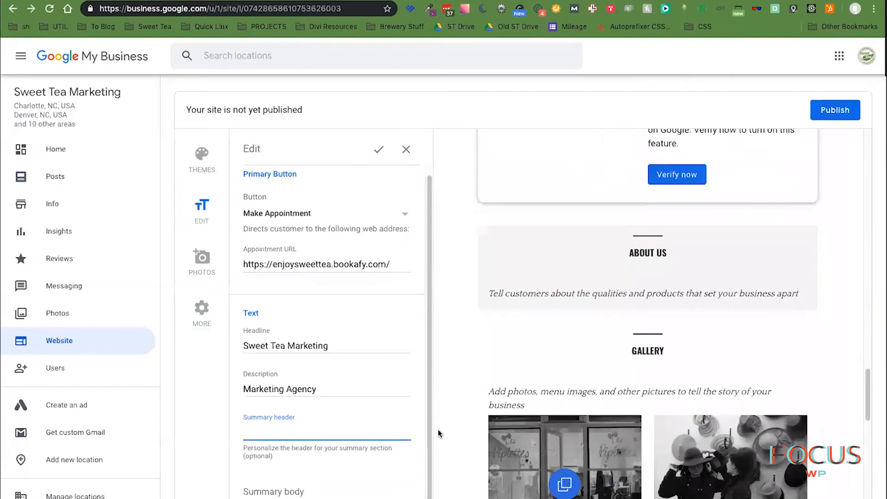
pyautogui.write('About Sweet Tea')
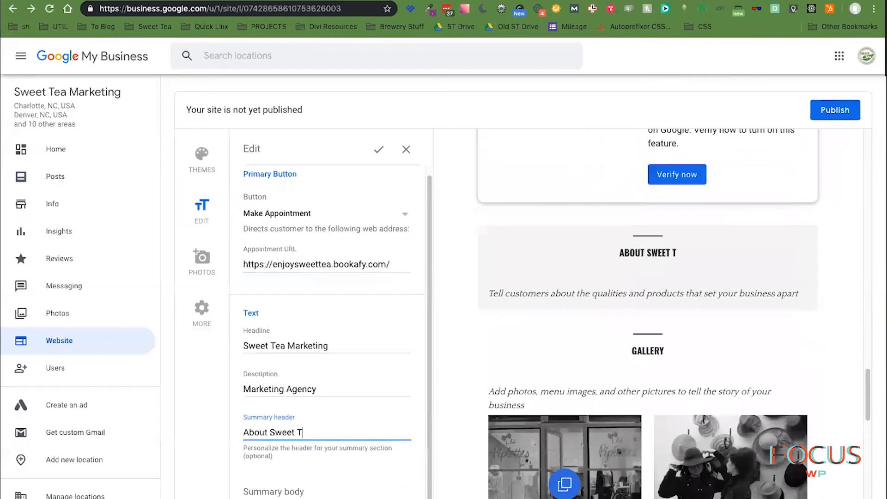
# - Extend the header to read 'About Sweet Tea Digital Marketing'
pyautogui.scroll(-1, 379, 401)
pyautogui.click(321, 478)
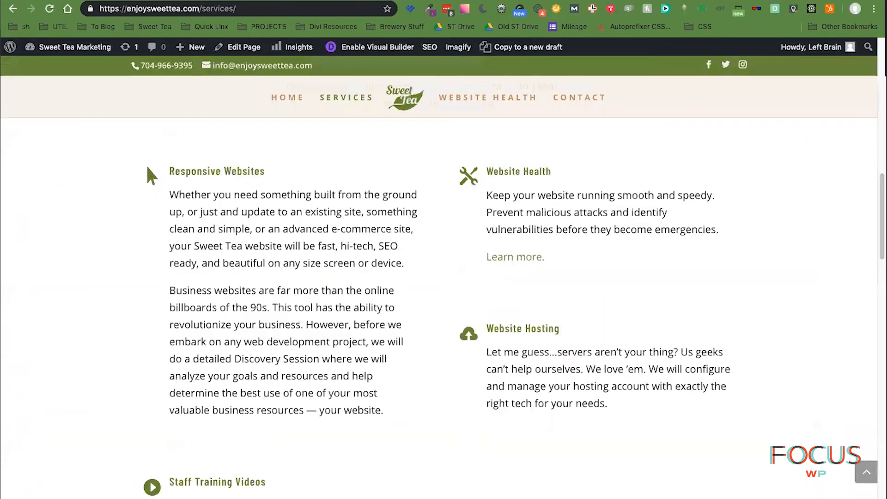
pyautogui.scroll(4, 598, 326)
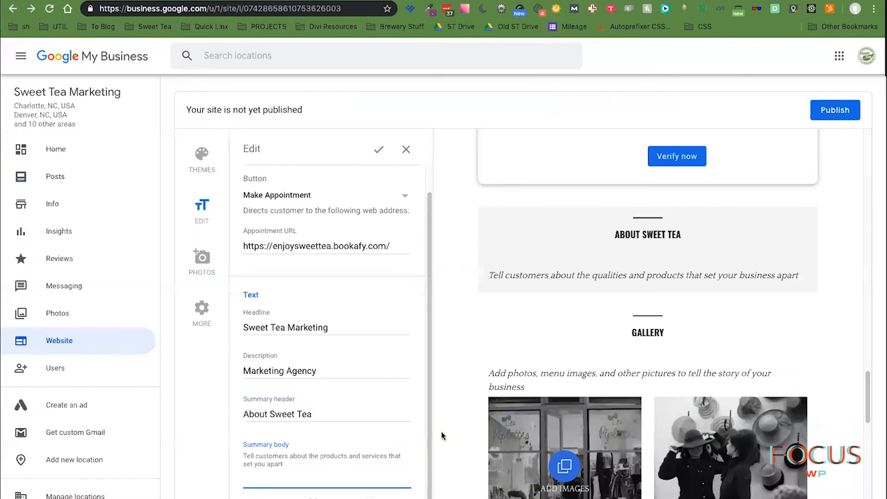
pyautogui.write('Digital Marke')
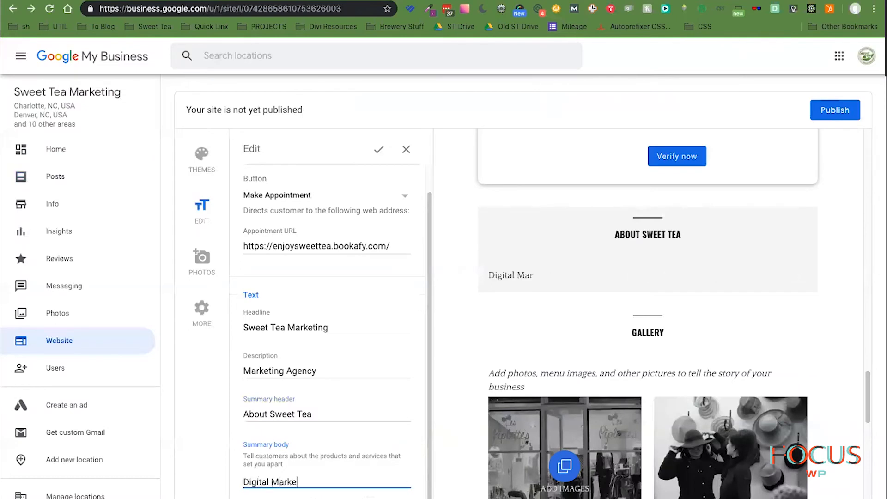
pyautogui.write('ting')
pyautogui.hotkey('ctrl', 'x')
pyautogui.click(349, 414)
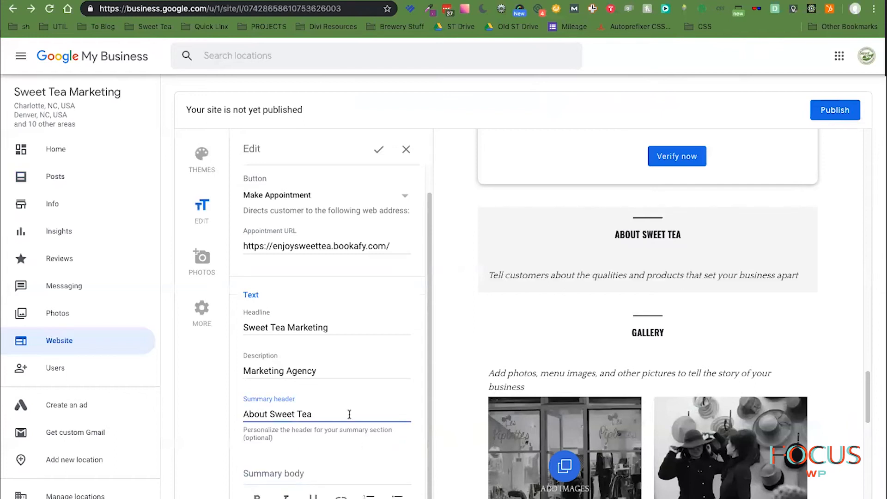
pyautogui.hotkey('ctrl', 'v')
# - Paste the craft-beverage tagline into the Summary body, joining its two lines with a period
pyautogui.click(315, 478)
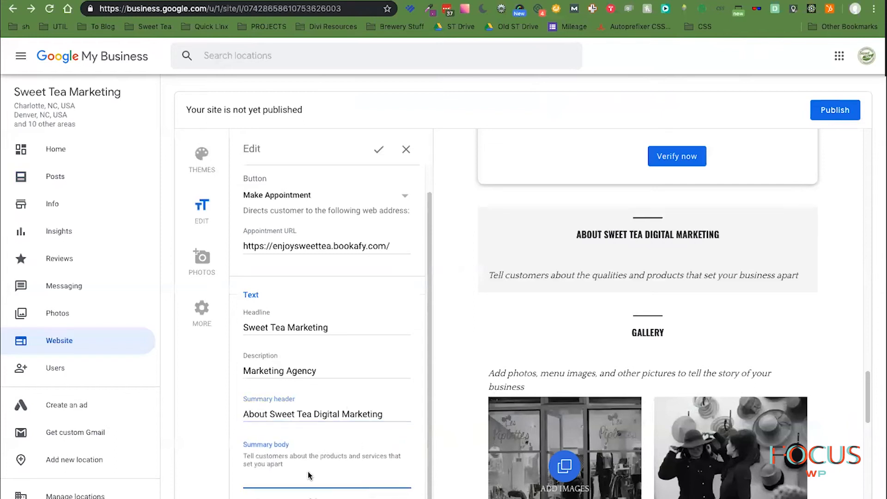
pyautogui.rightClick(308, 478)
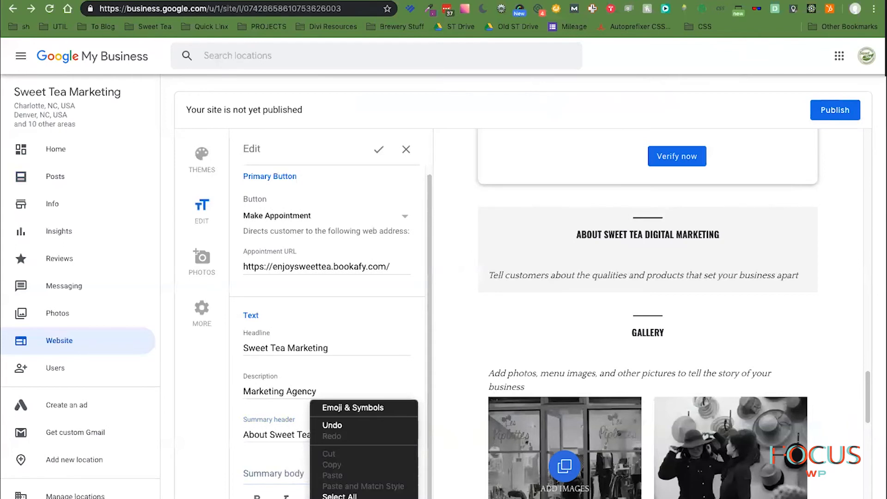
pyautogui.press('Escape')
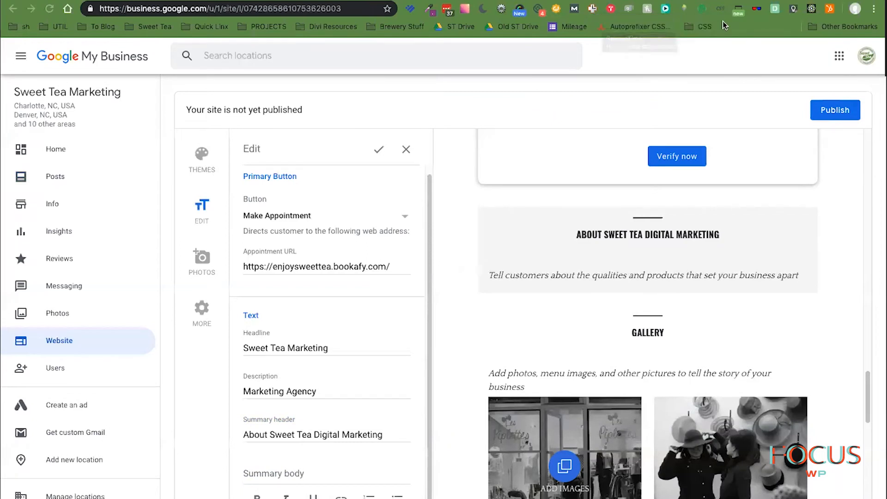
pyautogui.click(297, 473)
pyautogui.press('super+v')
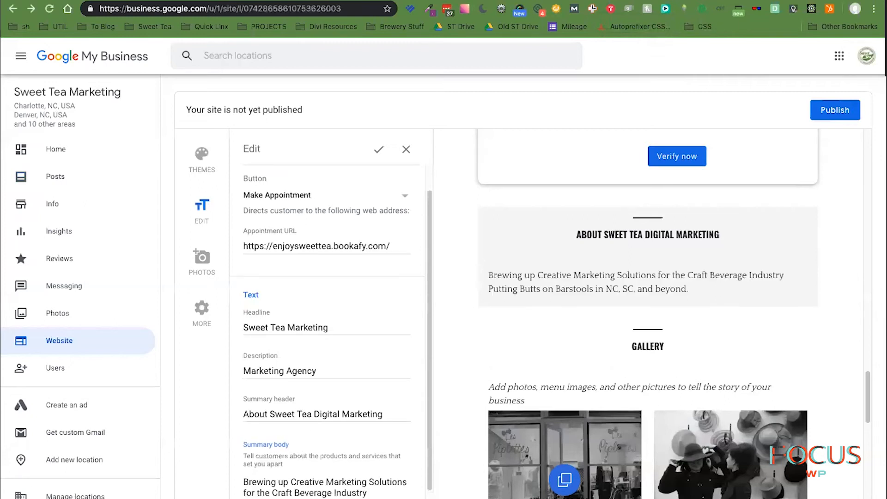
pyautogui.press('BackSpace')
pyautogui.write('. Putting')
pyautogui.scroll(-1, 391, 372)
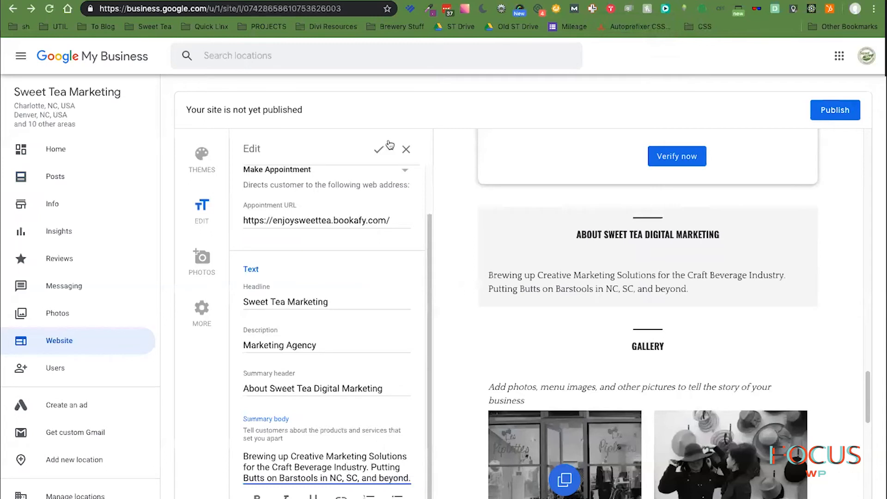
pyautogui.click(380, 152)
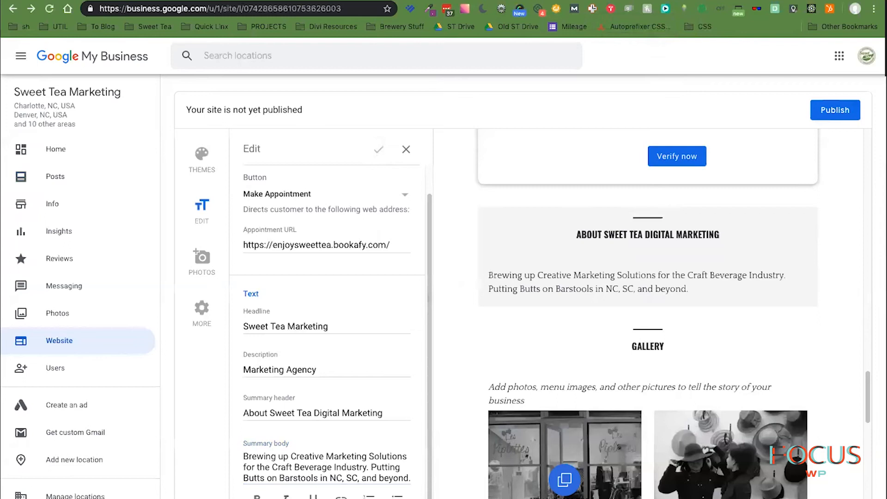
# - Save the text edits and publish the site live at sweet-tea-marketing.business.site
pyautogui.click(406, 149)
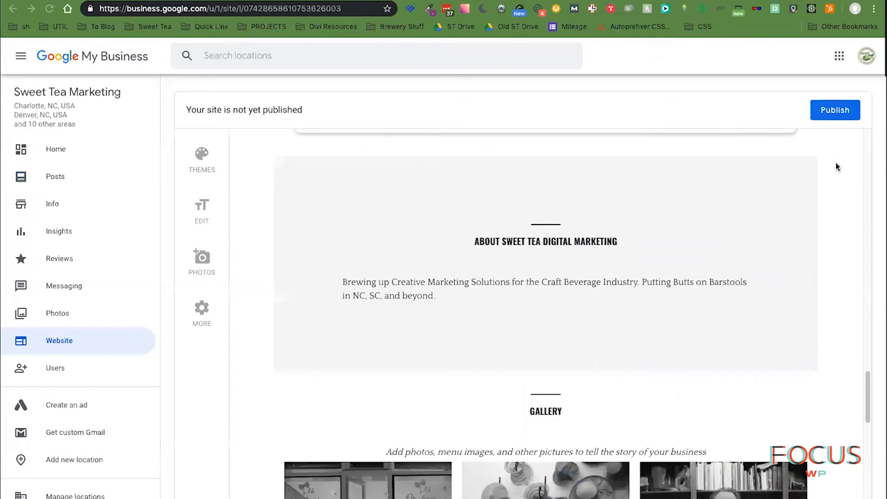
pyautogui.scroll(15, 617, 300)
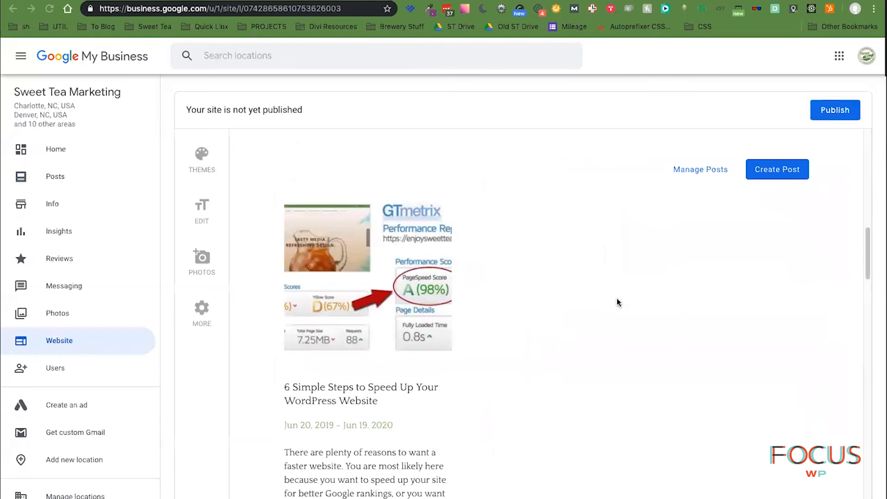
pyautogui.scroll(-10, 618, 303)
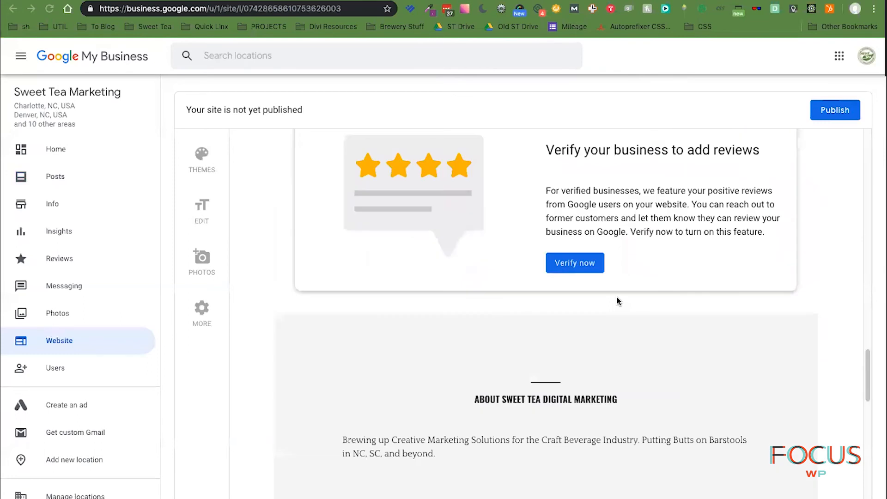
pyautogui.scroll(-10, 616, 300)
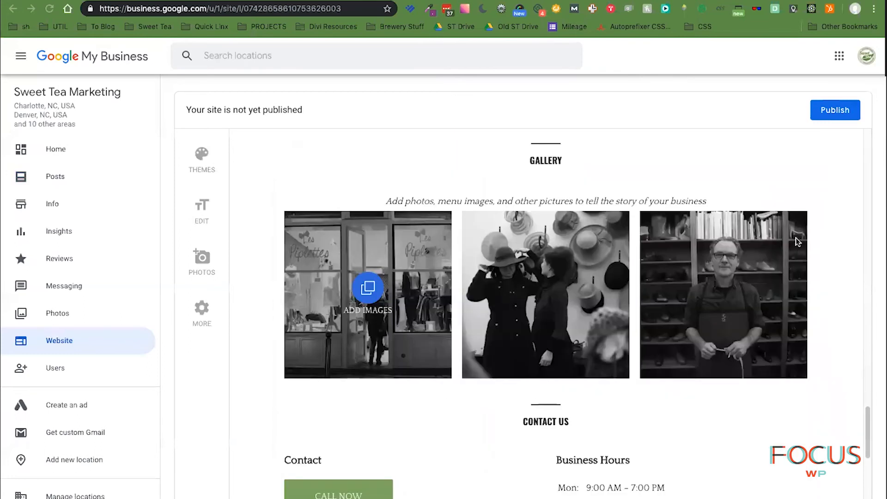
pyautogui.click(836, 109)
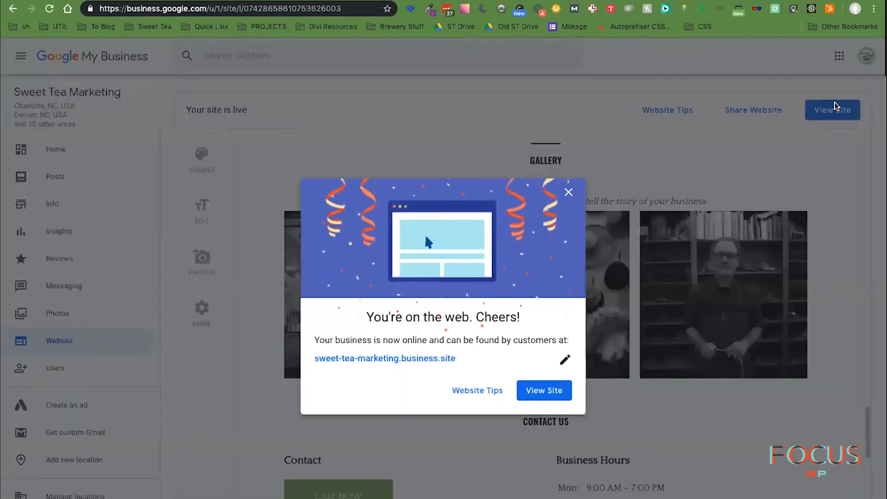
pyautogui.click(556, 397)
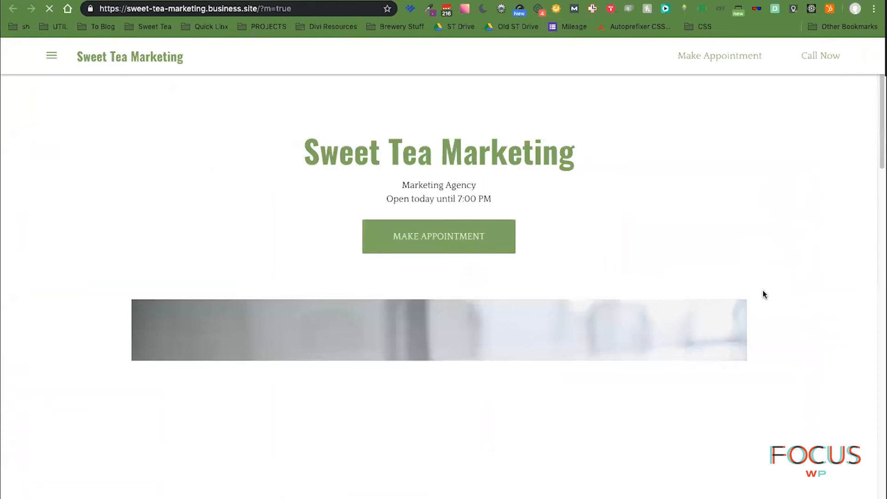
# - Scroll the live site to check the About Sweet Tea Digital Marketing text and 9:00 AM–7:00 PM hours
pyautogui.scroll(-10, 821, 369)
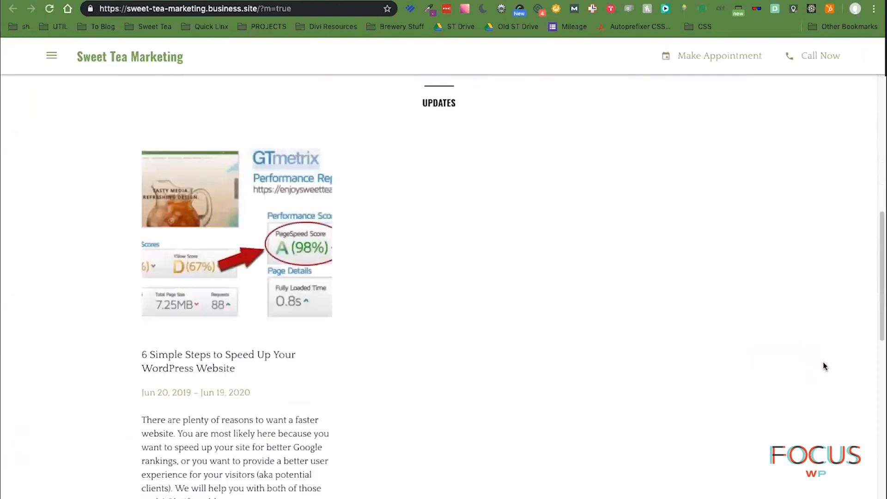
pyautogui.scroll(-10, 825, 366)
pyautogui.scroll(-5, 825, 366)
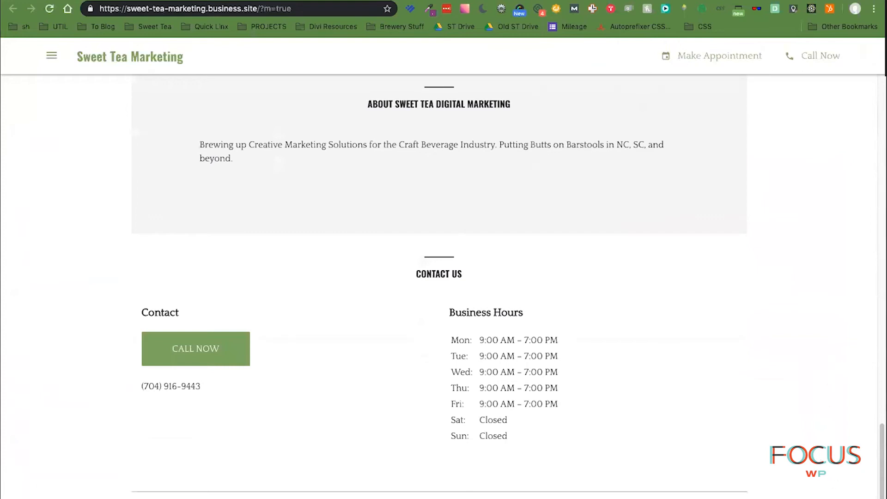
pyautogui.scroll(1, 826, 473)
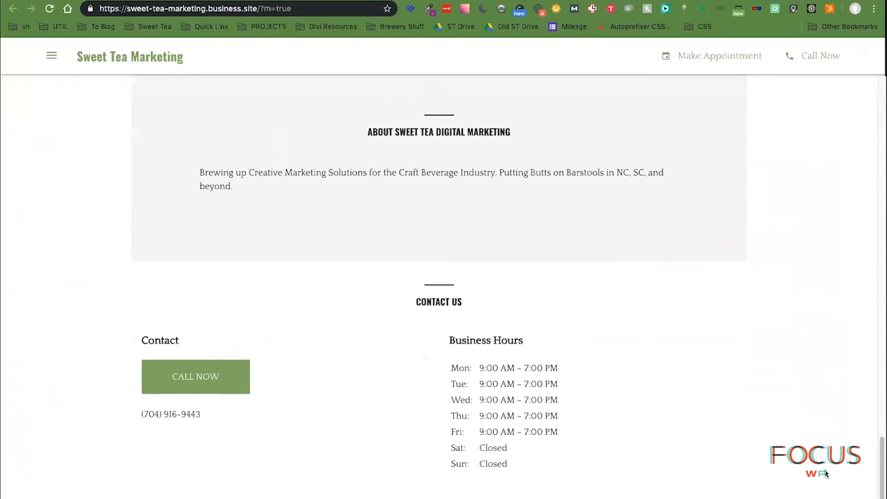
pyautogui.scroll(20, 732, 392)
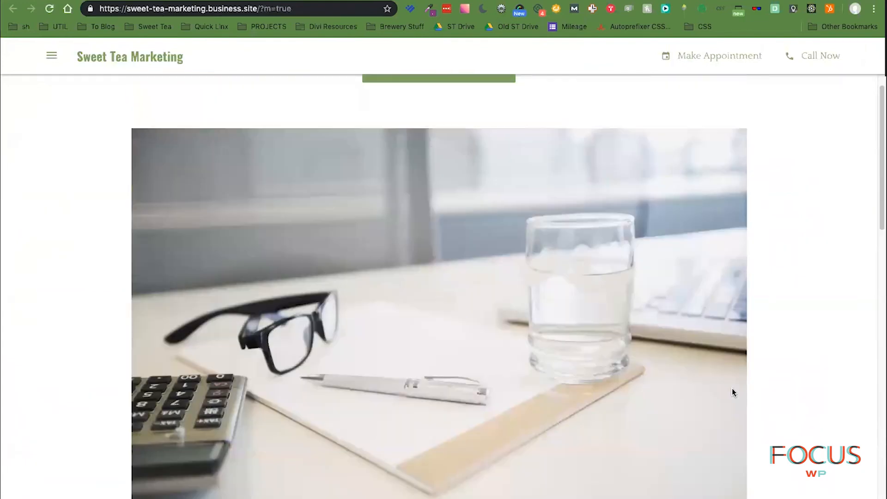
pyautogui.scroll(-15, 734, 391)
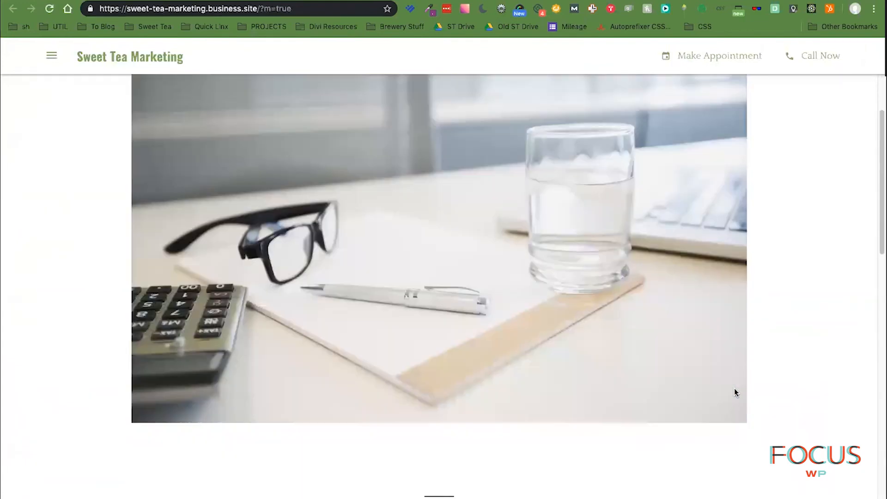
pyautogui.scroll(-10, 736, 392)
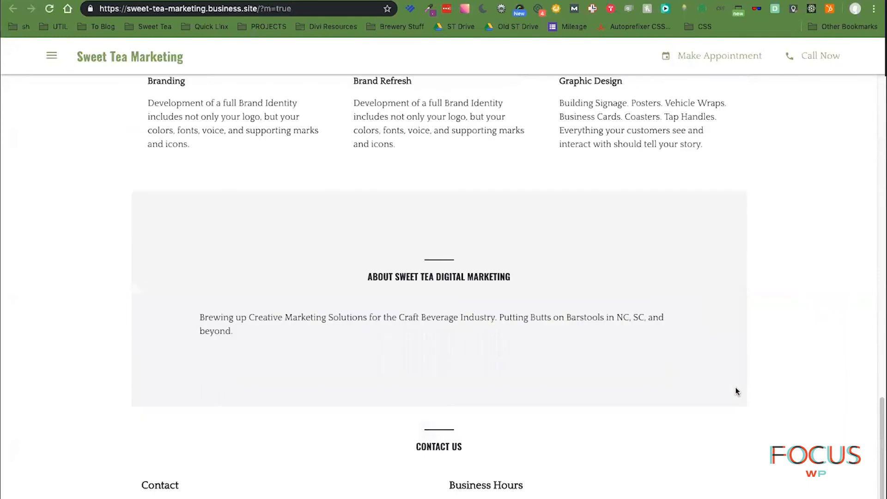
pyautogui.scroll(20, 737, 391)
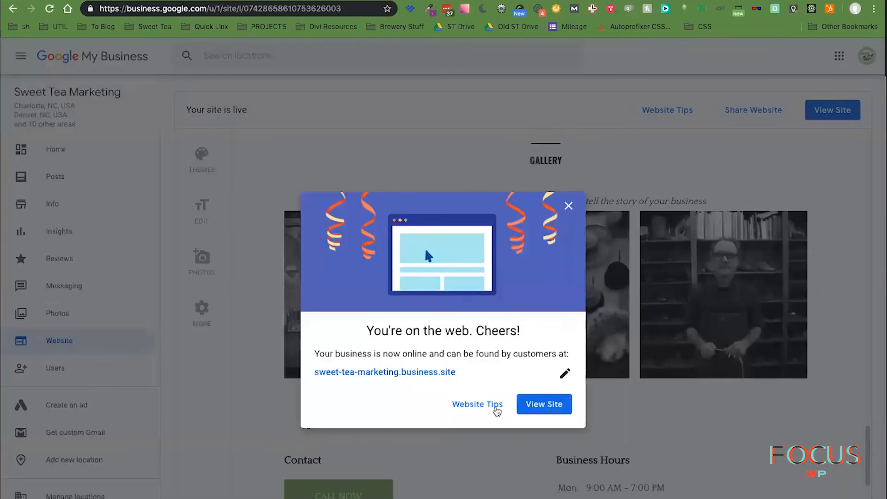
# - Dismiss the Website Tips dialog, returning to the live site's Website page
pyautogui.click(497, 409)
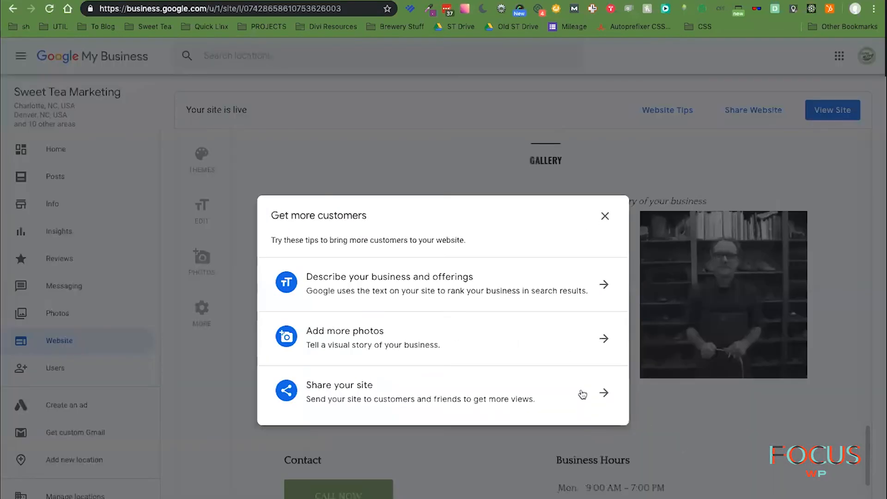
pyautogui.click(605, 216)
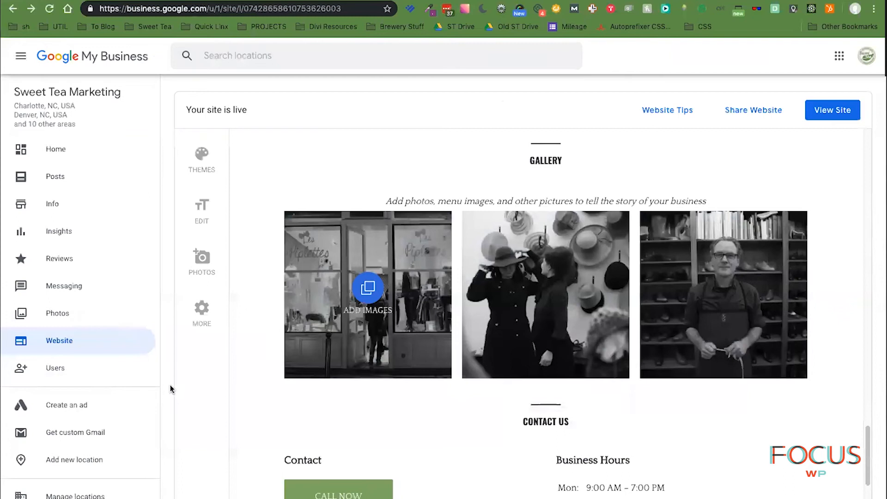
pyautogui.scroll(-2, 88, 401)
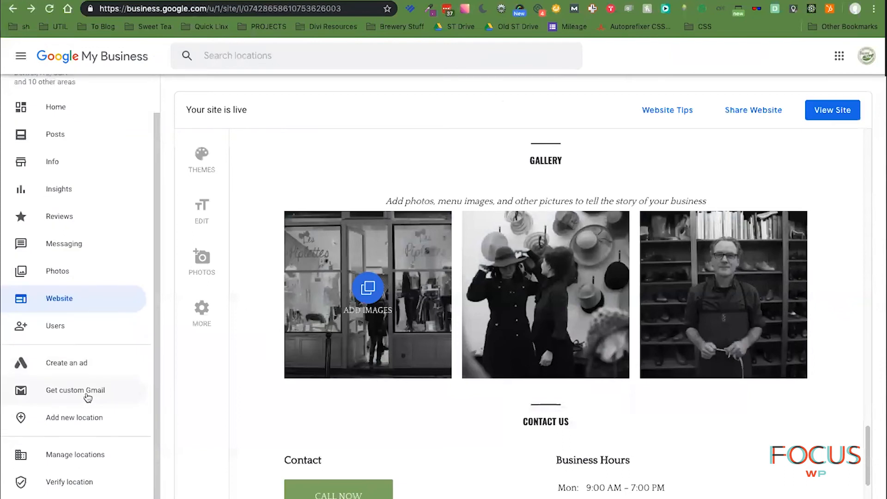
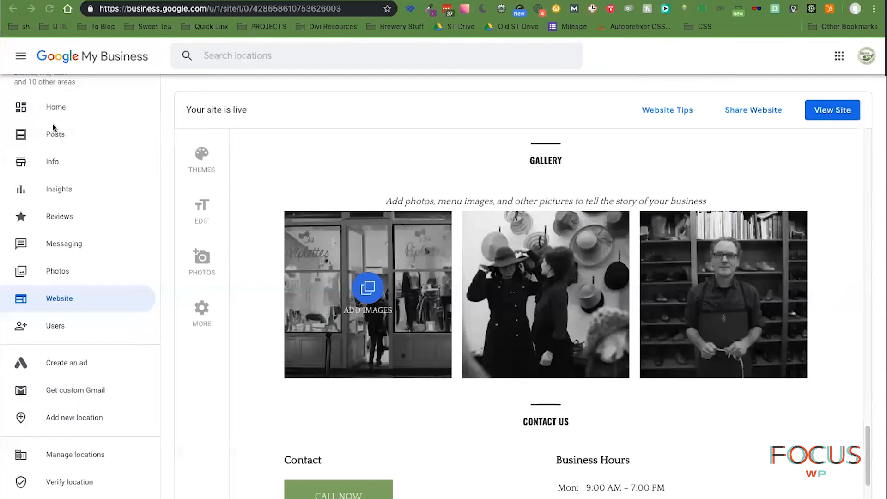
# - Return to the Sweet Tea Marketing home dashboard and scroll through it
pyautogui.click(58, 108)
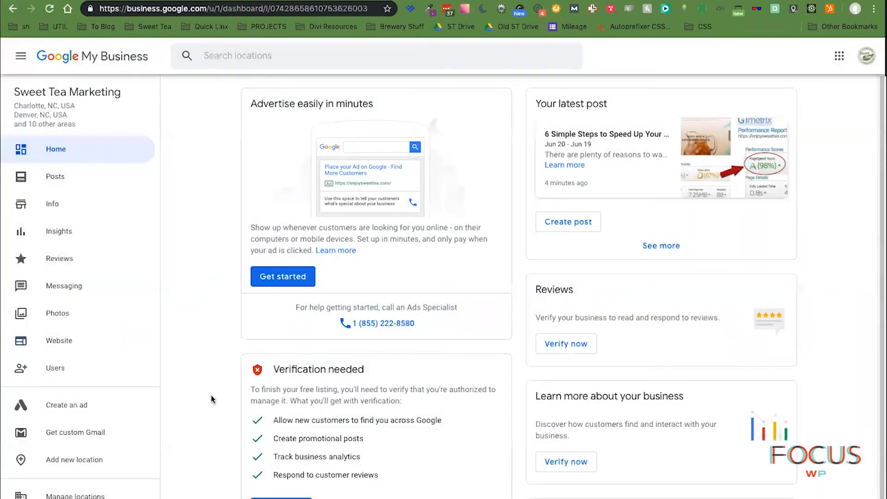
pyautogui.scroll(-2, 213, 398)
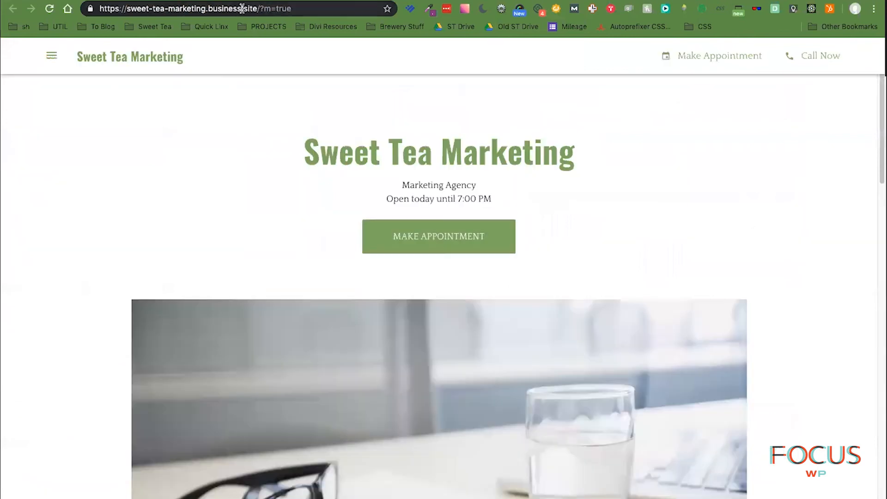
pyautogui.click(240, 9)
# - Load Google Search Console via 'search con', switch to the new Search Console, and list properties
pyautogui.write('search con')
pyautogui.press('Down')
pyautogui.press('Down')
pyautogui.press('Down')
pyautogui.press('Down')
pyautogui.press('Down')
pyautogui.press('Down')
pyautogui.press('Return')
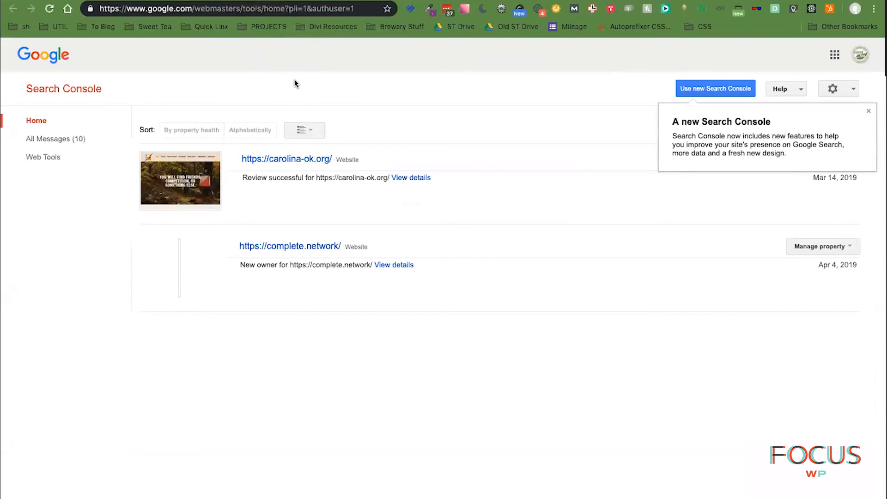
pyautogui.click(700, 93)
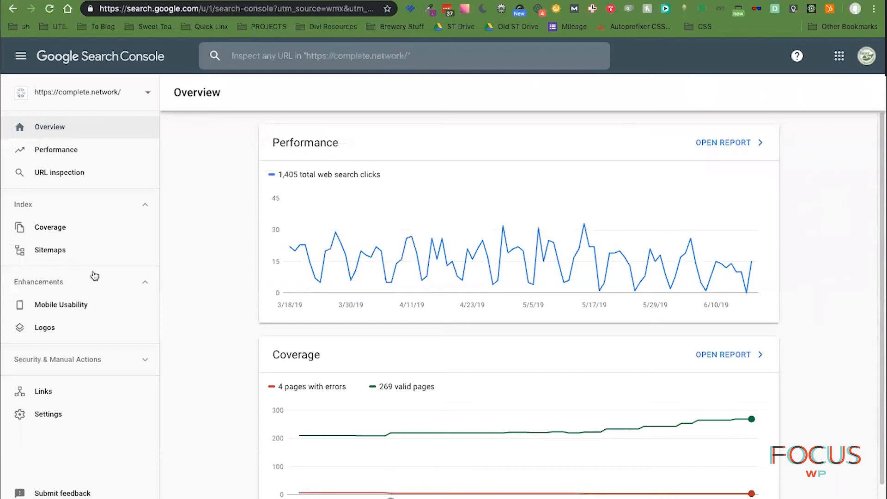
pyautogui.click(98, 95)
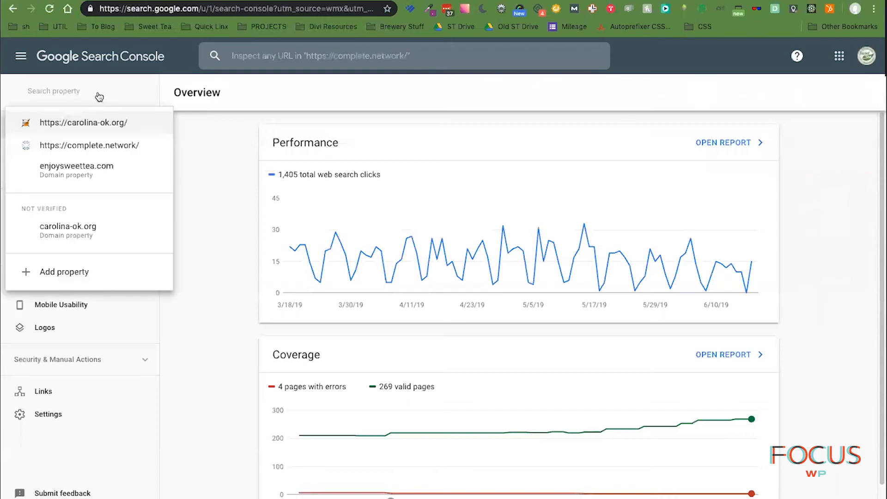
# - Add enjoysweettea.com as a domain property and open its Overview showing 141 web search clicks
pyautogui.click(74, 273)
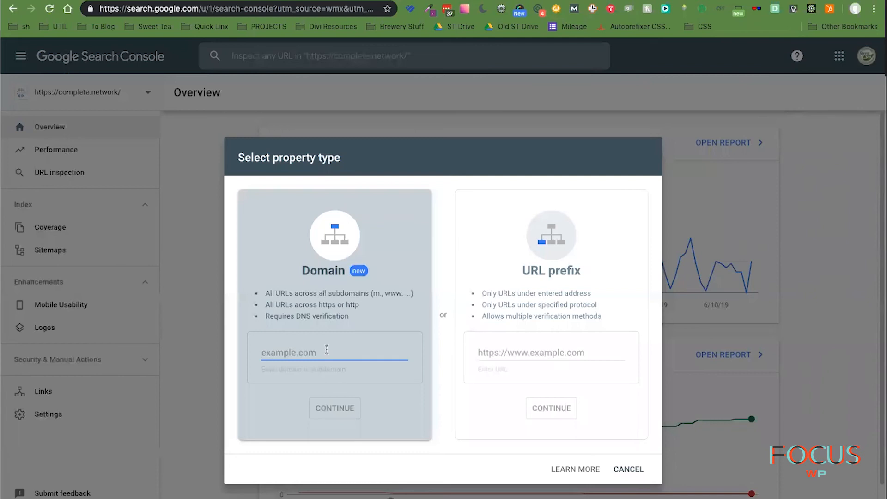
pyautogui.write('enjoysweettea.com')
pyautogui.press('Return')
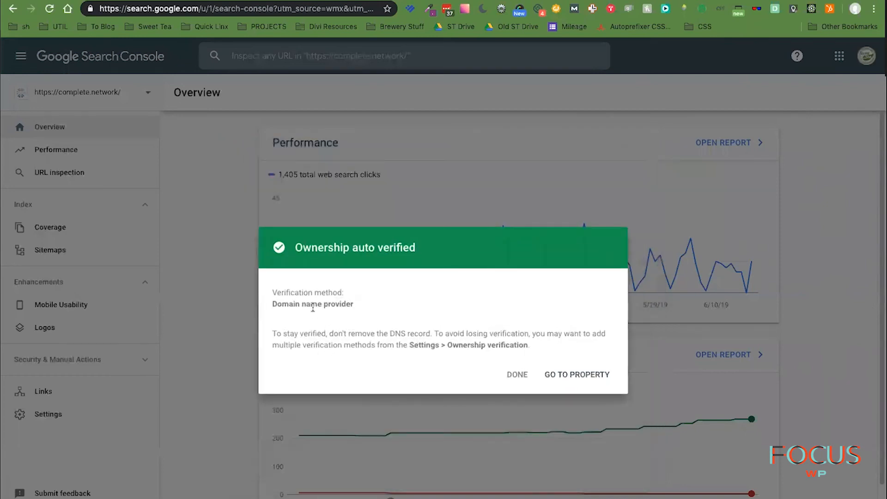
pyautogui.click(585, 374)
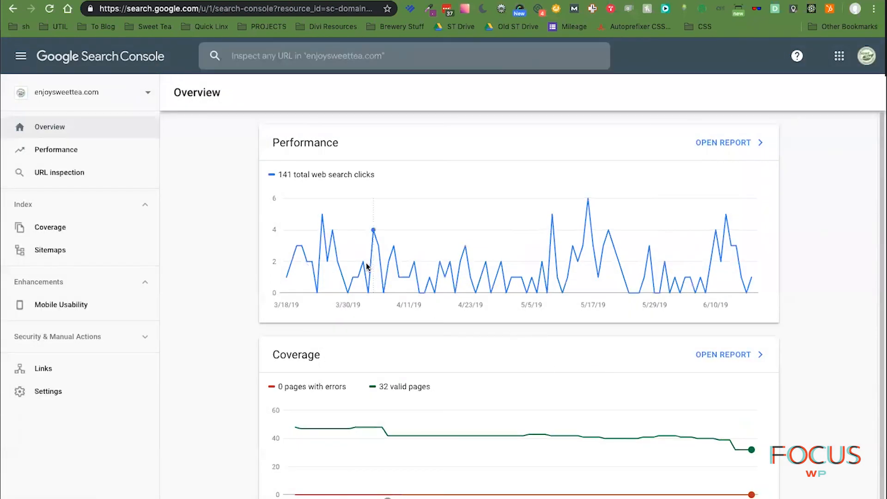
pyautogui.moveTo(323, 216)
pyautogui.scroll(-3, 212, 340)
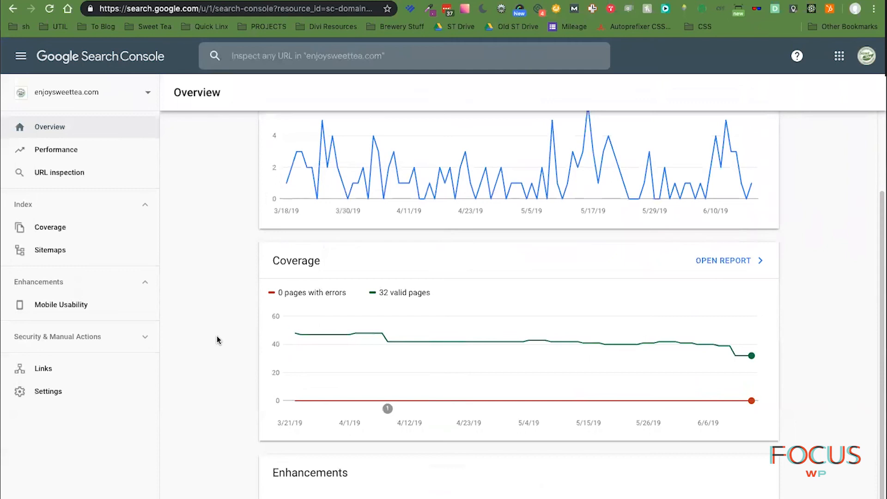
# - Filter the Performance report's queries to 'branding agency charlotte' (239 impressions, position 83.2)
pyautogui.click(79, 159)
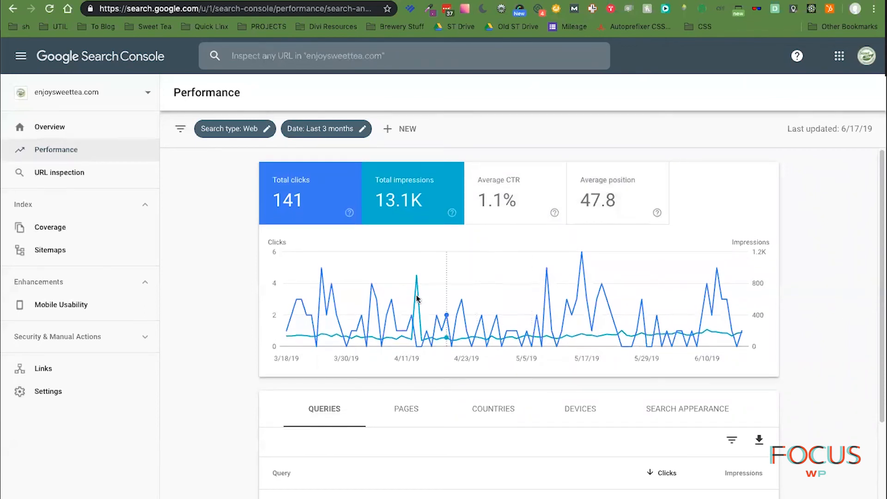
pyautogui.moveTo(418, 277)
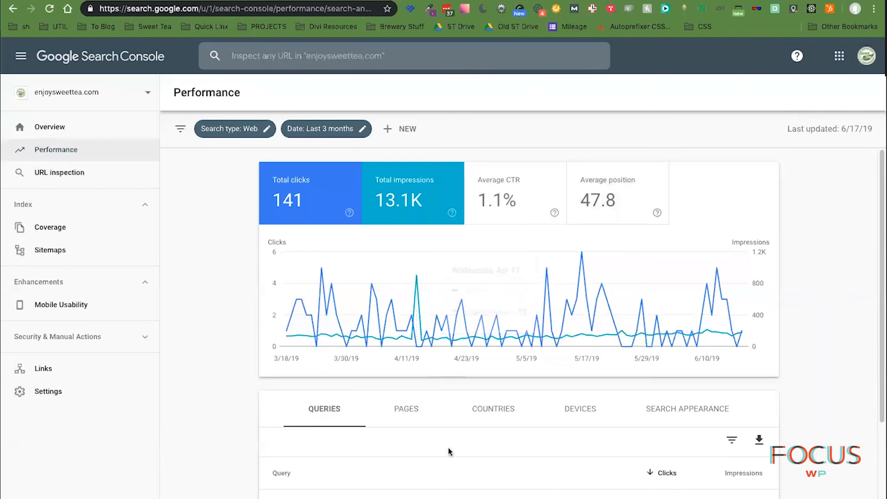
pyautogui.scroll(-5, 457, 439)
pyautogui.scroll(-1, 463, 451)
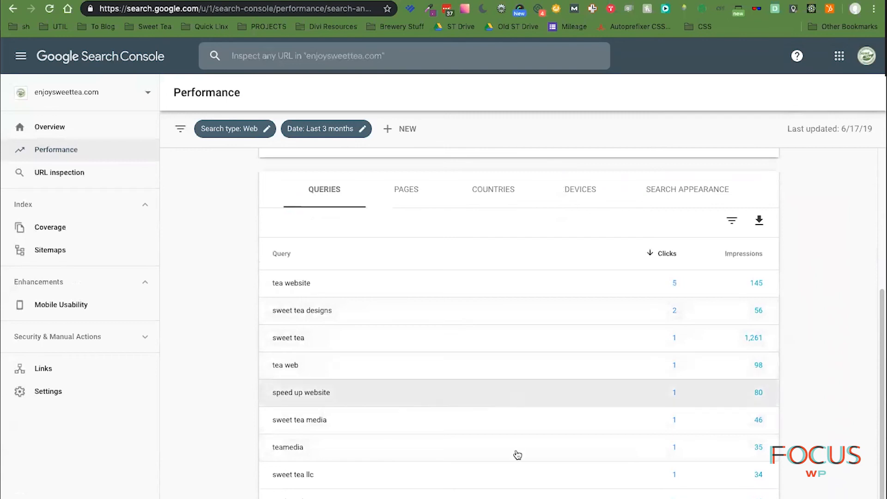
pyautogui.scroll(-1, 517, 444)
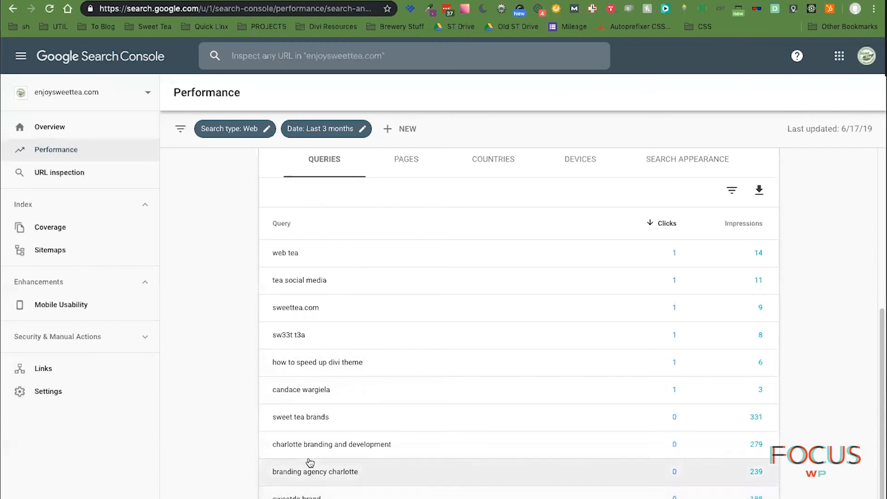
pyautogui.click(322, 474)
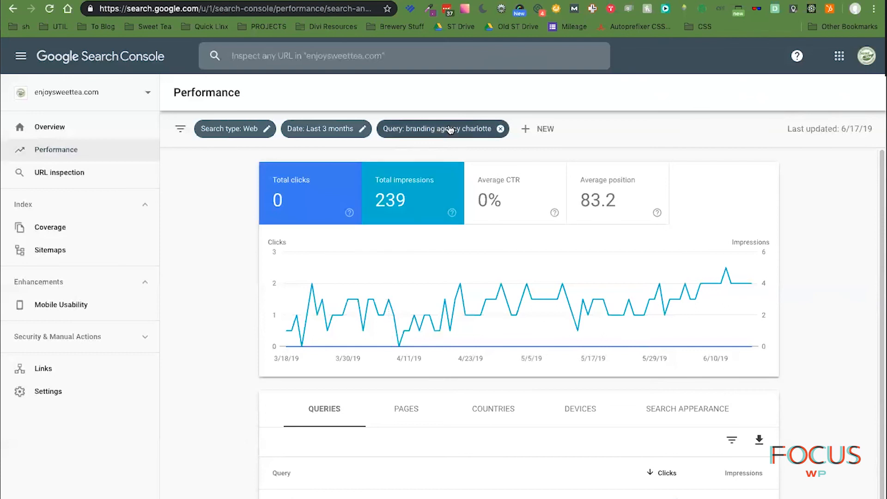
# - Break results down by page and change the exact query filter to 'web design charlotte'
pyautogui.click(413, 406)
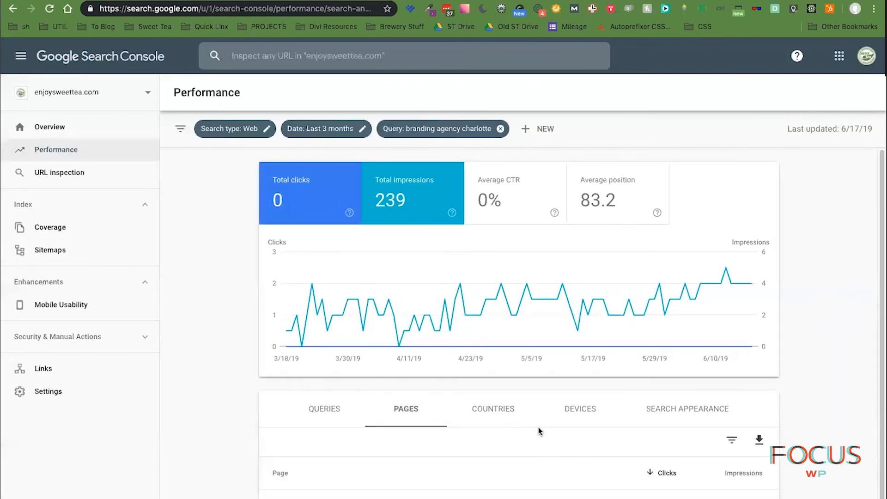
pyautogui.click(435, 128)
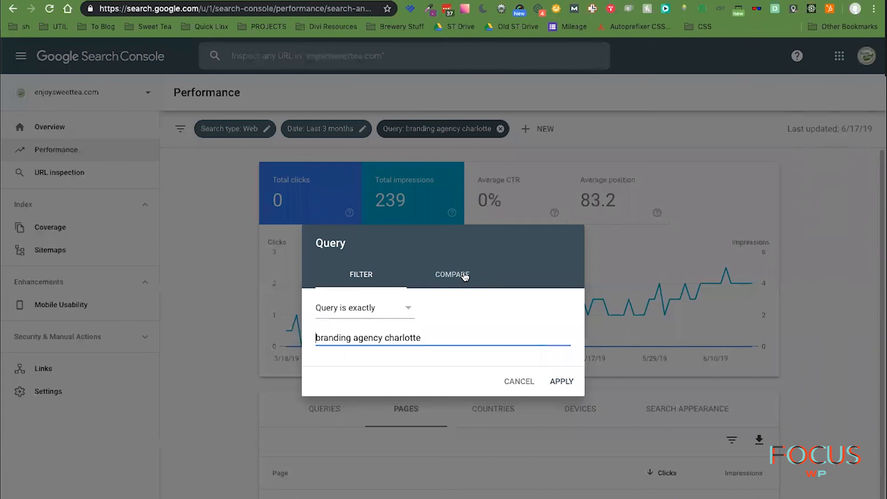
pyautogui.click(406, 309)
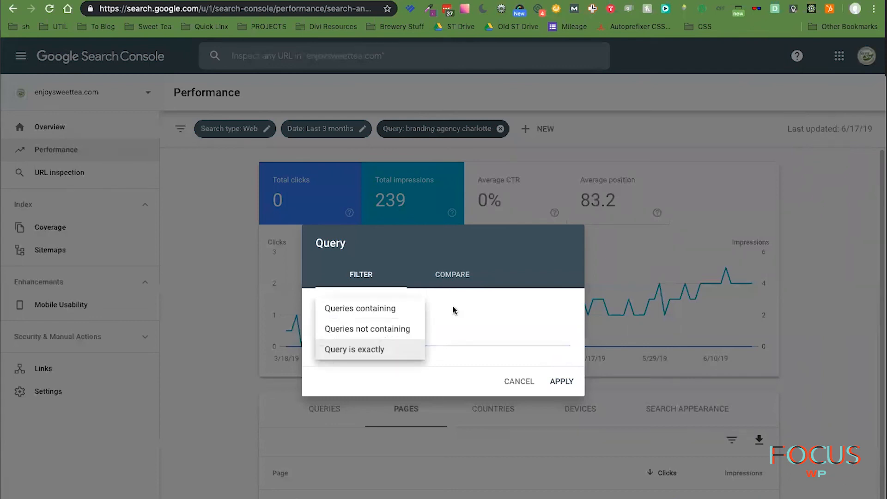
pyautogui.click(455, 309)
pyautogui.moveTo(430, 337); pyautogui.dragTo(284, 334)
pyautogui.write('we')
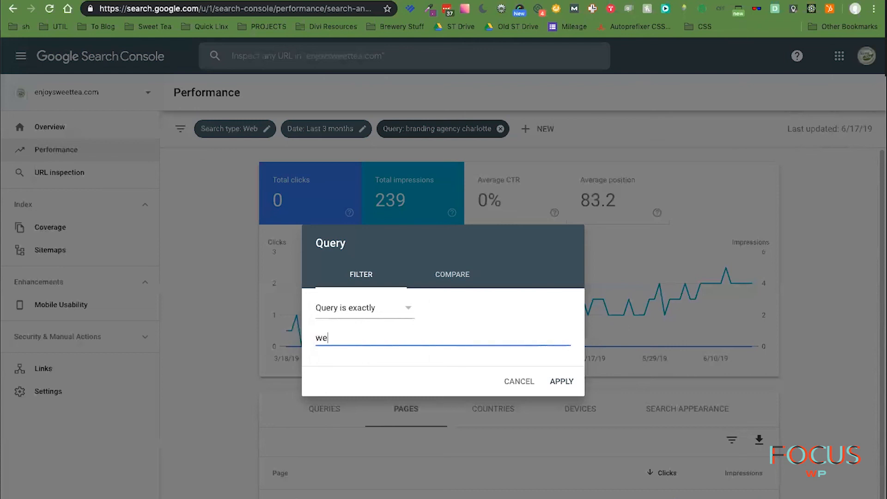
pyautogui.write('b design charlotte')
pyautogui.press('Return')
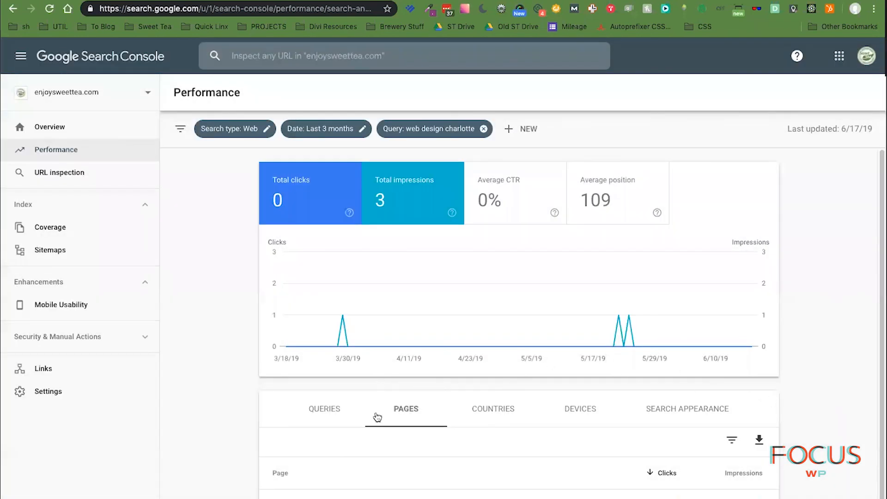
# - Edit the query filter to 'brewery web design', showing 0 clicks and 0 impressions
pyautogui.moveTo(342, 317)
pyautogui.click(432, 134)
pyautogui.doubleClick(379, 336)
pyautogui.press('BackSpace')
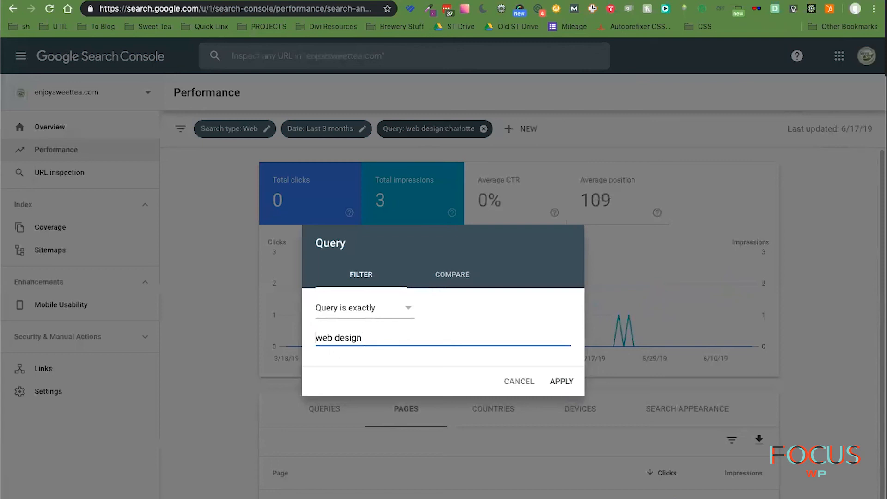
pyautogui.write('brewery')
pyautogui.press('Return')
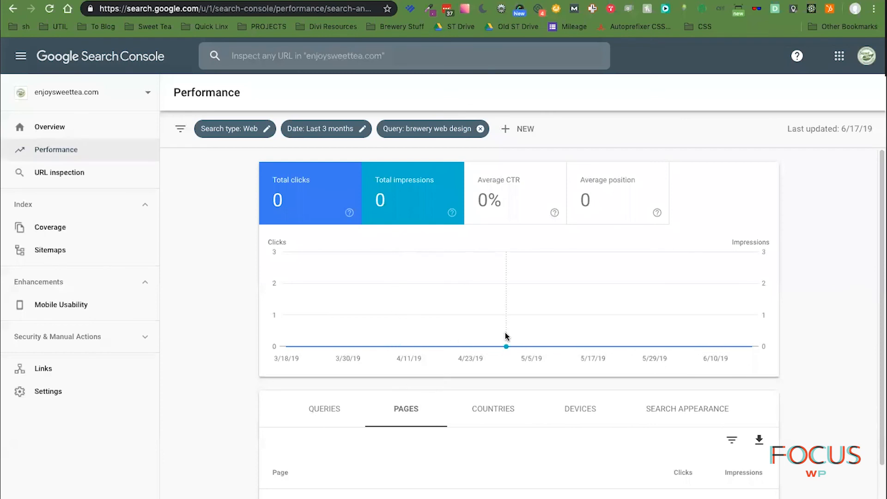
pyautogui.scroll(-3, 825, 474)
pyautogui.scroll(3, 825, 474)
pyautogui.scroll(-1, 233, 431)
pyautogui.scroll(1, 232, 432)
pyautogui.scroll(-1, 232, 432)
pyautogui.scroll(1, 233, 432)
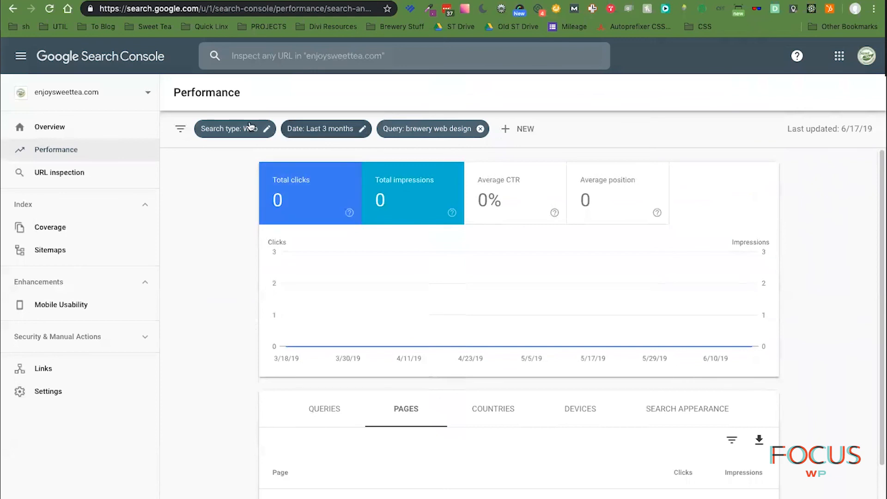
pyautogui.click(226, 128)
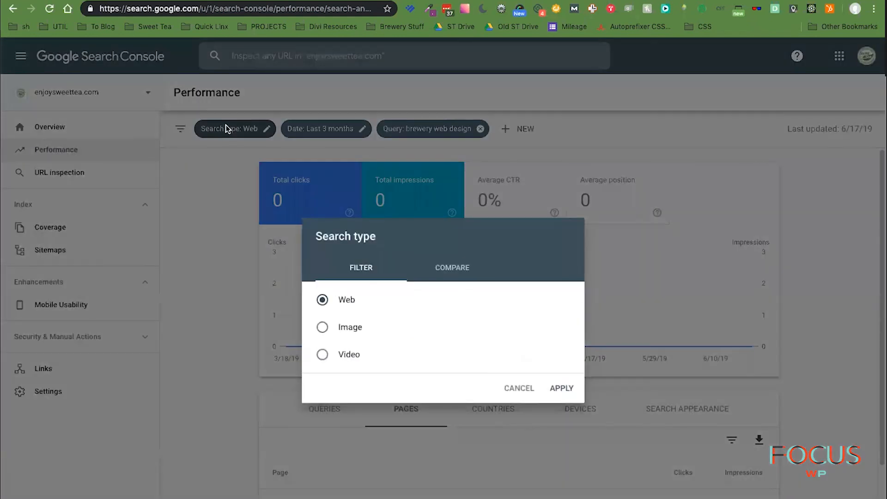
pyautogui.click(514, 388)
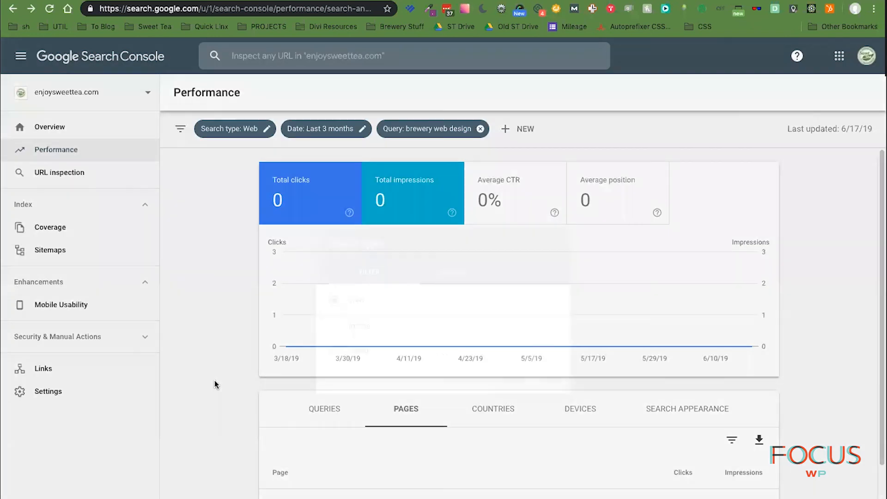